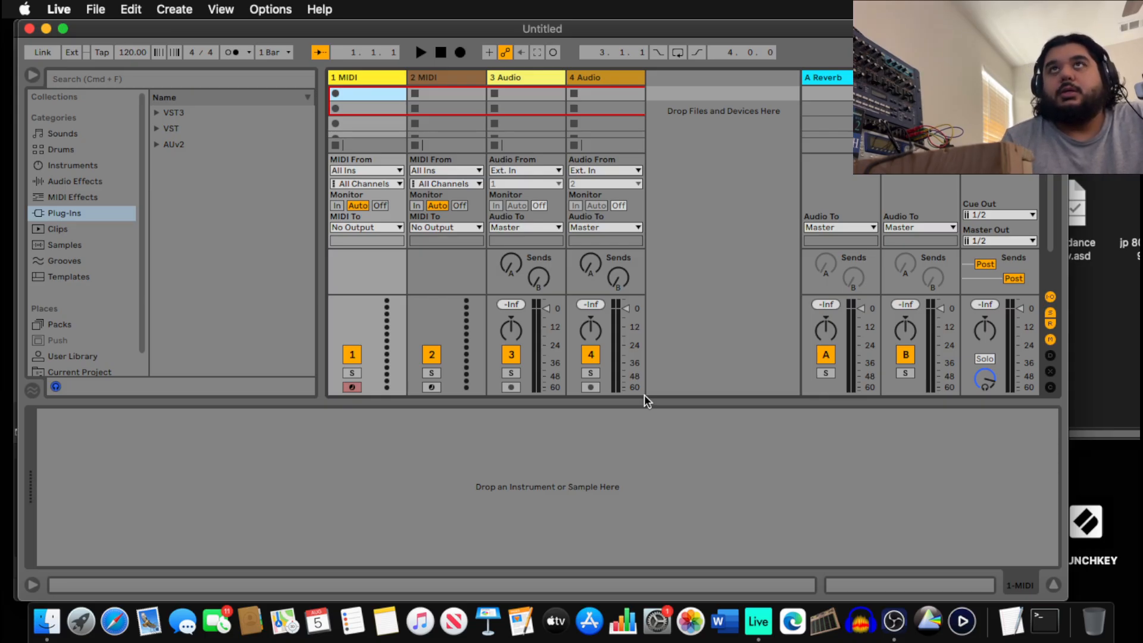
# Cut the 3 Audio track out of the set, leaving the MIDI tracks.
pyautogui.moveTo(577, 31); pyautogui.dragTo(588, 10)
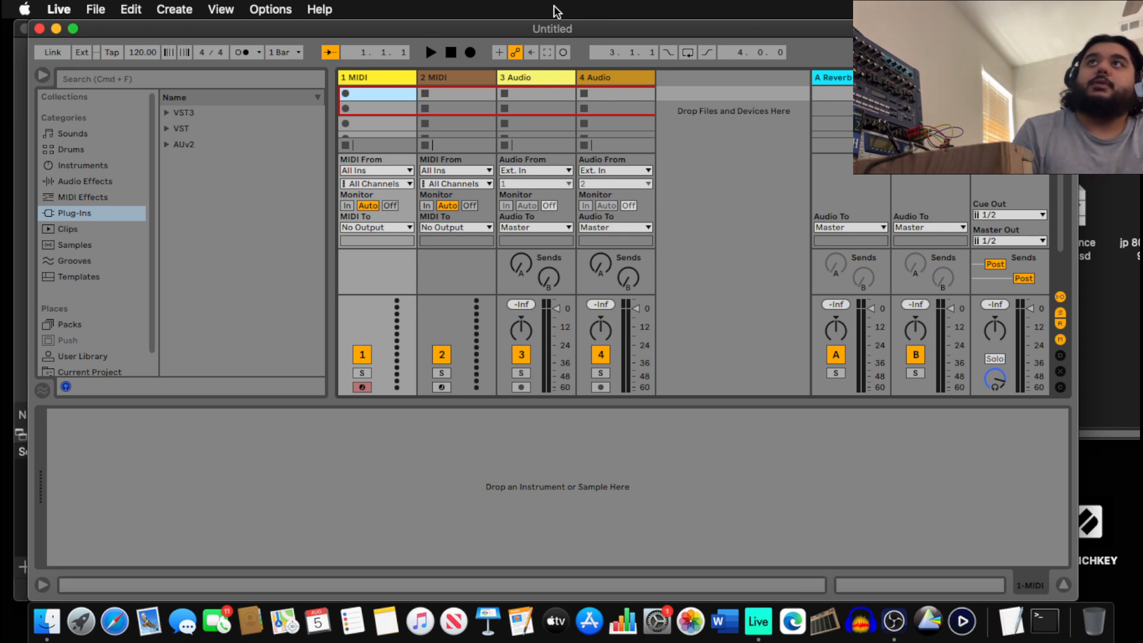
pyautogui.rightClick(533, 76)
pyautogui.press('Escape')
pyautogui.rightClick(519, 78)
pyautogui.click(545, 83)
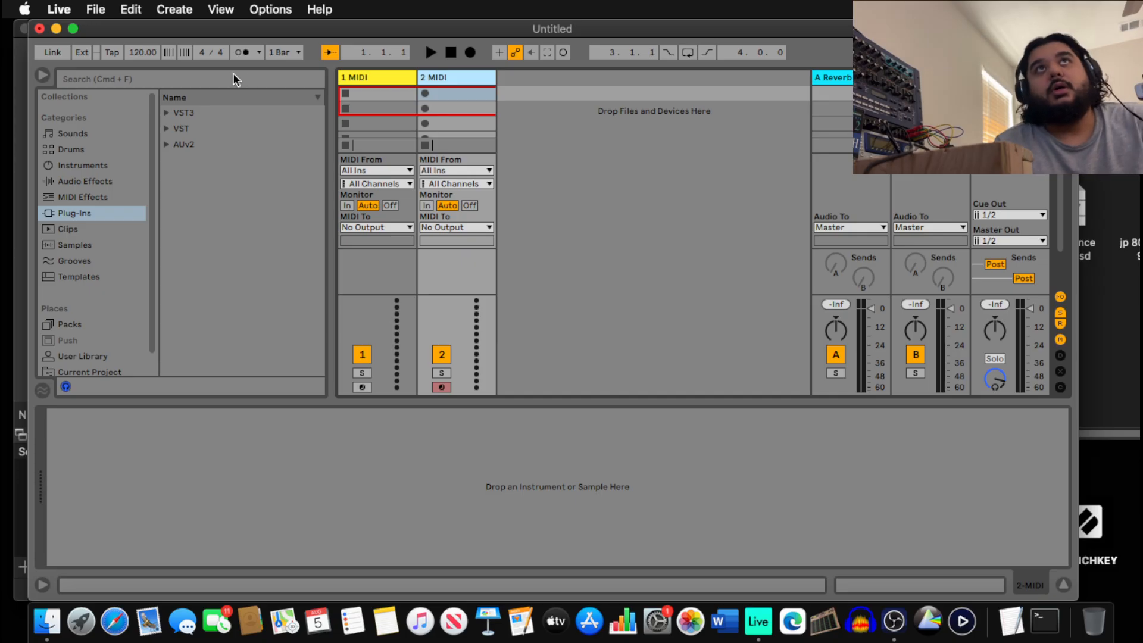
# Search 'amig' and load the PotenzaDSP Amigo VST3 onto the second MIDI track.
pyautogui.click(255, 81)
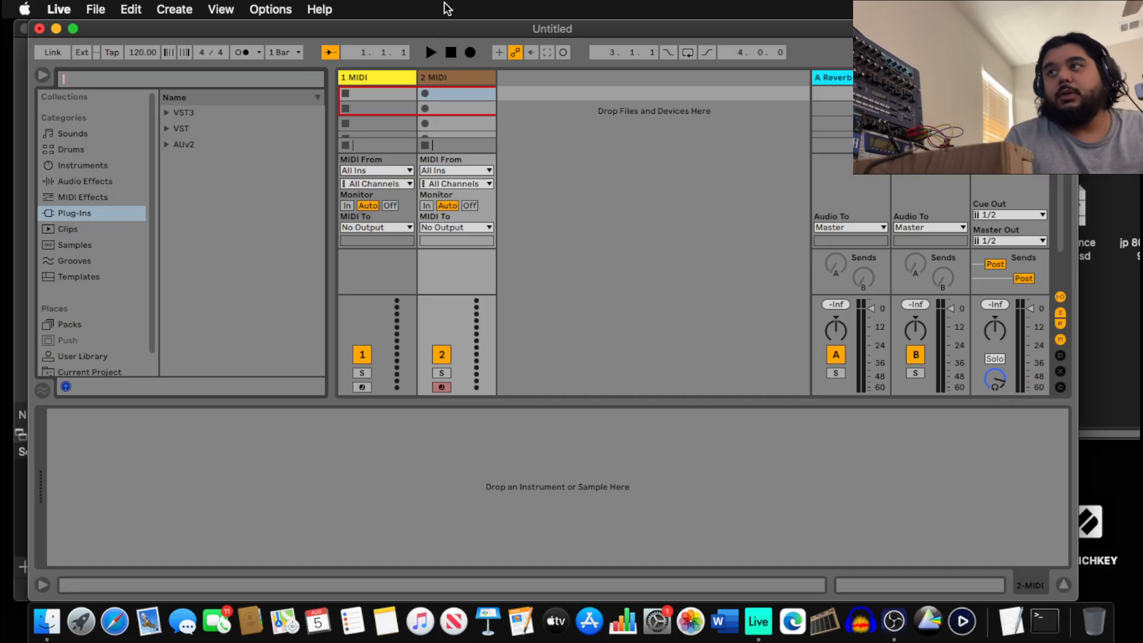
pyautogui.moveTo(557, 28); pyautogui.dragTo(585, 3)
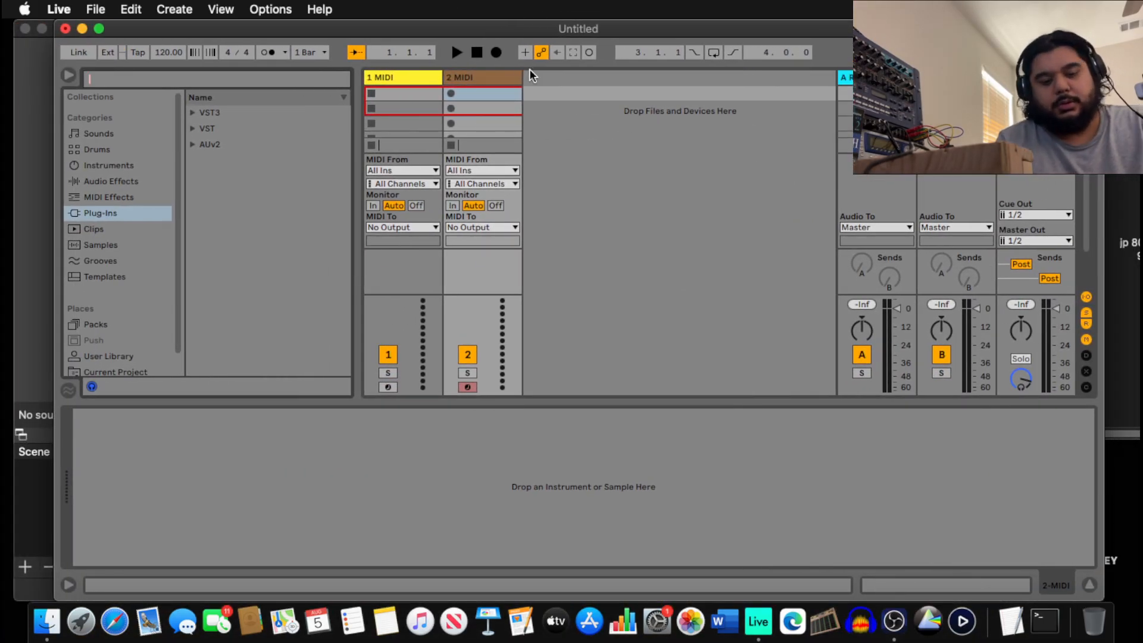
pyautogui.write('amigo')
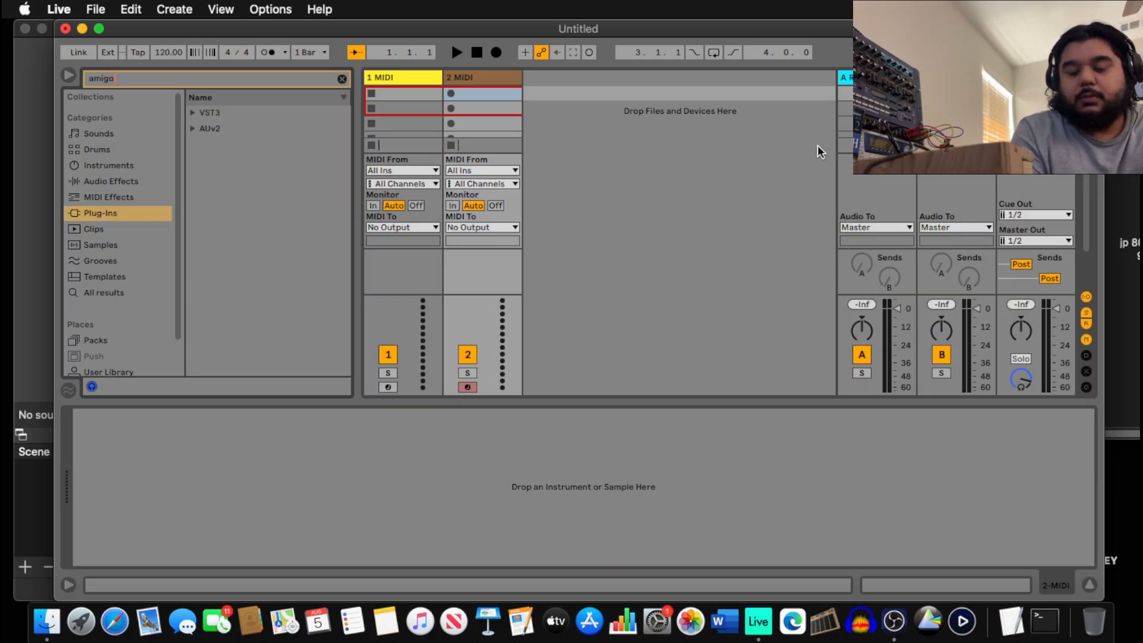
pyautogui.click(188, 113)
pyautogui.click(204, 128)
pyautogui.click(229, 145)
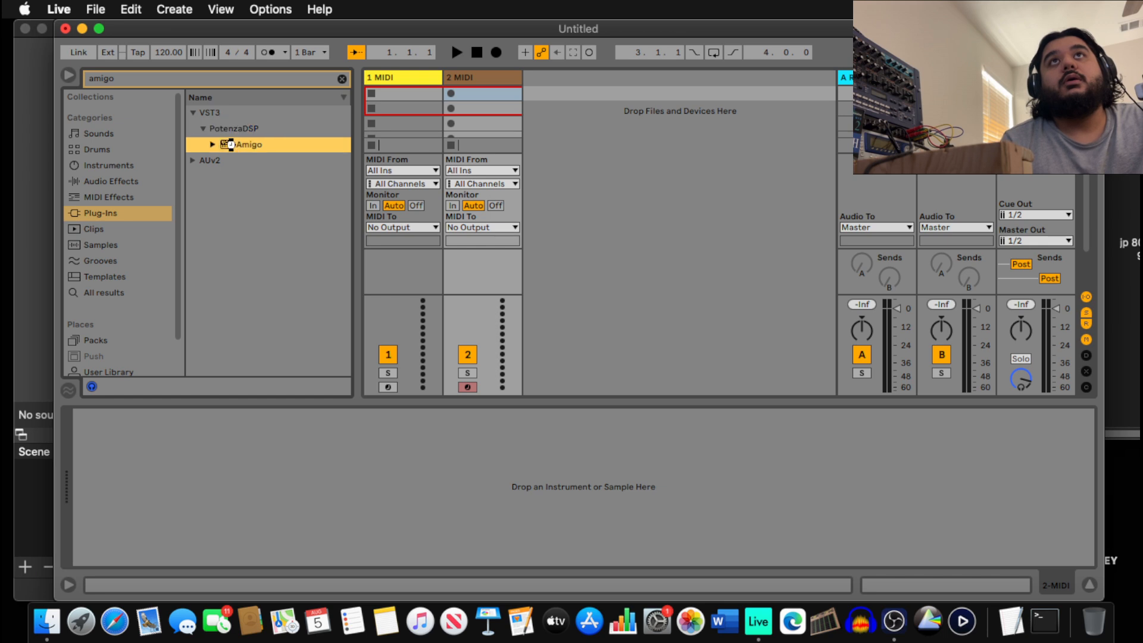
pyautogui.doubleClick(229, 144)
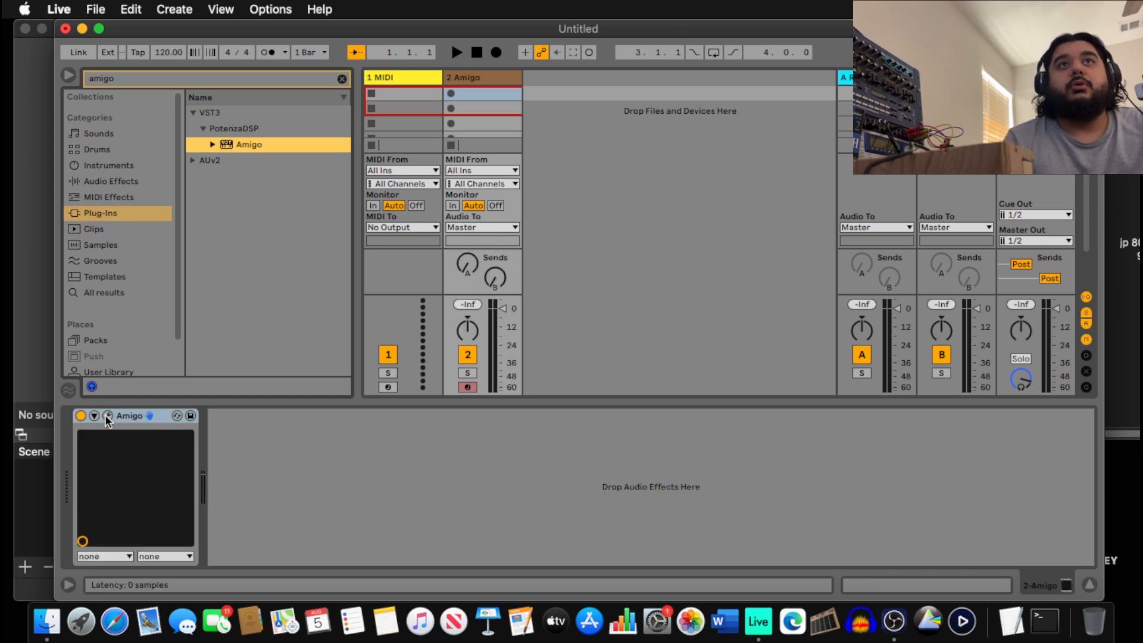
pyautogui.click(107, 415)
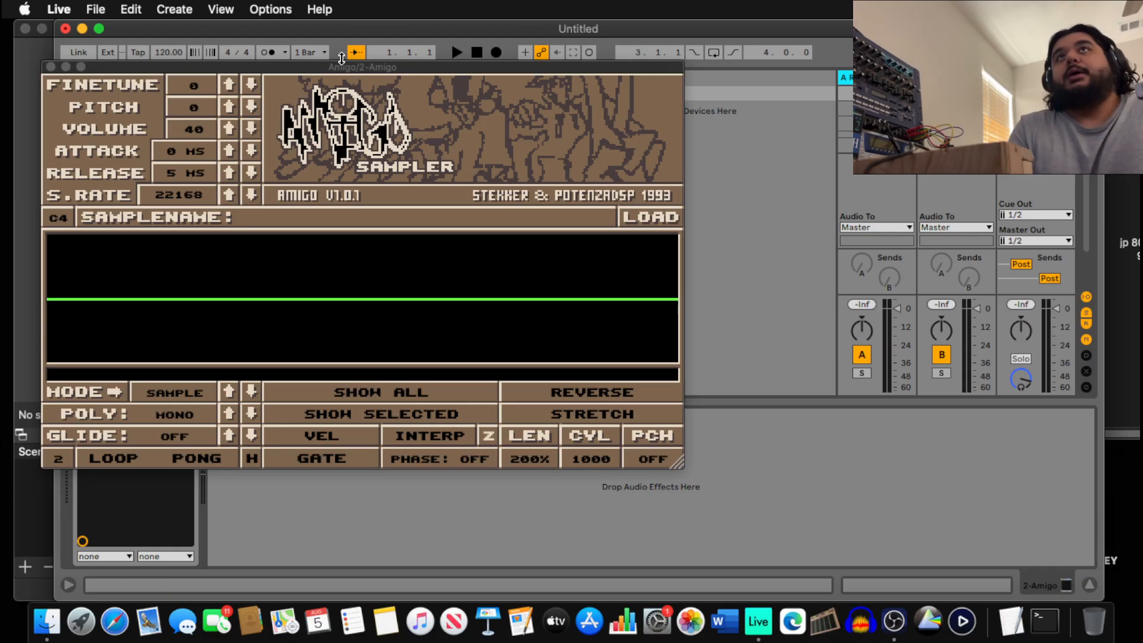
# Reposition the Amigo plug-in window, settling it left of centre on screen.
pyautogui.moveTo(288, 70); pyautogui.dragTo(347, 74)
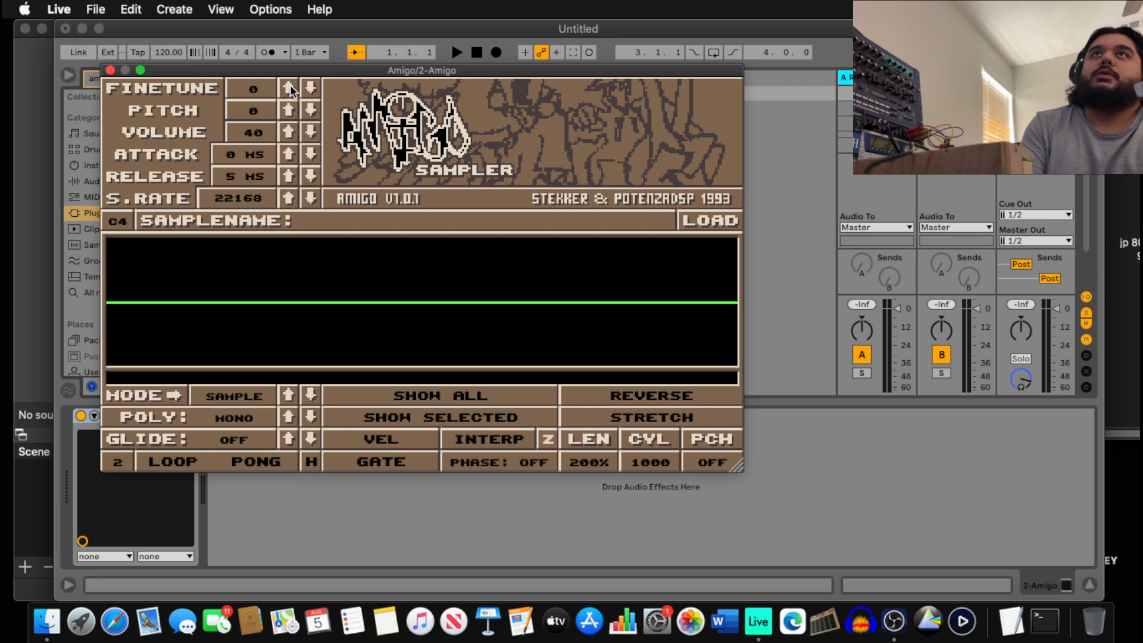
pyautogui.moveTo(315, 70); pyautogui.dragTo(656, 73)
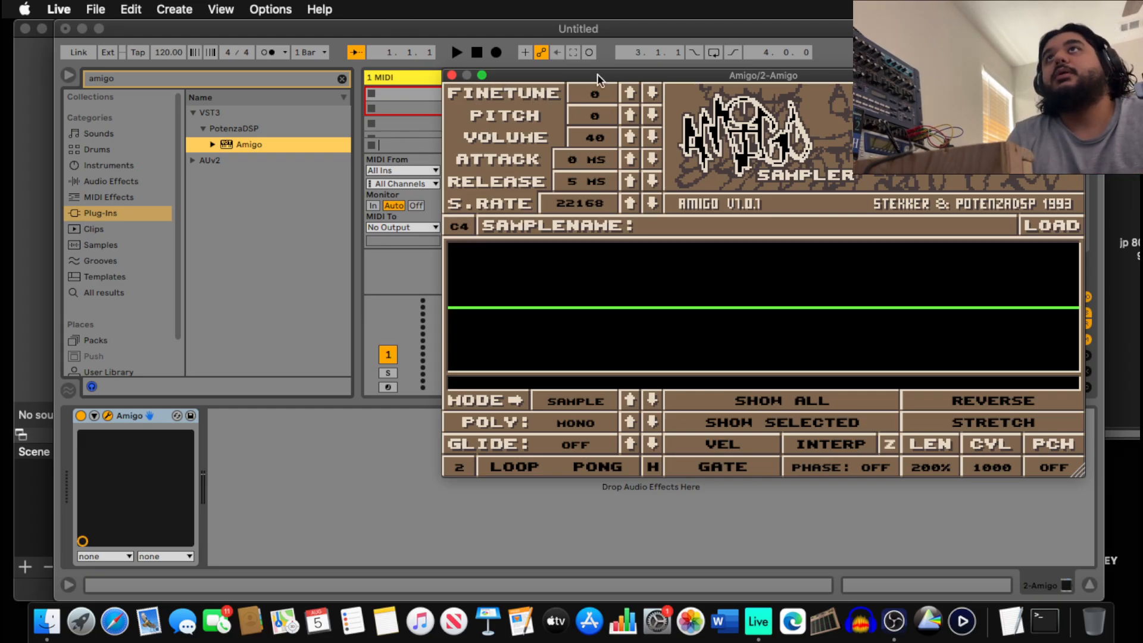
pyautogui.moveTo(644, 73); pyautogui.dragTo(306, 141)
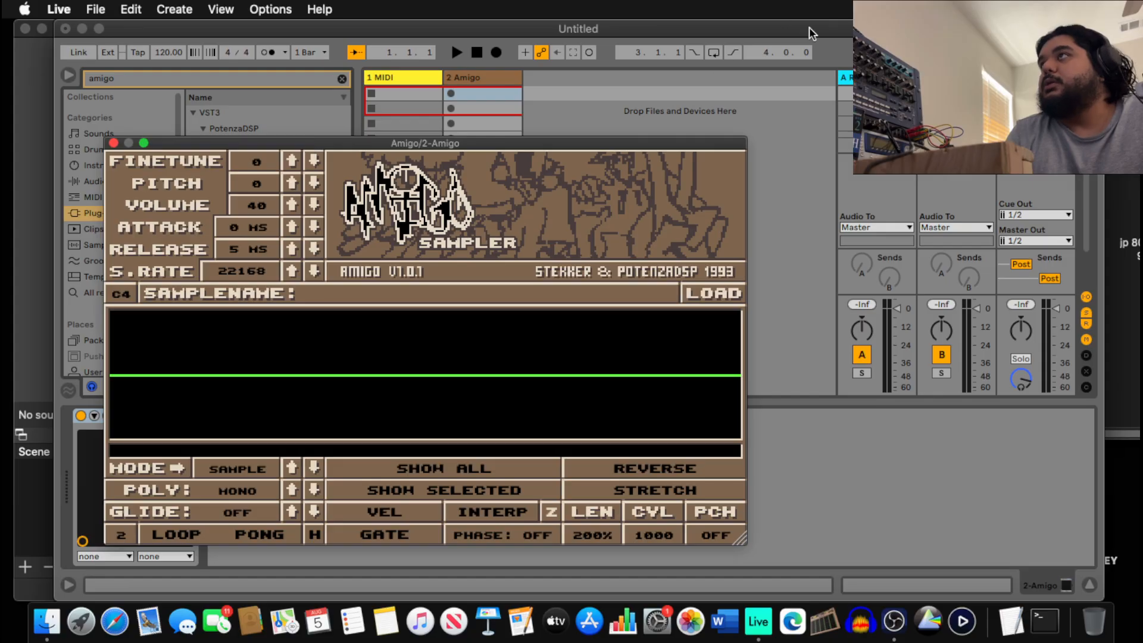
# Arrange the may 2024 Finder window beside Amigo and drag the amen break sample in.
pyautogui.click(1121, 37)
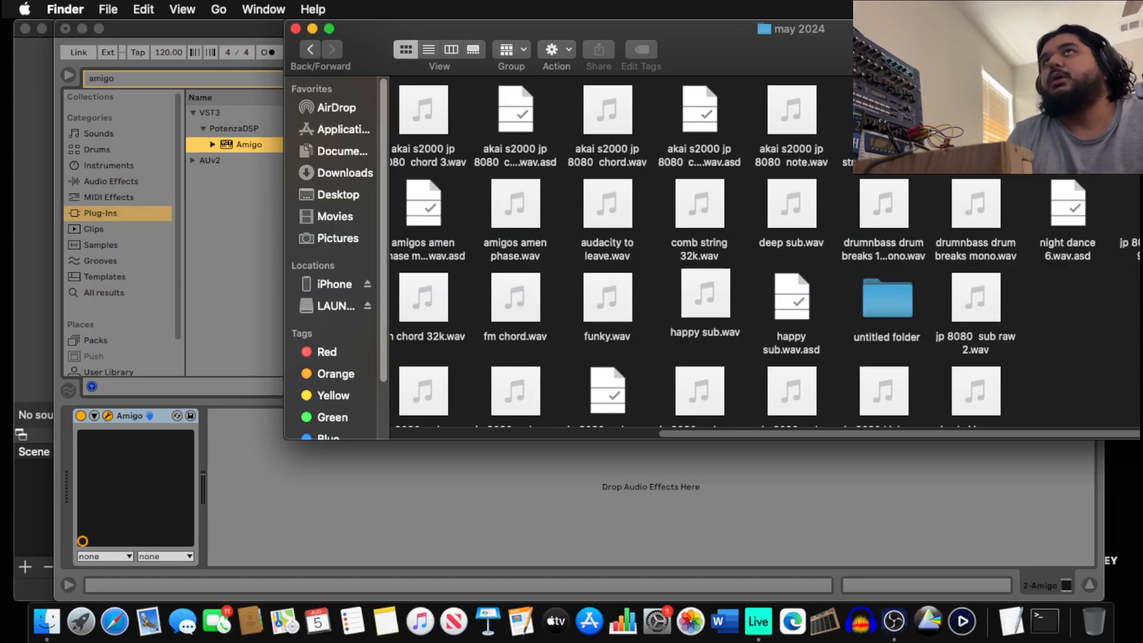
pyautogui.moveTo(354, 31); pyautogui.dragTo(517, 33)
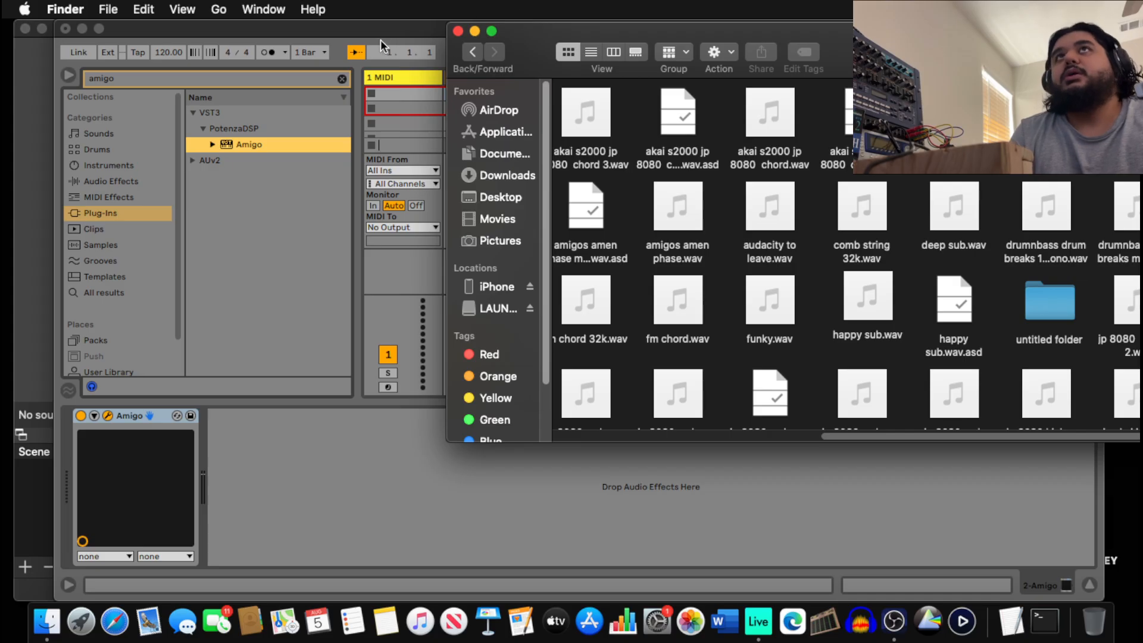
pyautogui.click(108, 417)
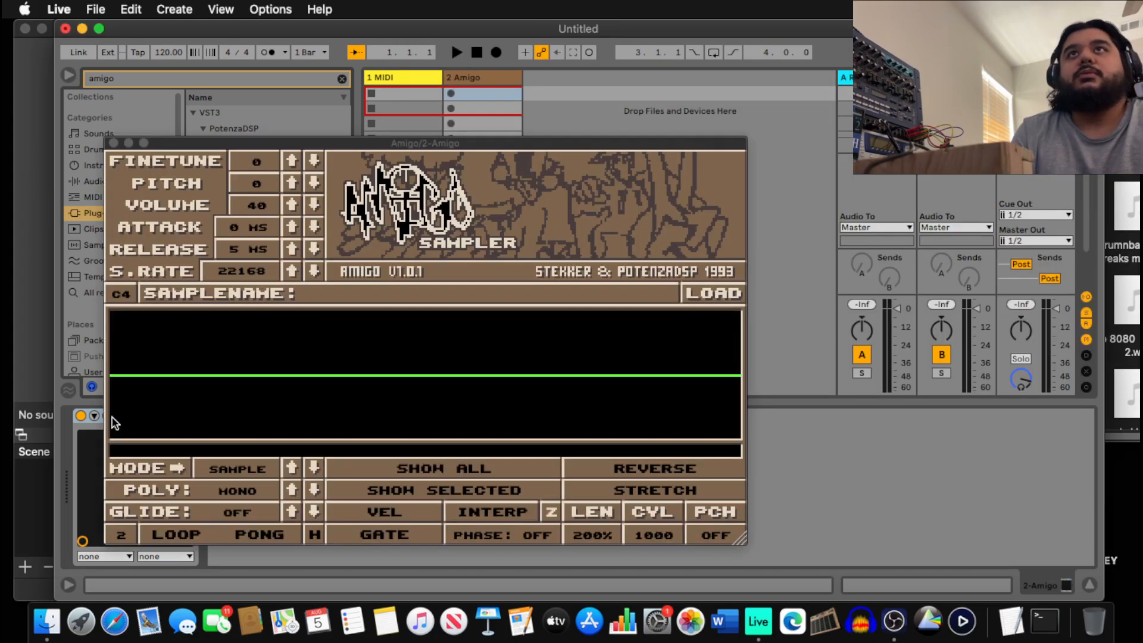
pyautogui.moveTo(512, 147); pyautogui.dragTo(445, 62)
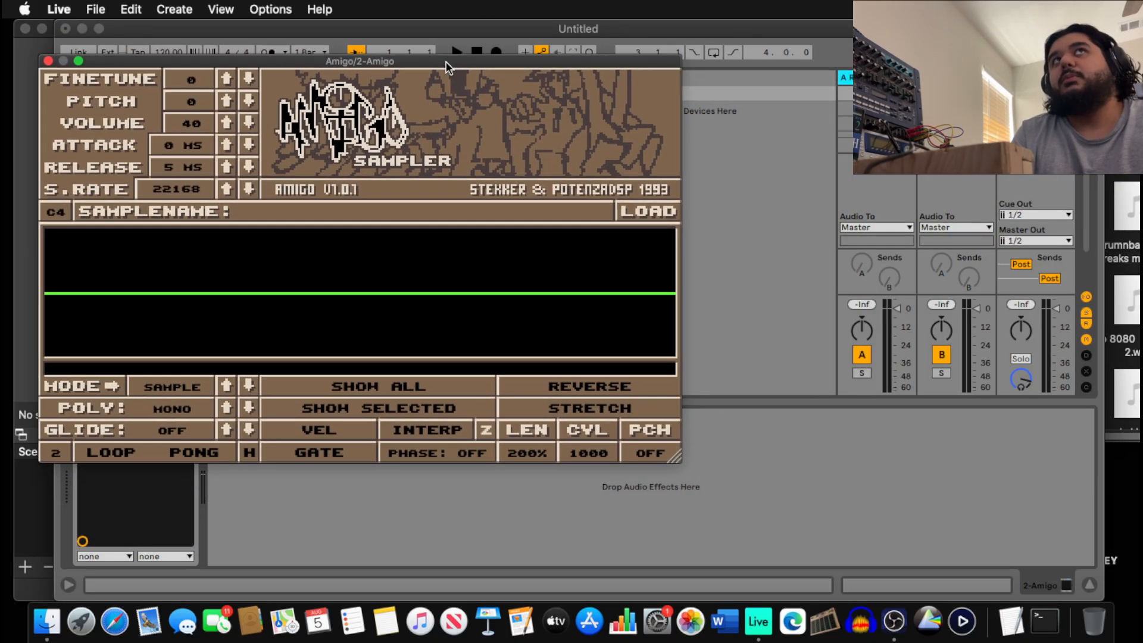
pyautogui.moveTo(1120, 37)
pyautogui.mouseDown()
pyautogui.moveTo(1085, 52)
pyautogui.moveTo(1134, 38)
pyautogui.mouseUp()
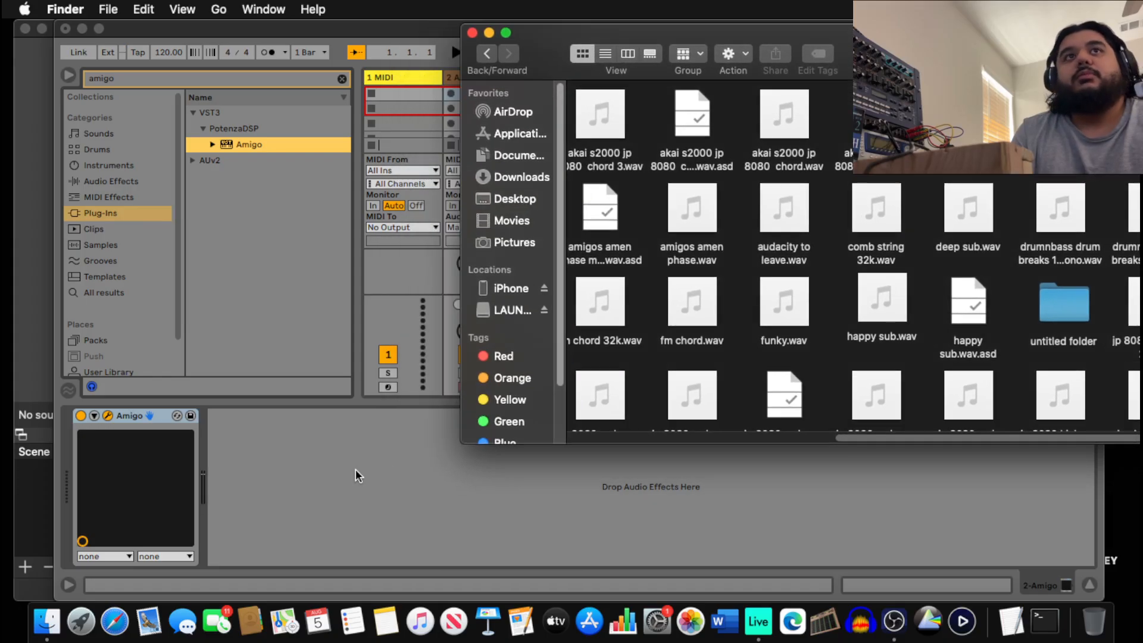
pyautogui.click(107, 416)
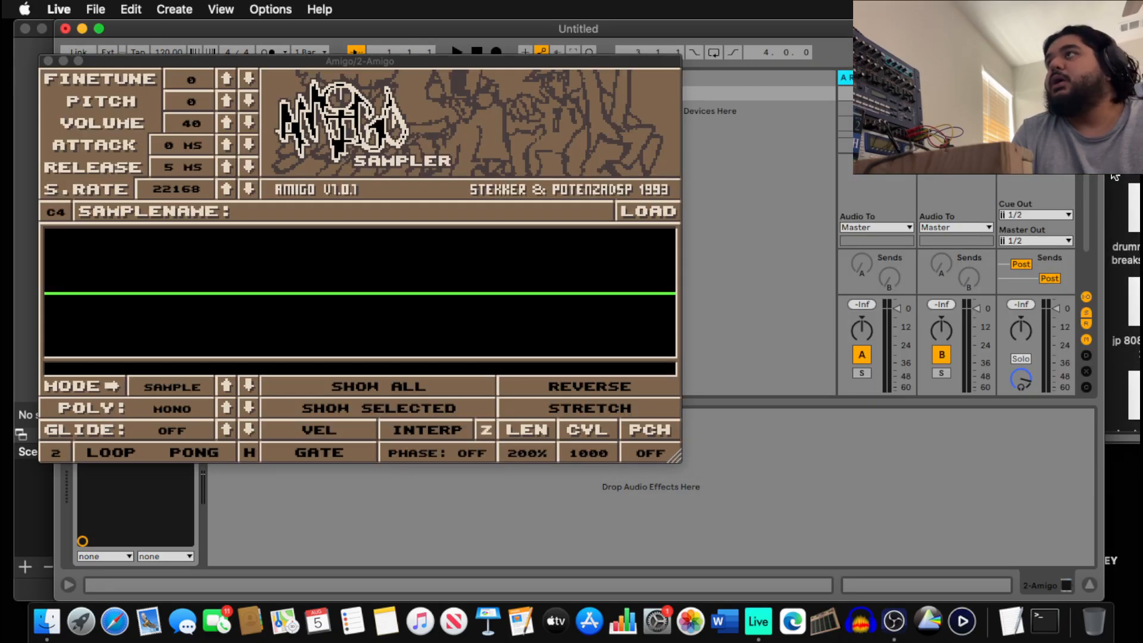
pyautogui.moveTo(1133, 137); pyautogui.dragTo(484, 295)
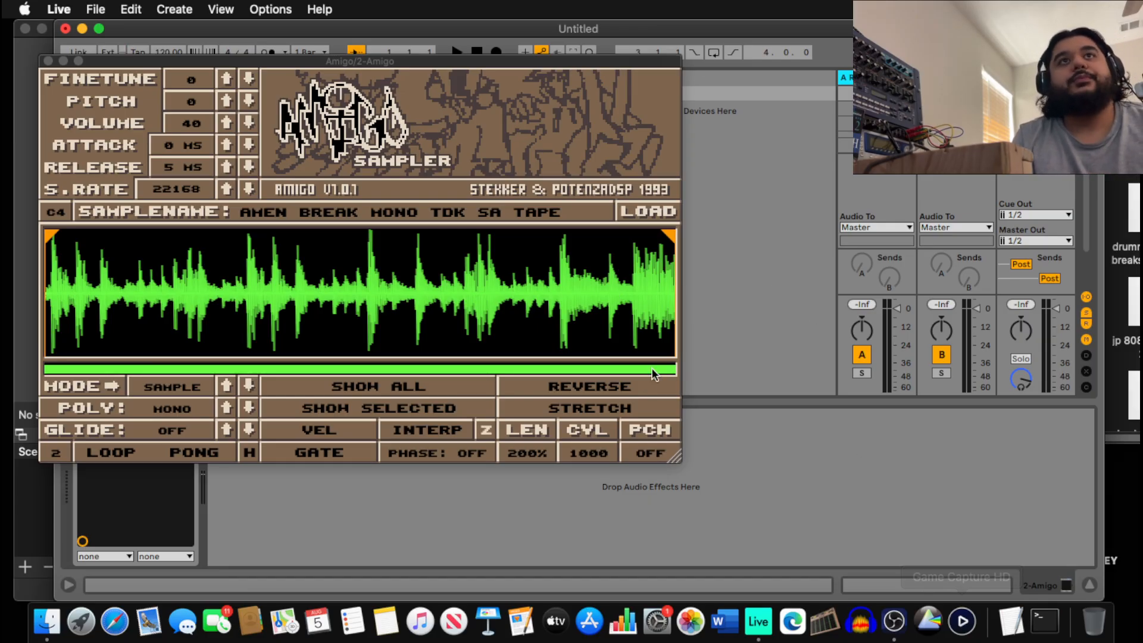
# Switch Amigo's mode from SAMPLE to SLICE.
pyautogui.click(181, 387)
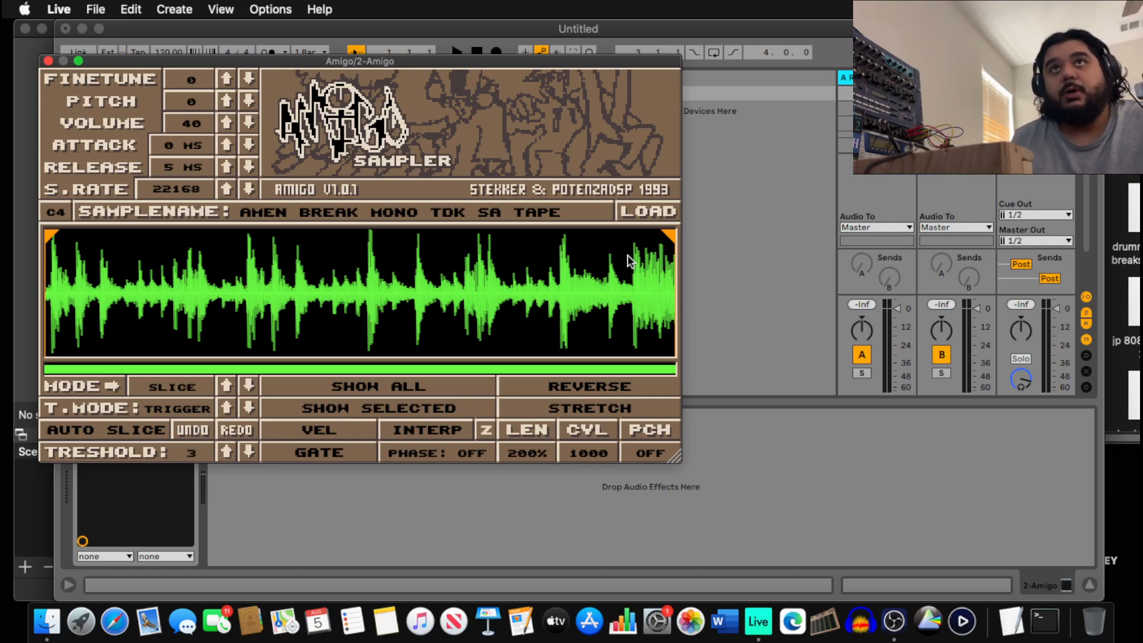
# Audition the amen break, stop playback, and pull the sample end in to about a third.
pyautogui.press('a')
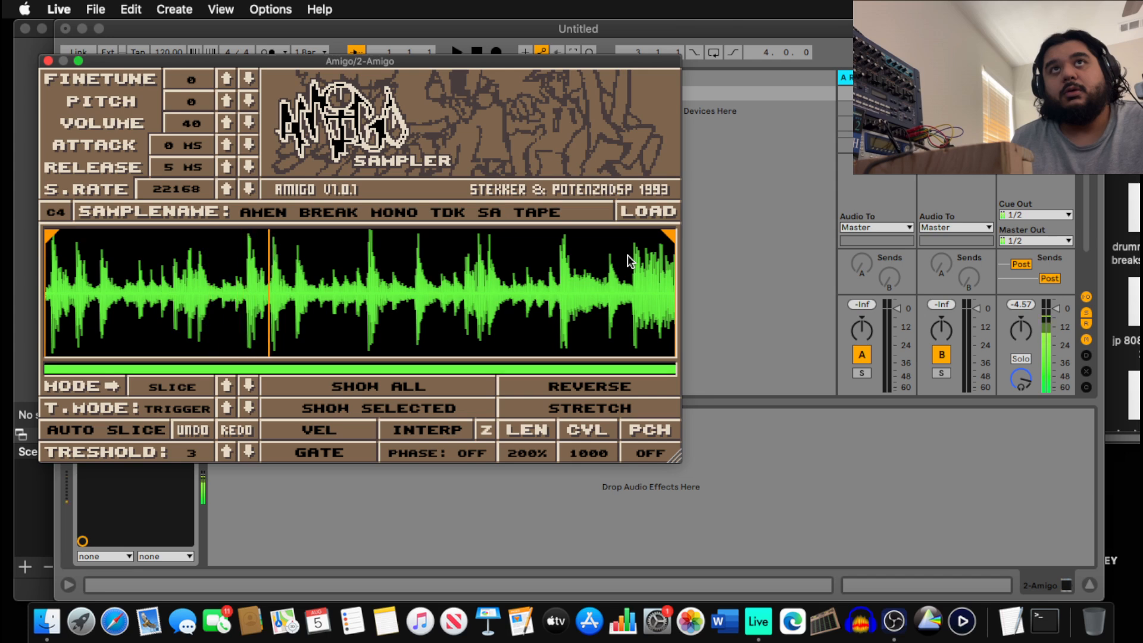
pyautogui.press('a')
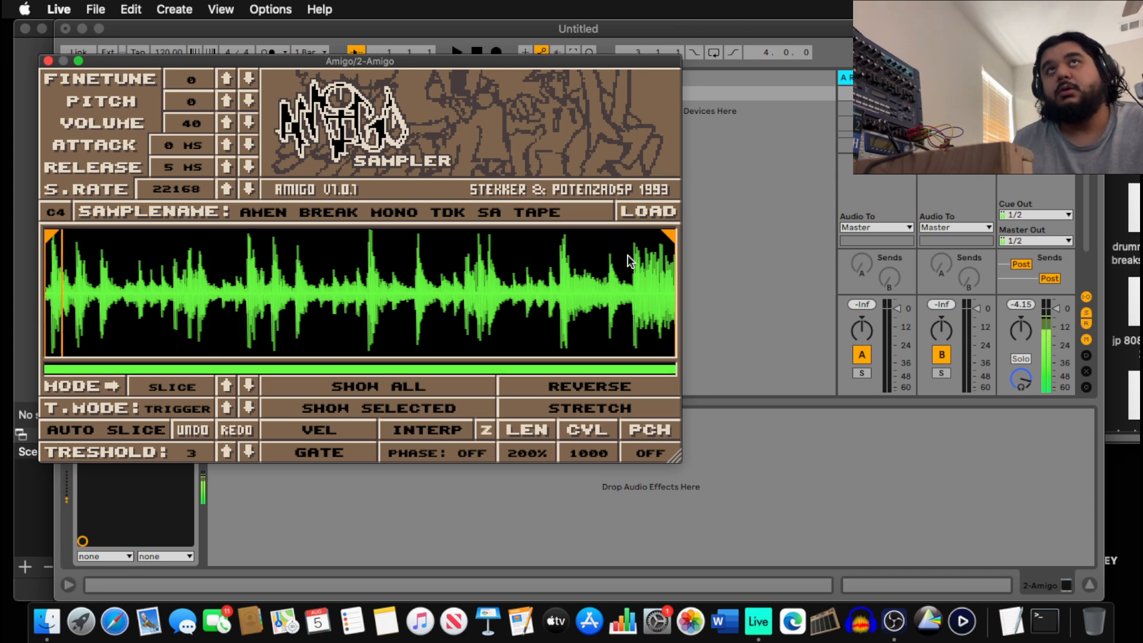
pyautogui.press('space')
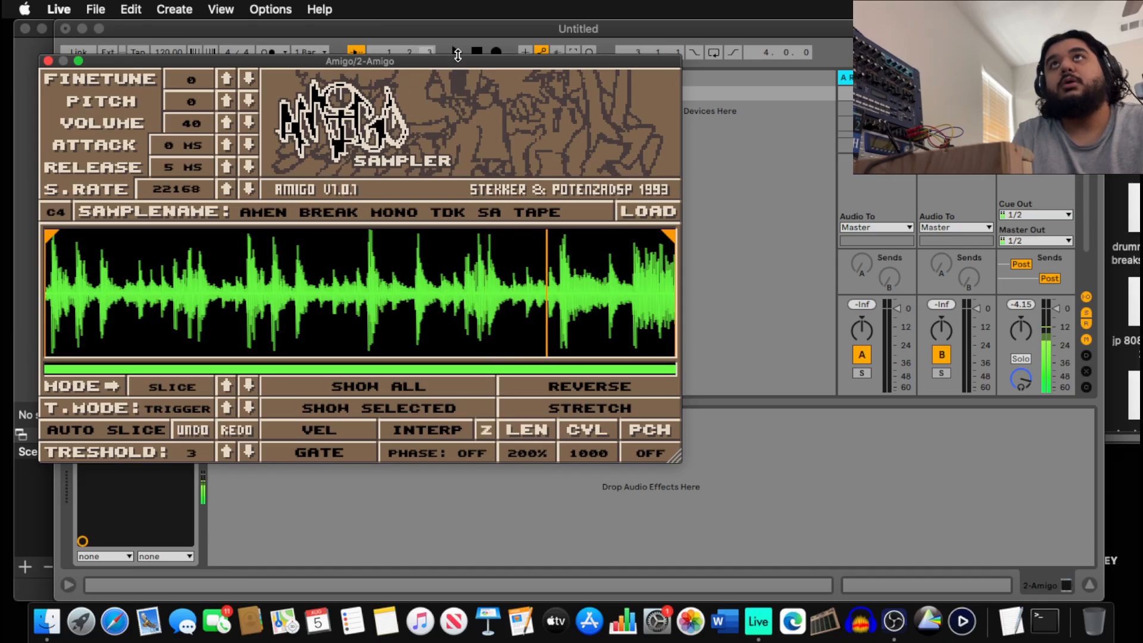
pyautogui.click(477, 52)
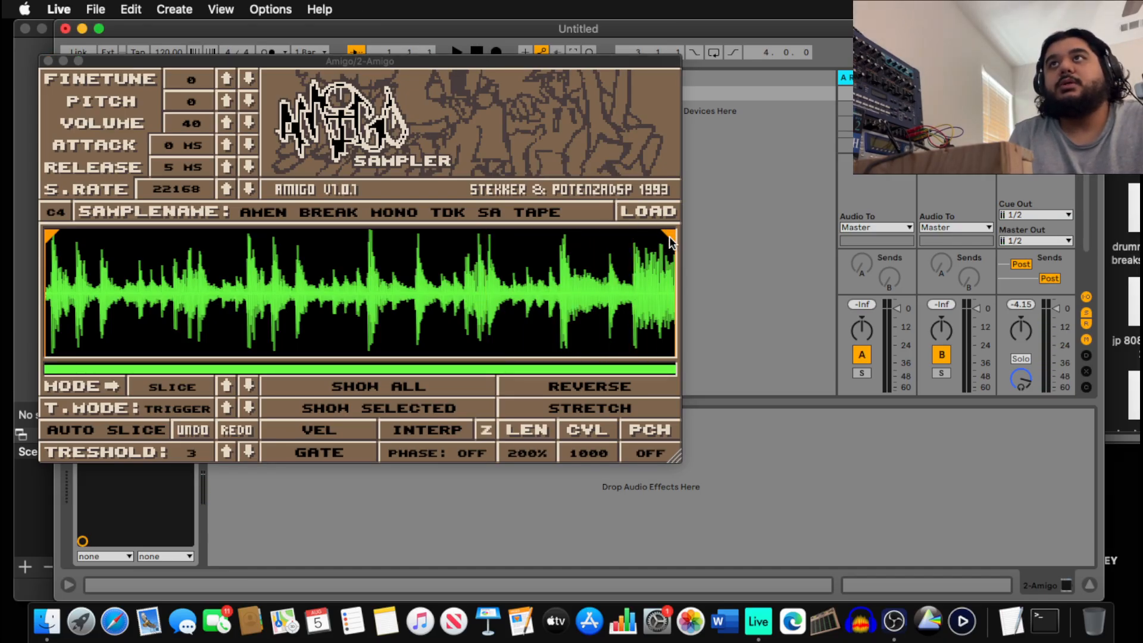
pyautogui.moveTo(669, 236); pyautogui.dragTo(248, 280)
# Zoom into the Amigo waveform and move the sample marker earlier, near the first drum hit.
pyautogui.scroll(5, 277, 279)
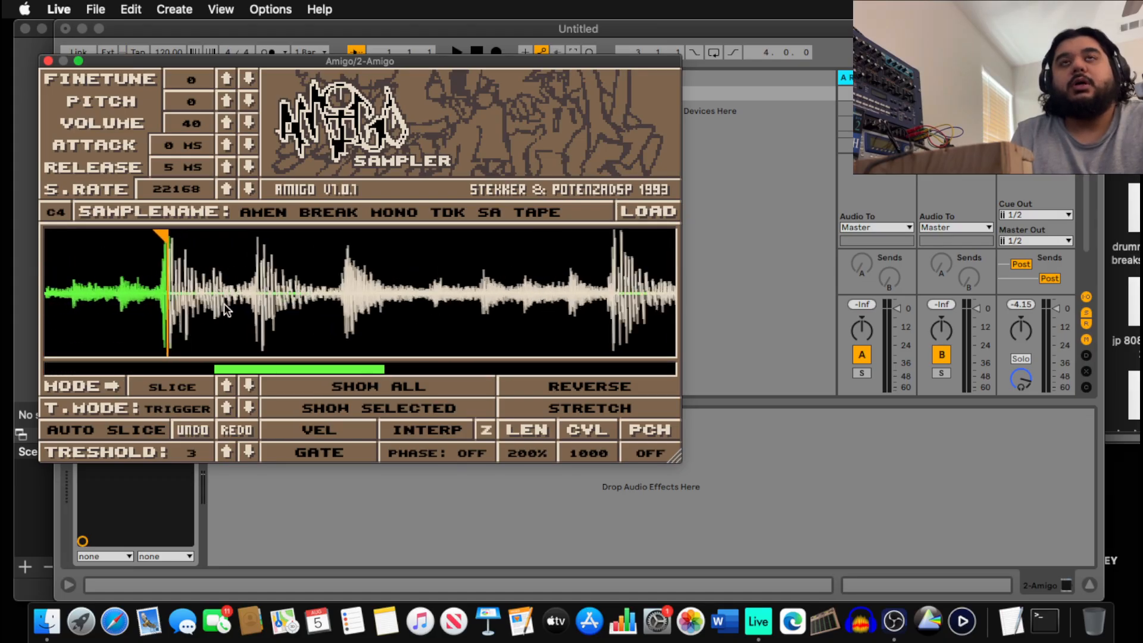
pyautogui.scroll(2, 225, 310)
pyautogui.moveTo(333, 367); pyautogui.dragTo(300, 365)
pyautogui.scroll(1, 314, 305)
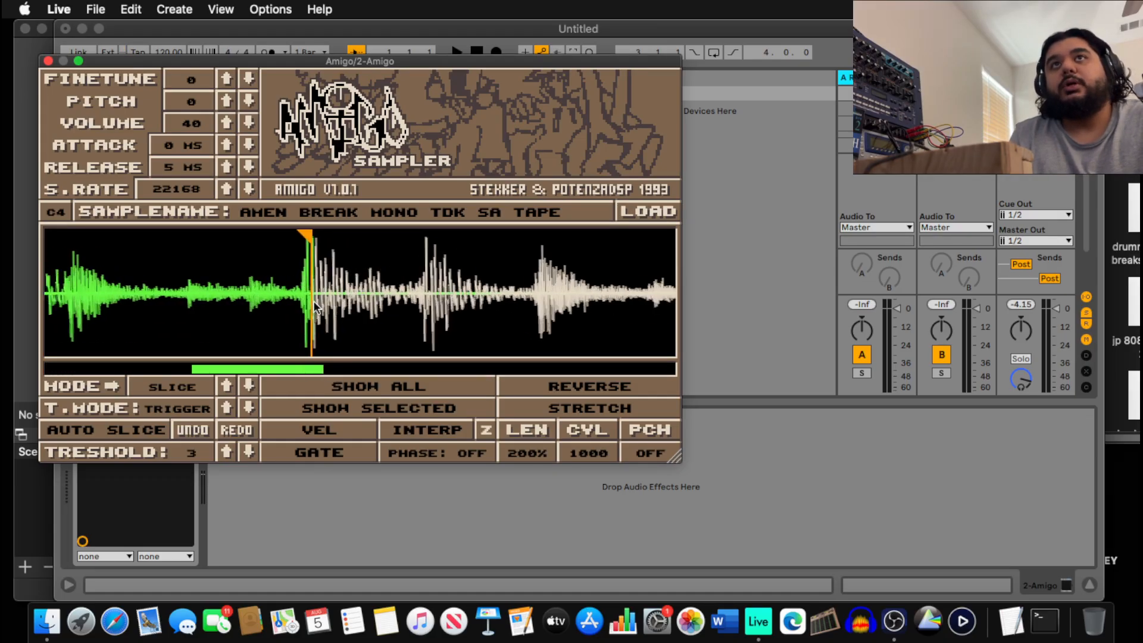
pyautogui.scroll(6, 315, 301)
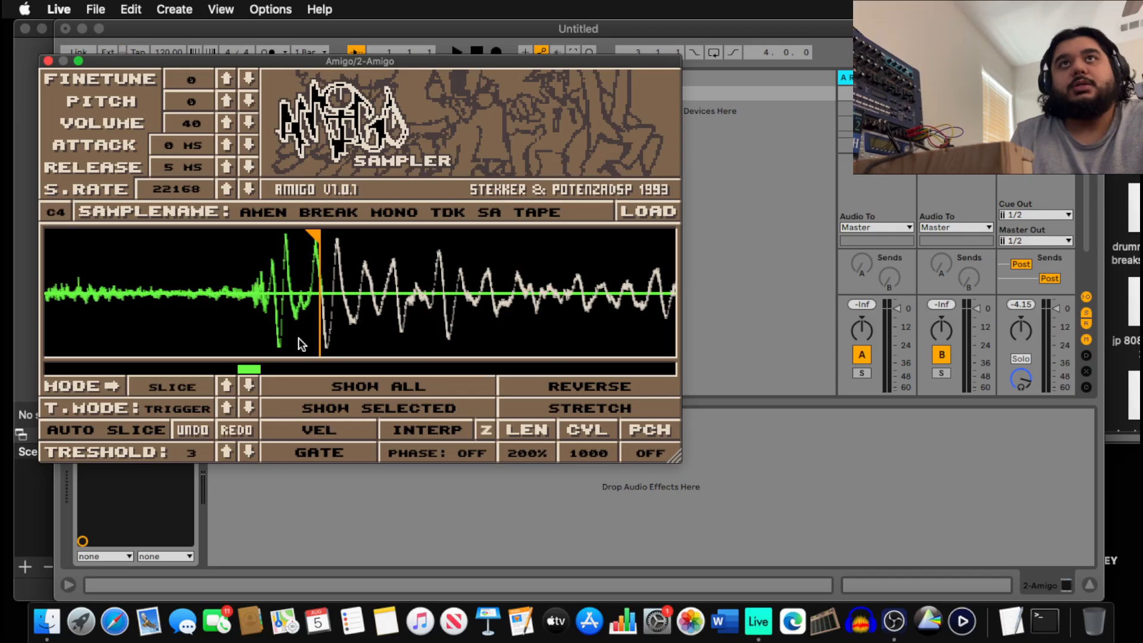
pyautogui.scroll(4, 304, 330)
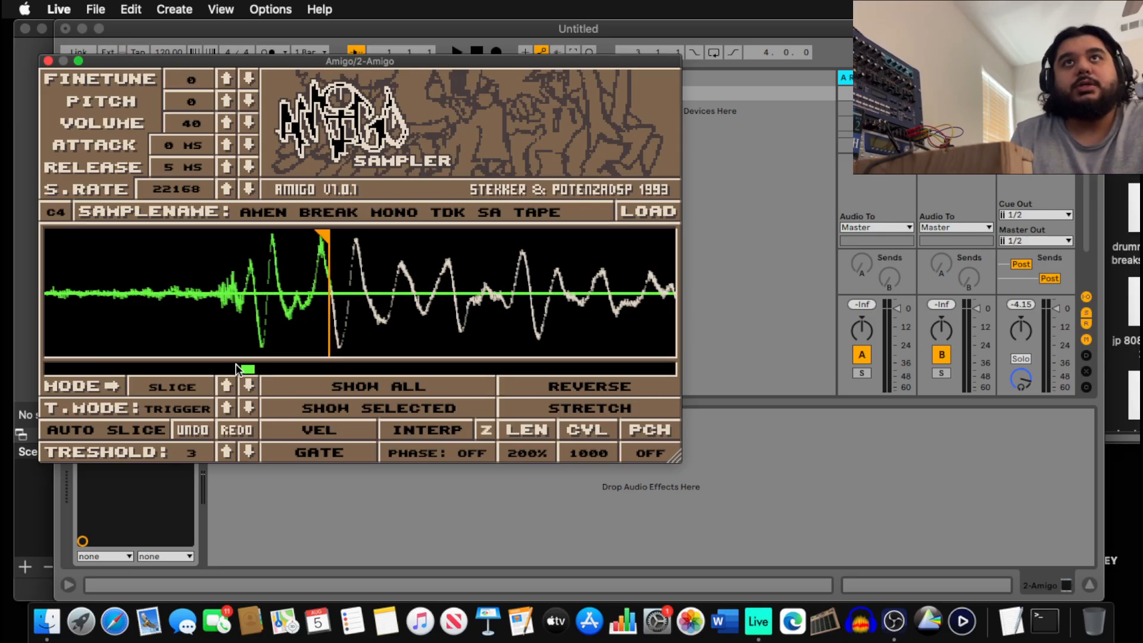
pyautogui.moveTo(250, 369); pyautogui.dragTo(247, 369)
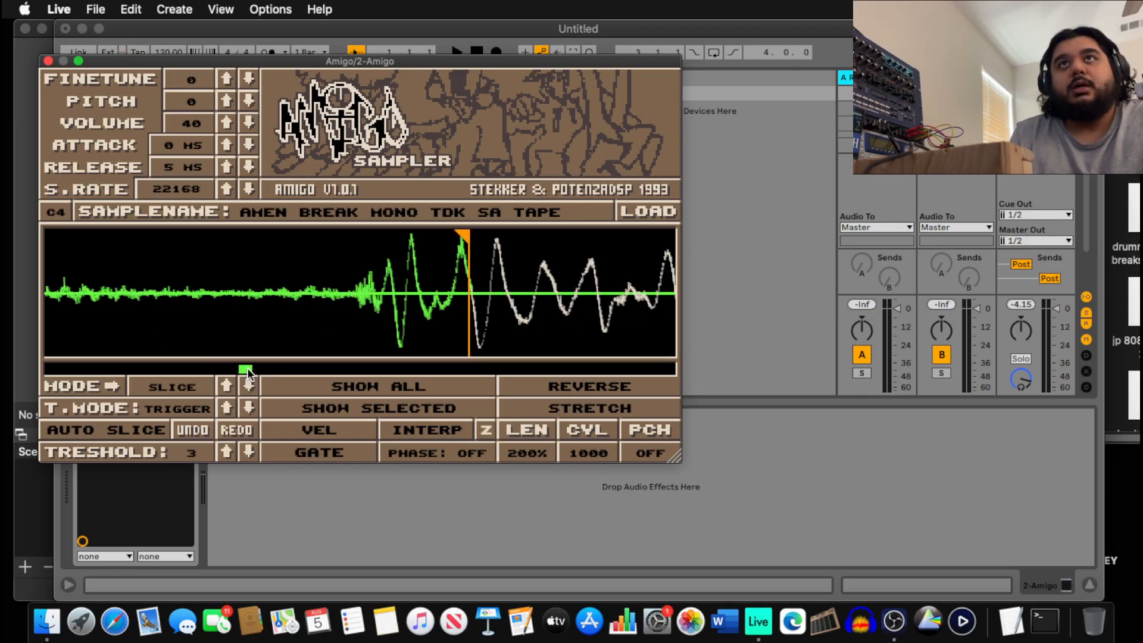
pyautogui.scroll(-4, 452, 264)
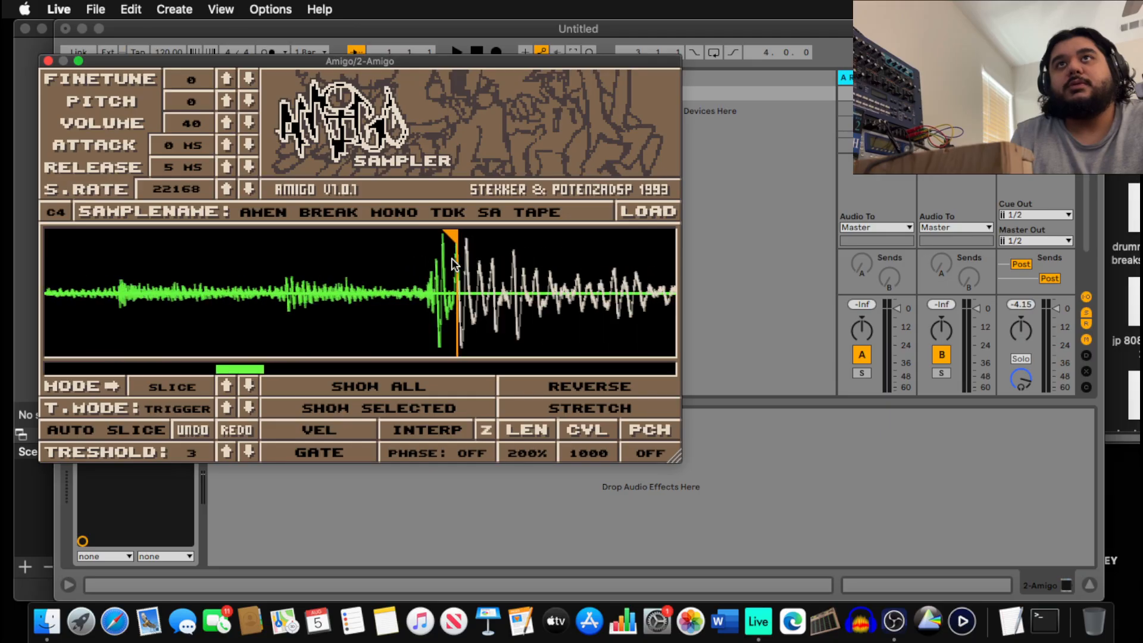
pyautogui.scroll(4, 452, 262)
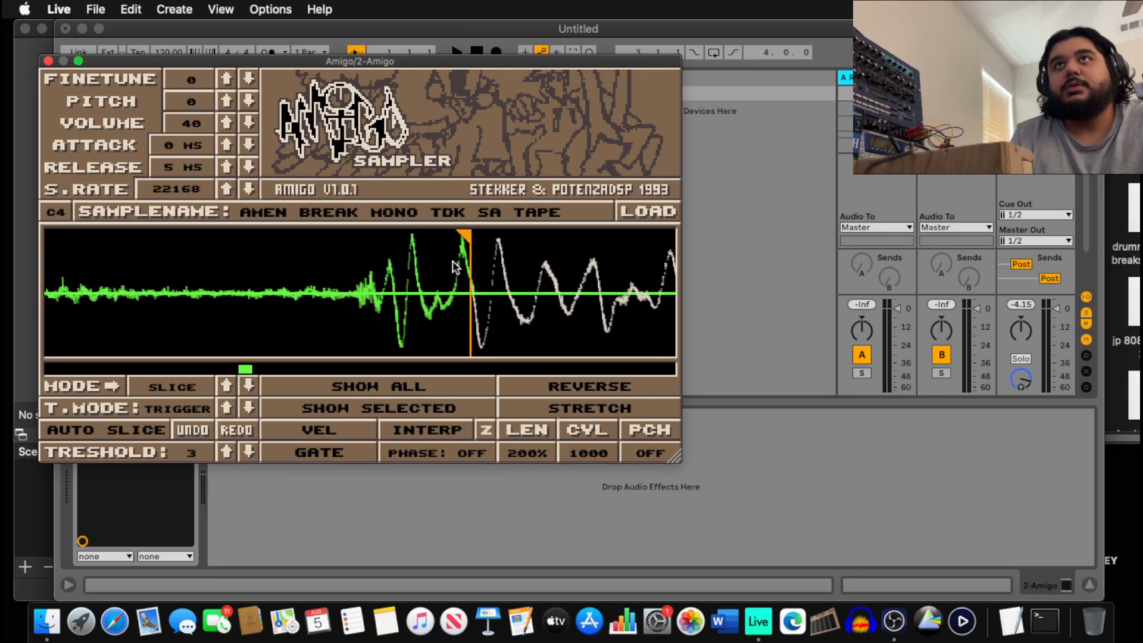
pyautogui.moveTo(465, 234)
pyautogui.mouseDown()
pyautogui.moveTo(303, 237)
pyautogui.moveTo(411, 253)
pyautogui.mouseUp()
pyautogui.scroll(-2, 410, 253)
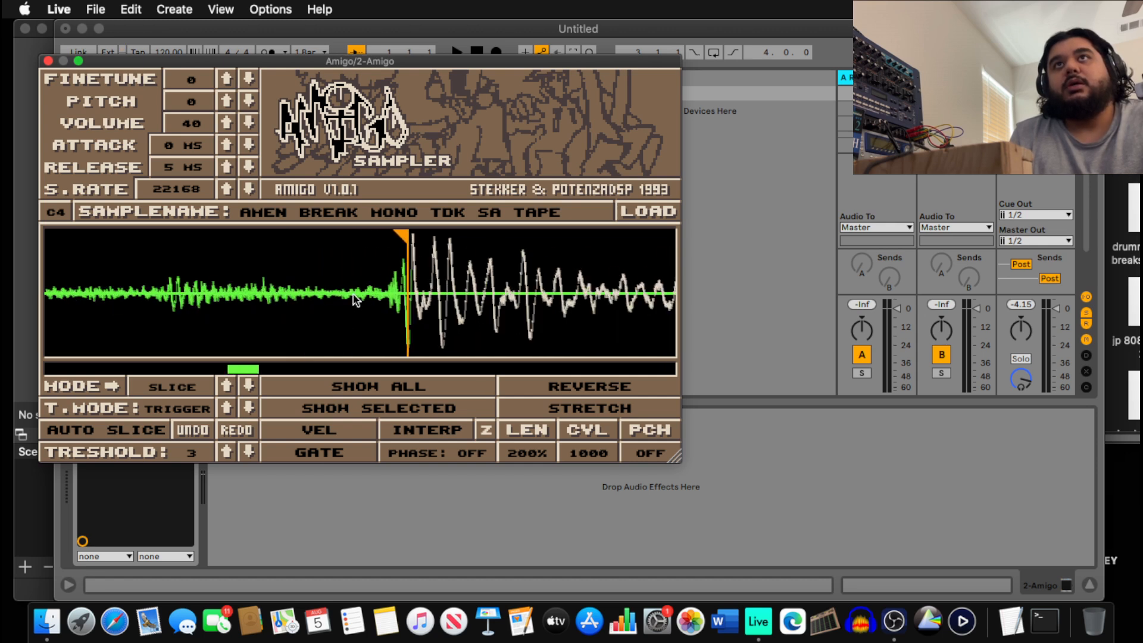
pyautogui.scroll(-2, 354, 324)
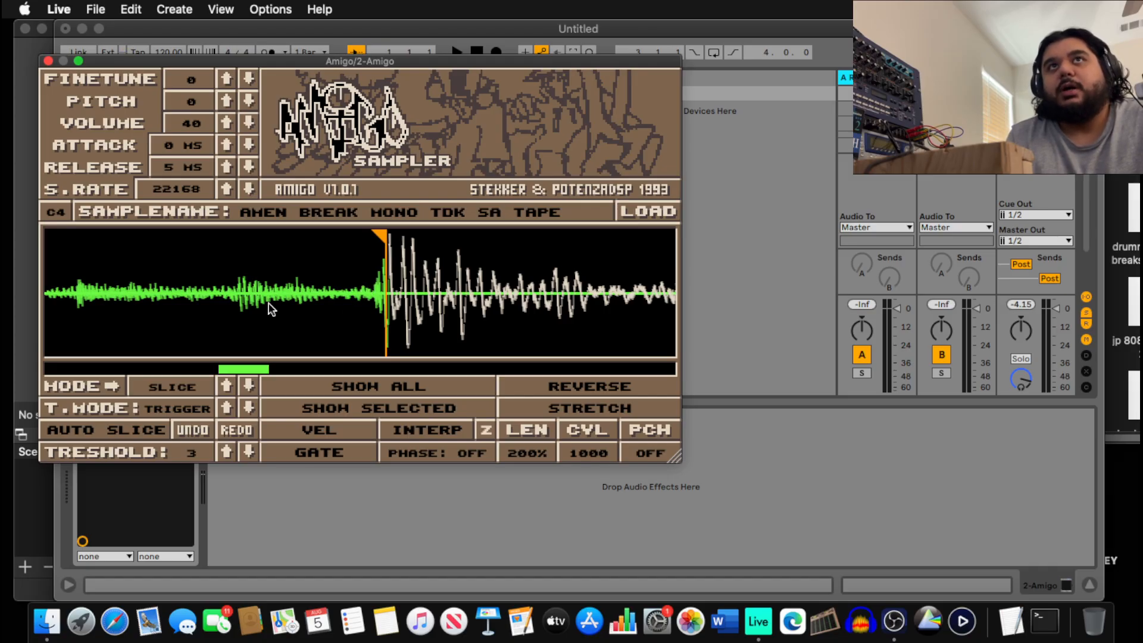
pyautogui.scroll(3, 375, 301)
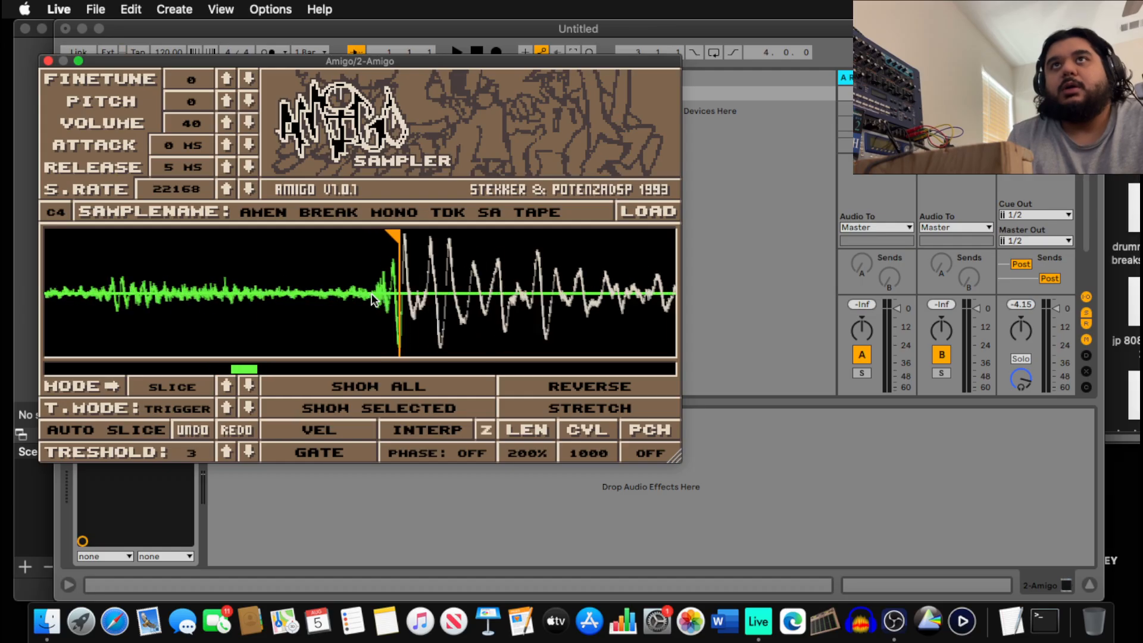
pyautogui.scroll(2, 374, 300)
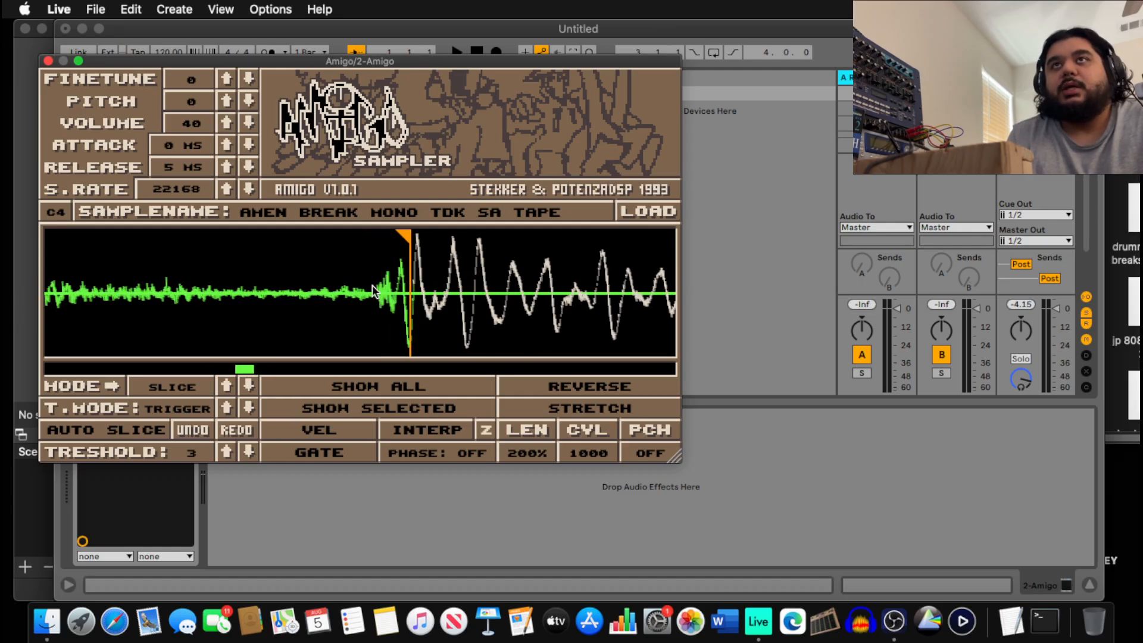
# Align the orange sample start marker precisely with the break's first transient.
pyautogui.moveTo(405, 235); pyautogui.dragTo(333, 238)
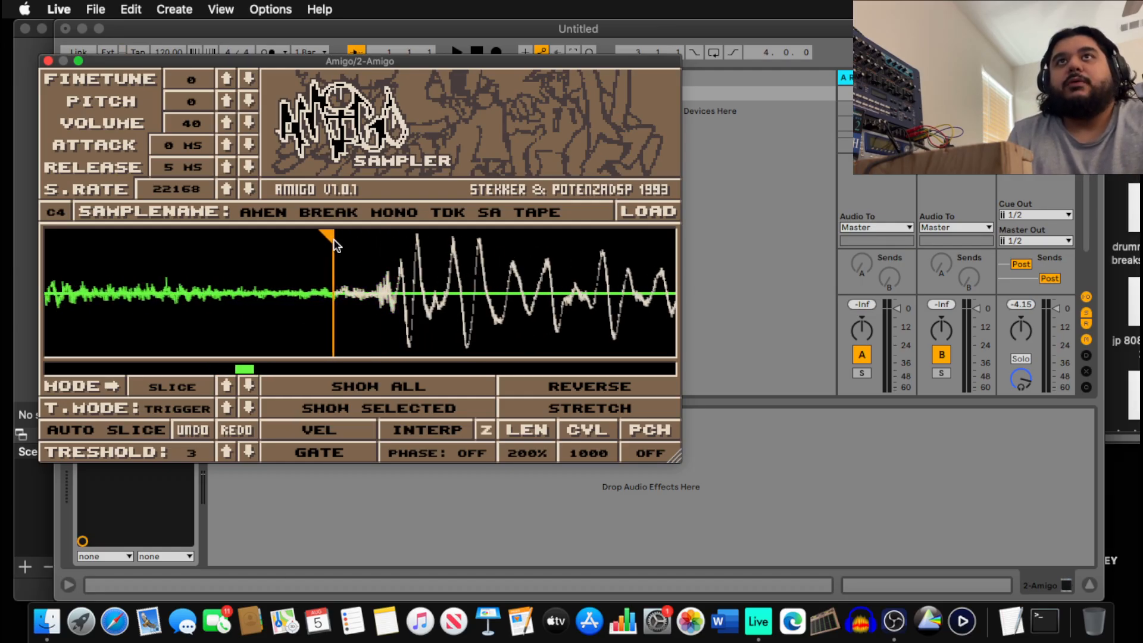
pyautogui.scroll(5, 348, 248)
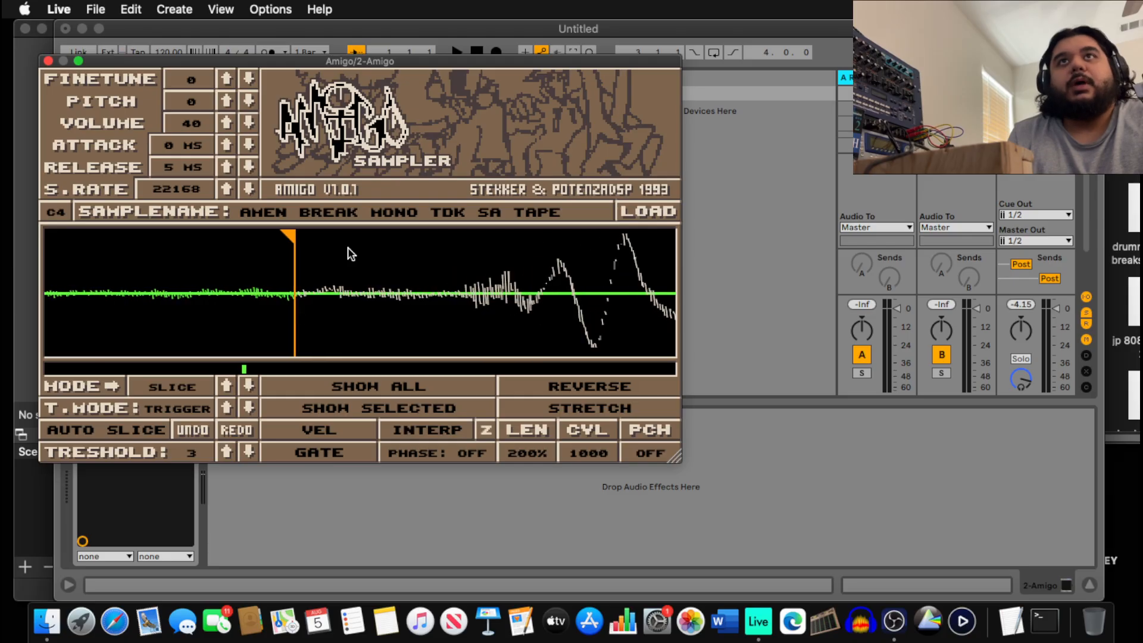
pyautogui.scroll(-3, 348, 252)
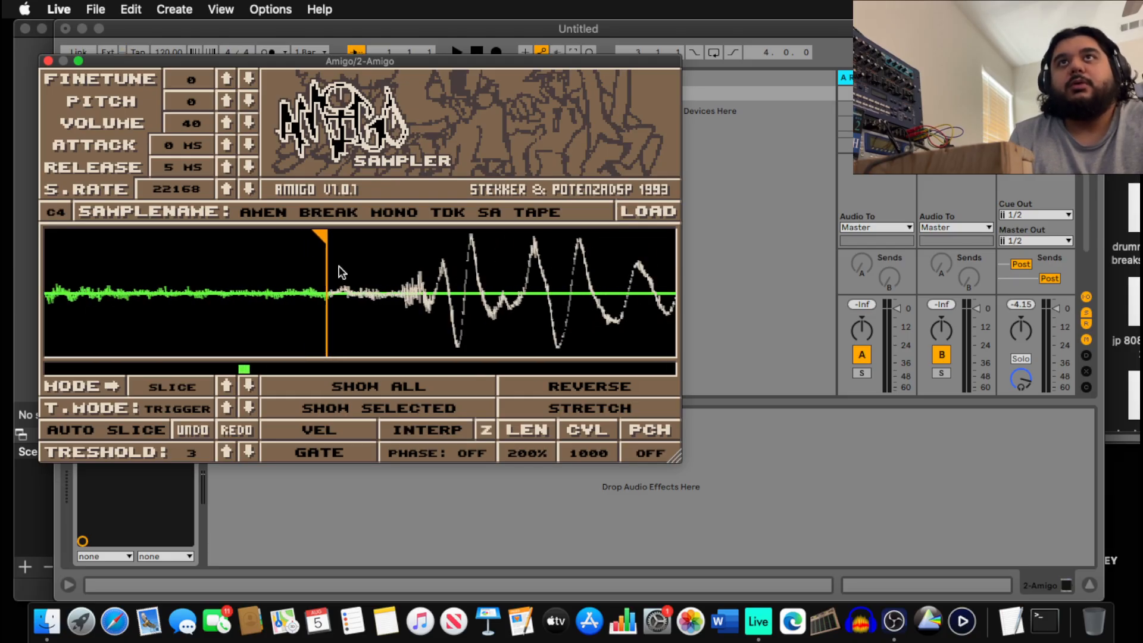
pyautogui.scroll(2, 344, 275)
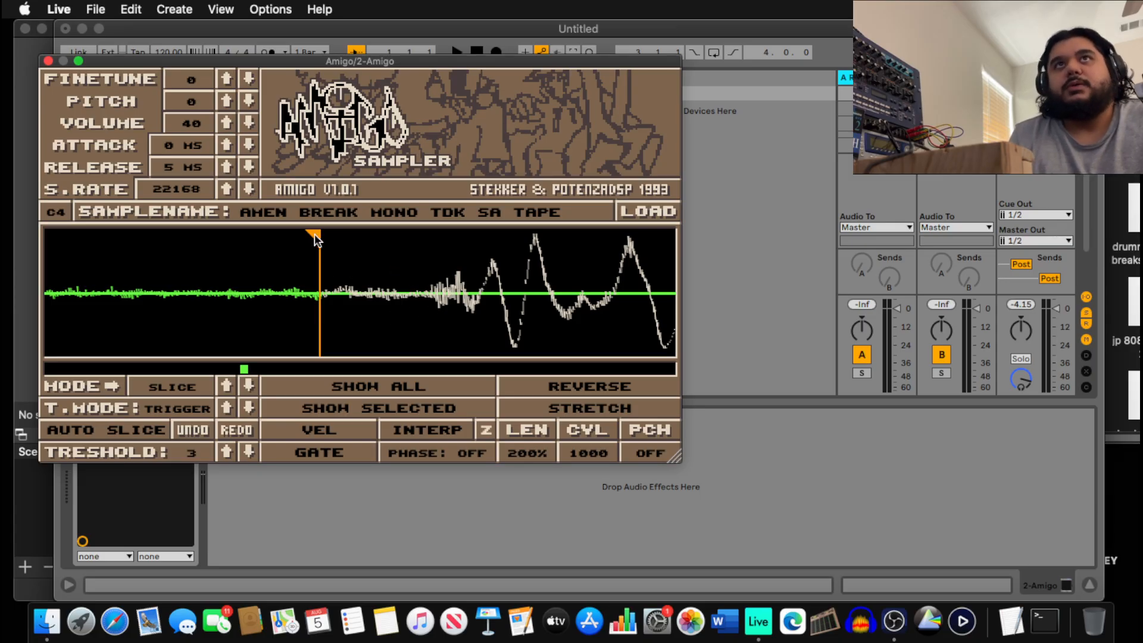
pyautogui.moveTo(314, 233)
pyautogui.mouseDown()
pyautogui.moveTo(201, 236)
pyautogui.moveTo(271, 275)
pyautogui.mouseUp()
pyautogui.scroll(-6, 271, 269)
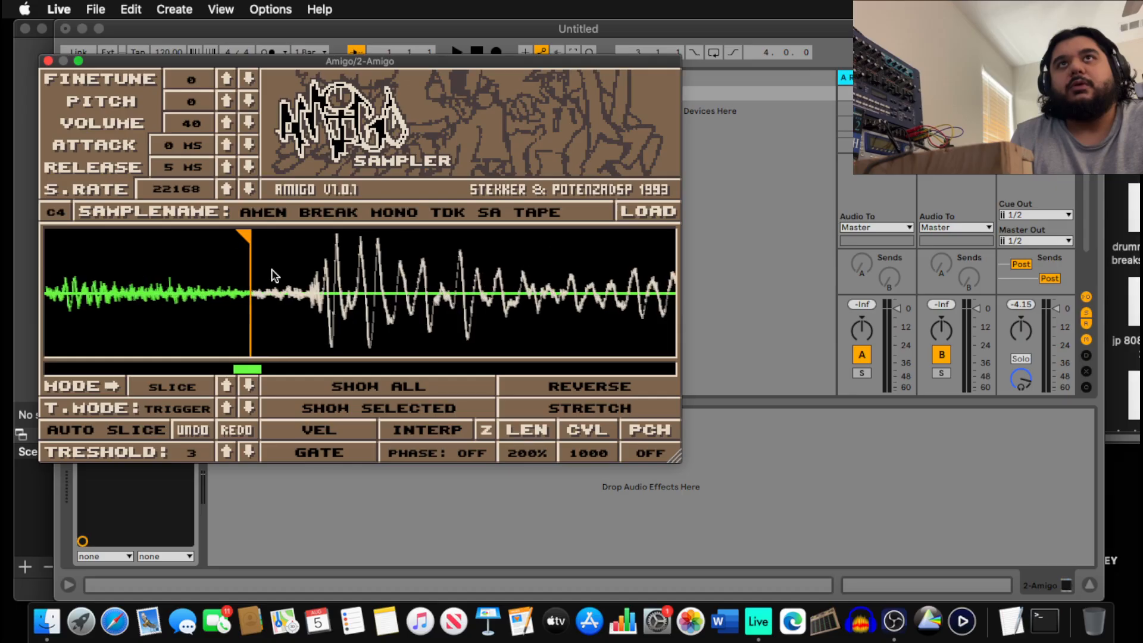
pyautogui.scroll(8, 271, 283)
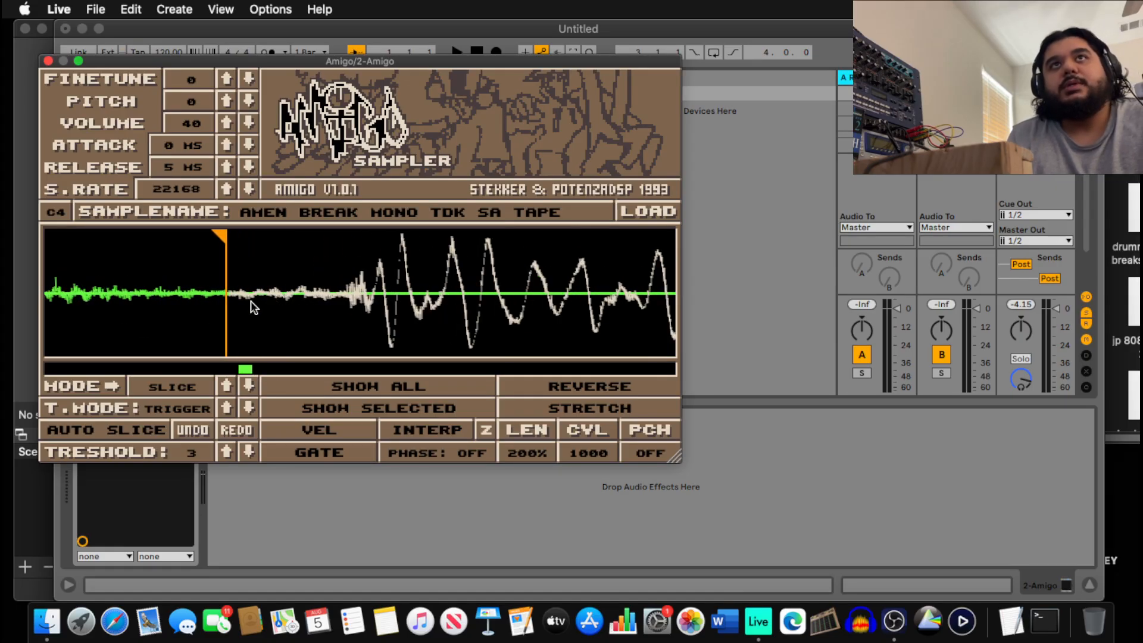
pyautogui.scroll(-3, 102, 313)
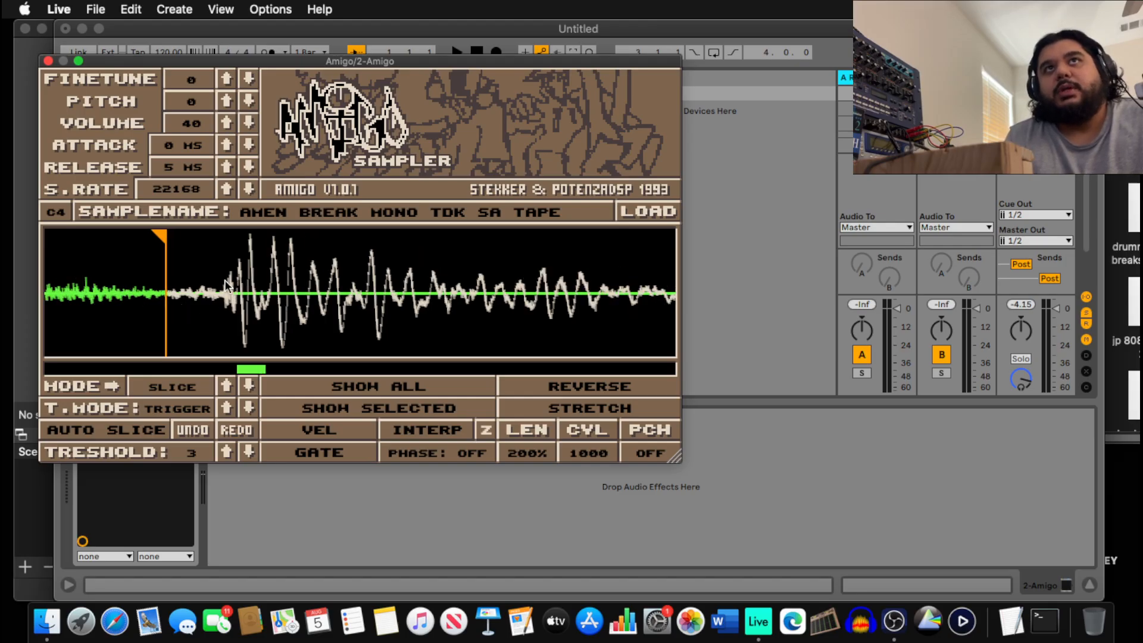
pyautogui.scroll(3, 204, 306)
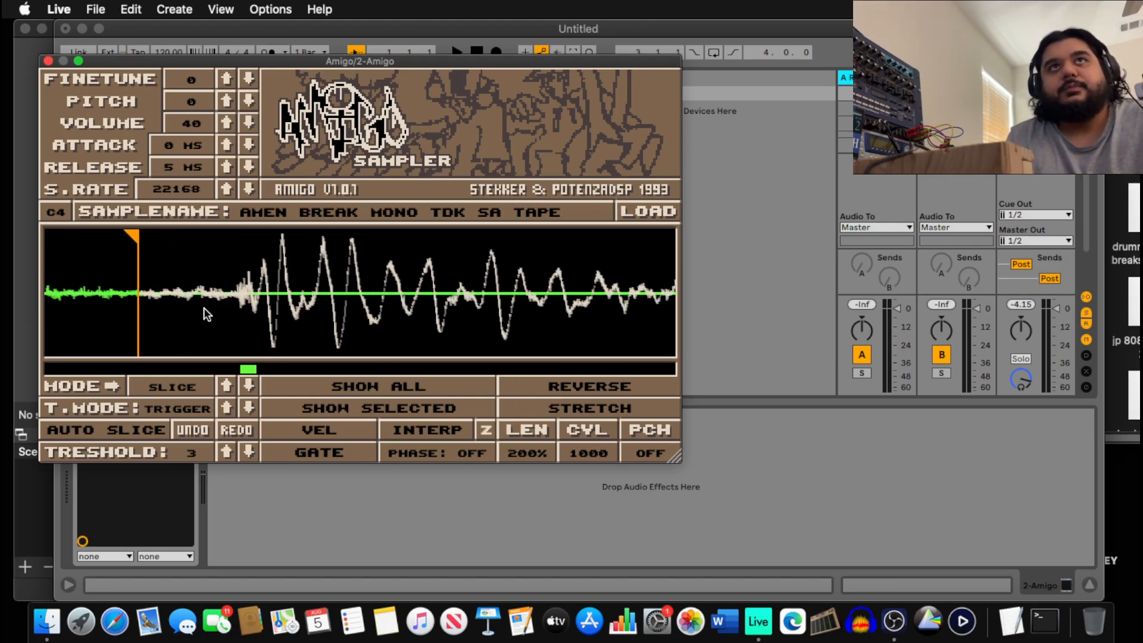
pyautogui.moveTo(131, 235); pyautogui.dragTo(192, 238)
pyautogui.scroll(5, 198, 273)
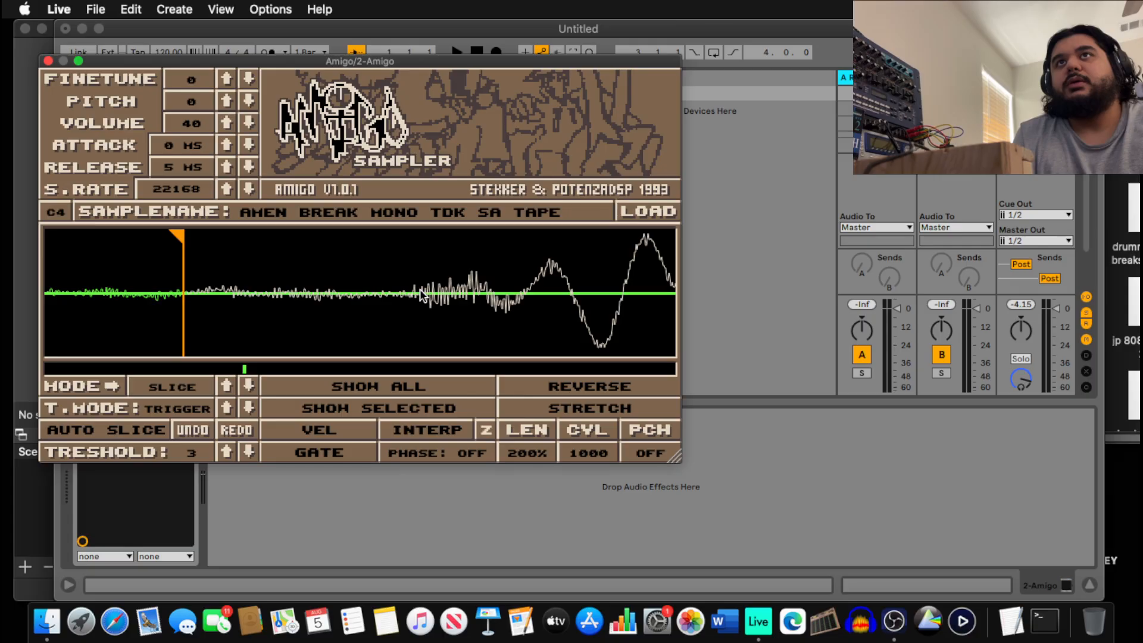
pyautogui.scroll(-5, 420, 290)
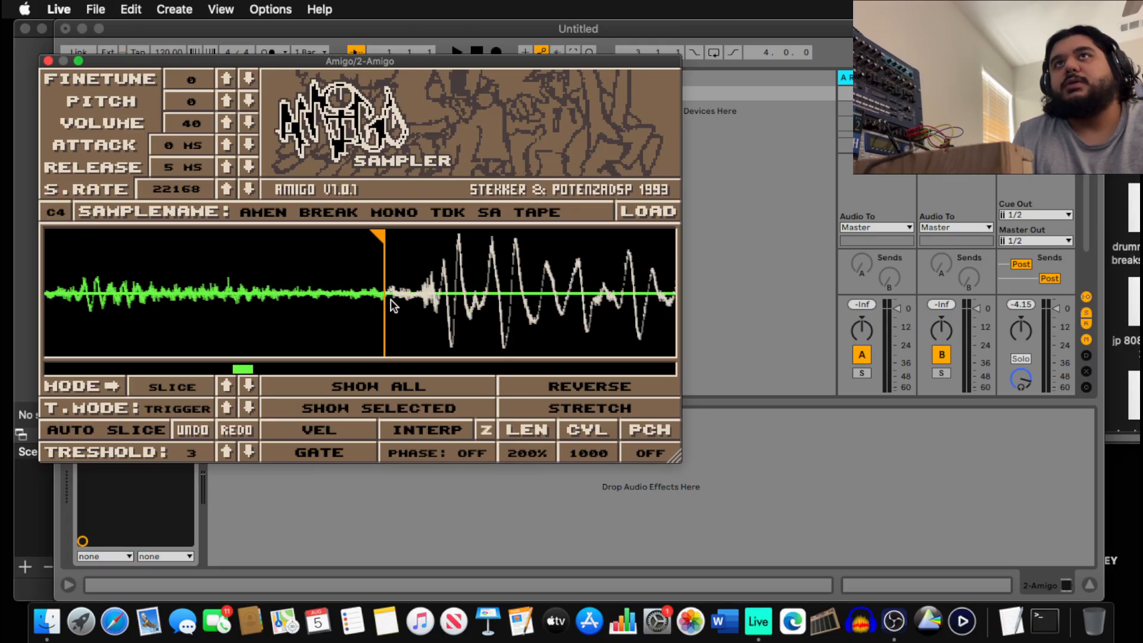
pyautogui.scroll(6, 391, 290)
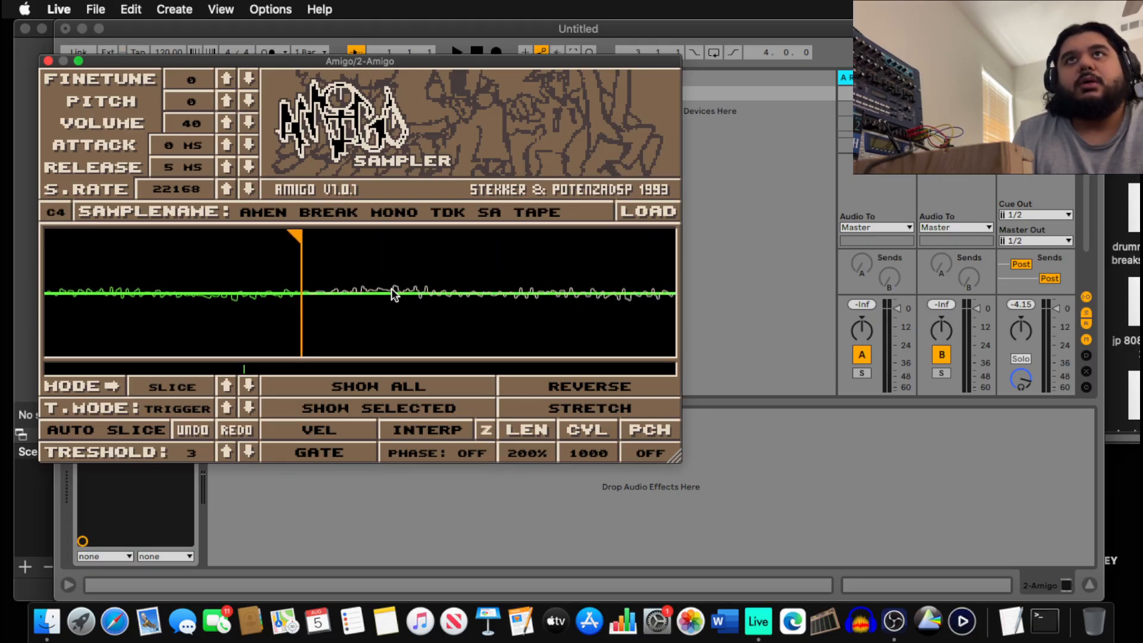
pyautogui.scroll(2, 297, 294)
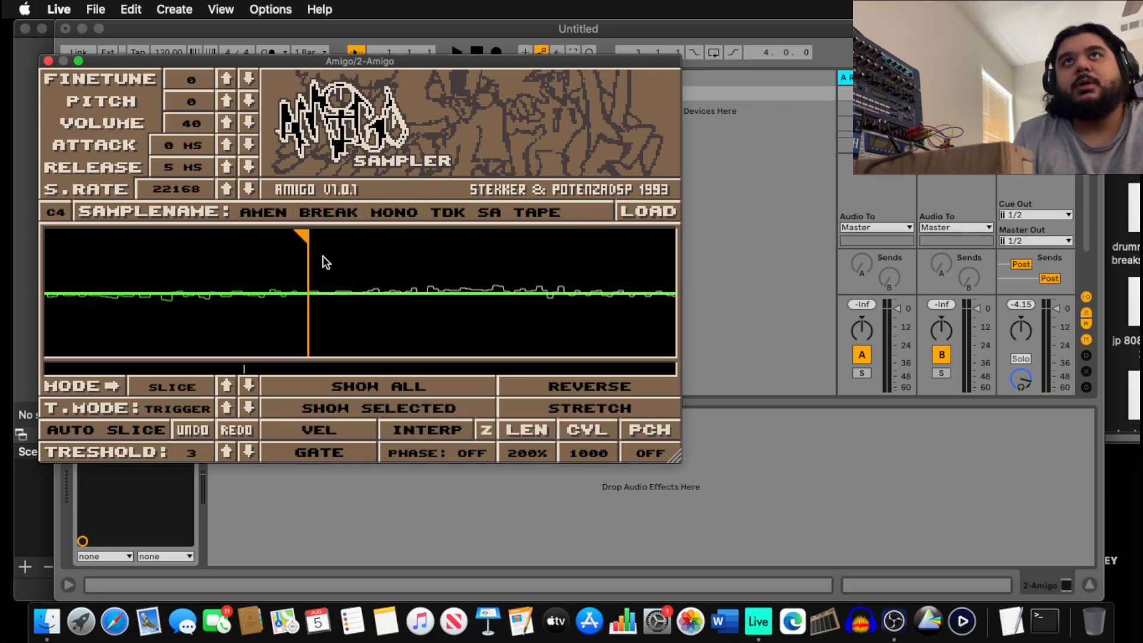
pyautogui.scroll(-2, 333, 268)
pyautogui.scroll(-6, 341, 273)
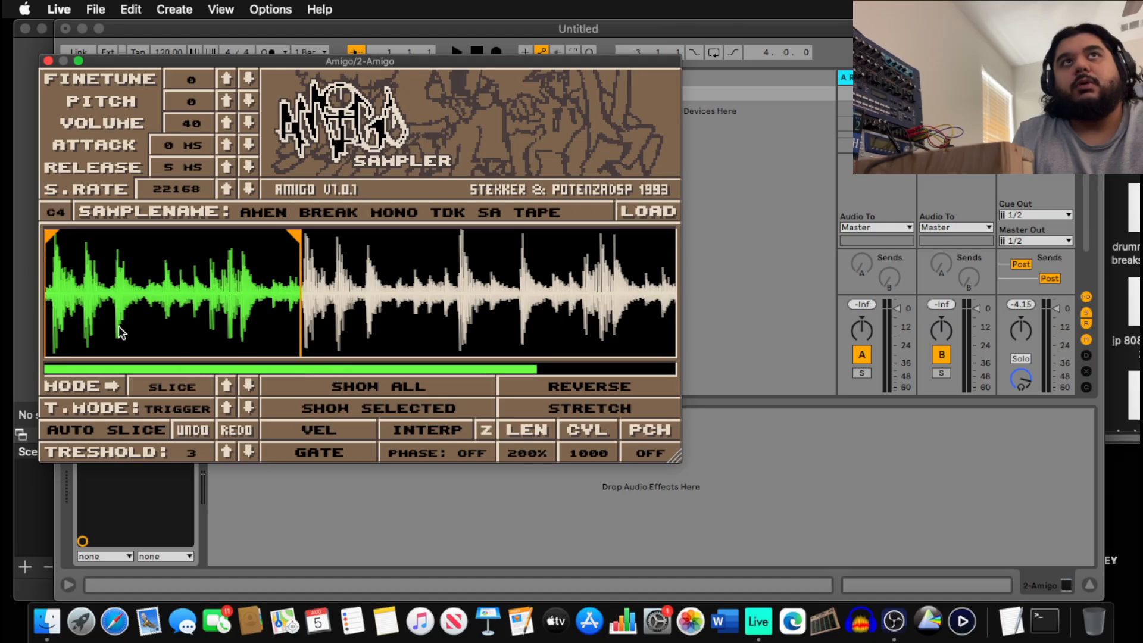
pyautogui.scroll(5, 51, 274)
pyautogui.scroll(-5, 128, 288)
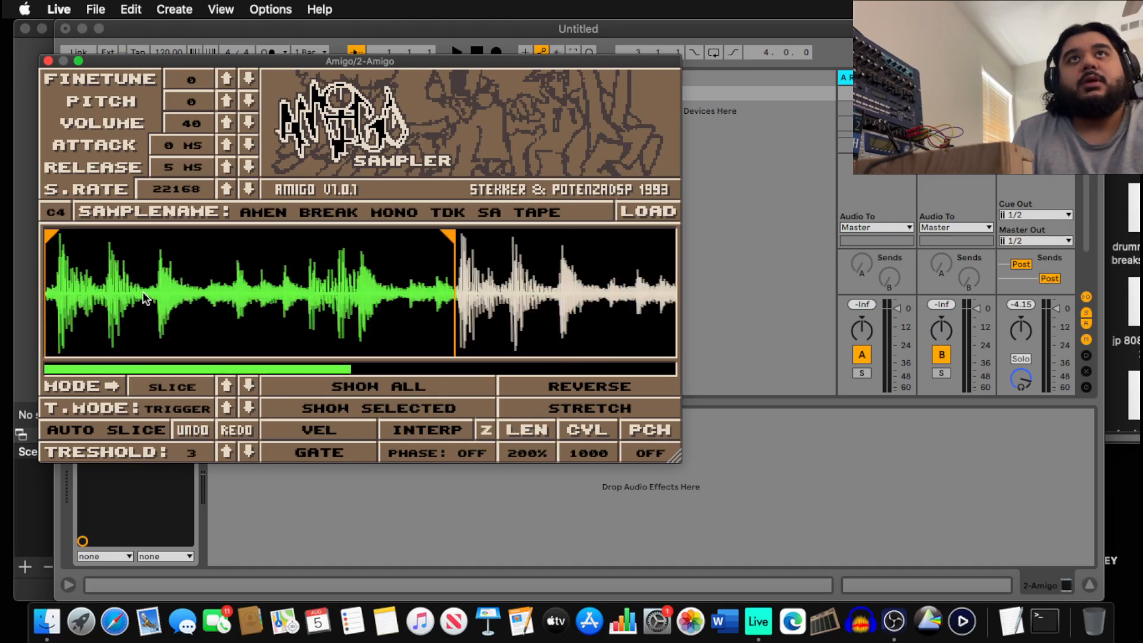
pyautogui.scroll(4, 149, 297)
pyautogui.scroll(3, 356, 313)
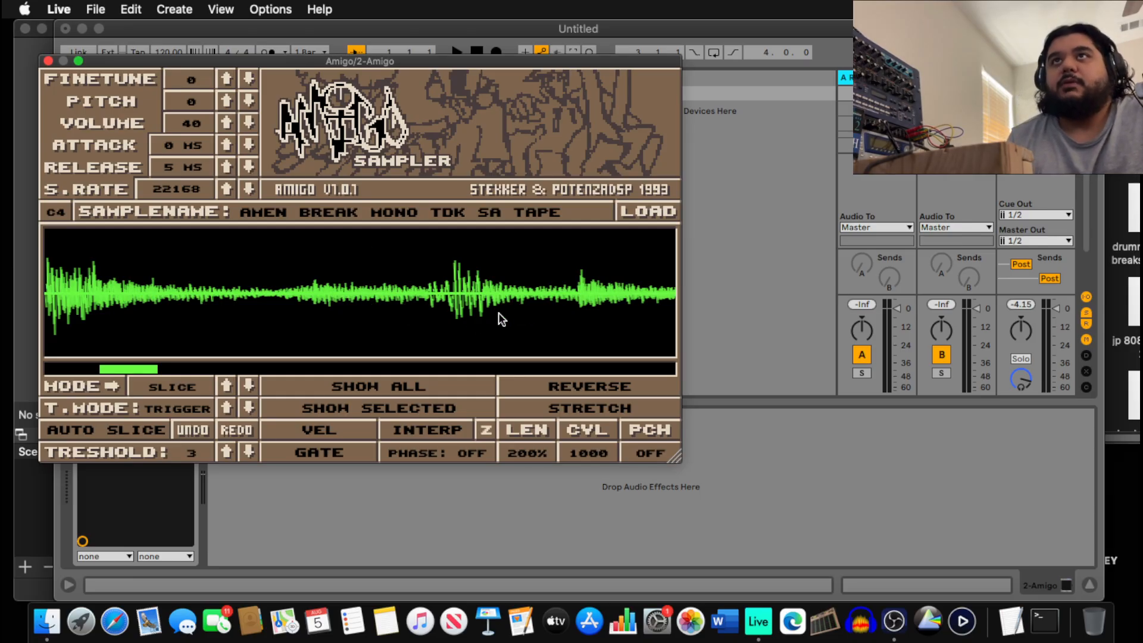
pyautogui.scroll(2, 469, 288)
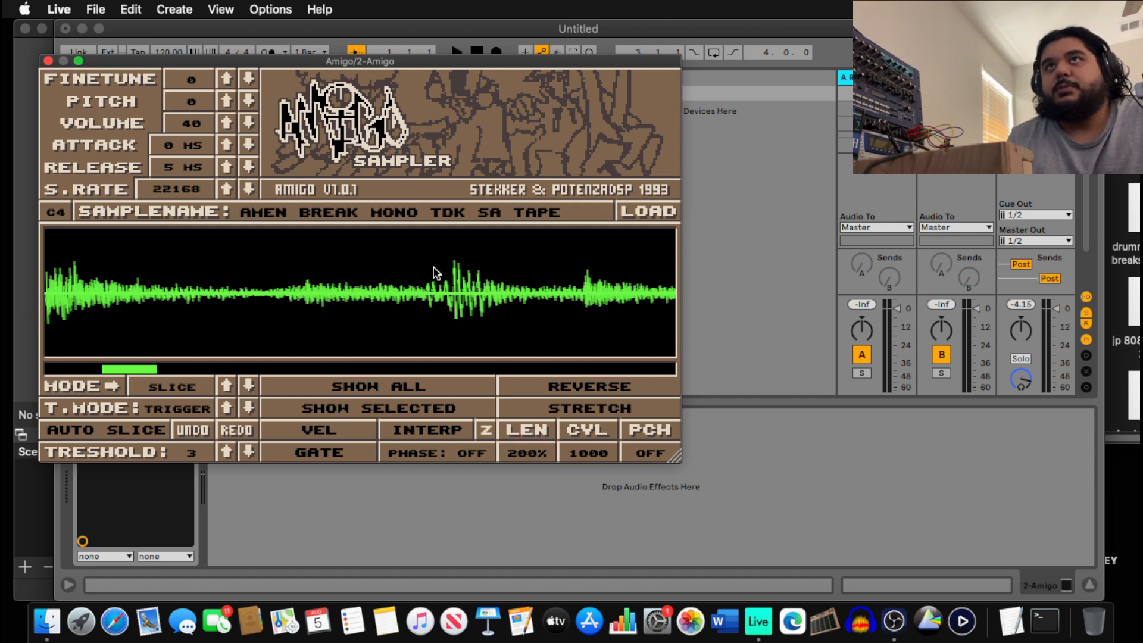
# Add red slice points at the following drum hit's onset.
pyautogui.click(426, 298)
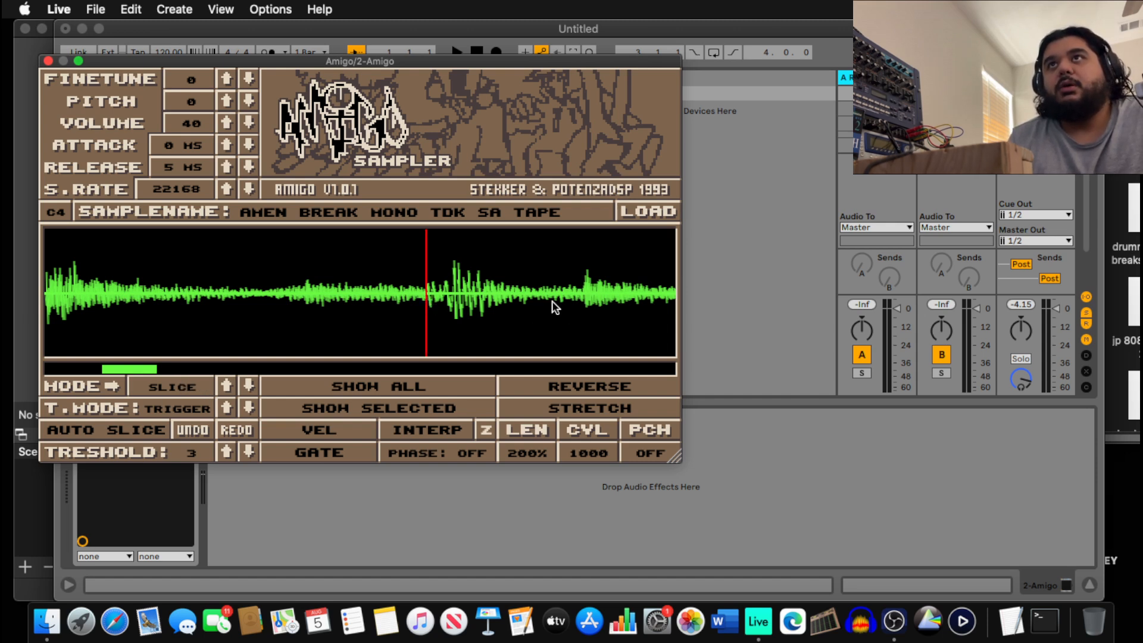
pyautogui.scroll(-5, 552, 301)
pyautogui.scroll(4, 552, 305)
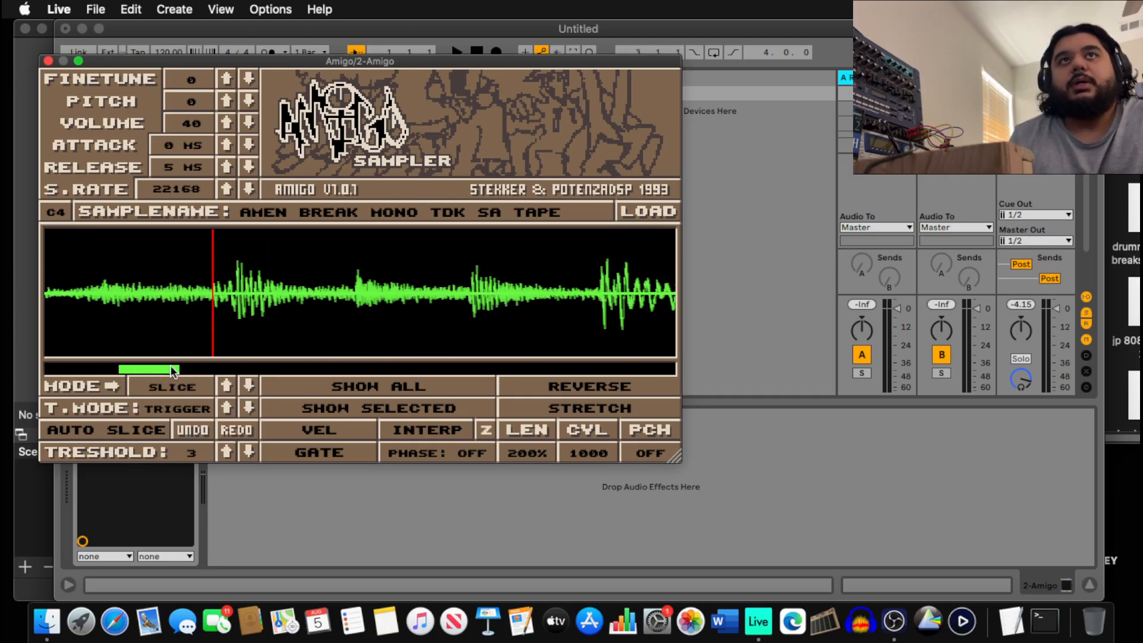
pyautogui.moveTo(170, 366); pyautogui.dragTo(166, 366)
pyautogui.scroll(5, 279, 289)
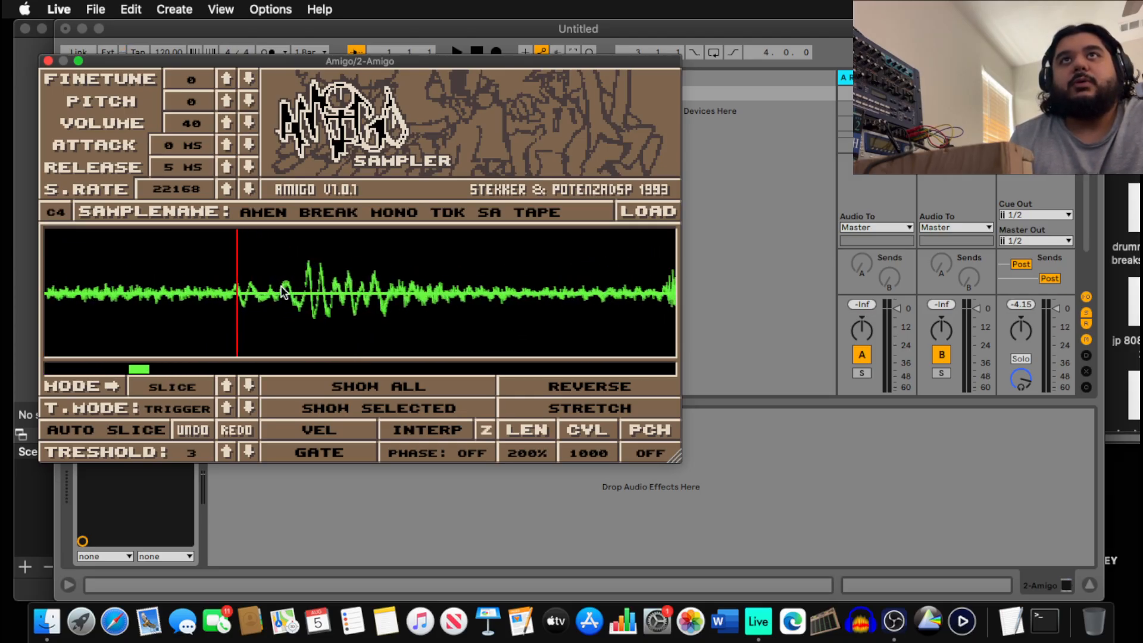
pyautogui.scroll(-1, 283, 292)
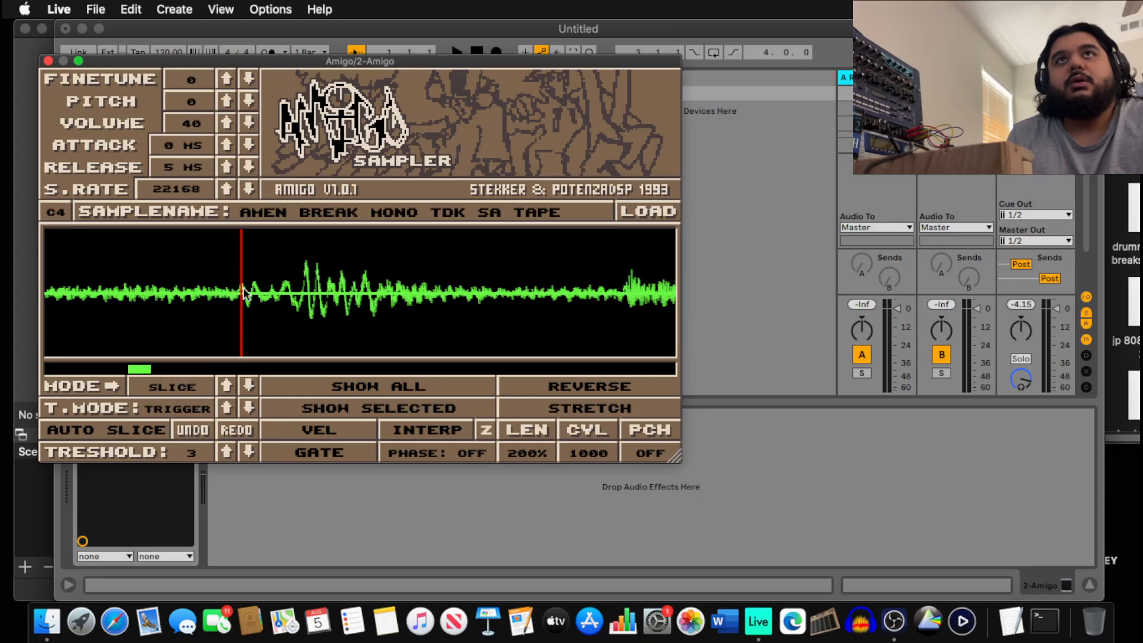
pyautogui.scroll(2, 246, 293)
pyautogui.scroll(2, 244, 293)
pyautogui.scroll(1, 238, 294)
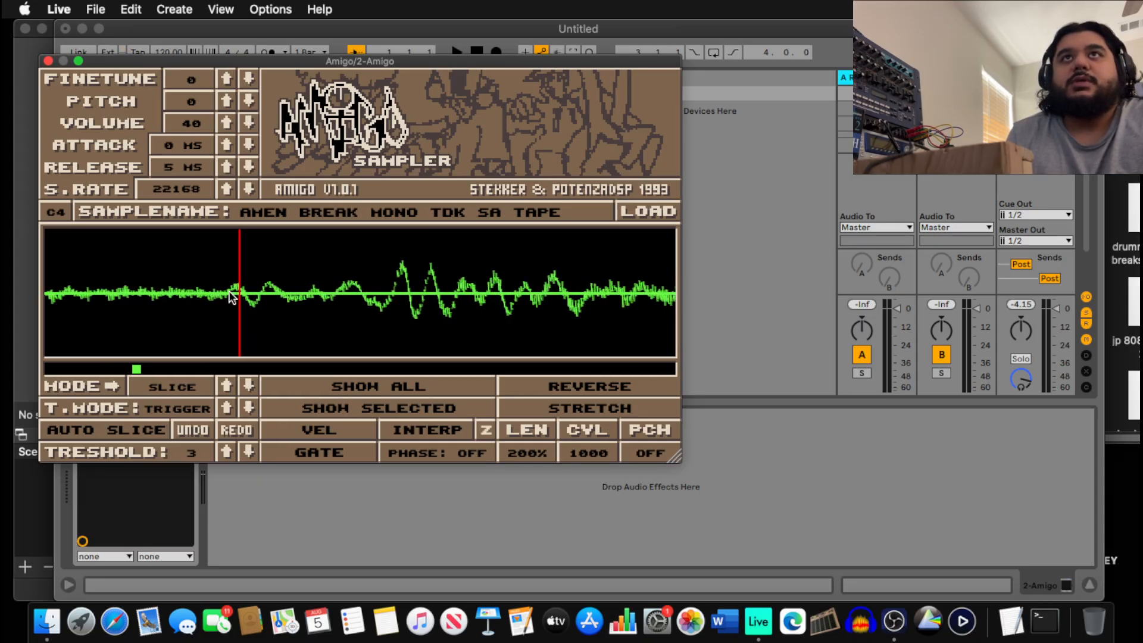
pyautogui.click(224, 292)
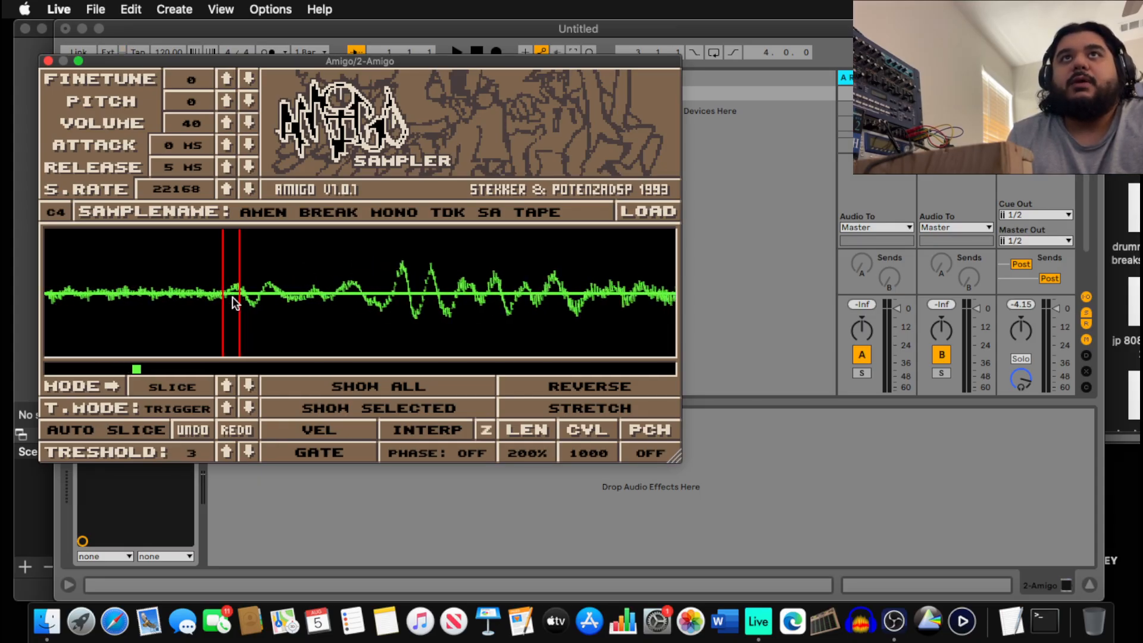
# Remove the misplaced extra slice point and zoom out to see the whole break.
pyautogui.click(240, 296)
pyautogui.scroll(-3, 241, 294)
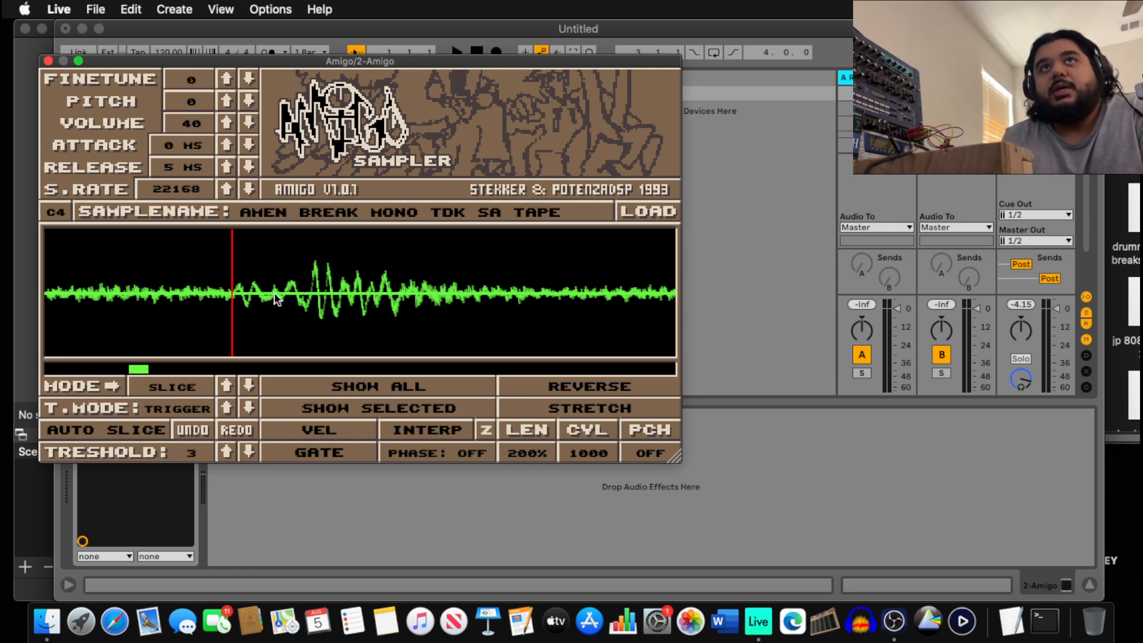
pyautogui.scroll(-10, 294, 293)
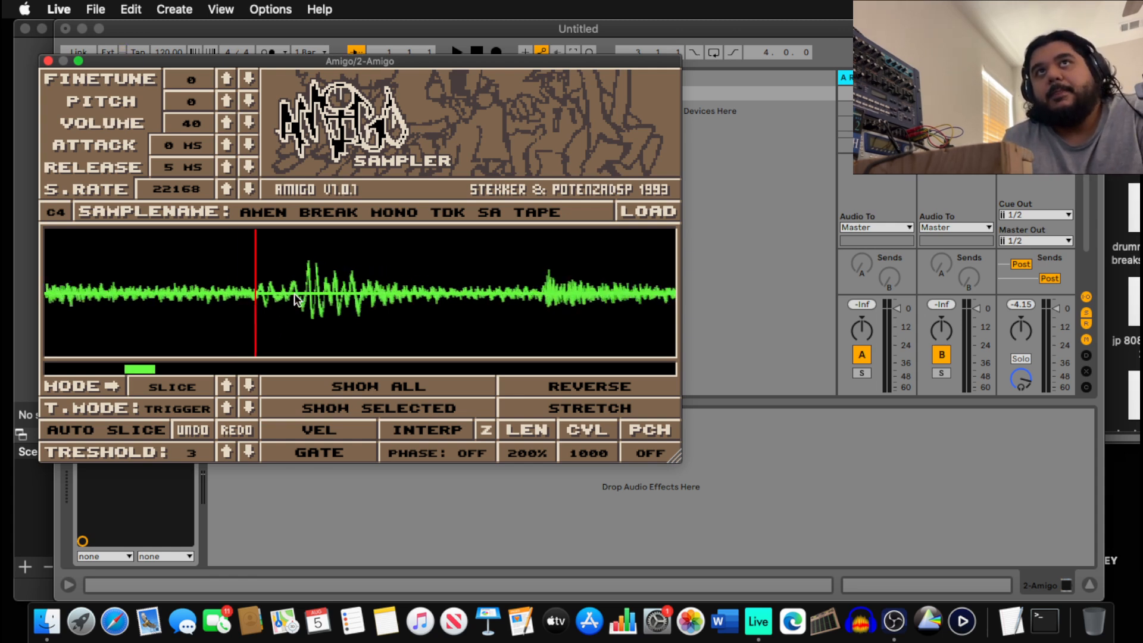
pyautogui.scroll(5, 294, 294)
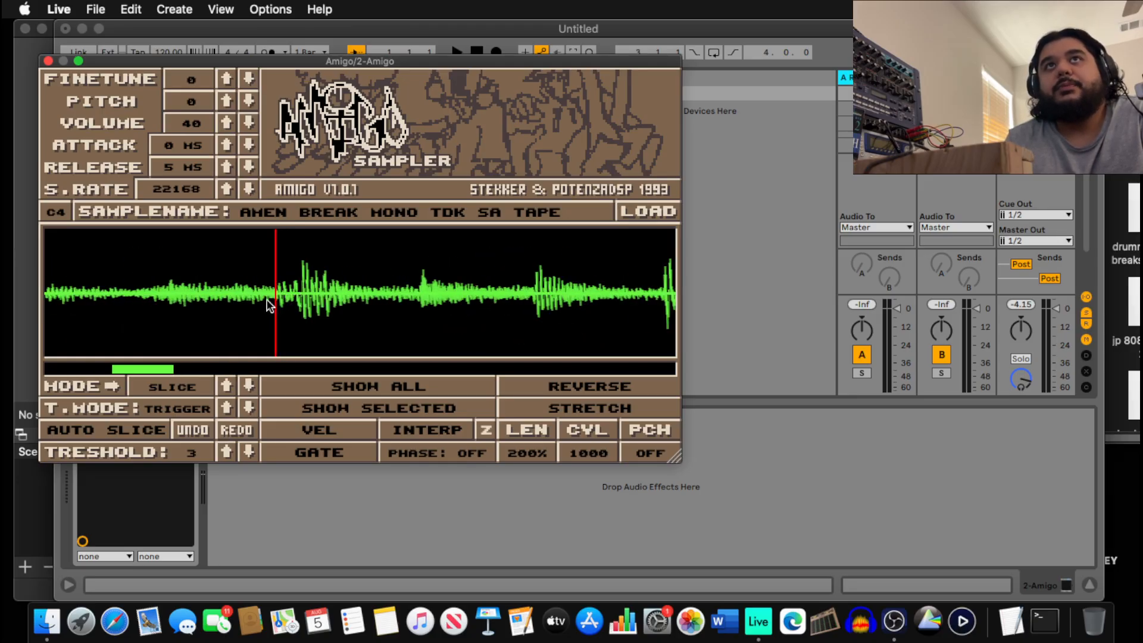
pyautogui.scroll(-6, 213, 296)
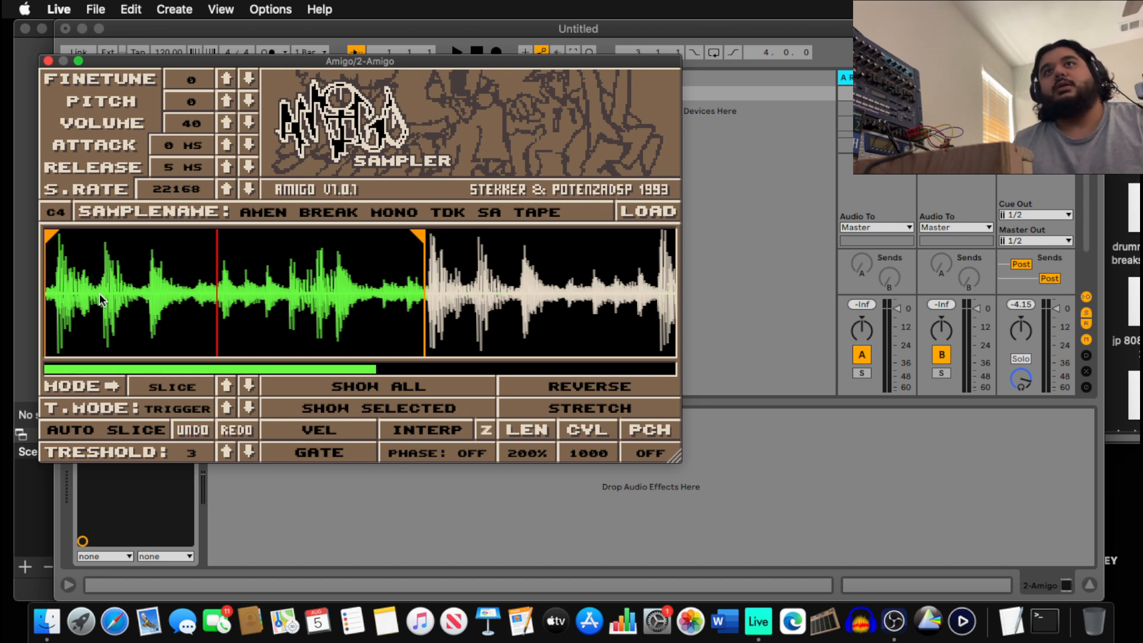
# Delete the stray slice marker, shift Amigo's window right, and bring up 1 MIDI's track options.
pyautogui.doubleClick(217, 281)
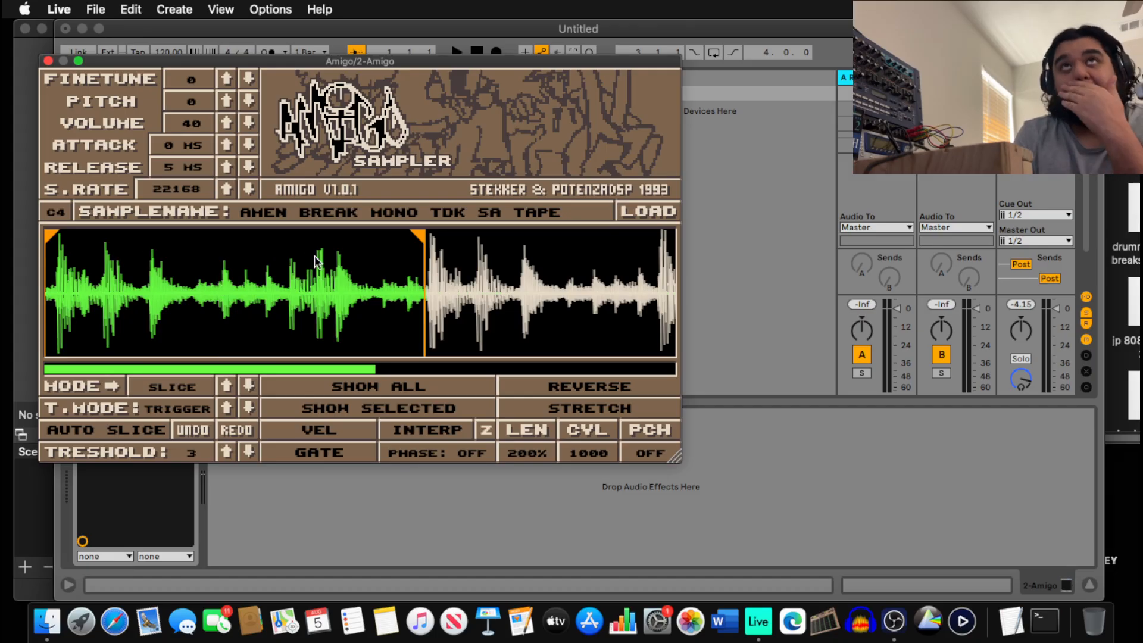
pyautogui.moveTo(273, 60); pyautogui.dragTo(692, 63)
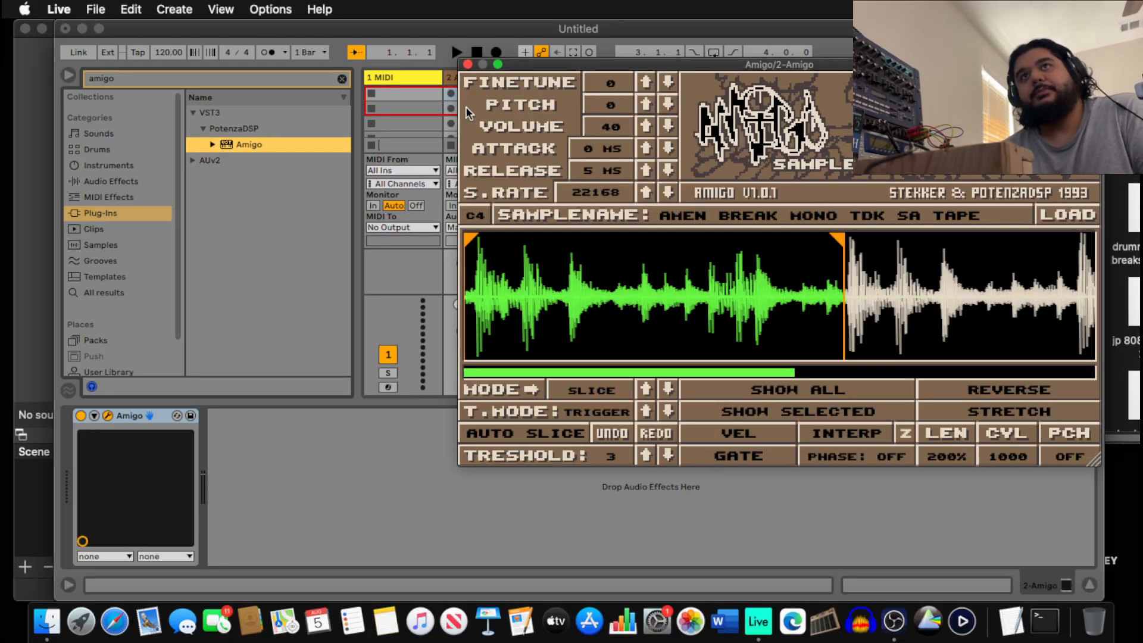
pyautogui.rightClick(404, 77)
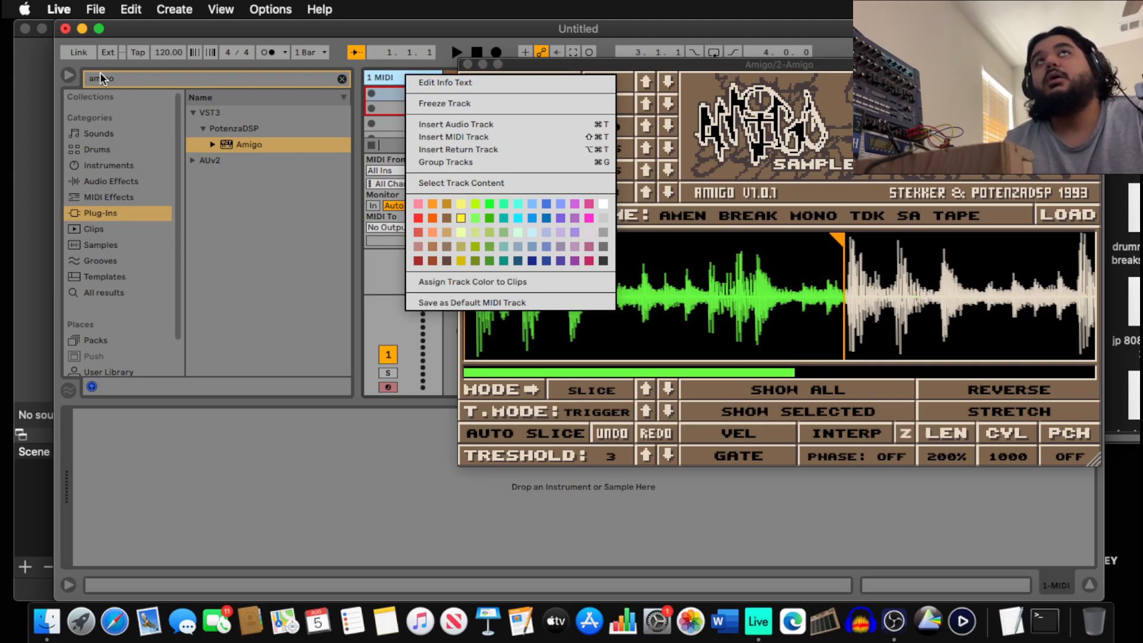
# Maximize Live and create an empty MIDI clip in the first slot of 2 Amigo.
pyautogui.click(99, 29)
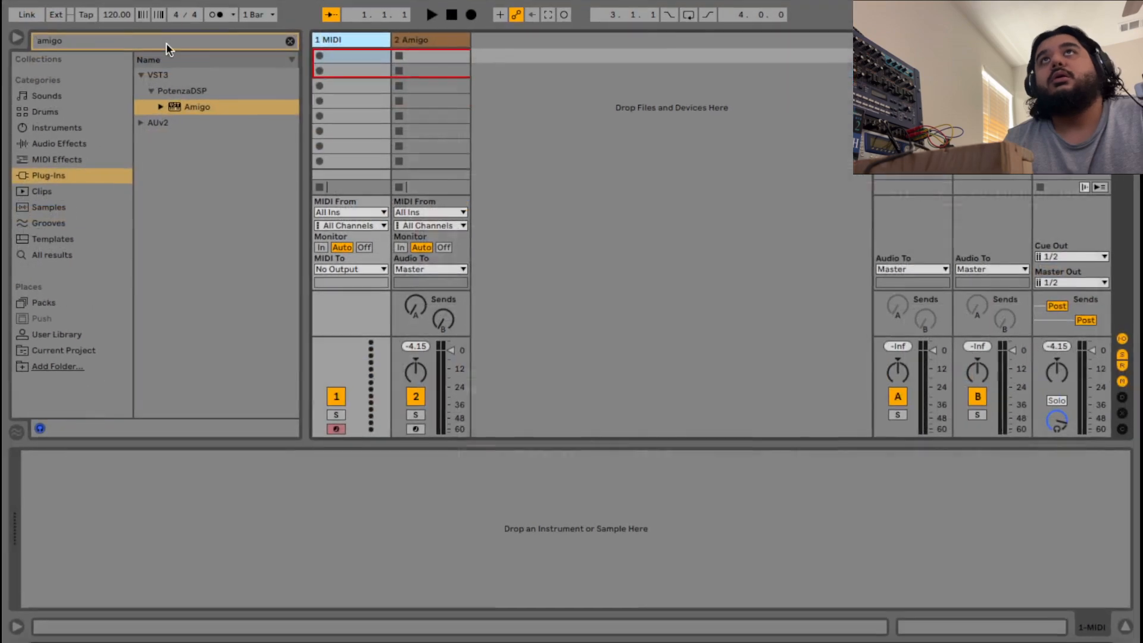
pyautogui.rightClick(426, 39)
pyautogui.click(425, 53)
pyautogui.doubleClick(426, 51)
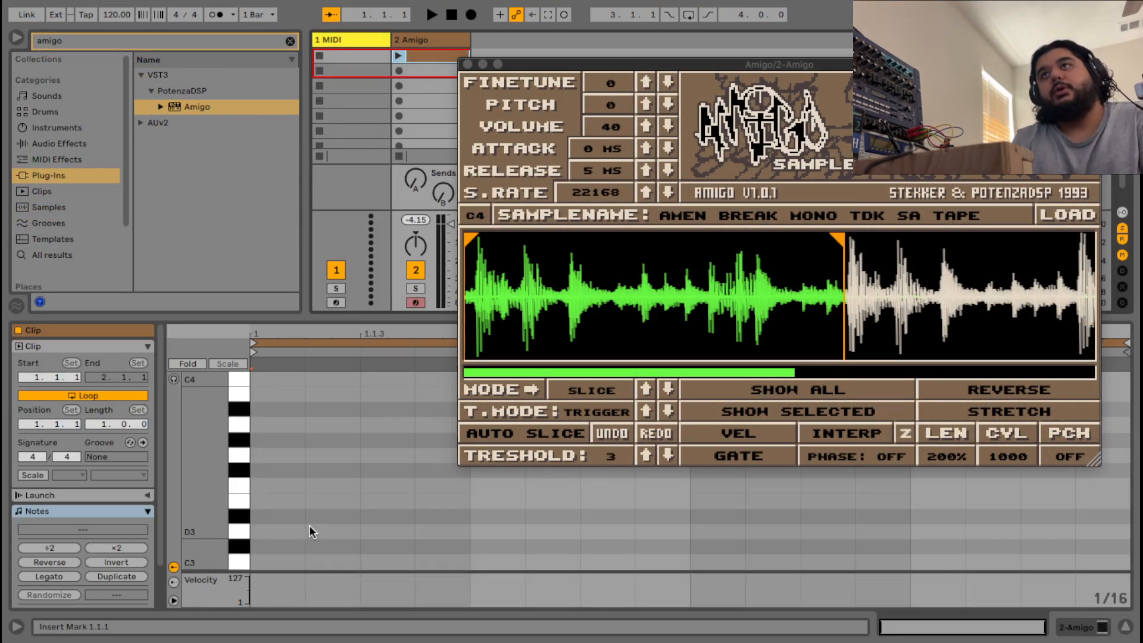
# Add a C3 note at 1.1.1 in the clip and set the tempo to 178 BPM.
pyautogui.scroll(-1, 308, 525)
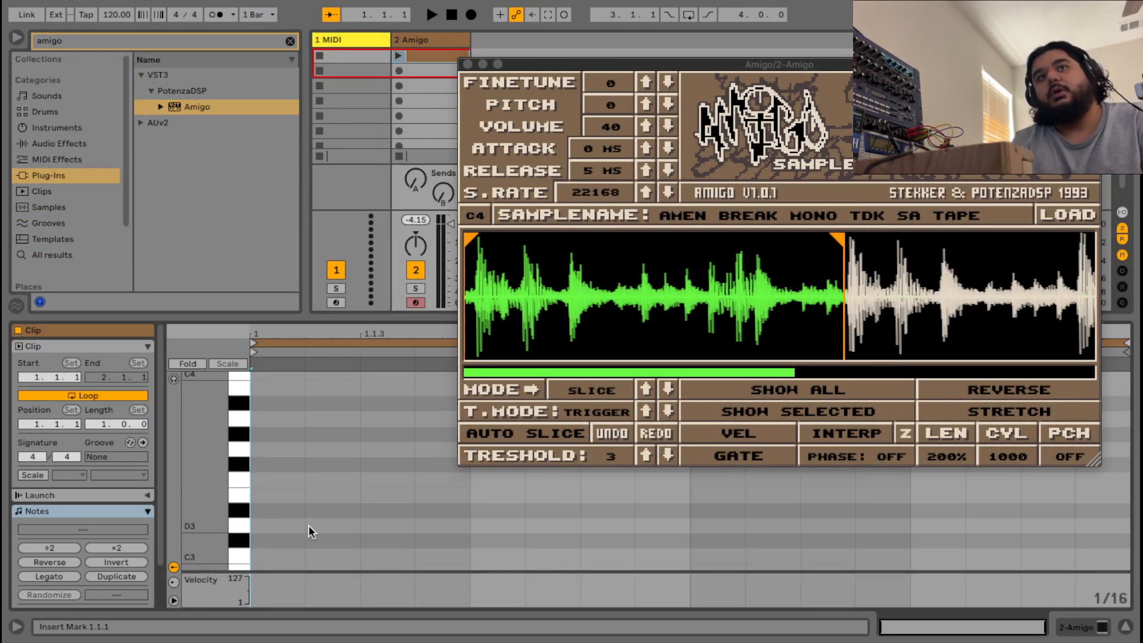
pyautogui.doubleClick(295, 553)
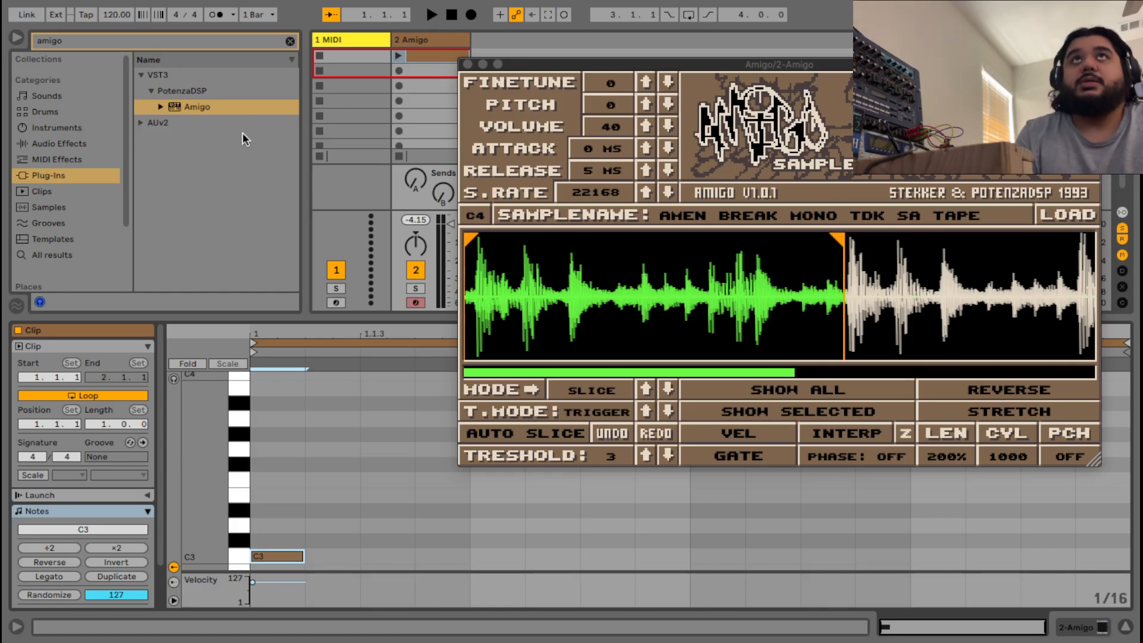
pyautogui.moveTo(113, 16); pyautogui.dragTo(113, 0)
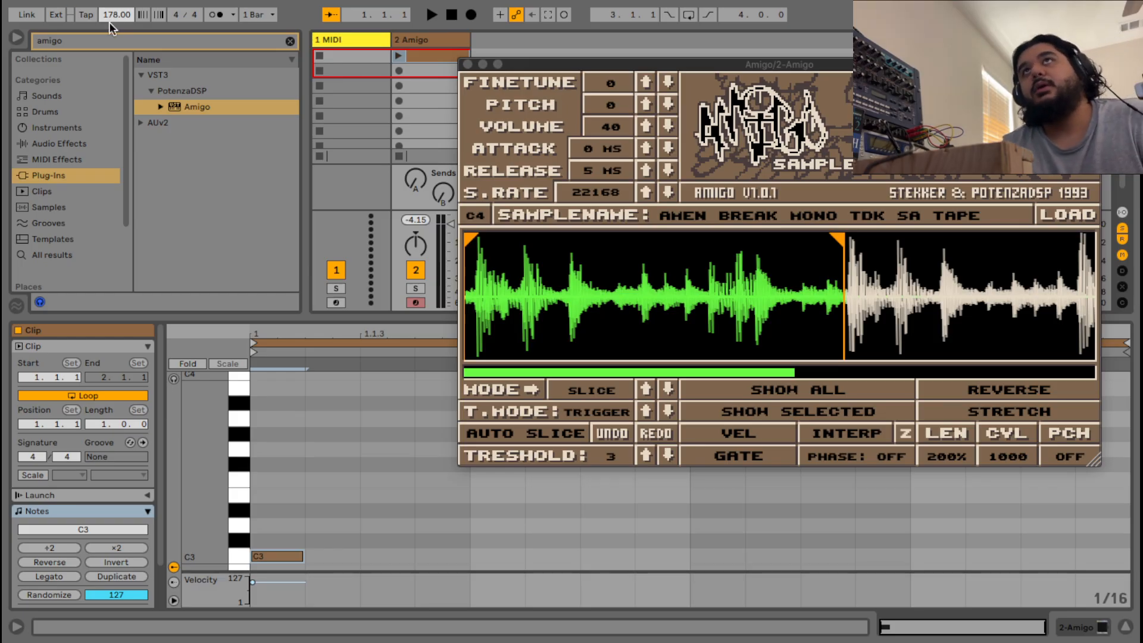
pyautogui.click(276, 556)
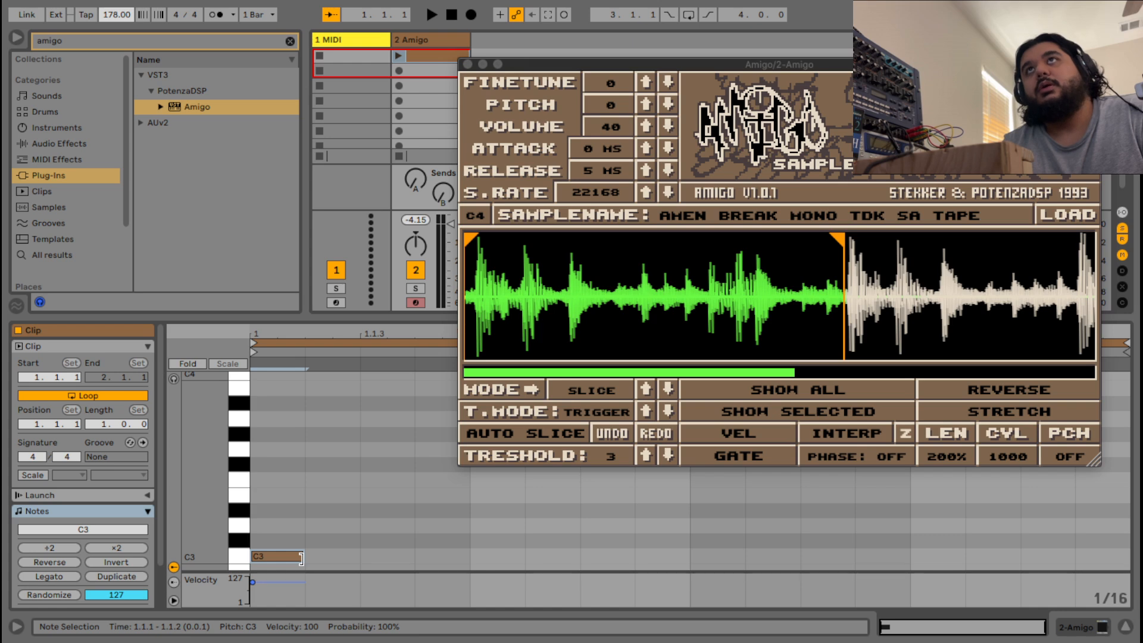
pyautogui.moveTo(263, 554)
pyautogui.mouseDown()
pyautogui.moveTo(284, 573)
pyautogui.moveTo(269, 564)
pyautogui.mouseUp()
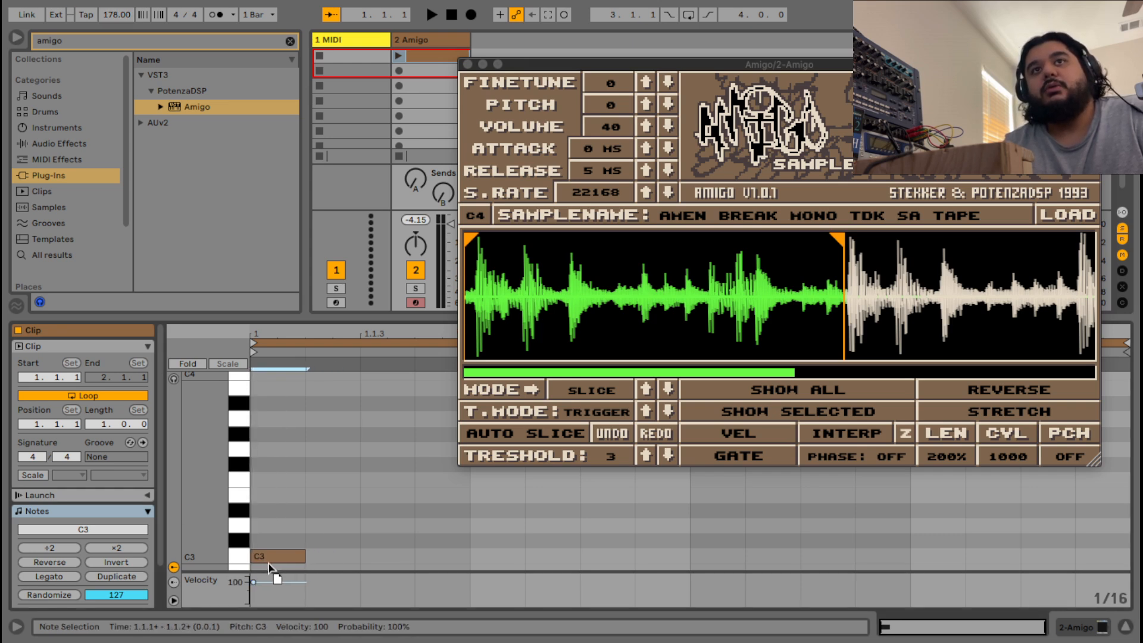
pyautogui.rightClick(280, 541)
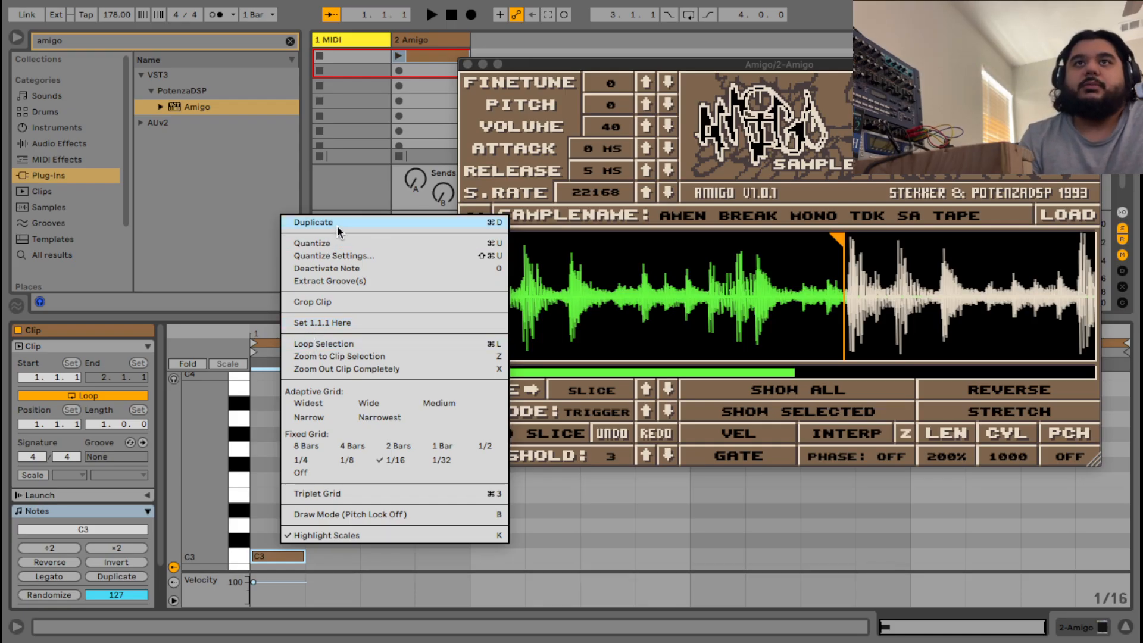
pyautogui.click(363, 322)
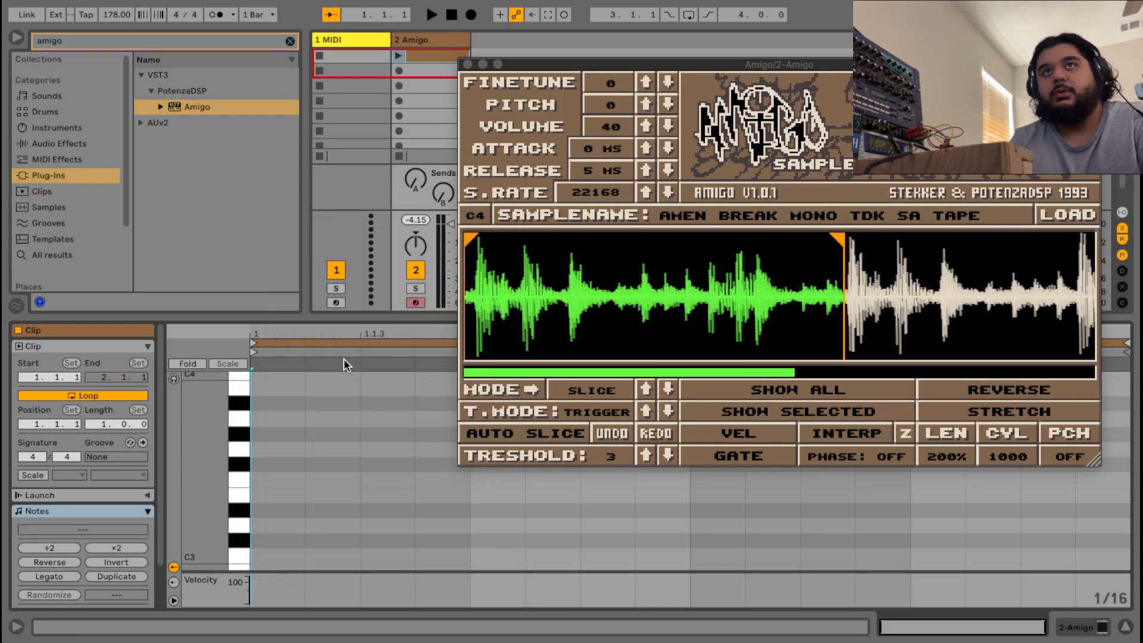
pyautogui.doubleClick(279, 555)
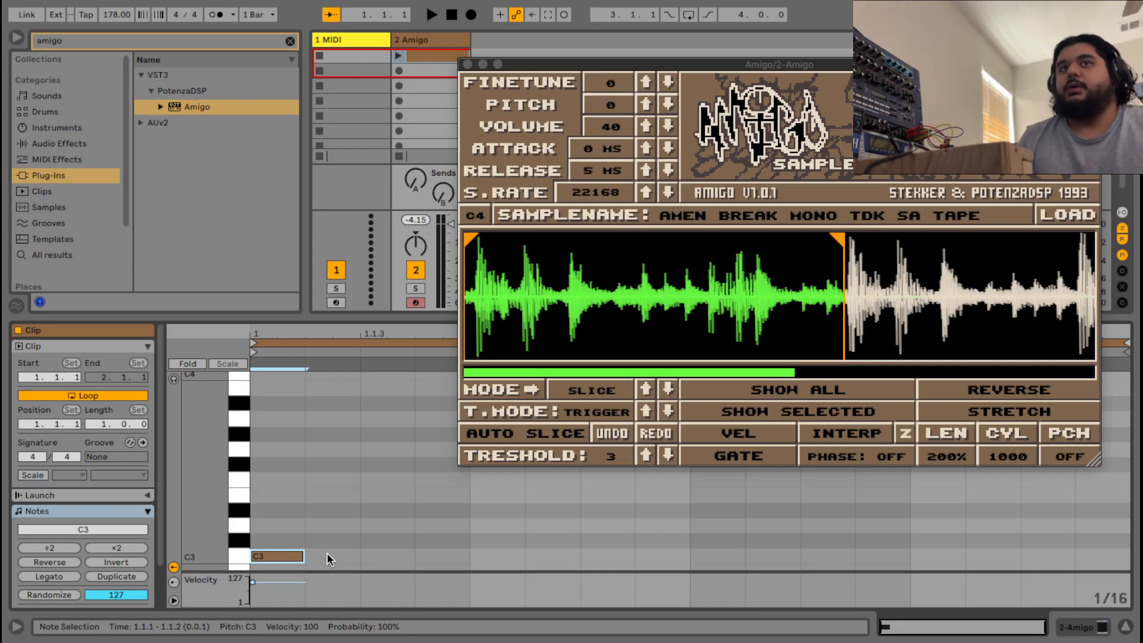
pyautogui.moveTo(277, 554); pyautogui.dragTo(280, 480)
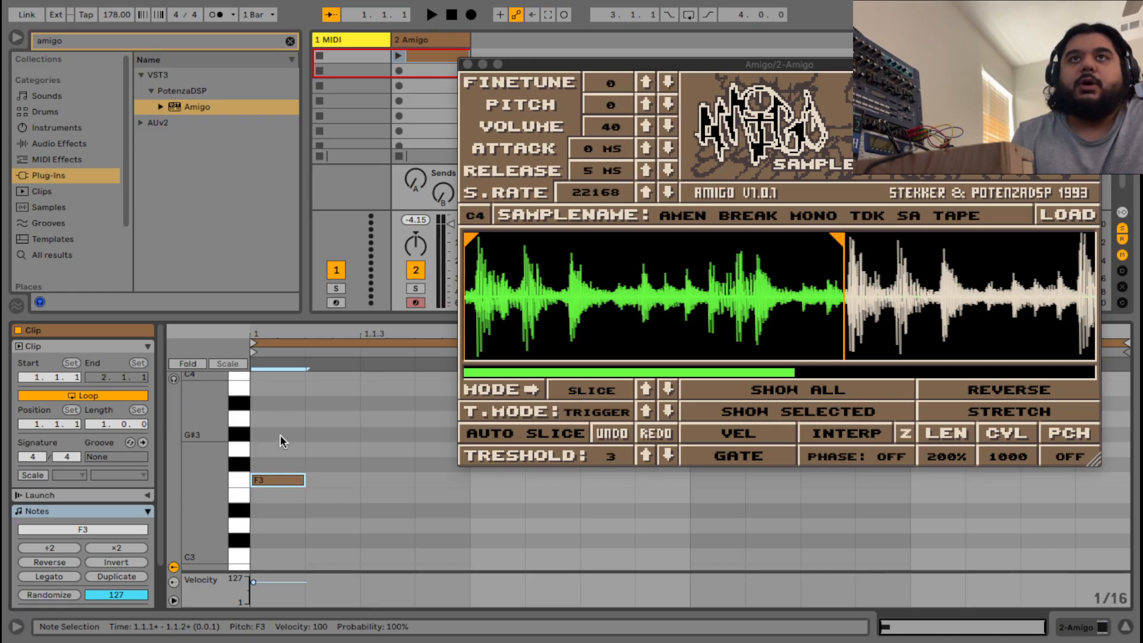
pyautogui.scroll(-3, 281, 517)
pyautogui.scroll(2, 282, 517)
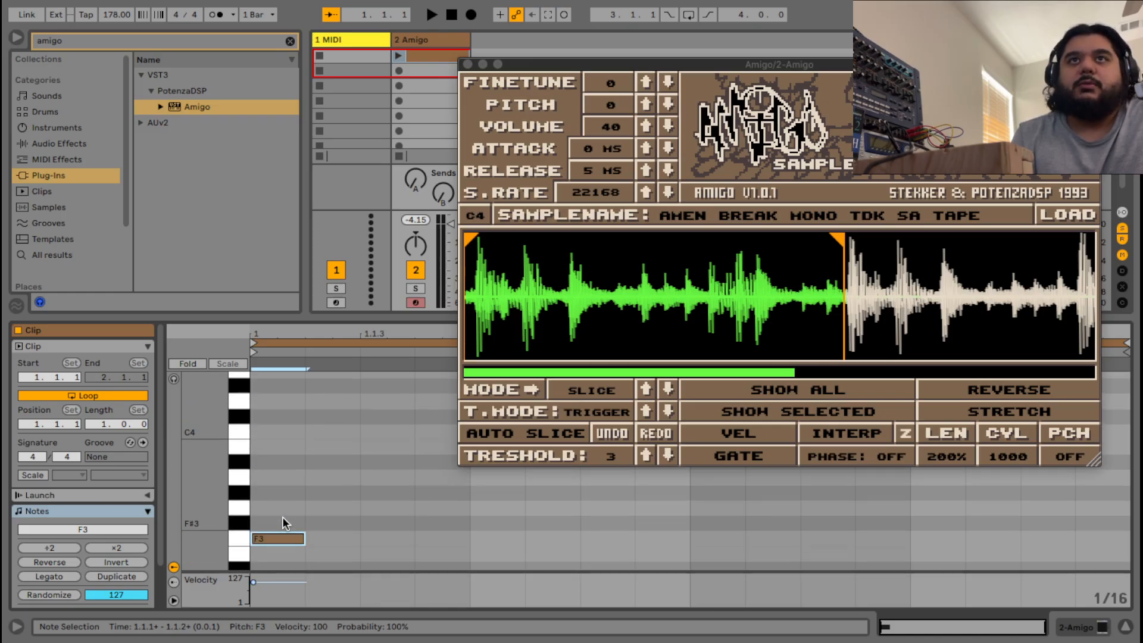
pyautogui.scroll(-5, 283, 516)
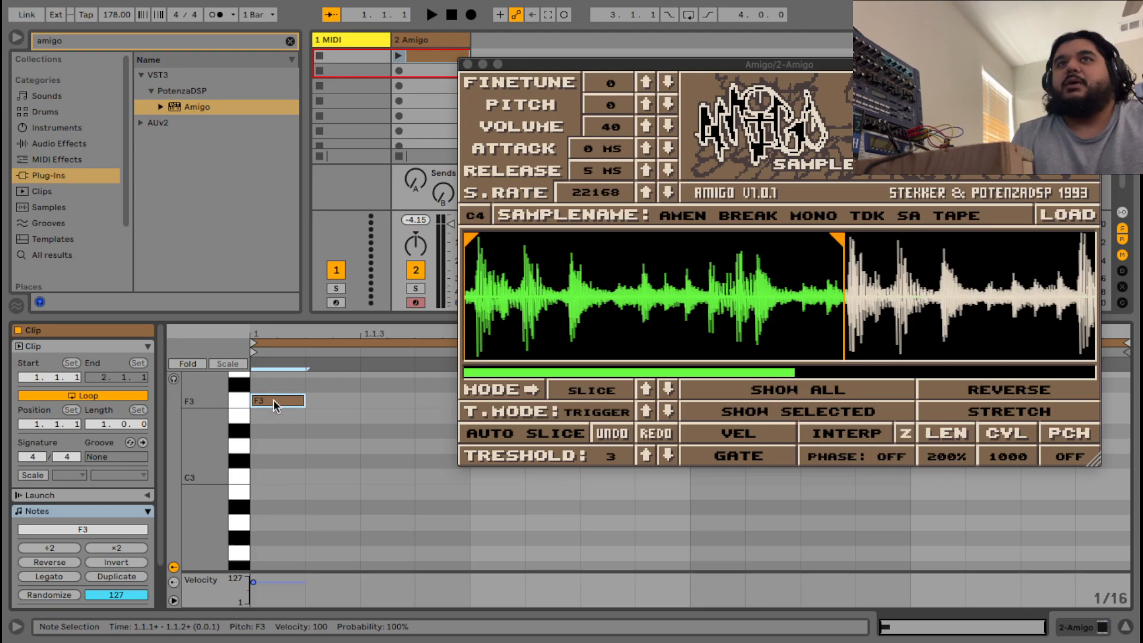
pyautogui.moveTo(280, 399); pyautogui.dragTo(280, 474)
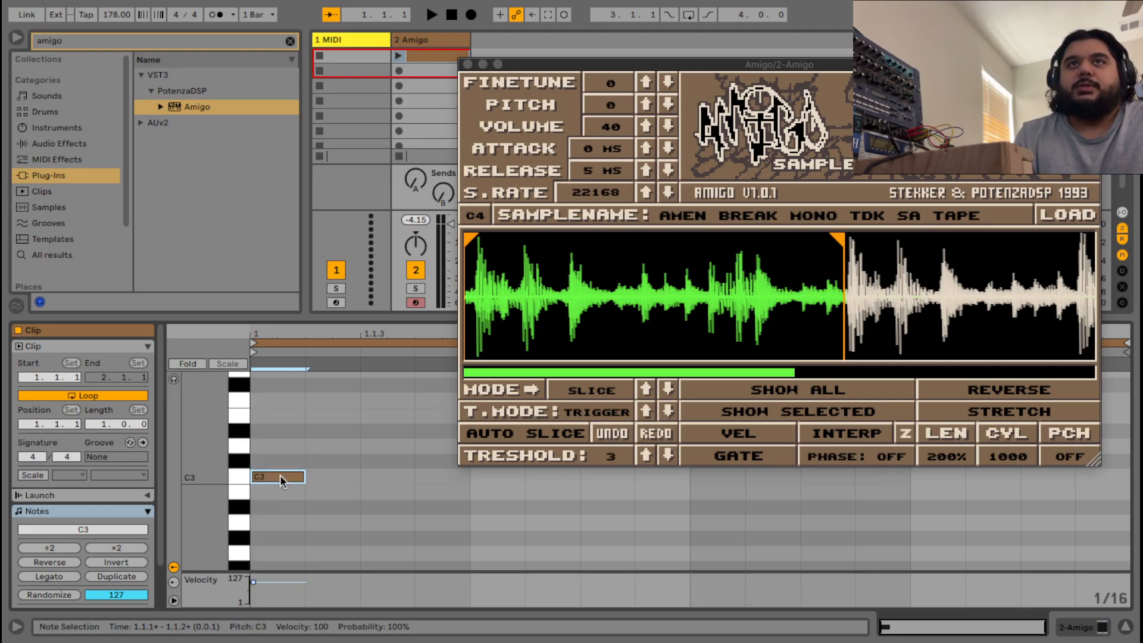
pyautogui.scroll(2, 323, 488)
pyautogui.scroll(-4, 331, 490)
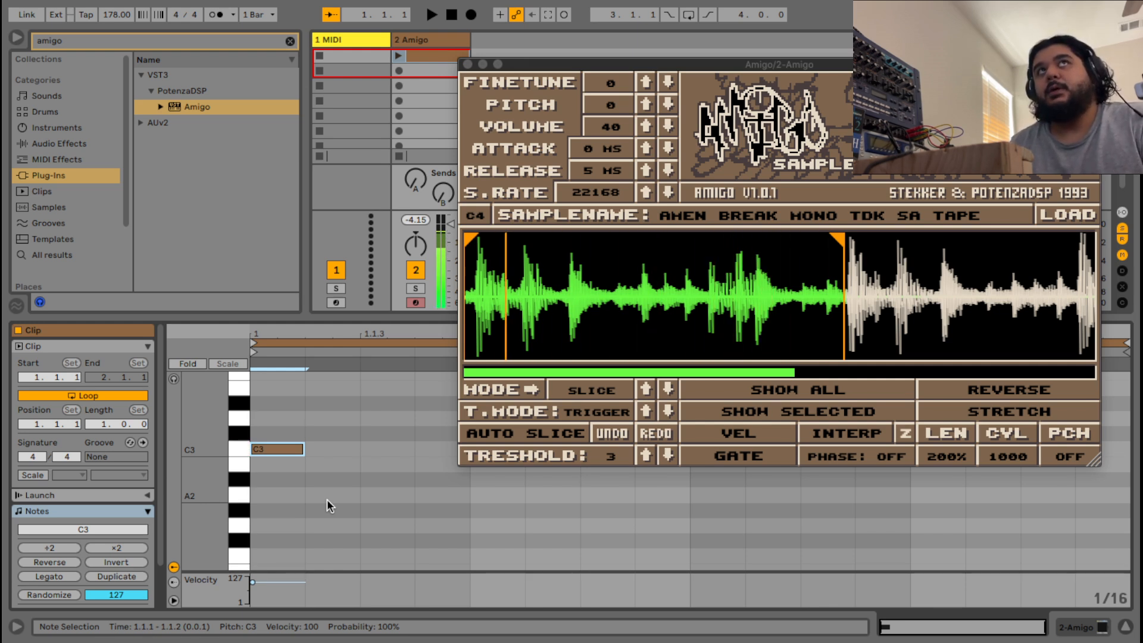
# Start the loop playing, zoom into the Amigo waveform and move the sample start slightly later.
pyautogui.press('space')
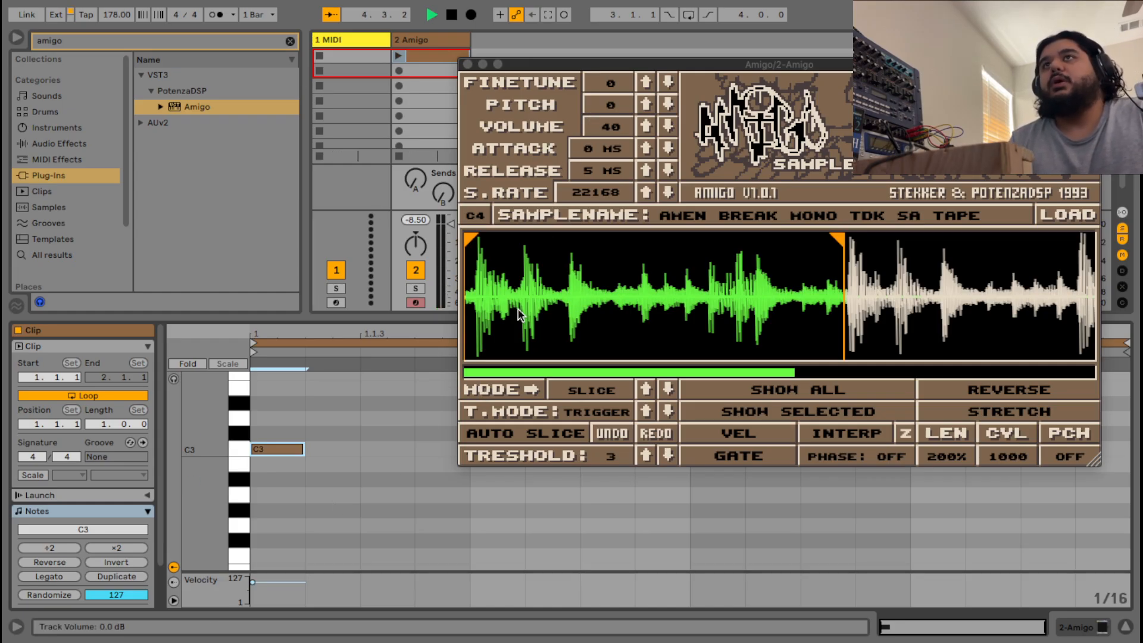
pyautogui.scroll(3, 495, 279)
pyautogui.moveTo(557, 372); pyautogui.dragTo(527, 367)
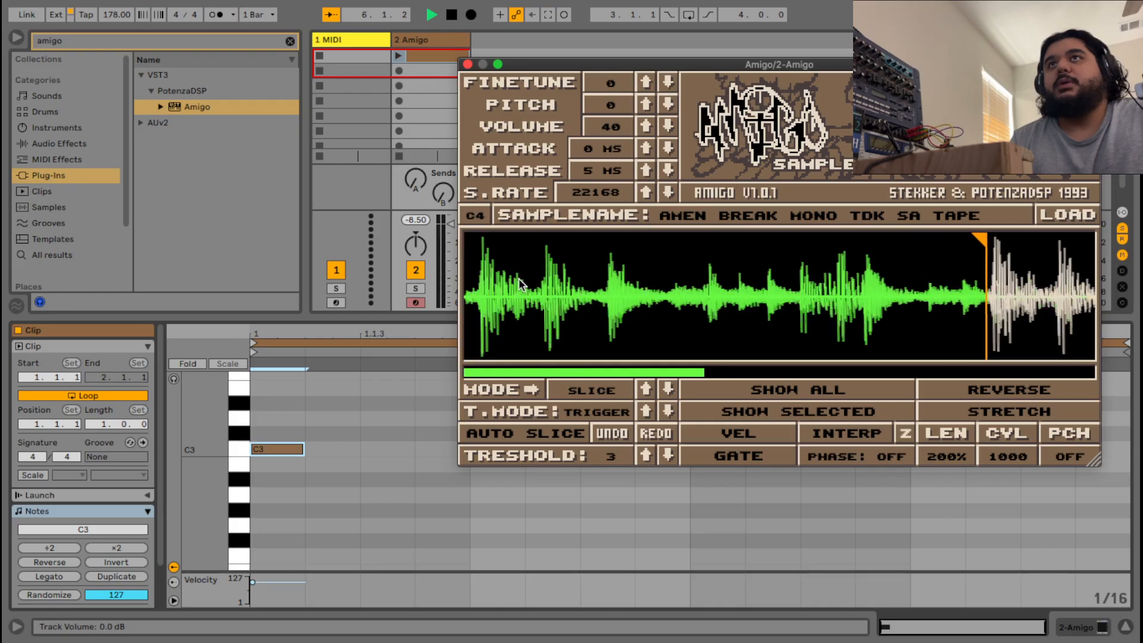
pyautogui.scroll(3, 529, 332)
pyautogui.scroll(5, 480, 311)
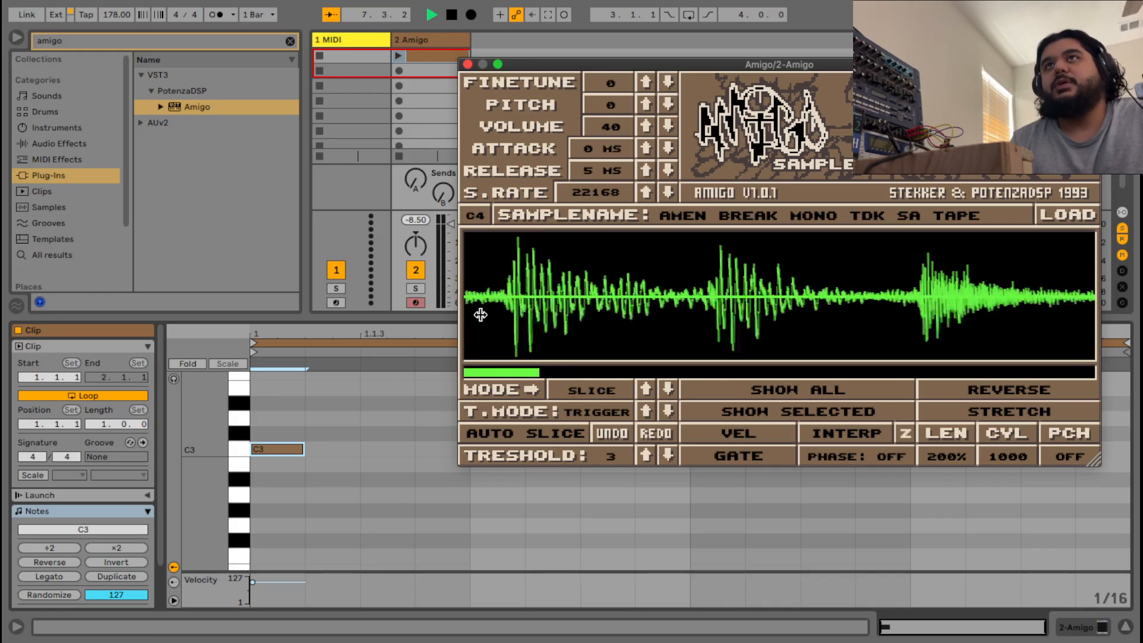
pyautogui.moveTo(501, 371); pyautogui.dragTo(467, 333)
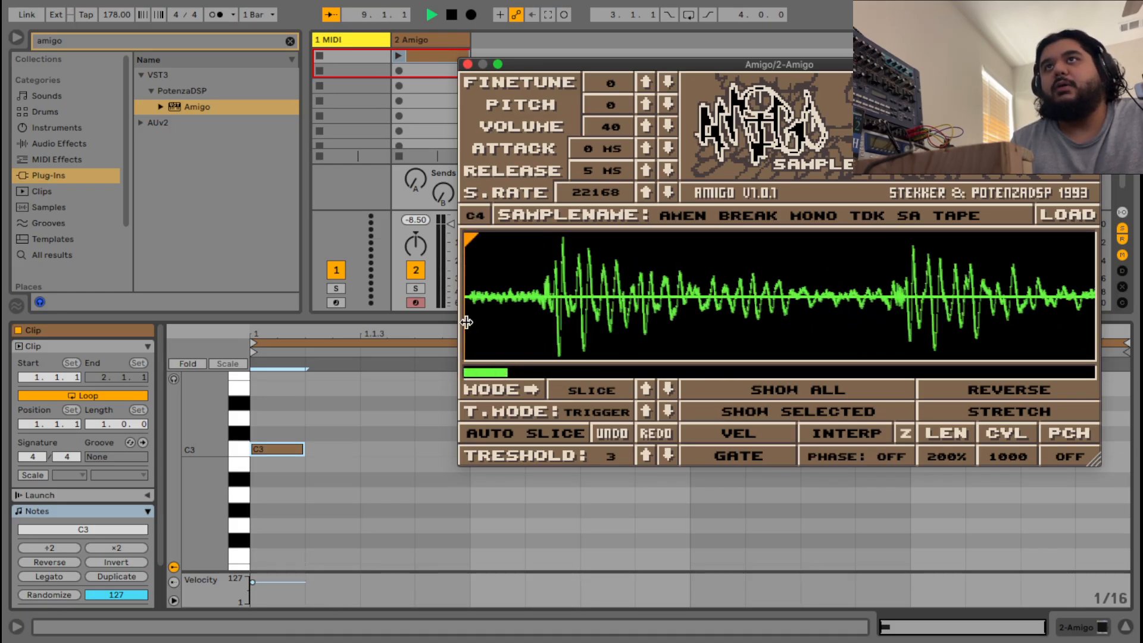
pyautogui.moveTo(470, 243); pyautogui.dragTo(533, 240)
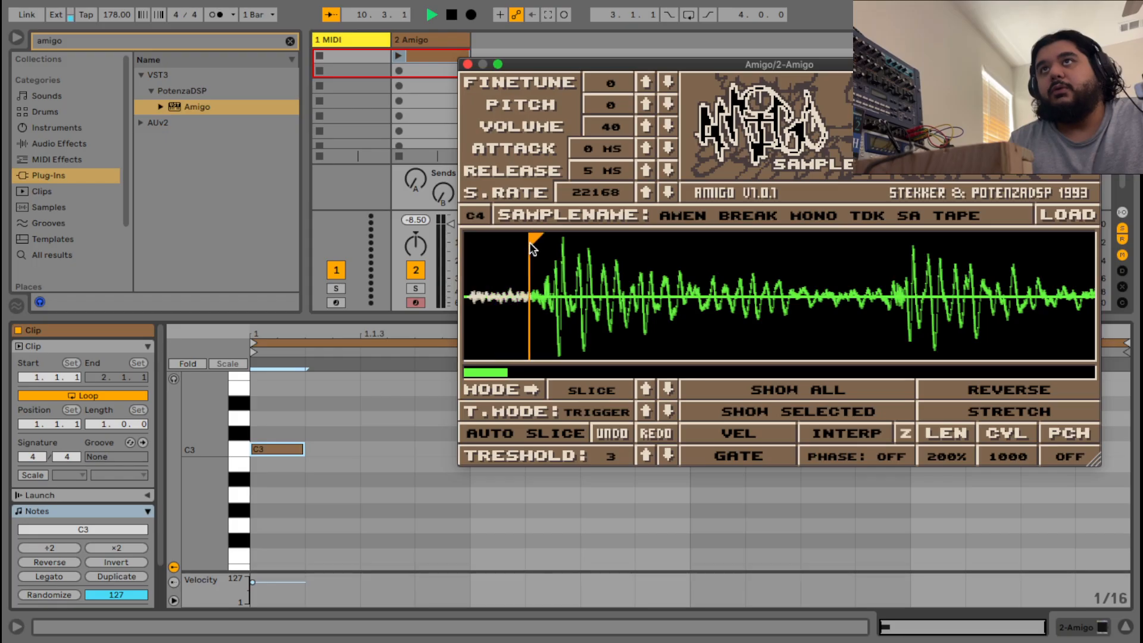
pyautogui.scroll(4, 534, 242)
pyautogui.scroll(2, 539, 248)
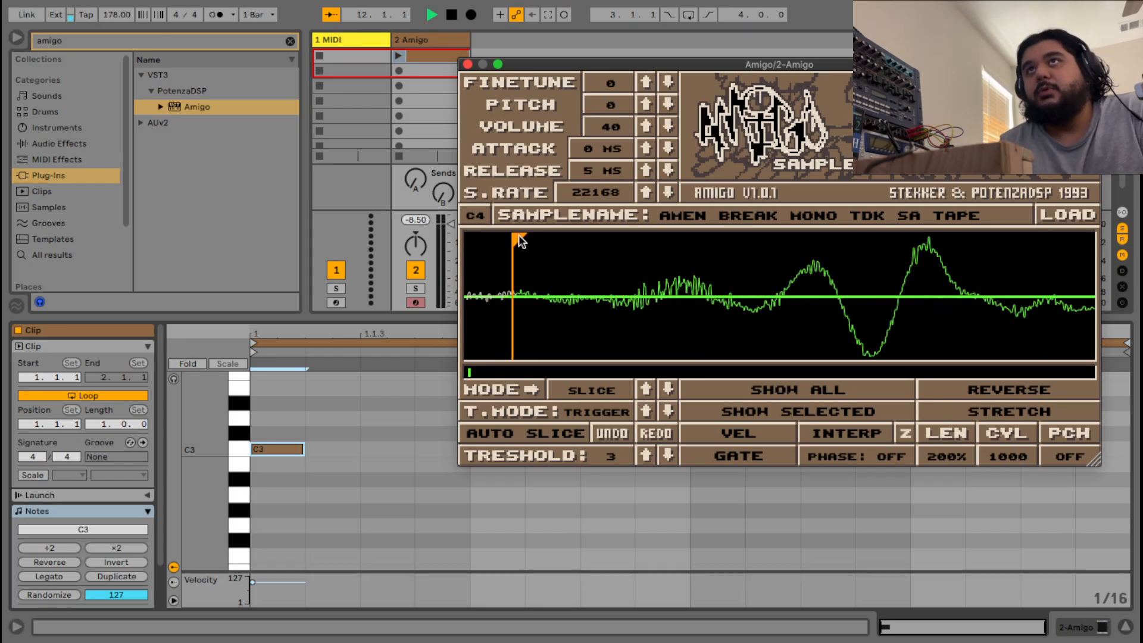
pyautogui.moveTo(535, 240); pyautogui.dragTo(547, 241)
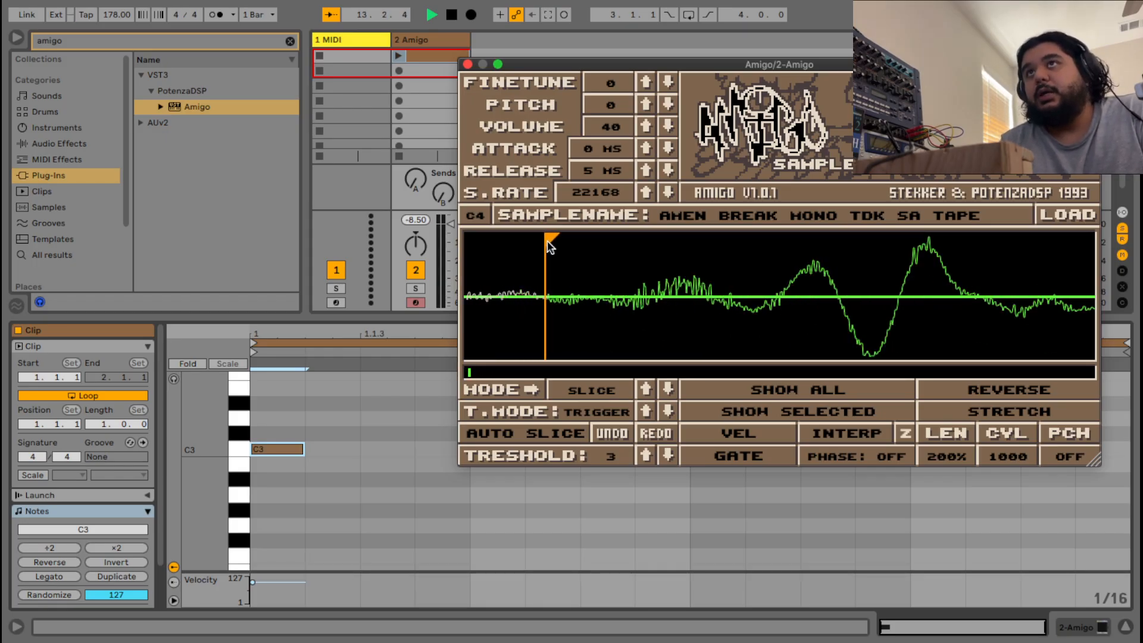
# Drag the first two slice starts earlier onto their drum hits.
pyautogui.scroll(-3, 589, 300)
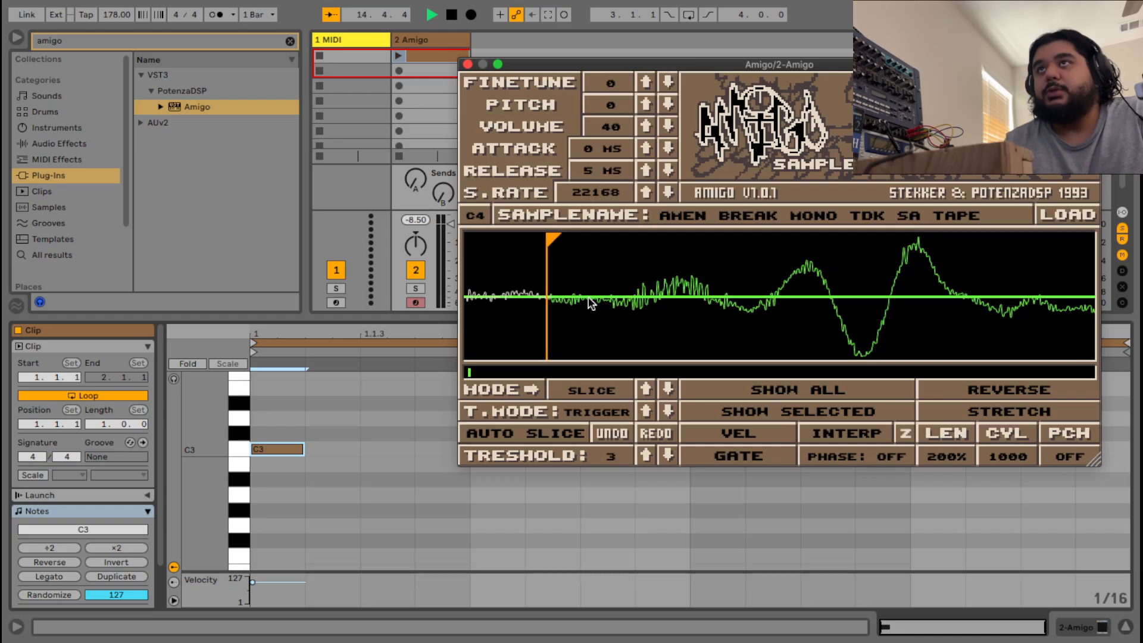
pyautogui.scroll(2, 574, 257)
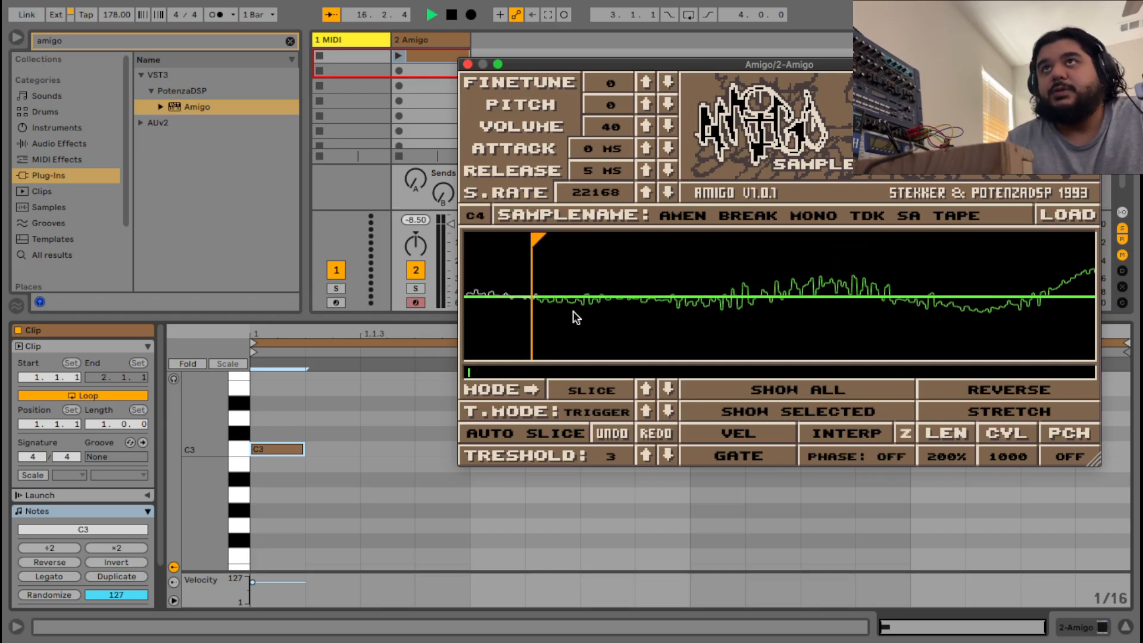
pyautogui.scroll(3, 536, 250)
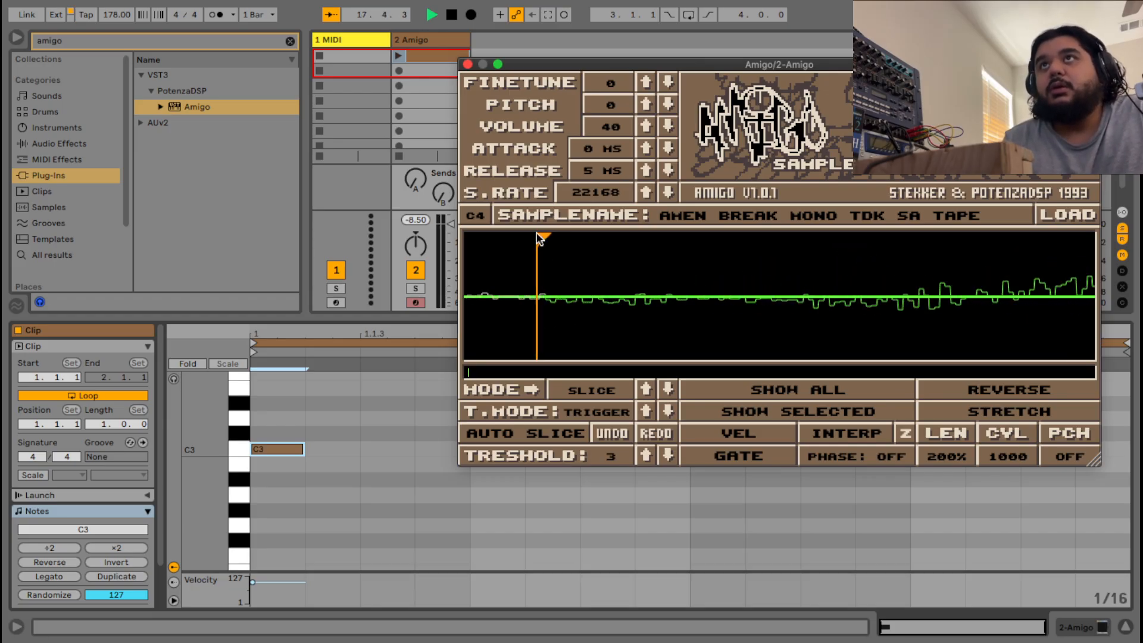
pyautogui.moveTo(538, 236); pyautogui.dragTo(517, 238)
pyautogui.scroll(-5, 520, 299)
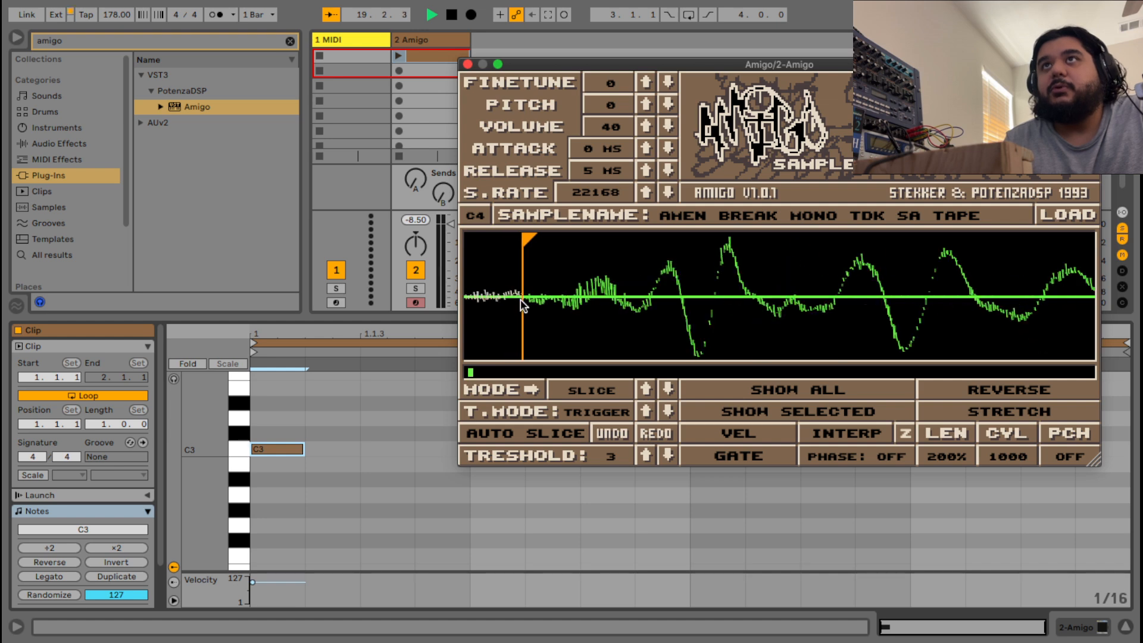
pyautogui.scroll(-1, 569, 292)
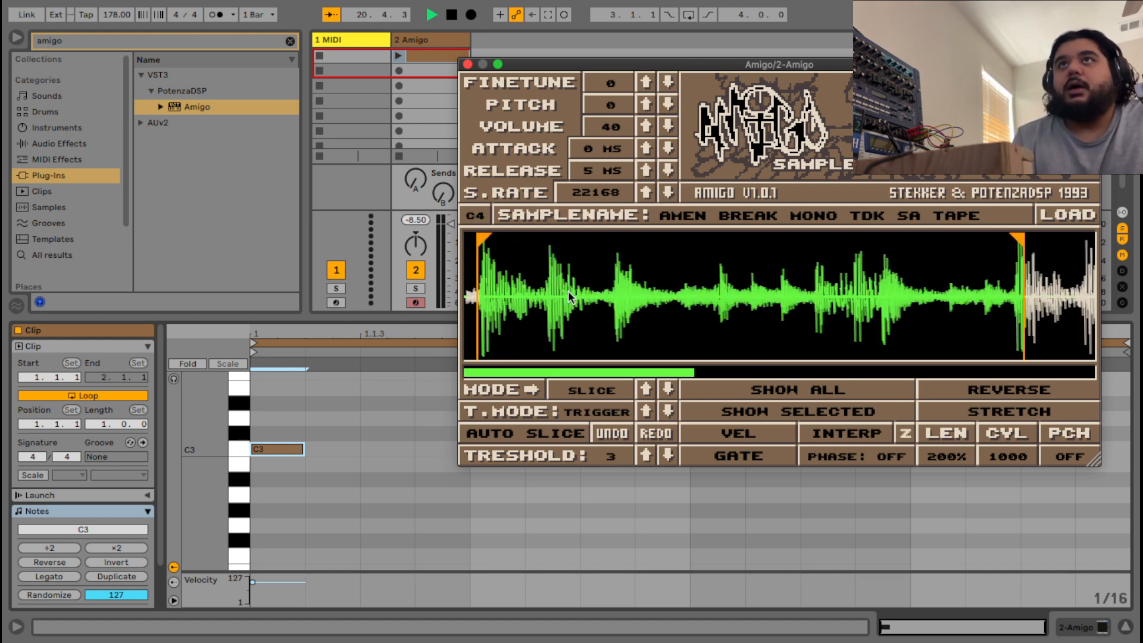
pyautogui.scroll(-2, 494, 298)
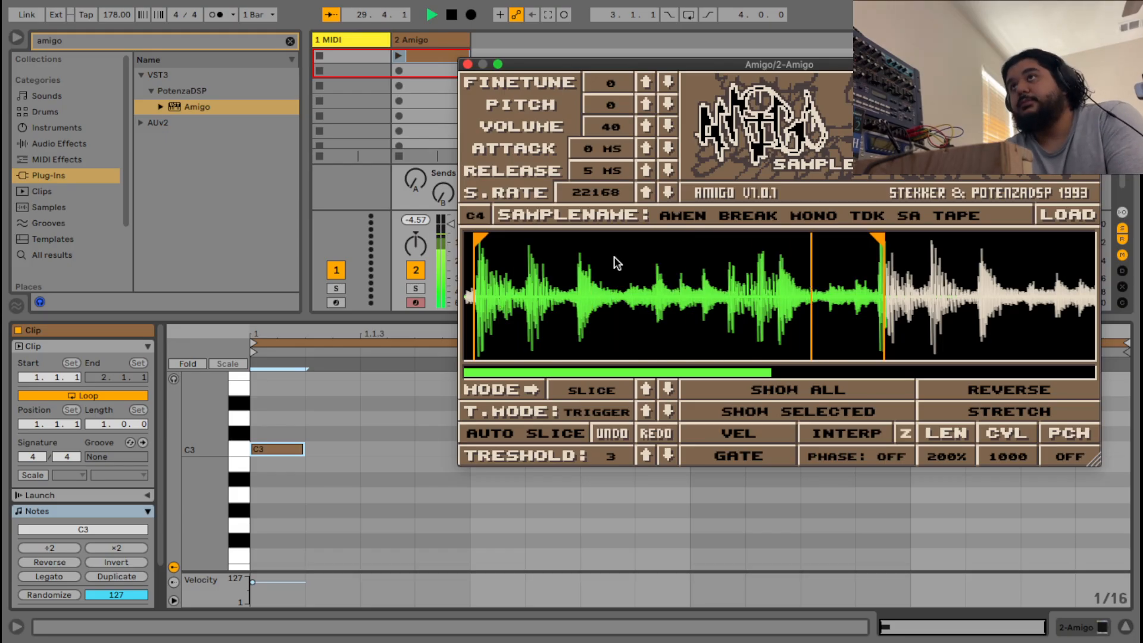
pyautogui.scroll(10, 895, 284)
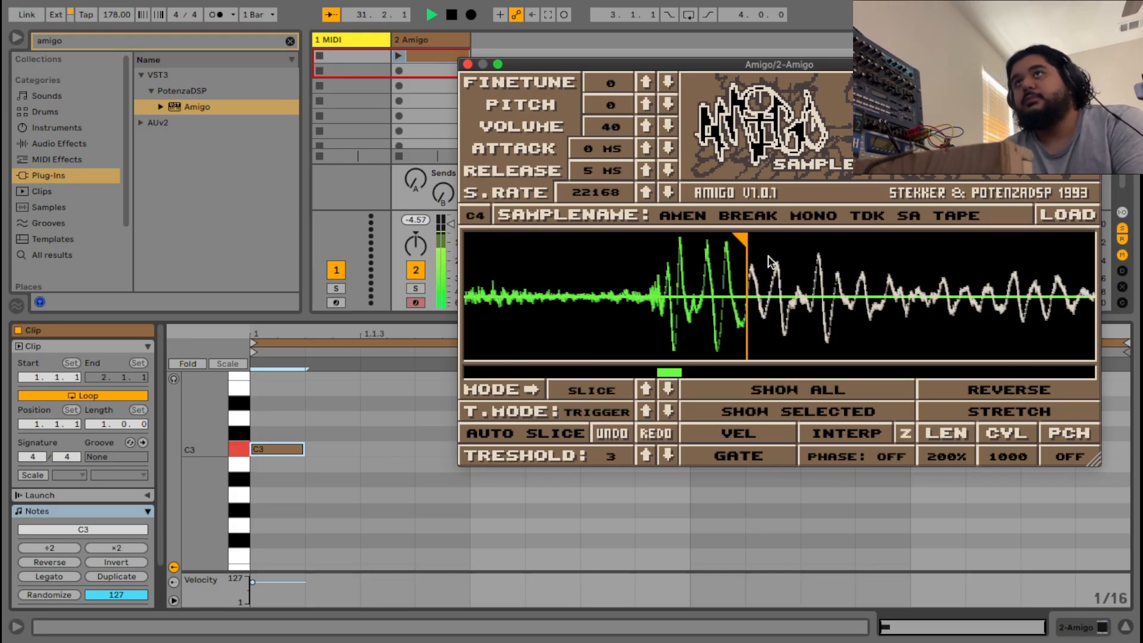
pyautogui.moveTo(737, 241); pyautogui.dragTo(616, 244)
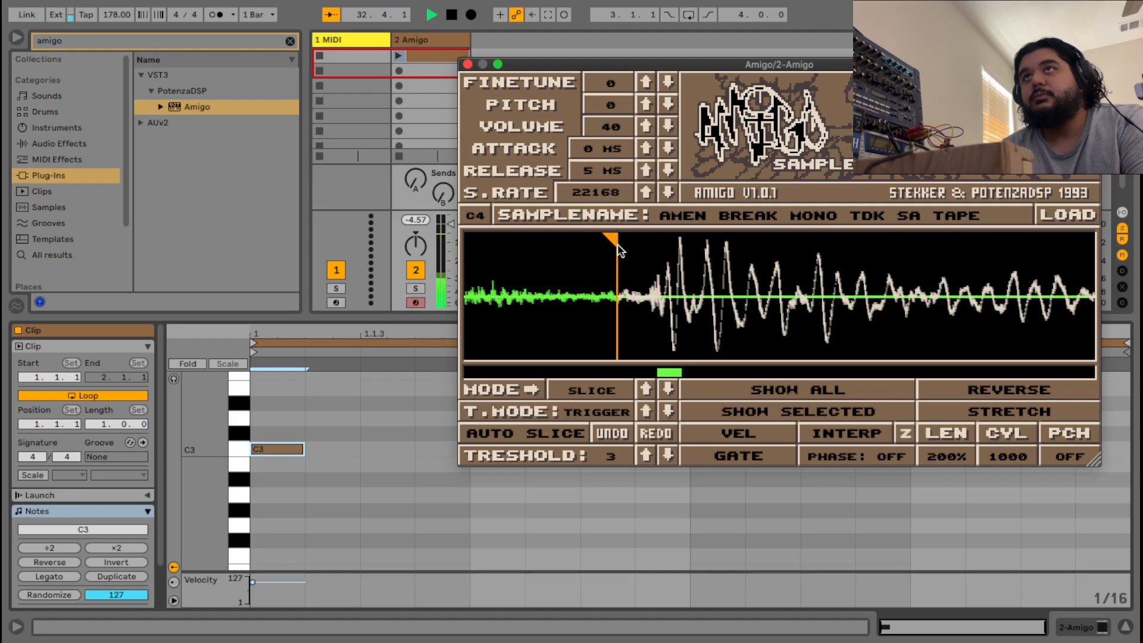
# Nudge the next slice start slightly and pull the following one back to its hit.
pyautogui.scroll(5, 636, 263)
pyautogui.scroll(-4, 587, 310)
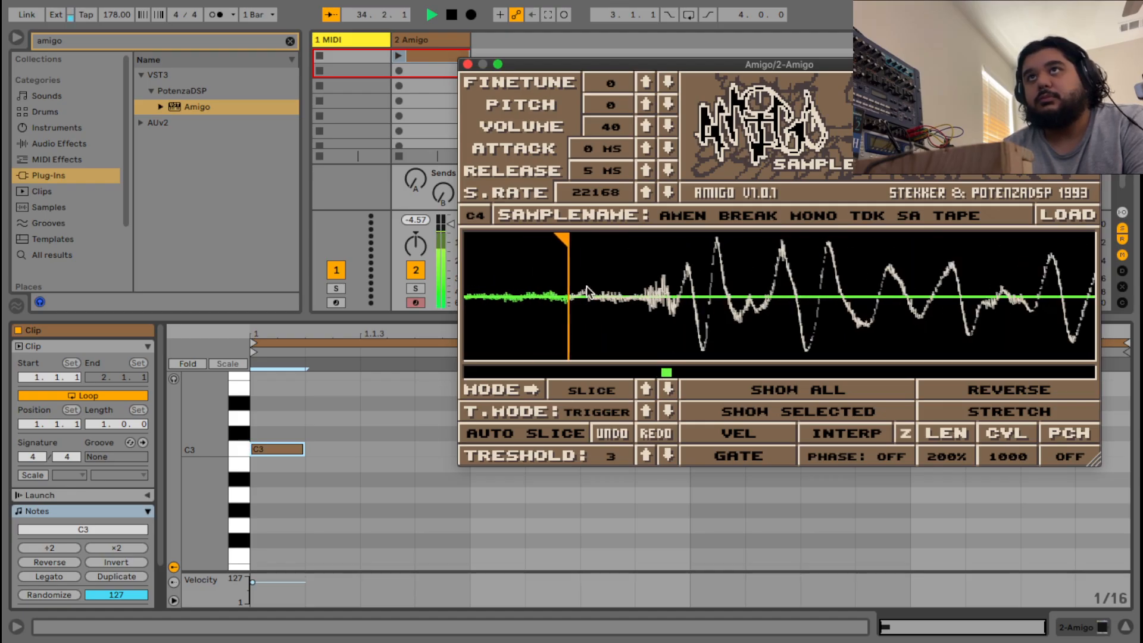
pyautogui.scroll(8, 587, 291)
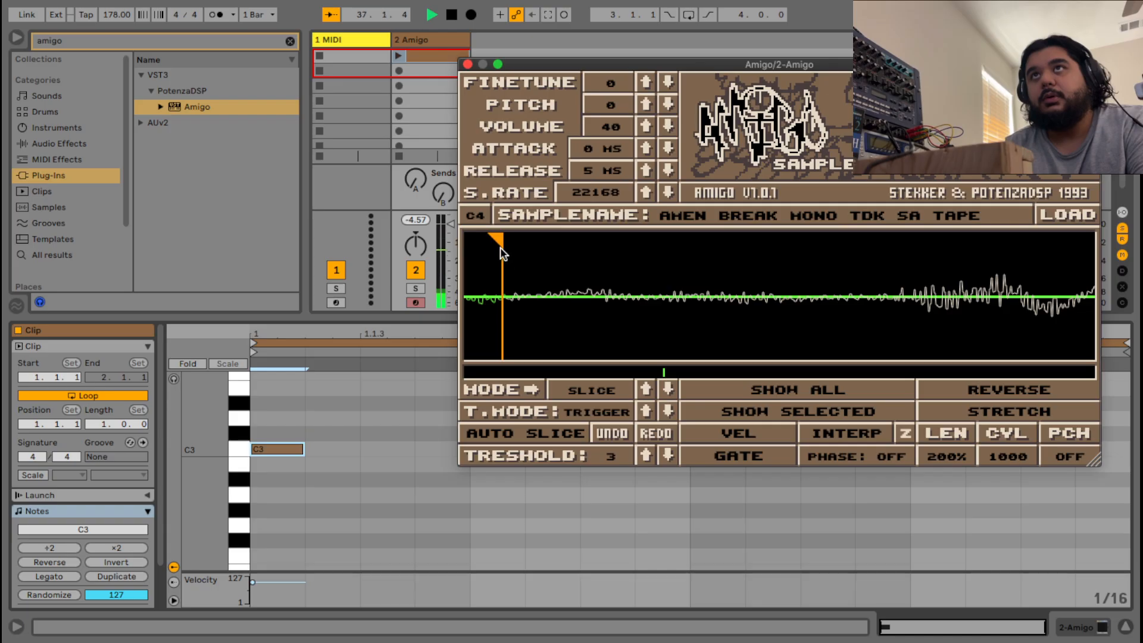
pyautogui.moveTo(503, 241); pyautogui.dragTo(511, 241)
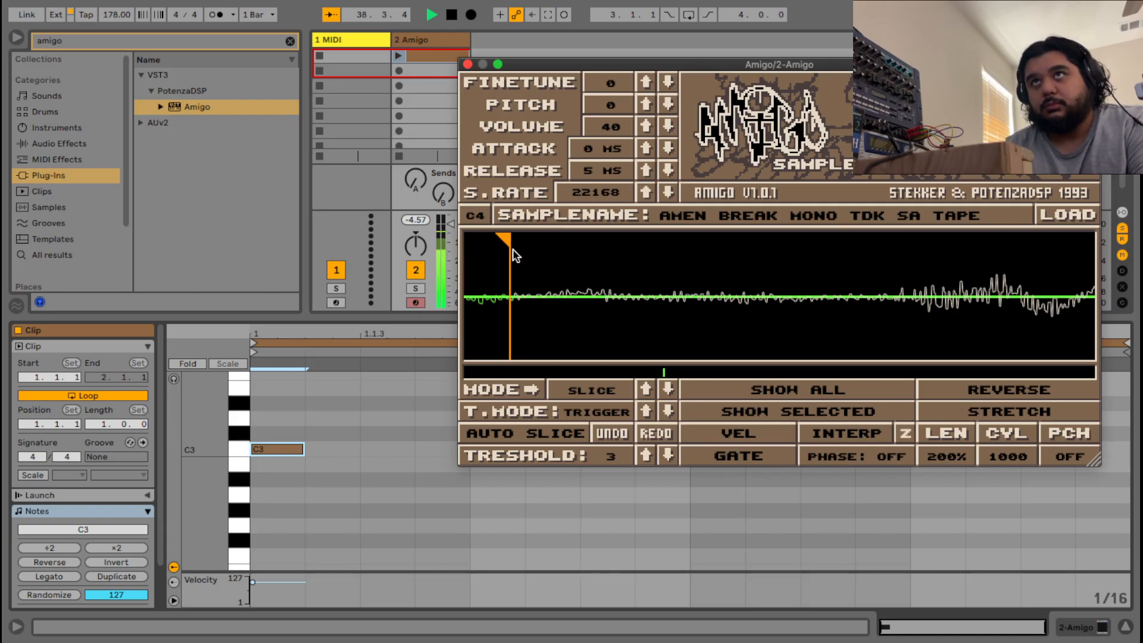
pyautogui.scroll(-8, 576, 291)
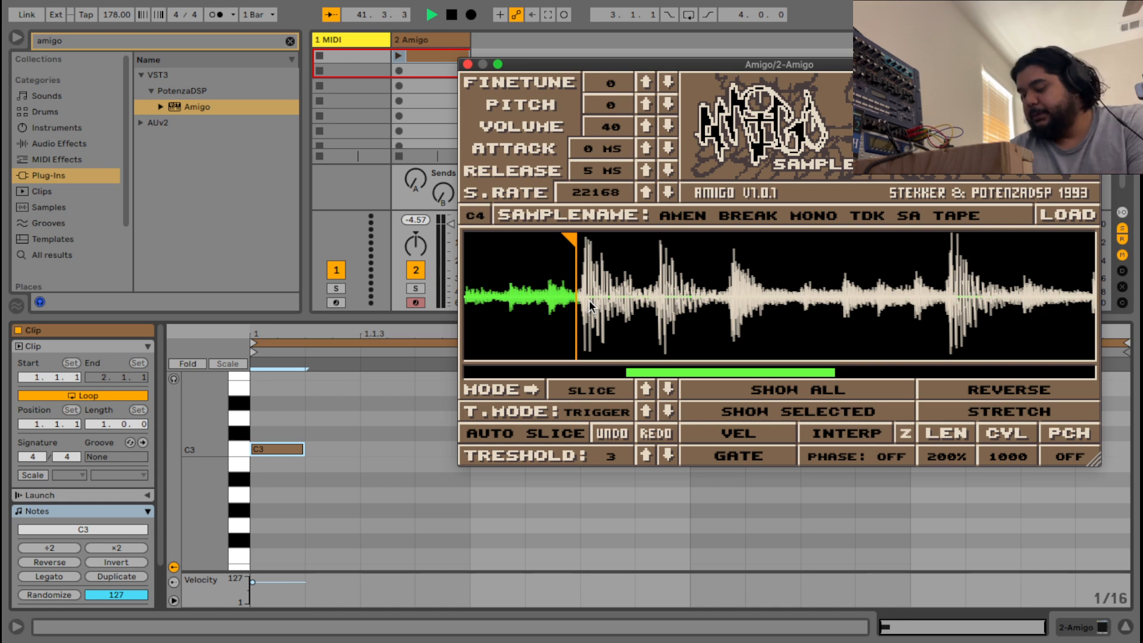
pyautogui.scroll(3, 588, 300)
pyautogui.scroll(10, 588, 300)
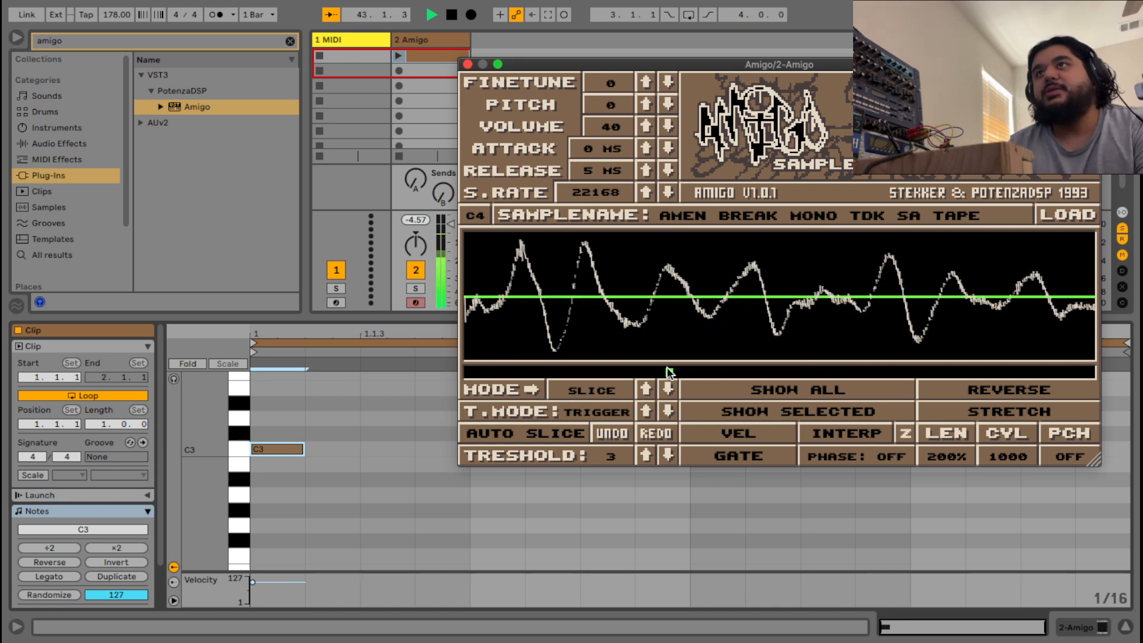
pyautogui.moveTo(667, 368); pyautogui.dragTo(661, 368)
pyautogui.scroll(5, 744, 274)
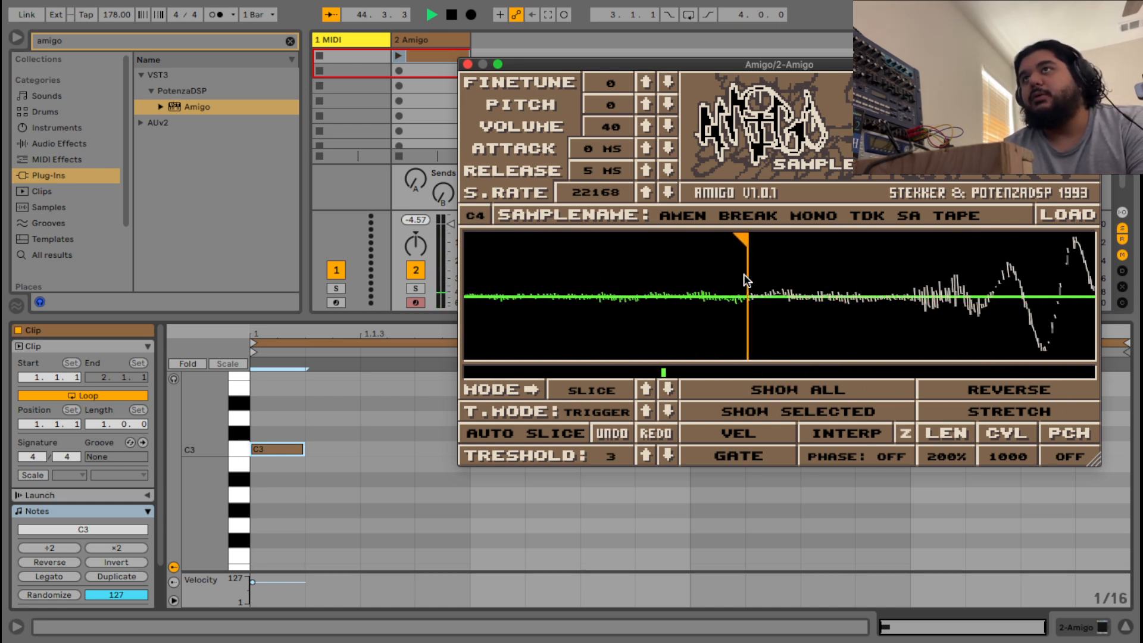
pyautogui.moveTo(743, 246); pyautogui.dragTo(645, 247)
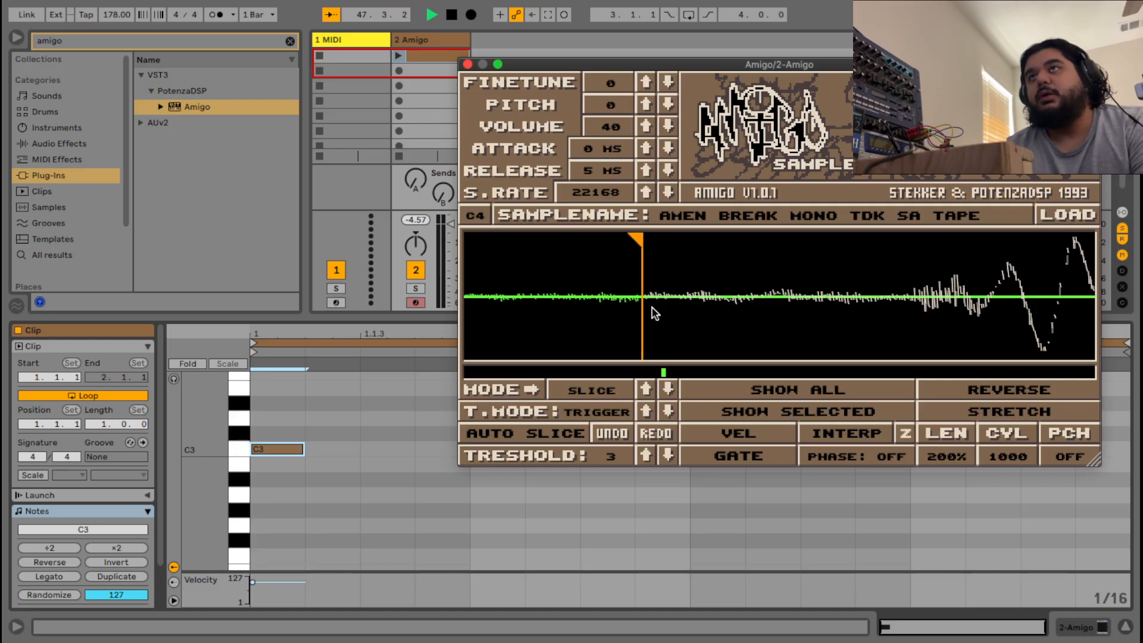
# Zoom back out and drag the region end left to around the waveform's midpoint.
pyautogui.scroll(-3, 662, 298)
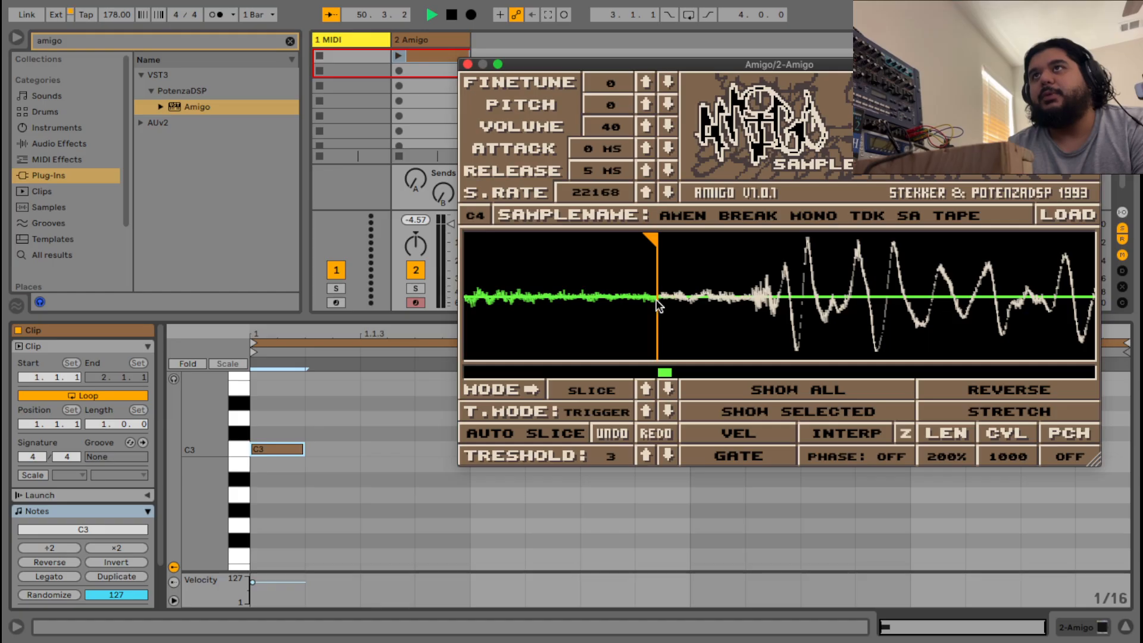
pyautogui.scroll(-2, 615, 294)
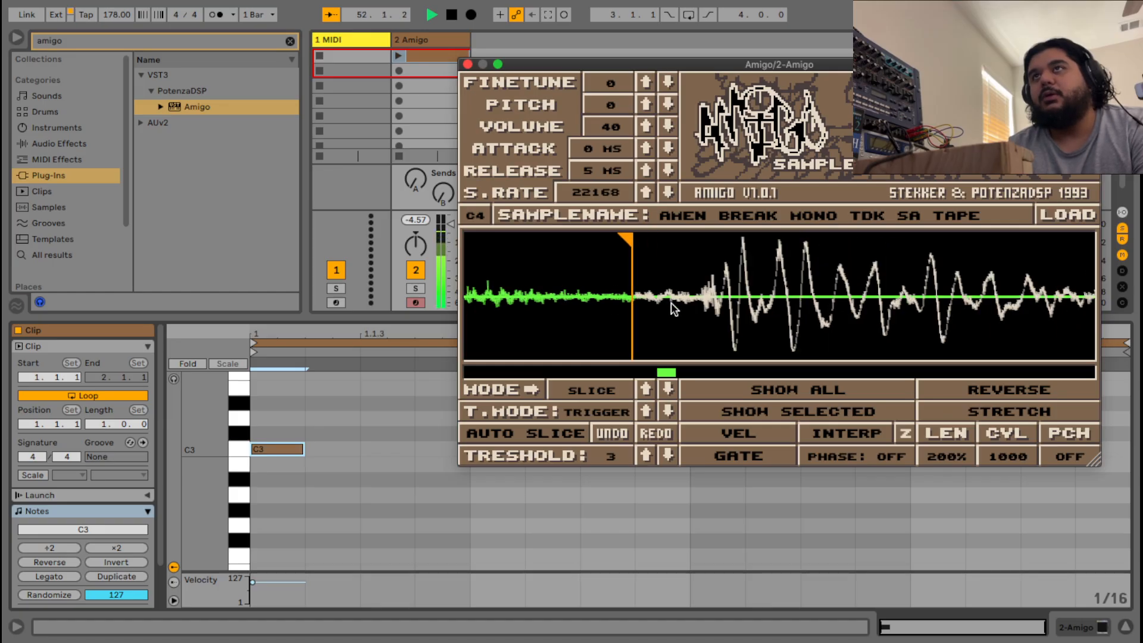
pyautogui.scroll(5, 671, 303)
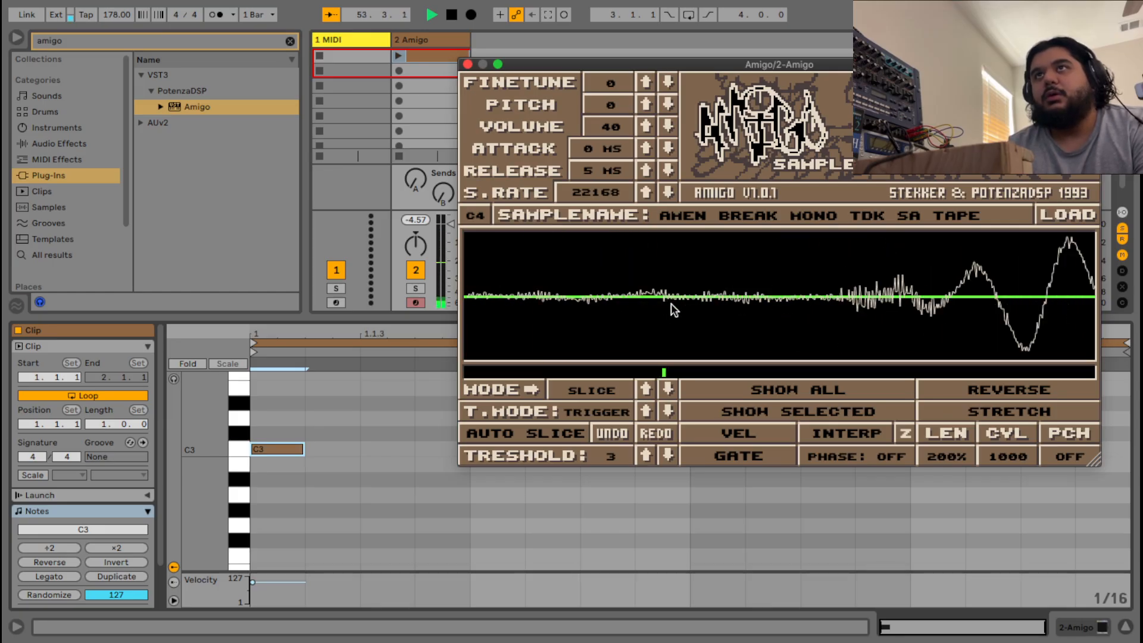
pyautogui.moveTo(662, 369); pyautogui.dragTo(660, 368)
pyautogui.scroll(2, 789, 292)
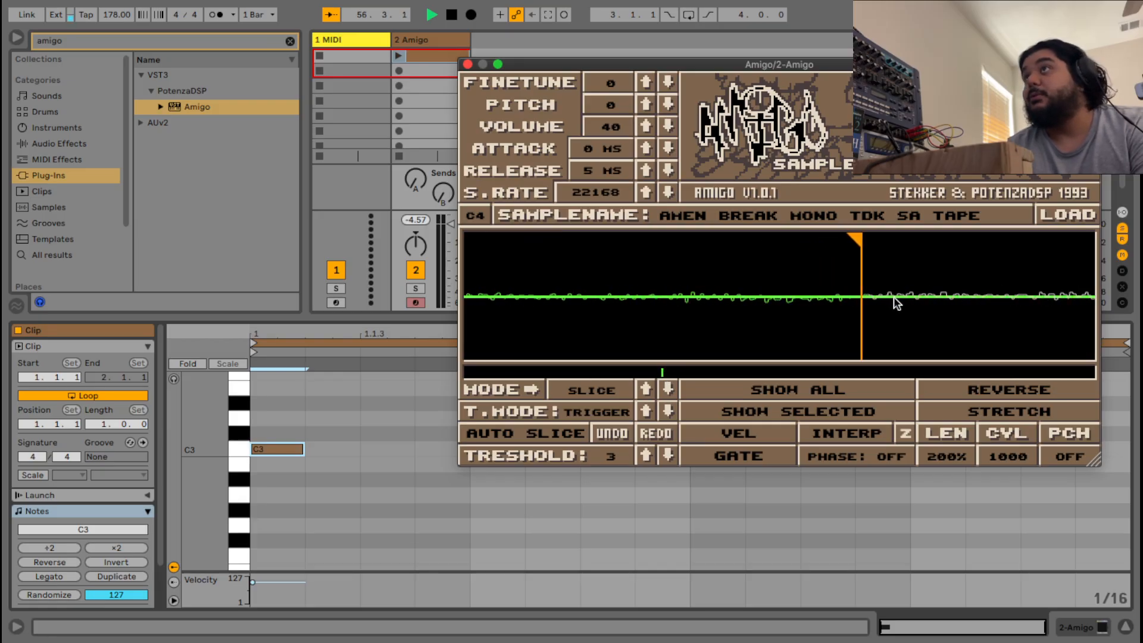
pyautogui.scroll(-4, 885, 298)
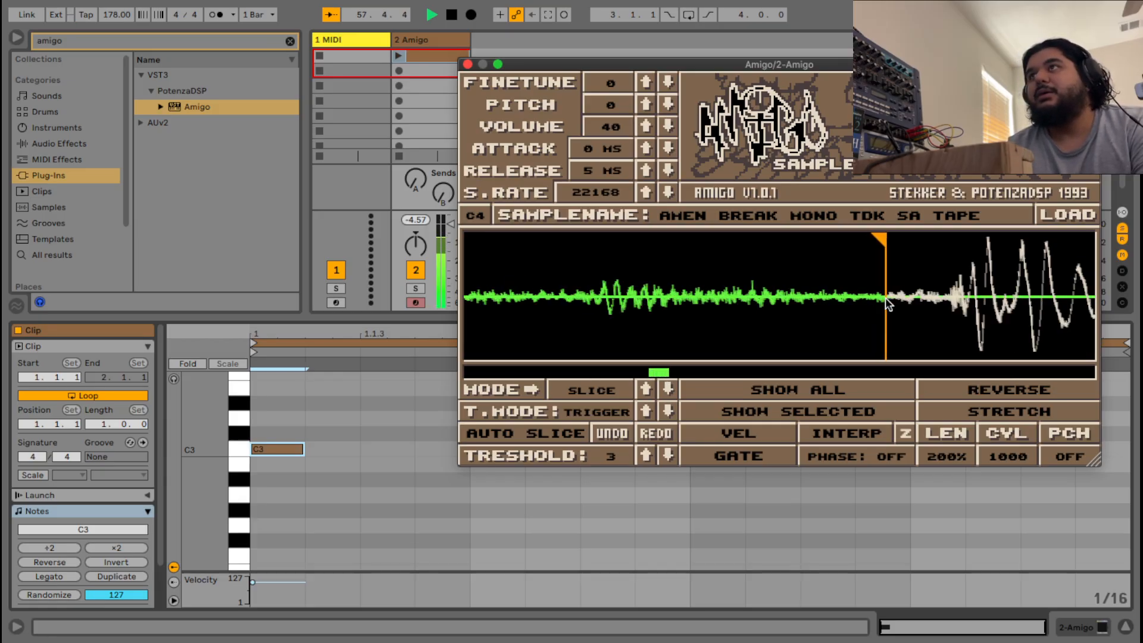
pyautogui.scroll(-4, 887, 295)
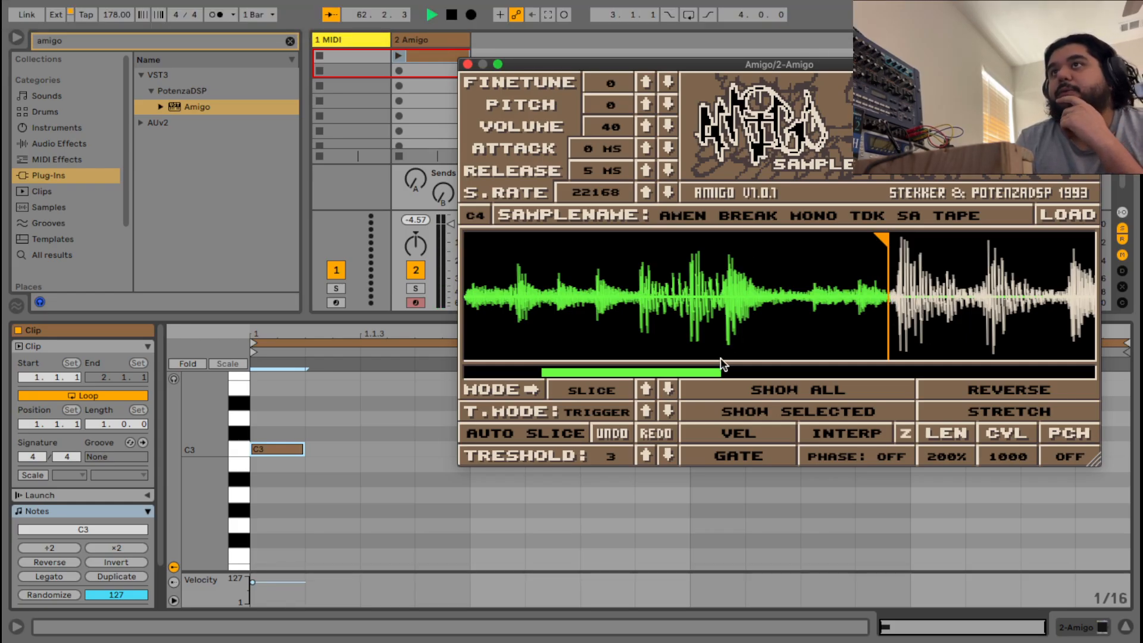
pyautogui.moveTo(704, 369); pyautogui.dragTo(634, 369)
pyautogui.scroll(-3, 673, 293)
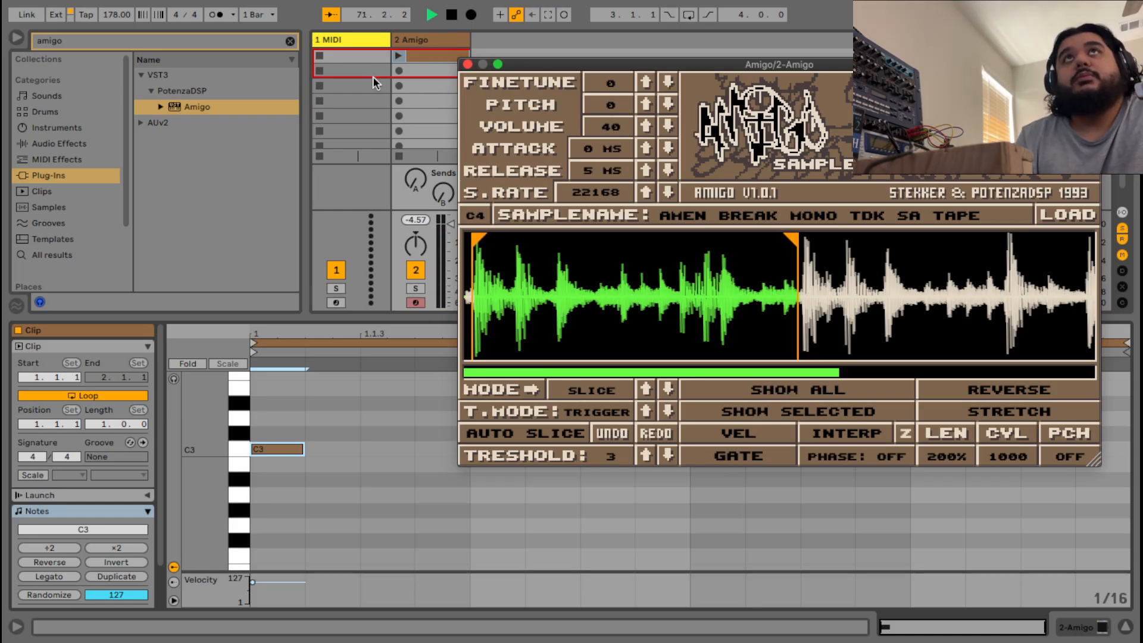
pyautogui.click(399, 56)
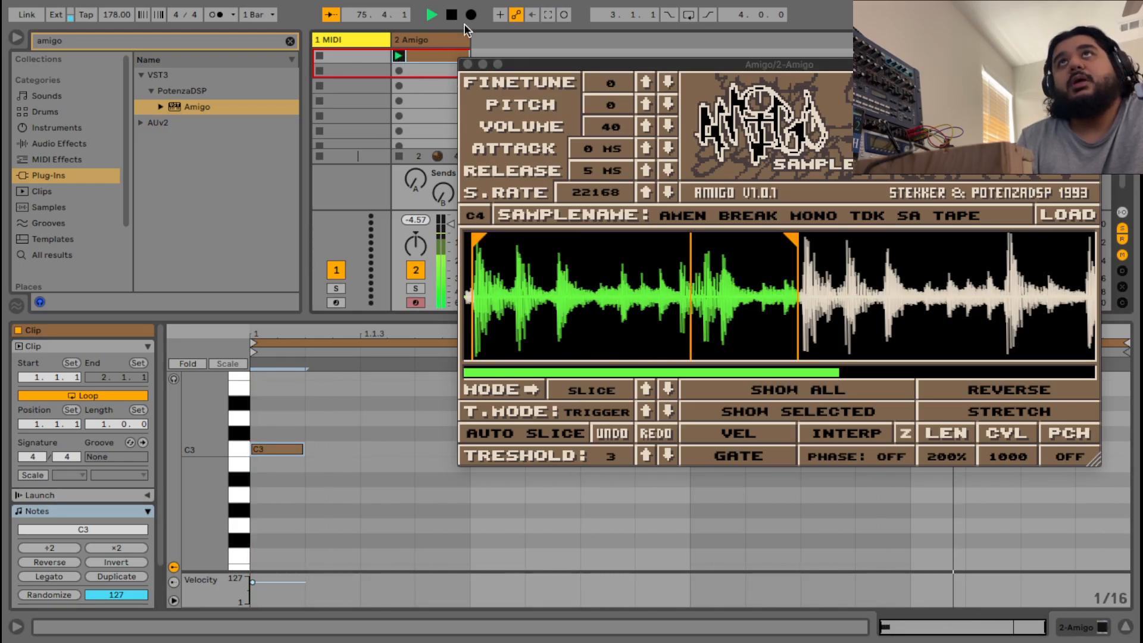
pyautogui.click(451, 15)
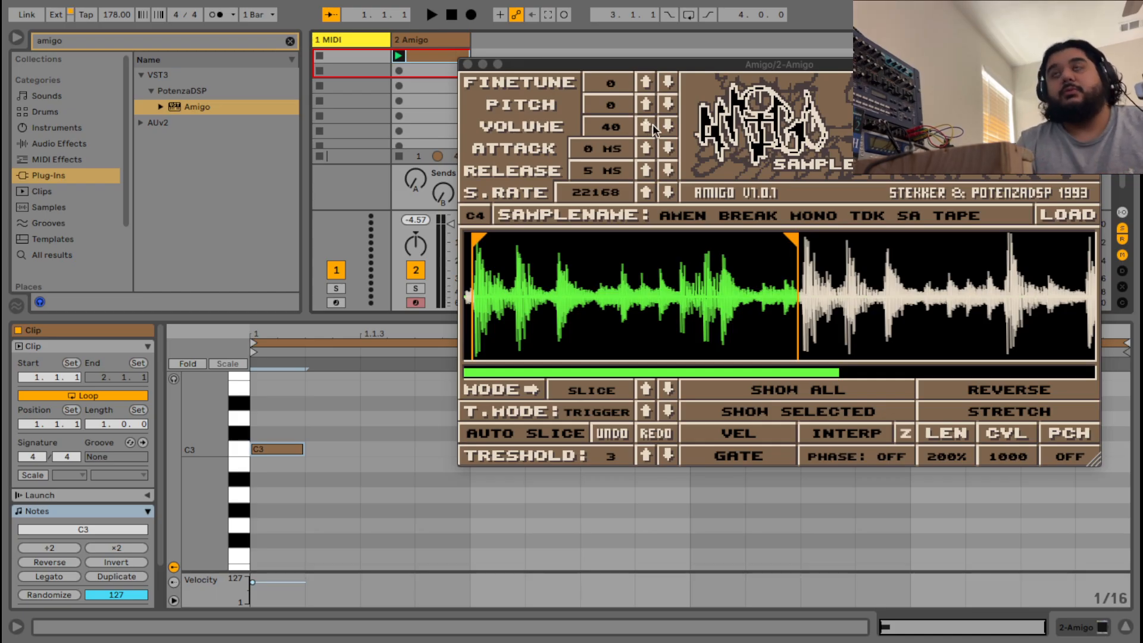
# Step Amigo's pitch up through +2 and +3 to +4 while the break plays, then stop.
pyautogui.click(649, 105)
pyautogui.click(649, 105)
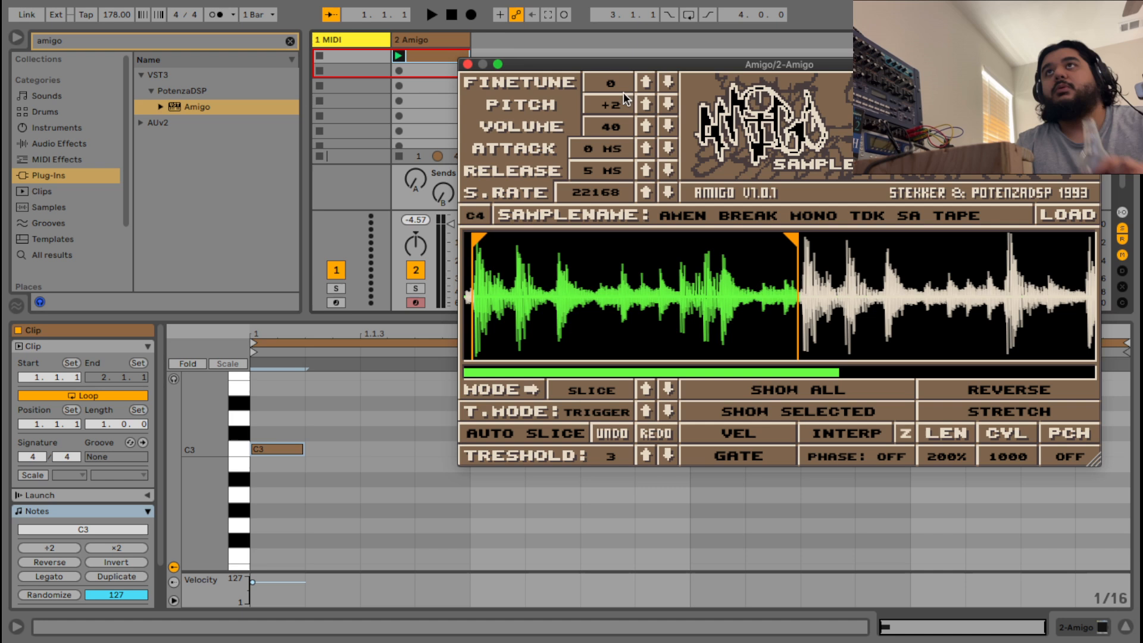
pyautogui.click(432, 18)
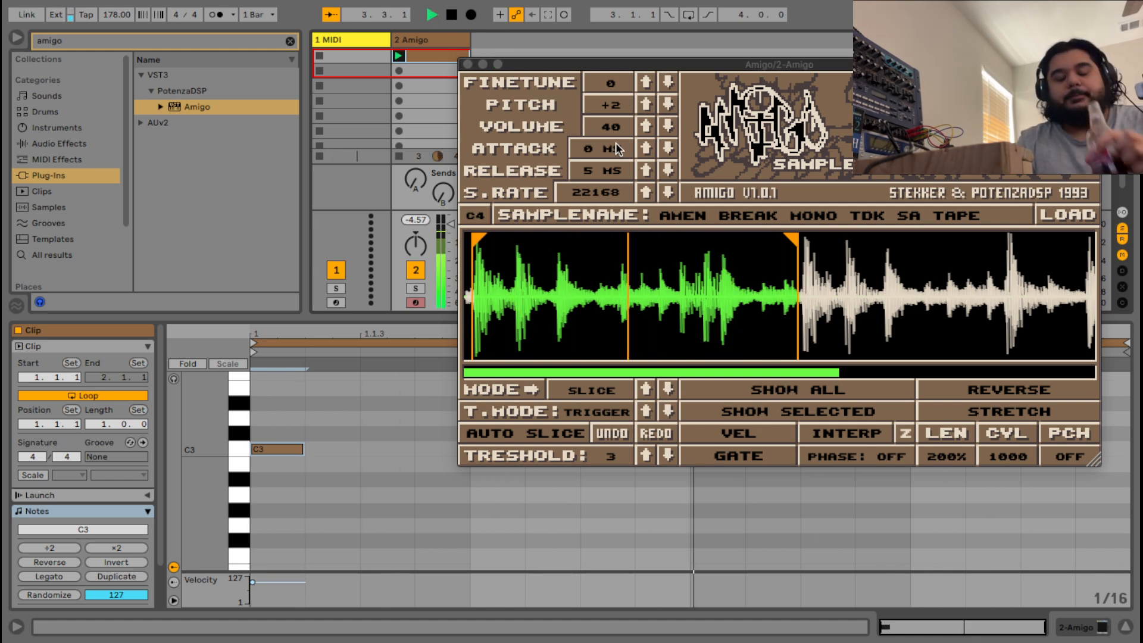
pyautogui.click(642, 110)
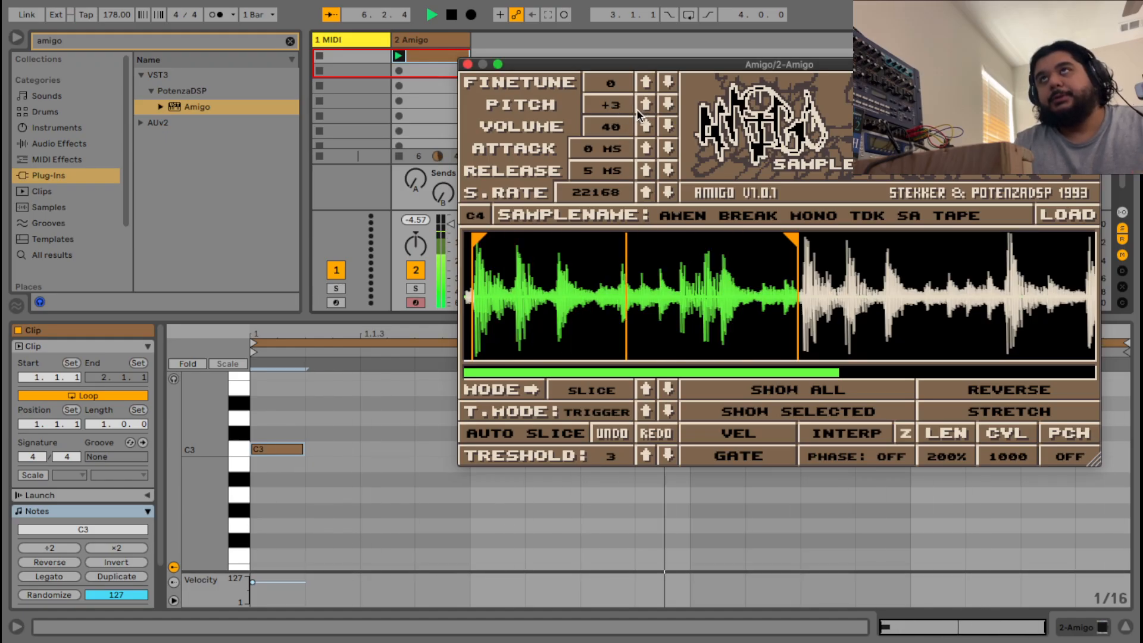
pyautogui.click(641, 106)
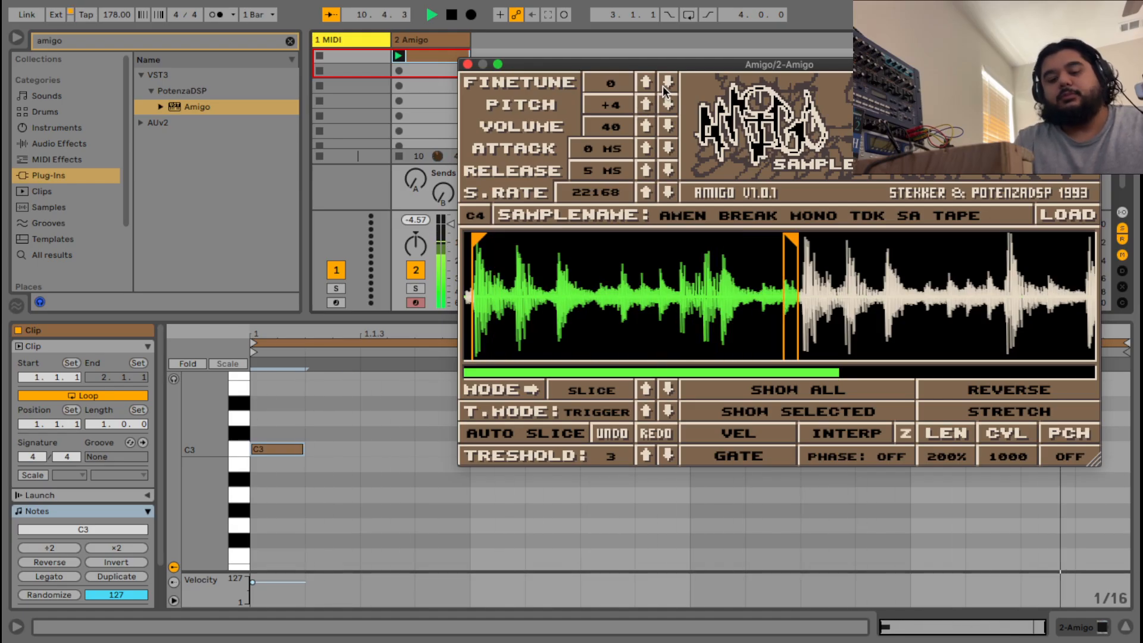
pyautogui.press('space')
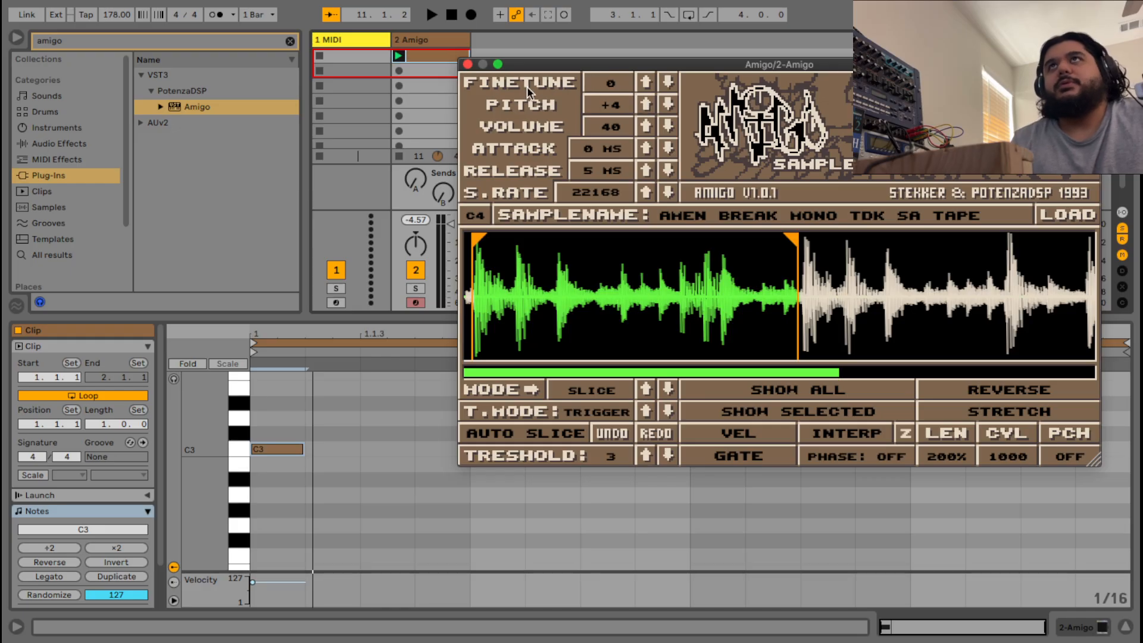
# With the break playing, step Amigo's finetune down from 0 to -88, then stop playback.
pyautogui.click(430, 15)
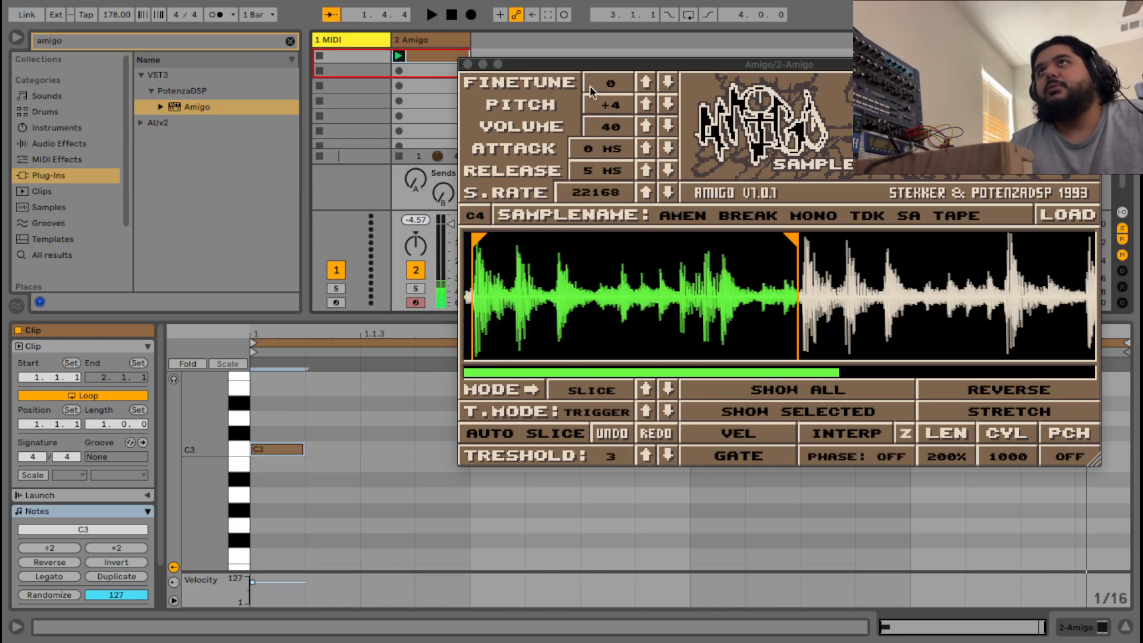
pyautogui.click(432, 15)
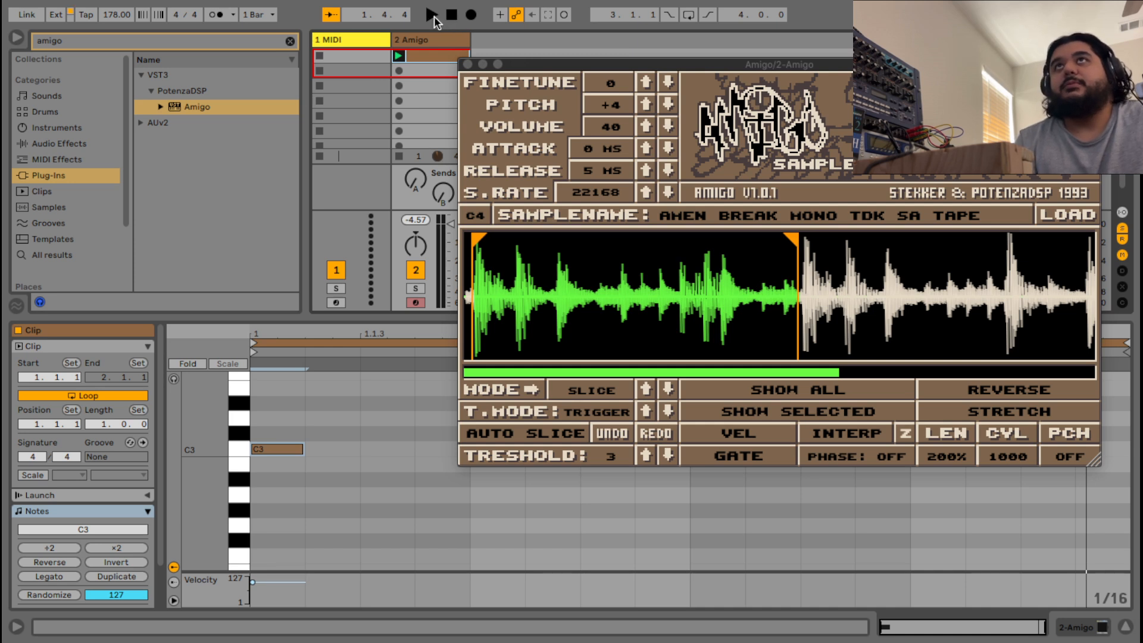
pyautogui.click(669, 87)
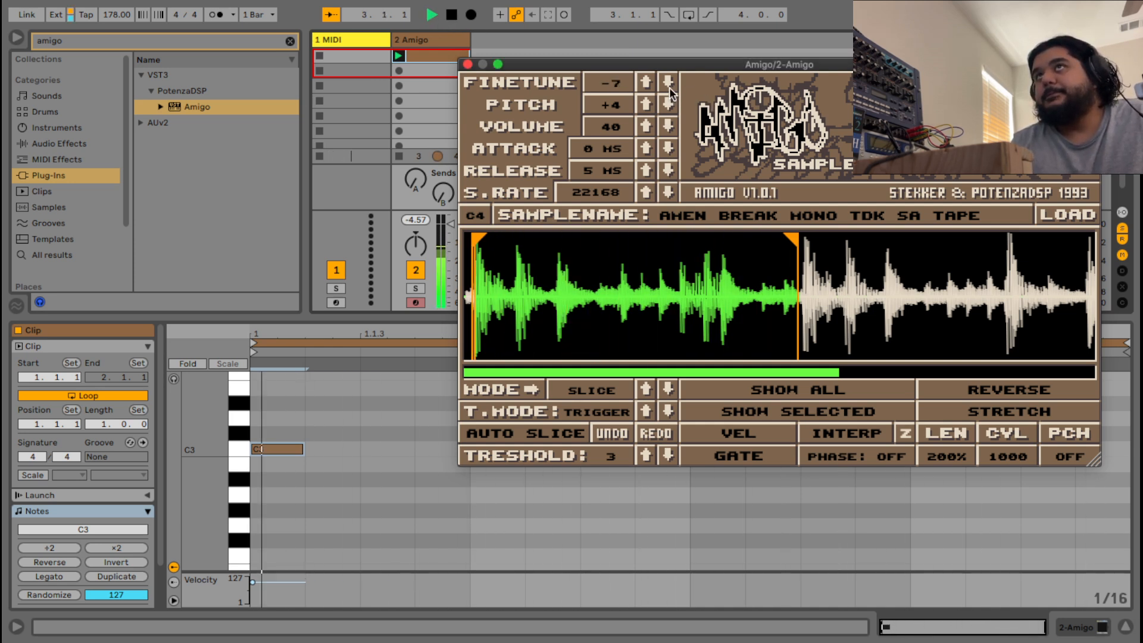
pyautogui.click(668, 87)
pyautogui.click(669, 87)
pyautogui.click(669, 87)
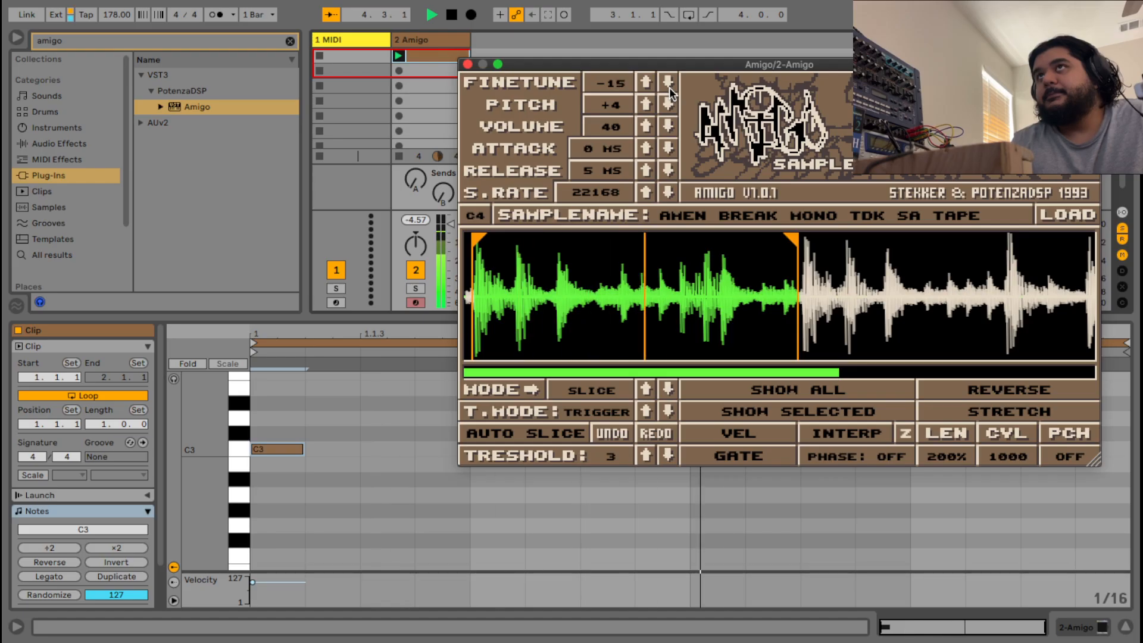
pyautogui.click(668, 87)
pyautogui.click(669, 87)
pyautogui.click(669, 87)
pyautogui.click(669, 86)
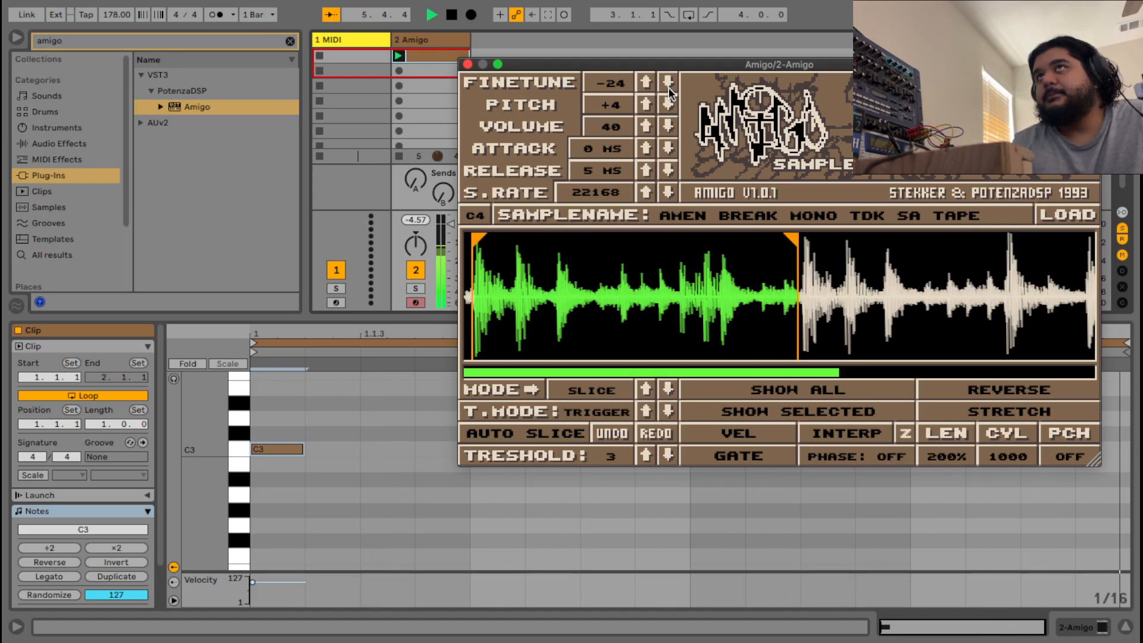
pyautogui.click(669, 87)
pyautogui.click(669, 87)
pyautogui.click(669, 87)
pyautogui.click(669, 87)
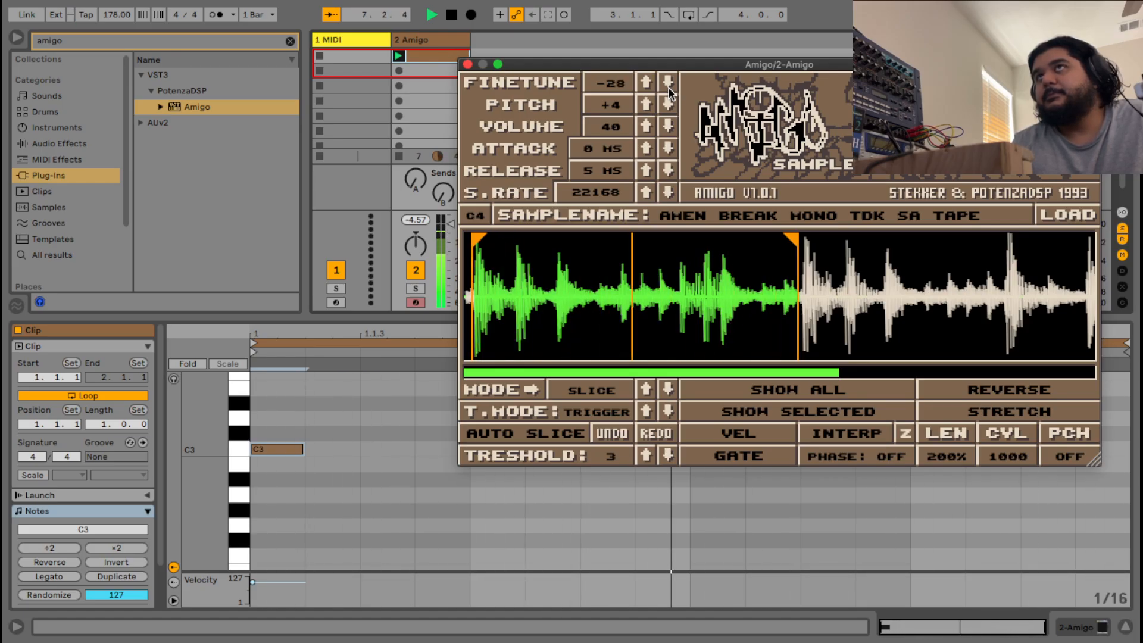
pyautogui.click(669, 87)
pyautogui.click(668, 87)
pyautogui.click(668, 87)
pyautogui.click(669, 87)
pyautogui.click(669, 87)
pyautogui.click(669, 88)
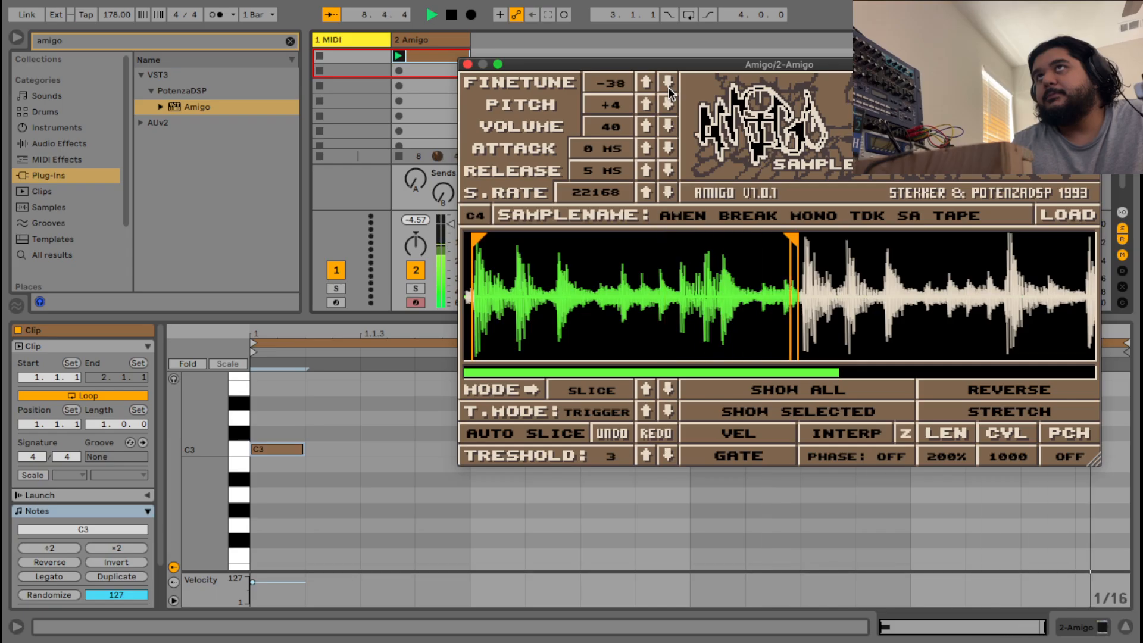
pyautogui.click(667, 88)
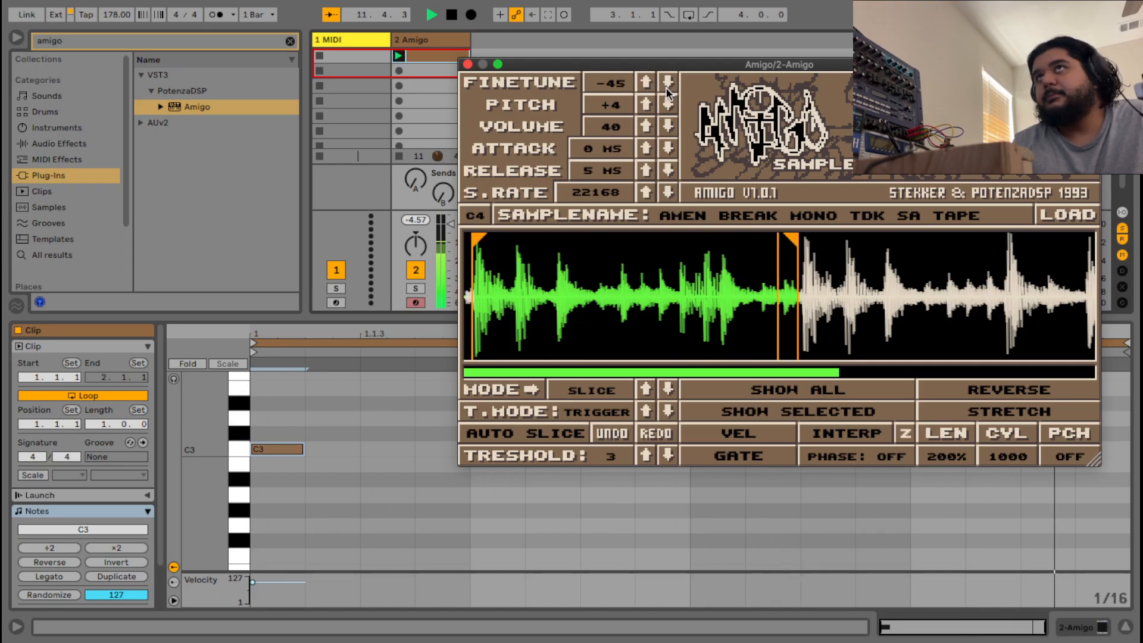
pyautogui.click(666, 88)
pyautogui.click(665, 87)
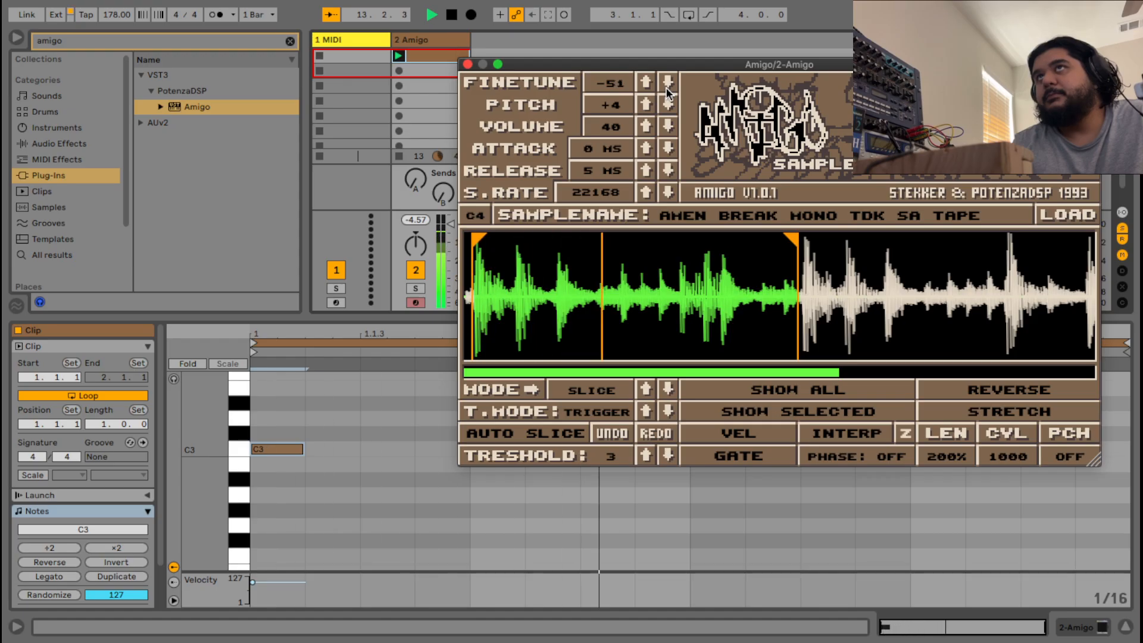
pyautogui.click(665, 87)
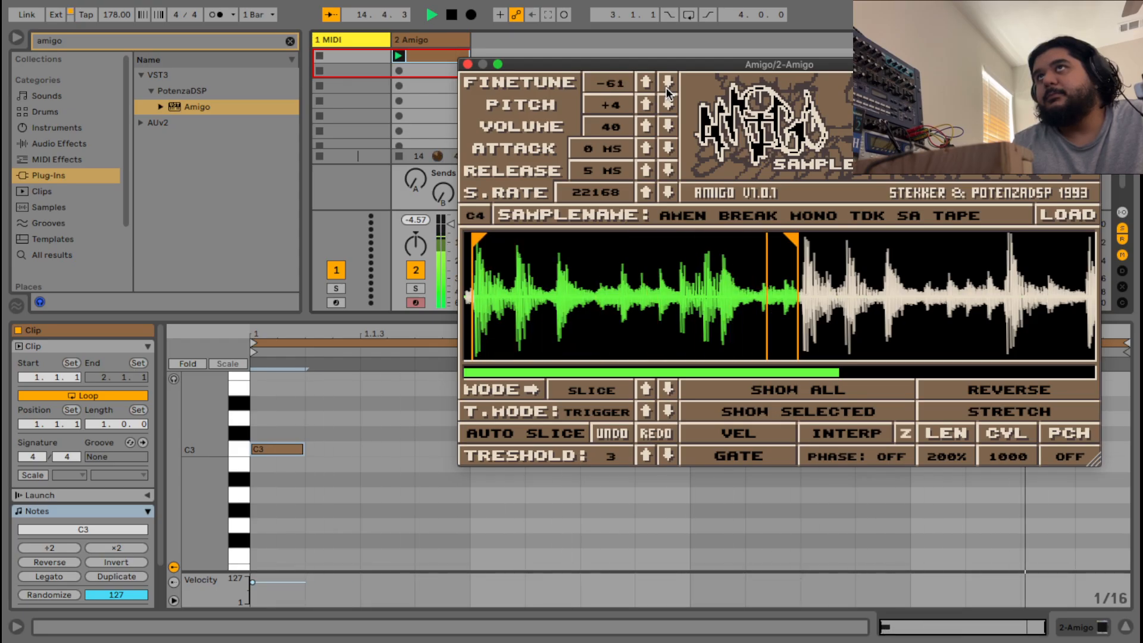
pyautogui.click(665, 87)
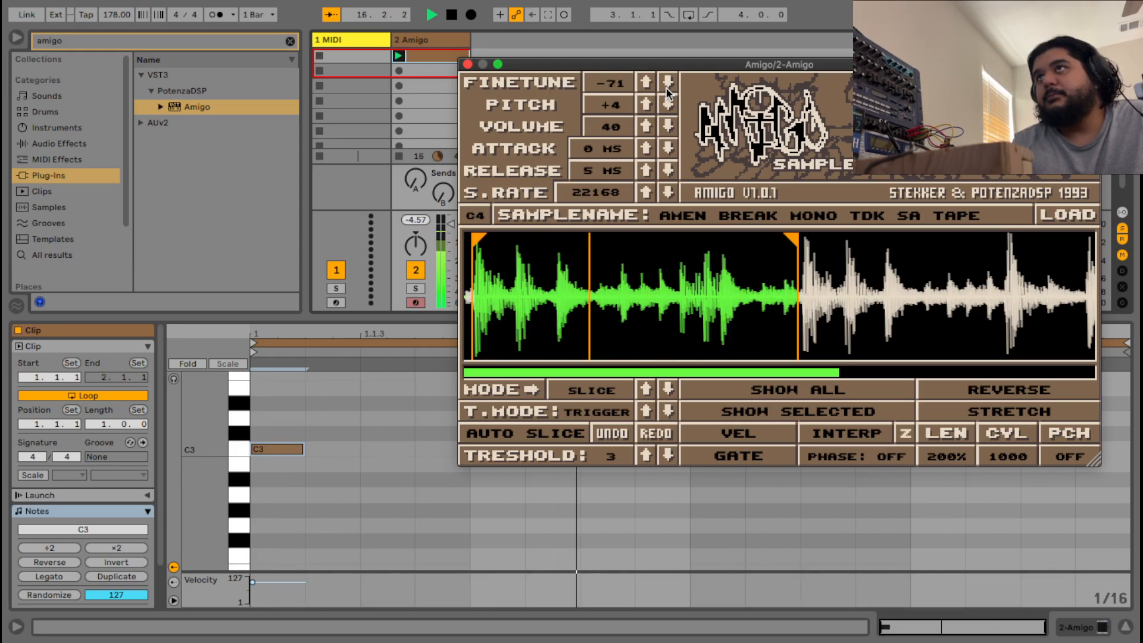
pyautogui.click(667, 87)
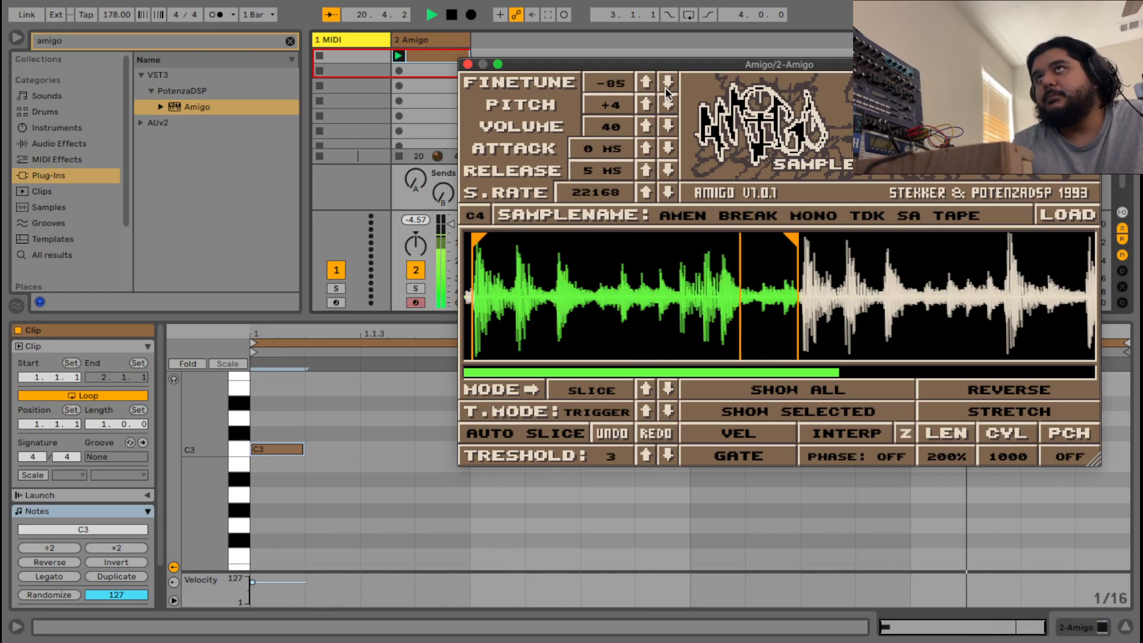
pyautogui.click(666, 87)
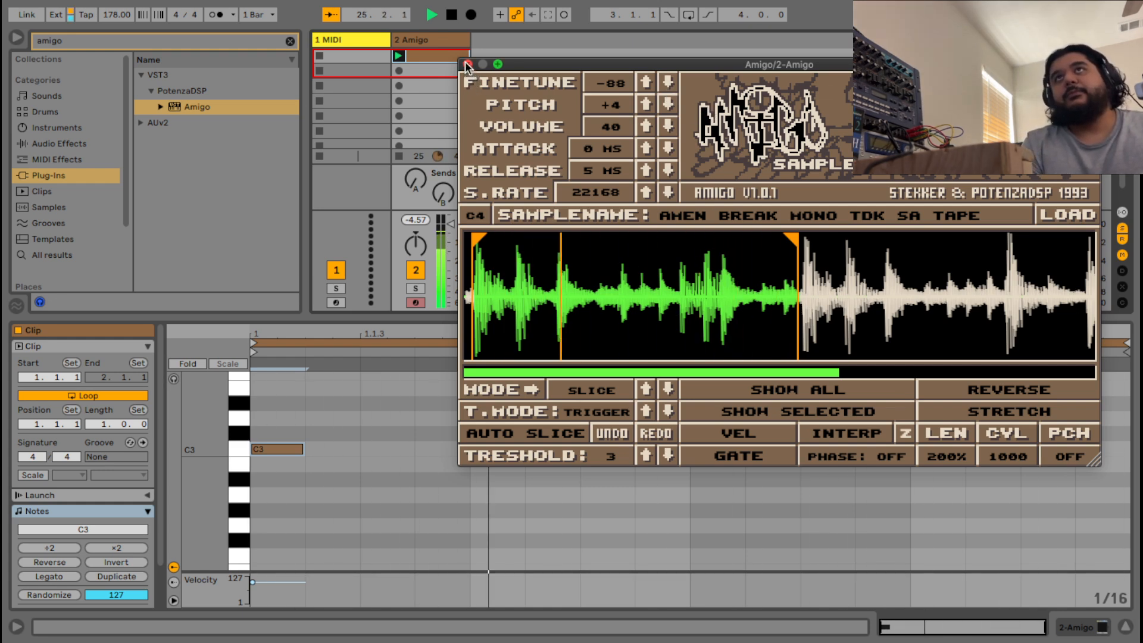
pyautogui.click(451, 18)
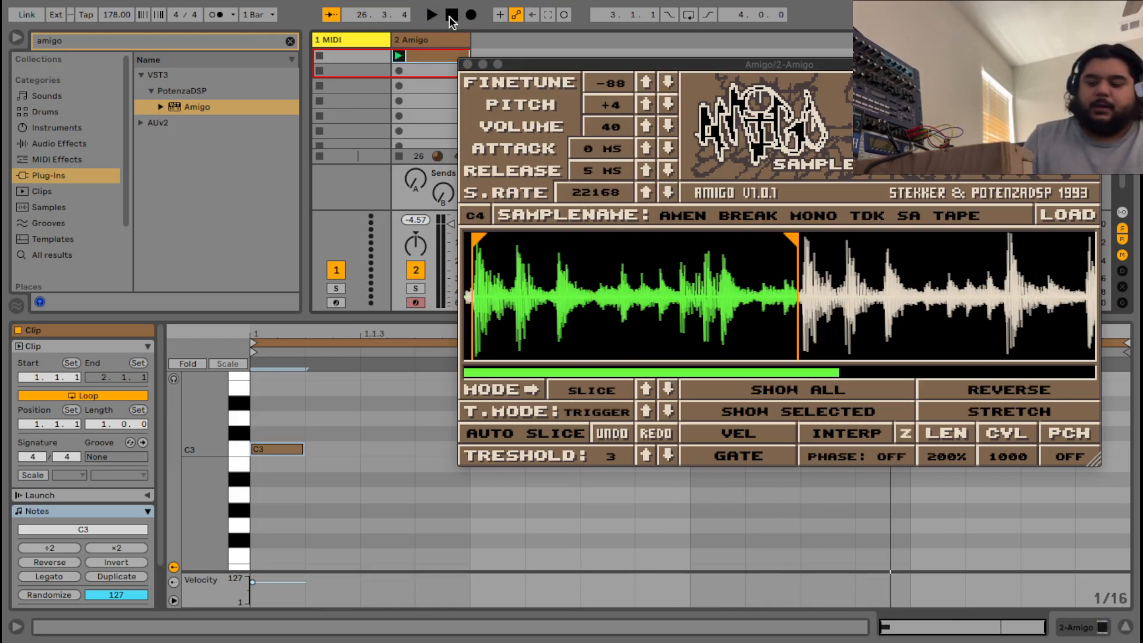
# Audition the detuned break on C3 and in the clip, raising Amigo's volume from 40 to 48.
pyautogui.press('a')
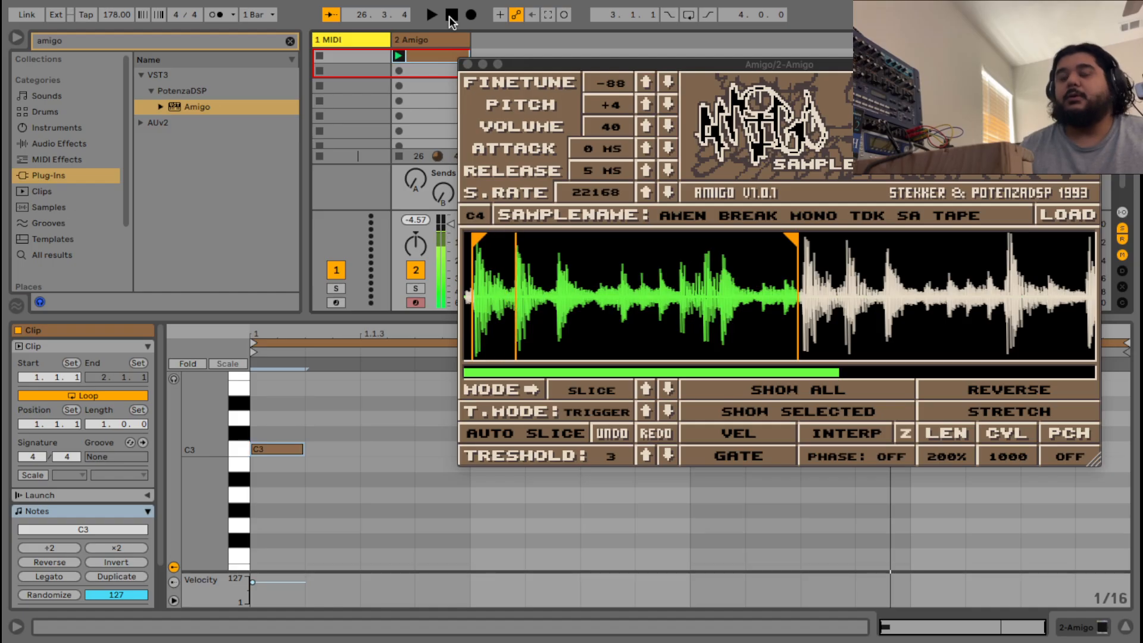
pyautogui.press('space')
pyautogui.press('space')
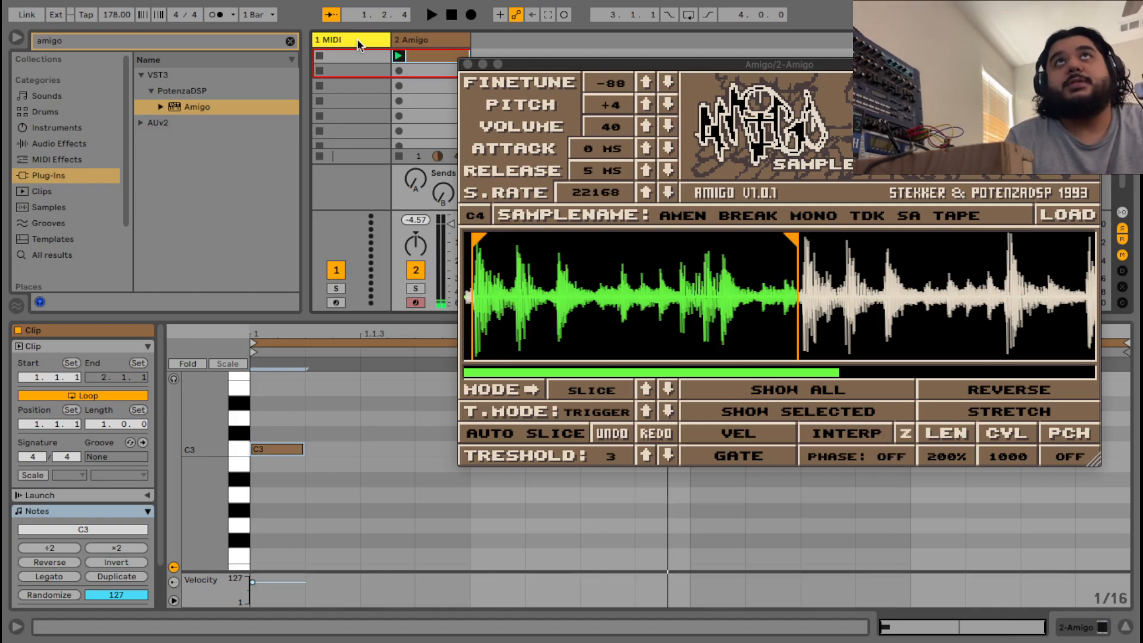
pyautogui.click(431, 19)
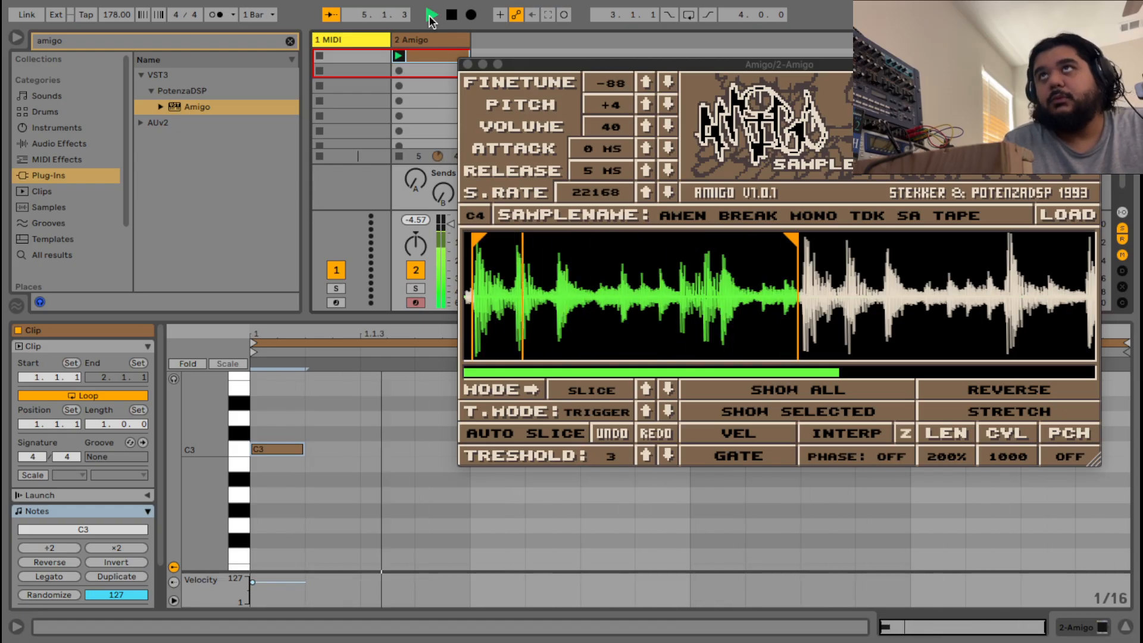
pyautogui.click(452, 17)
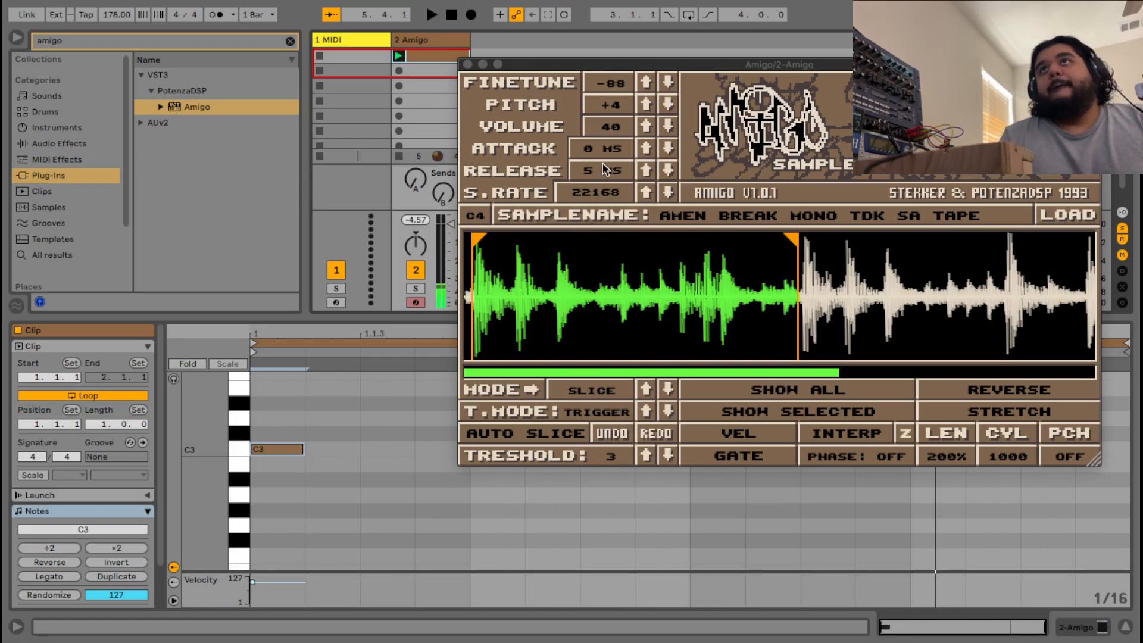
pyautogui.click(646, 128)
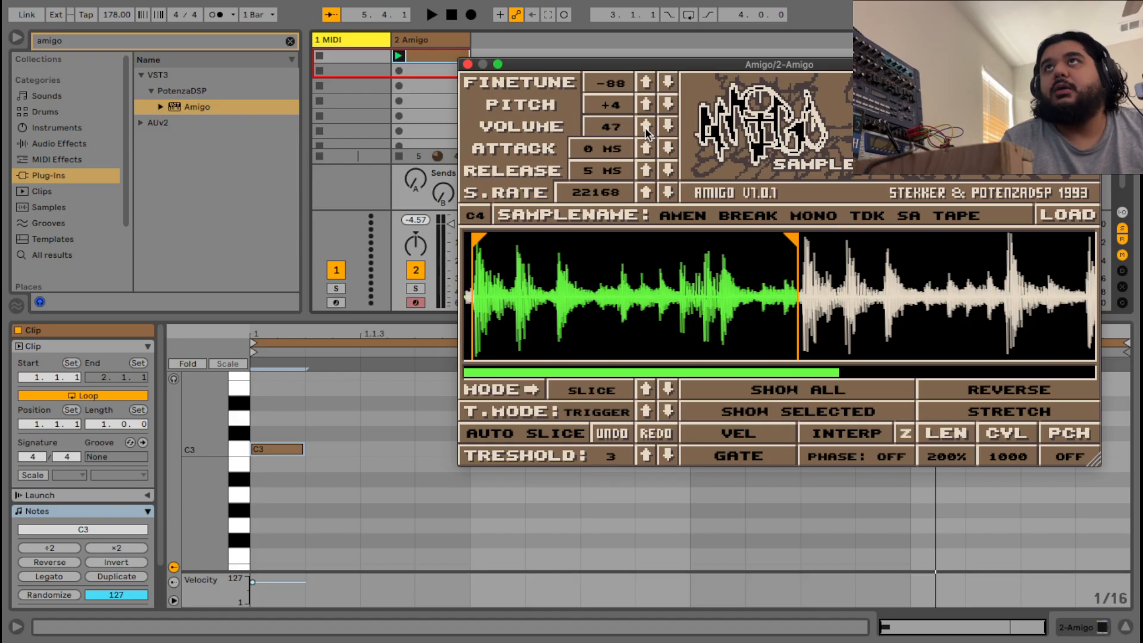
pyautogui.press('space')
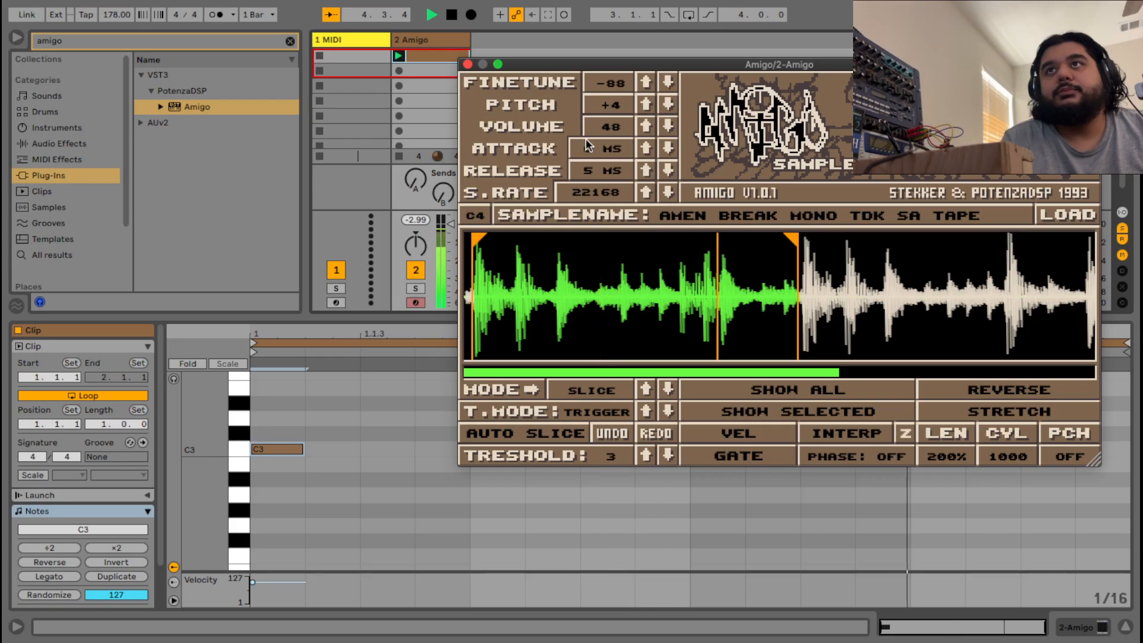
pyautogui.press('space')
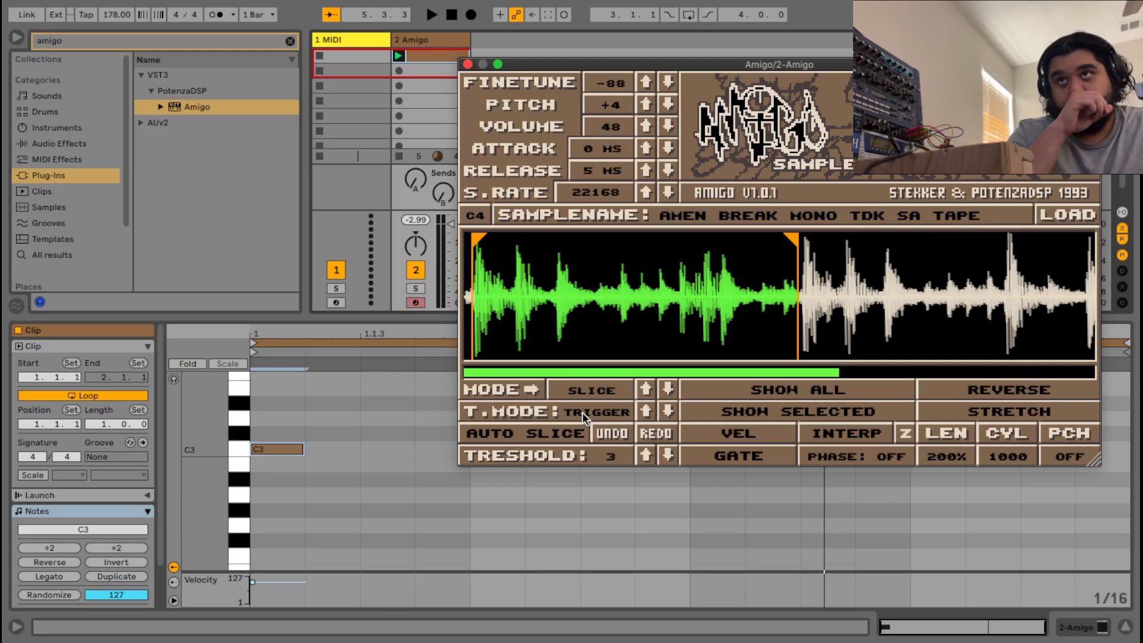
# Scroll-zoom the Amigo waveform in and back out so the whole loop region shows.
pyautogui.scroll(5, 580, 346)
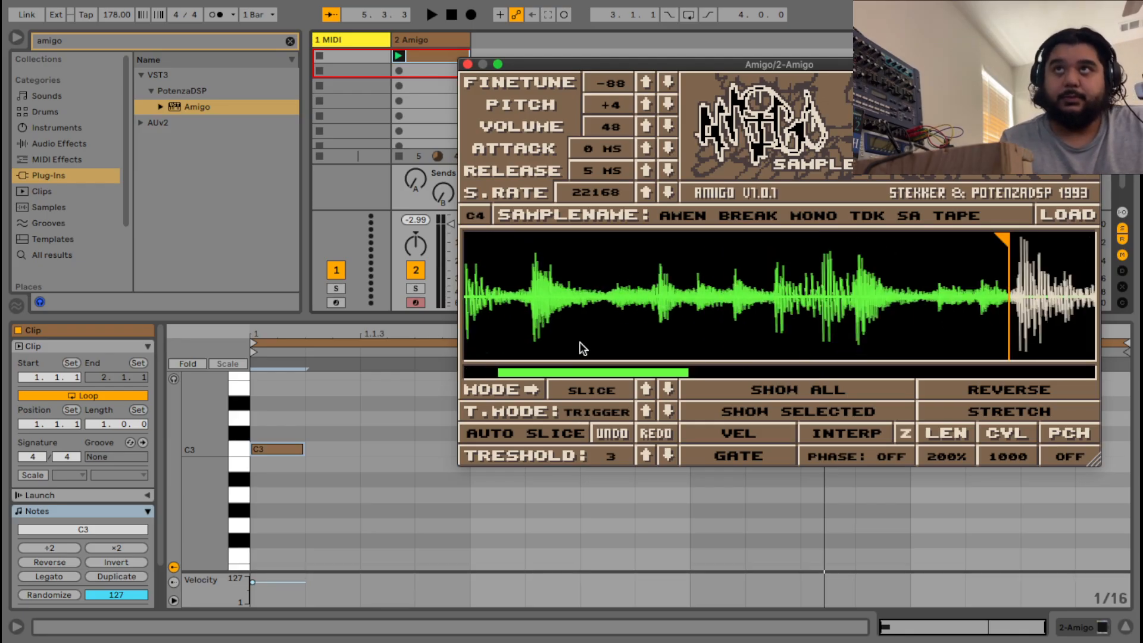
pyautogui.scroll(-5, 581, 346)
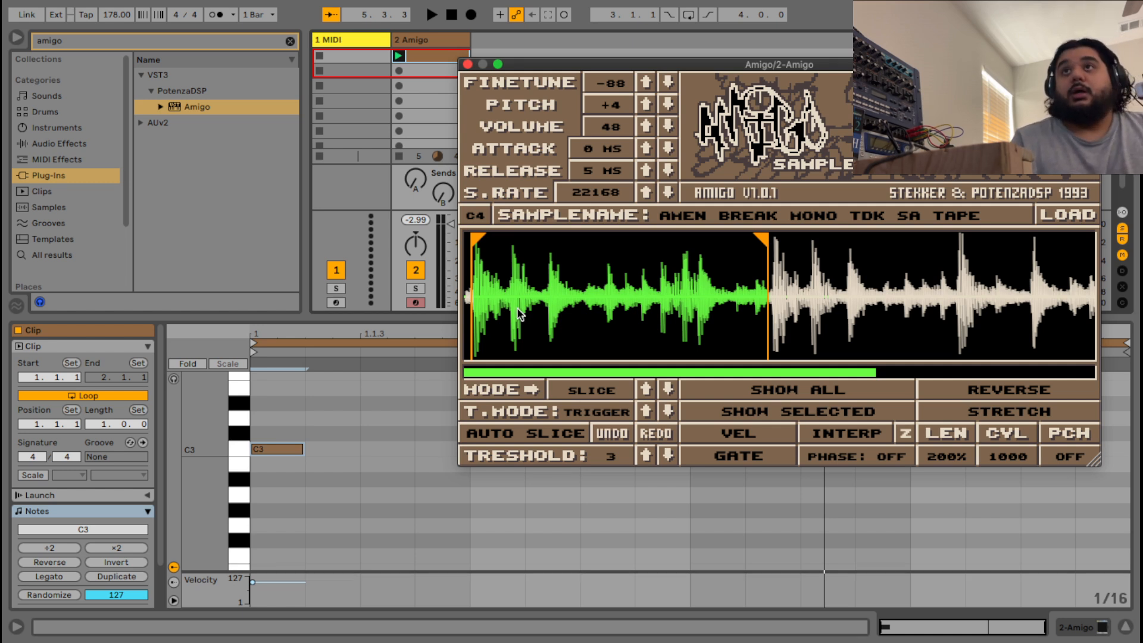
# Place seven manual slice markers at the drum hits across Amigo's green loop region.
pyautogui.click(508, 293)
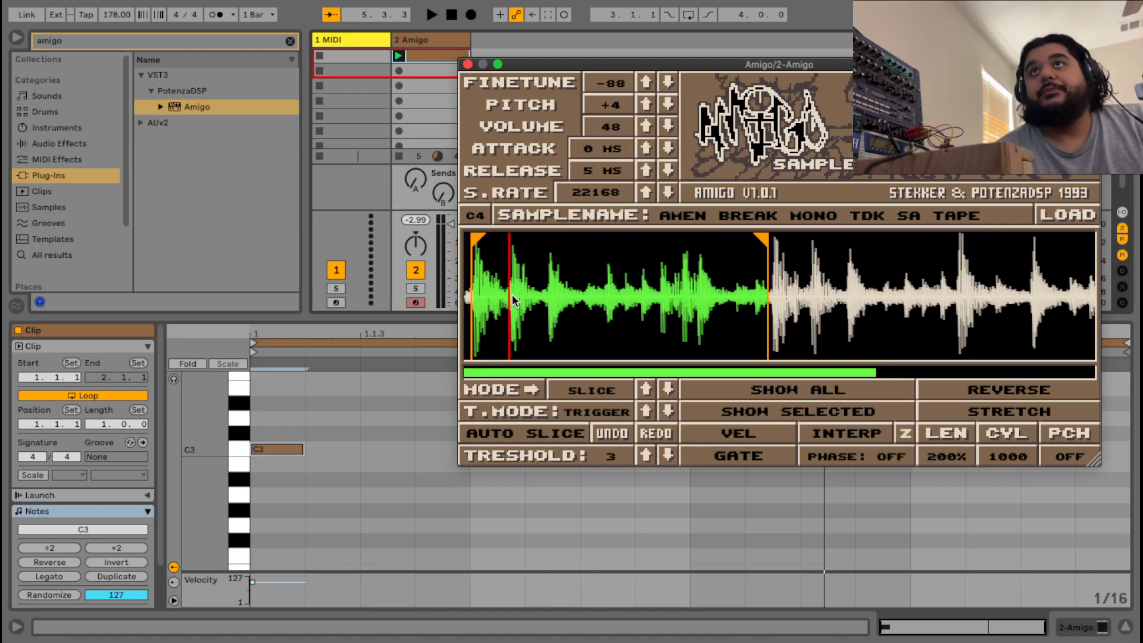
pyautogui.click(544, 294)
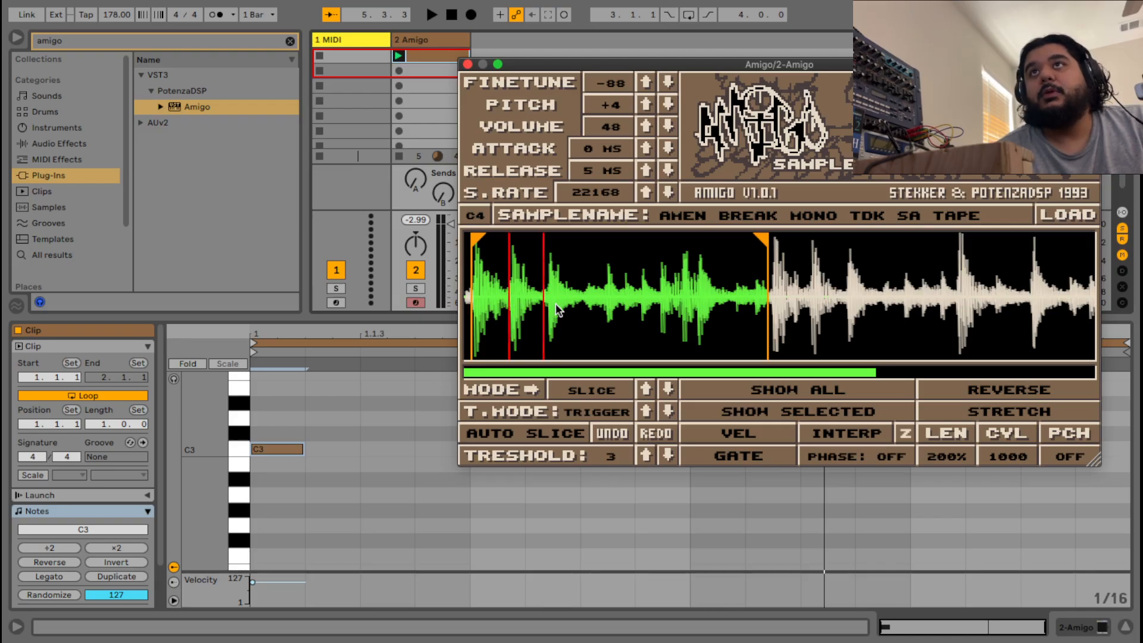
pyautogui.click(584, 293)
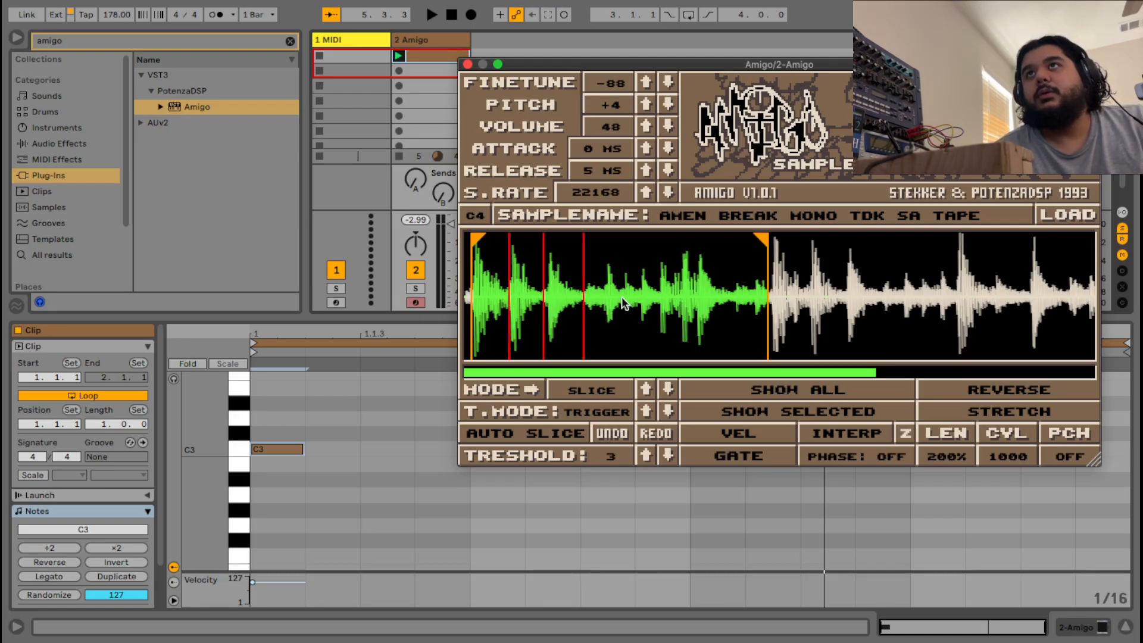
pyautogui.click(619, 294)
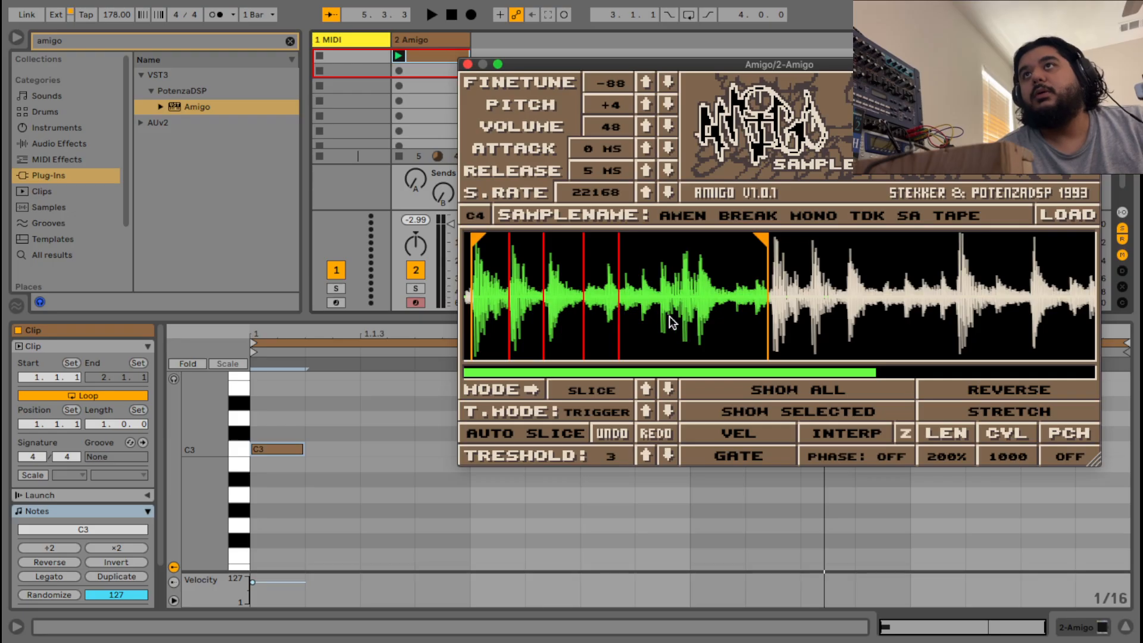
pyautogui.click(658, 296)
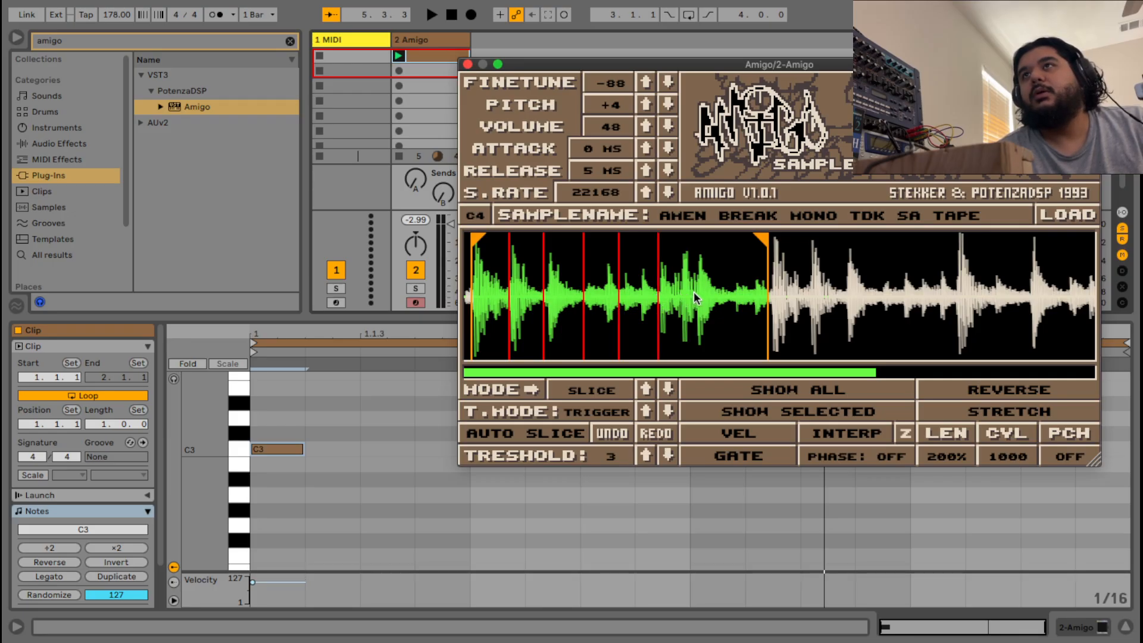
pyautogui.click(697, 296)
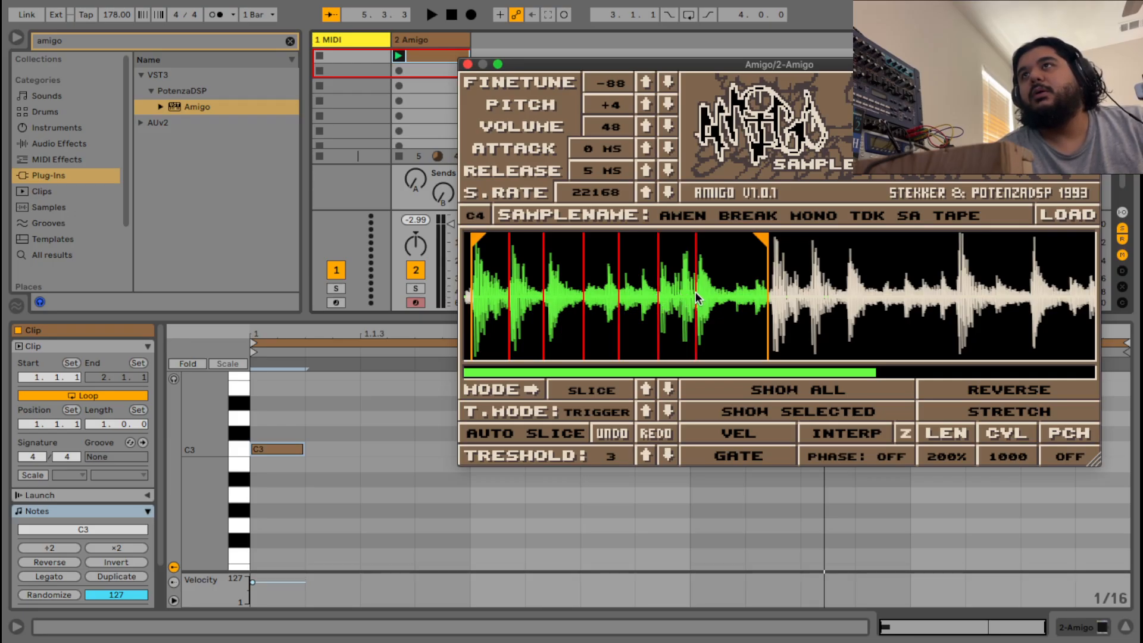
pyautogui.click(732, 293)
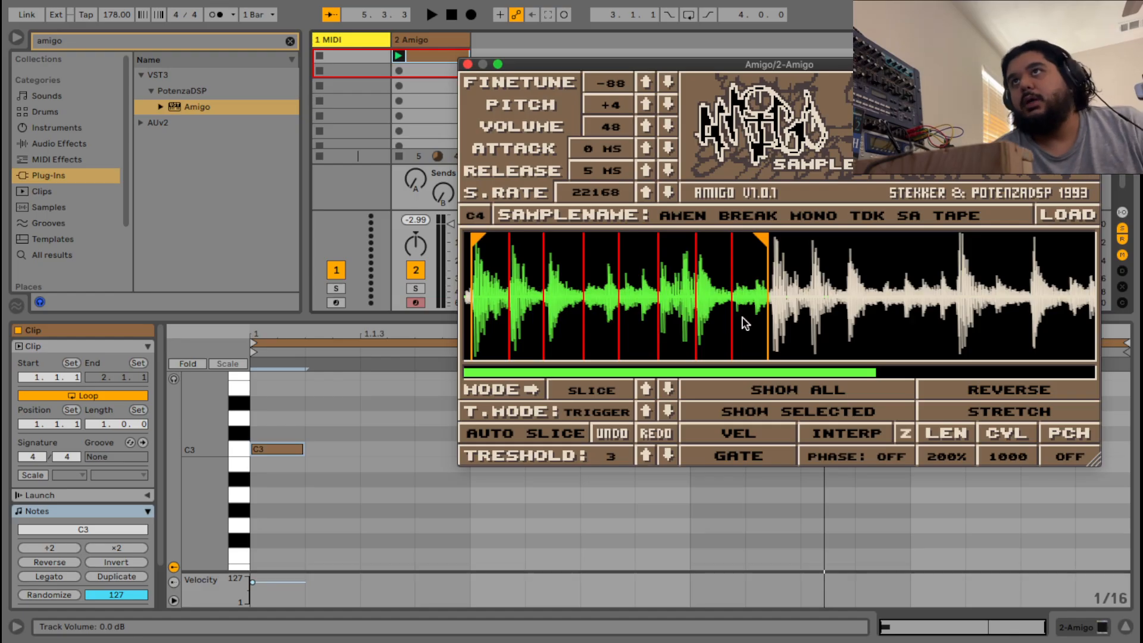
# Zoom into the Amigo waveform and drag one red slice marker left onto its hit's onset.
pyautogui.scroll(10, 732, 293)
pyautogui.scroll(-6, 732, 298)
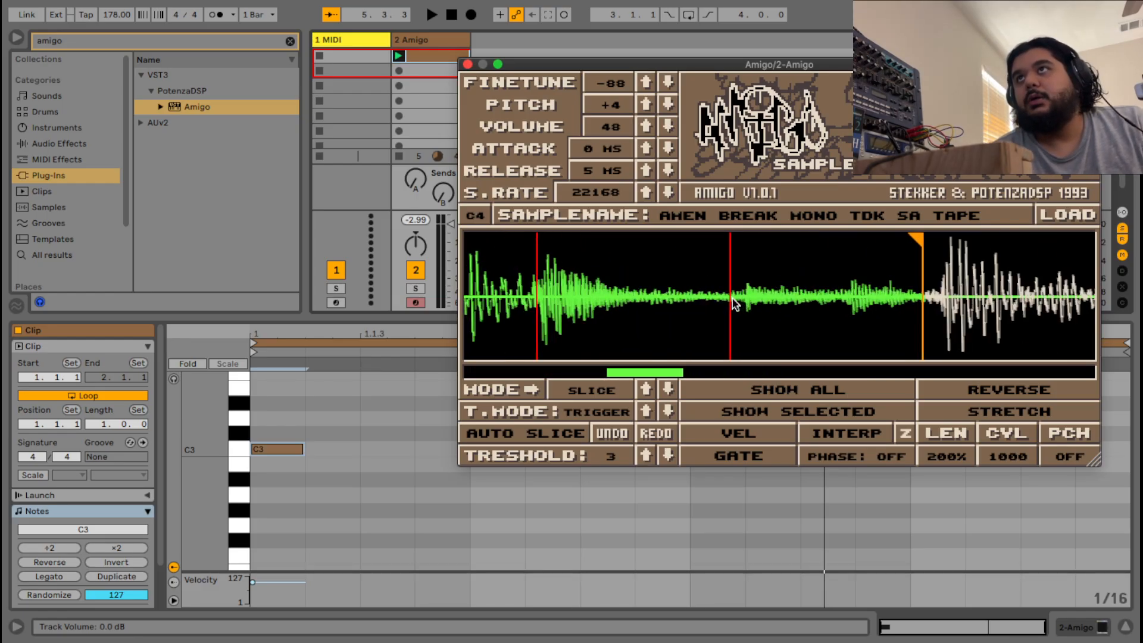
pyautogui.scroll(3, 730, 296)
pyautogui.scroll(3, 724, 297)
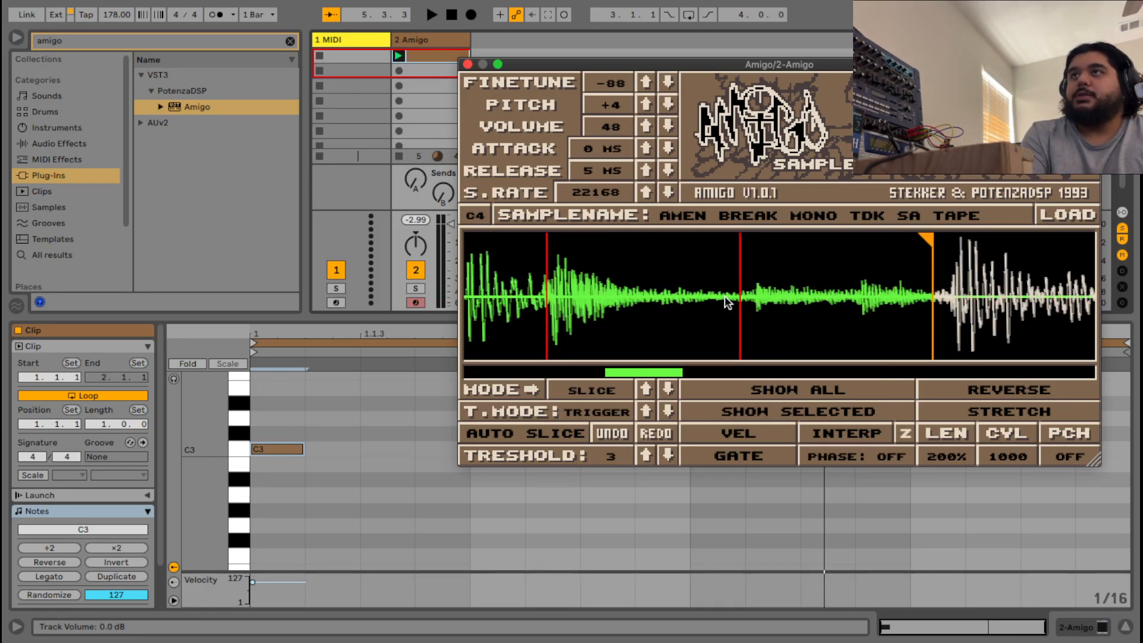
pyautogui.scroll(3, 725, 298)
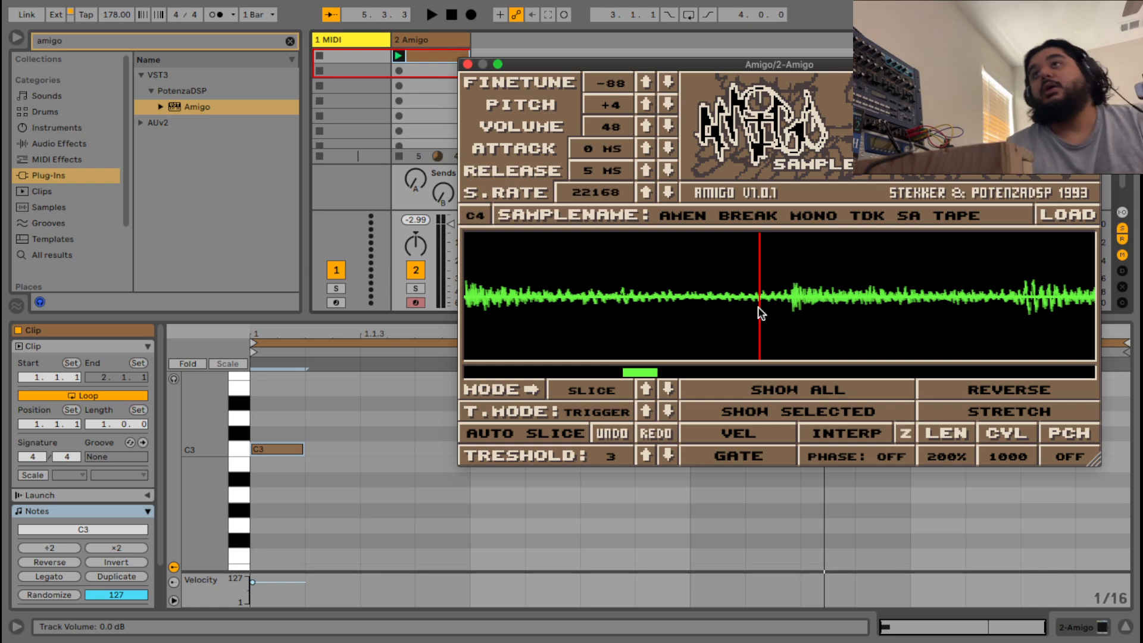
pyautogui.scroll(-6, 776, 331)
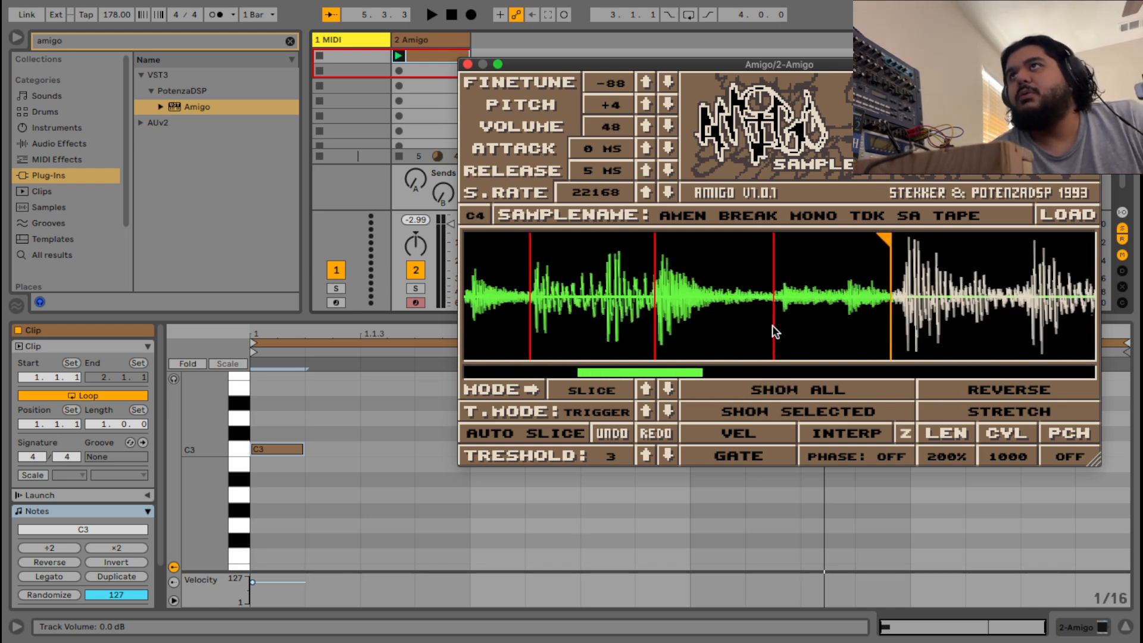
pyautogui.scroll(8, 774, 321)
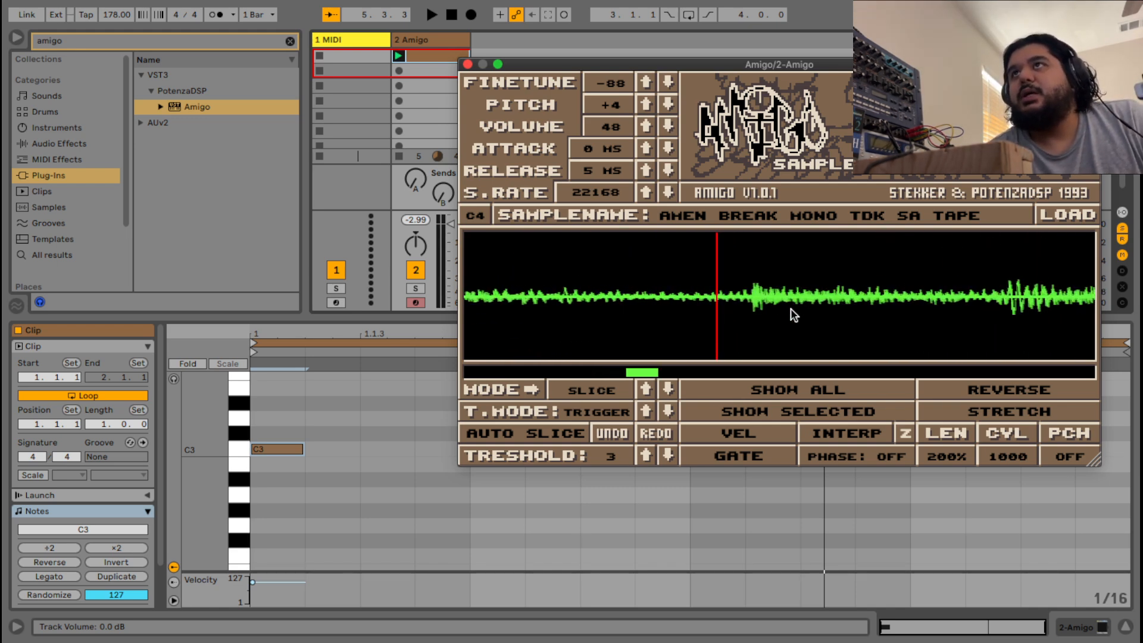
pyautogui.scroll(2, 790, 308)
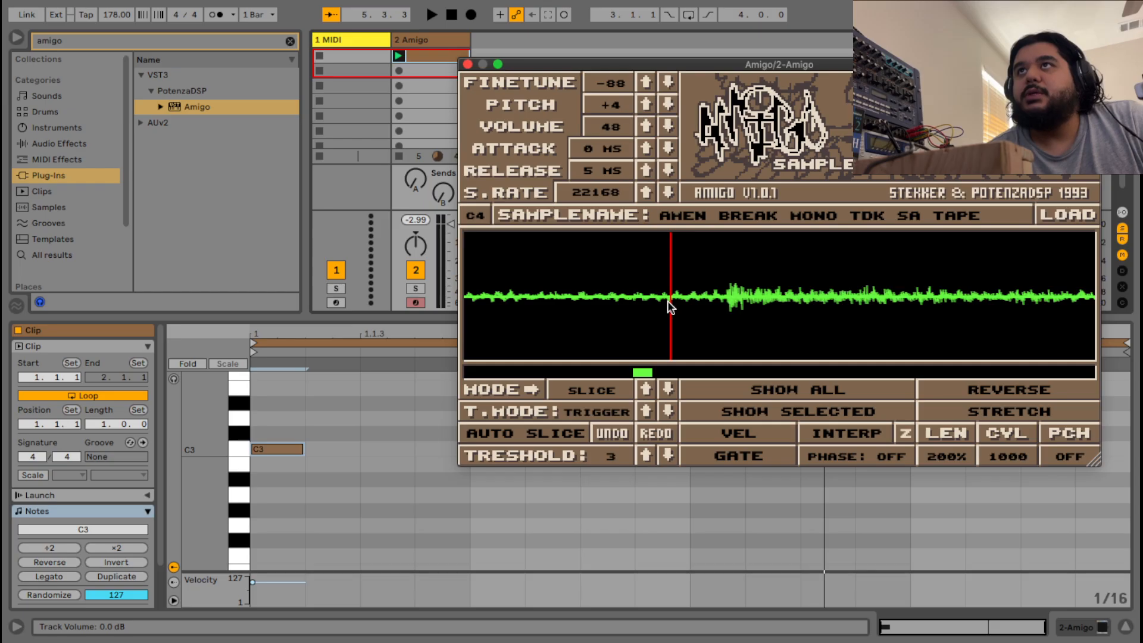
pyautogui.moveTo(671, 307); pyautogui.dragTo(649, 304)
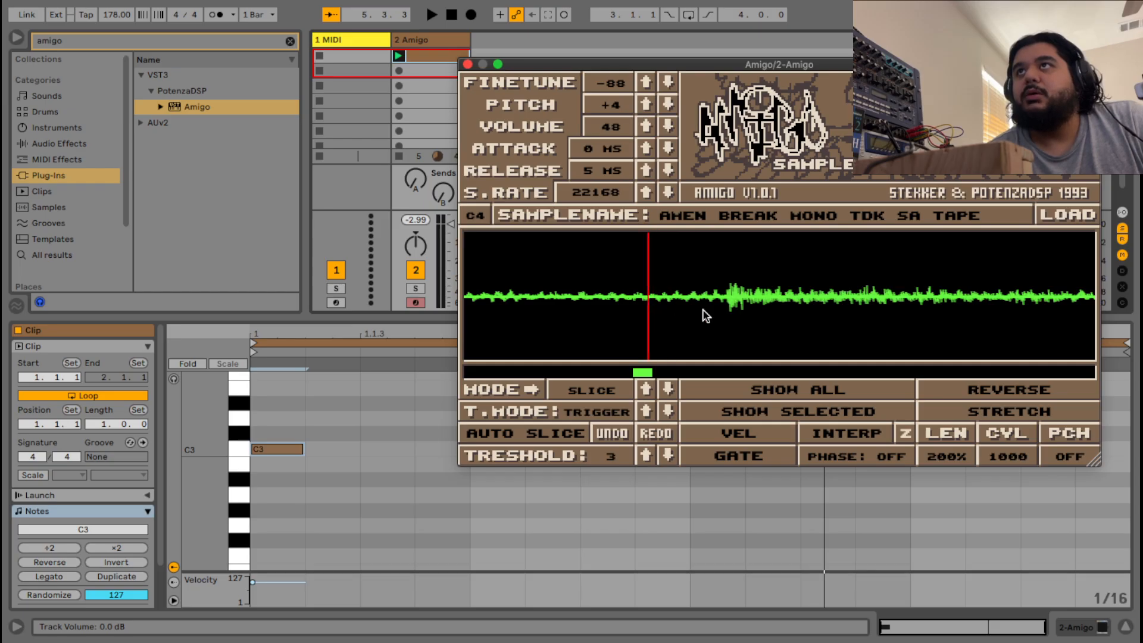
pyautogui.scroll(-4, 705, 317)
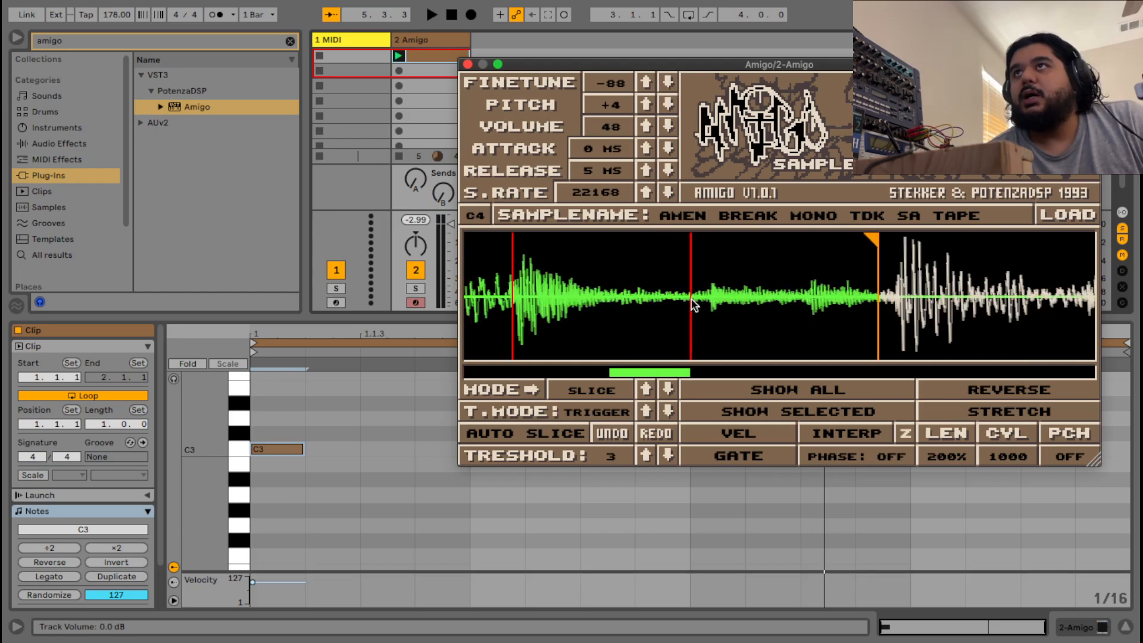
pyautogui.scroll(3, 694, 299)
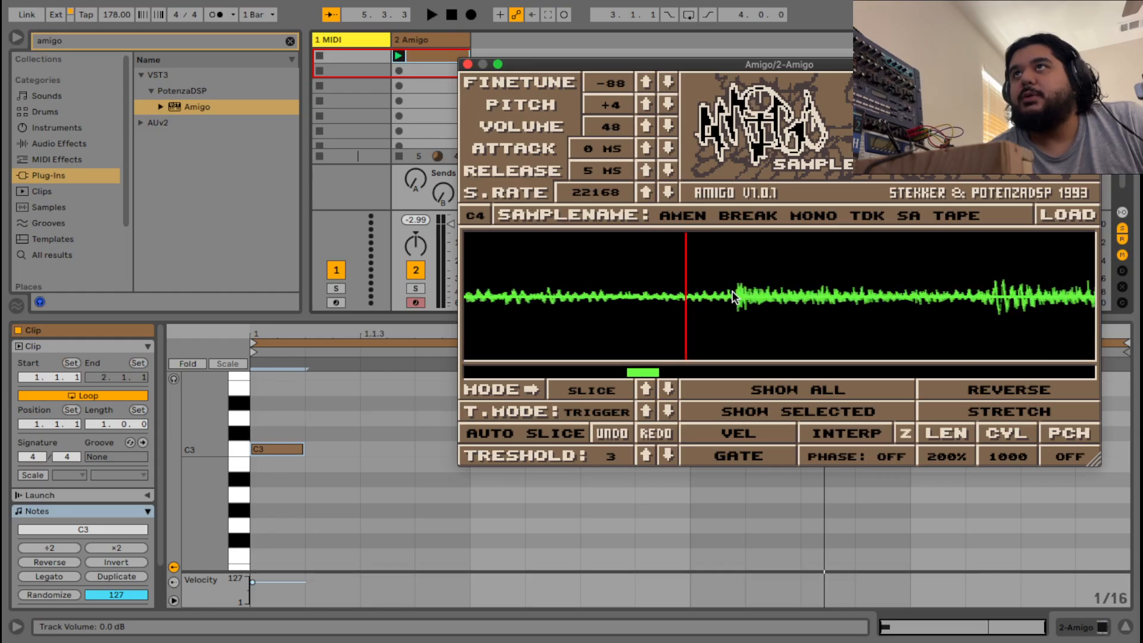
pyautogui.scroll(-2, 733, 295)
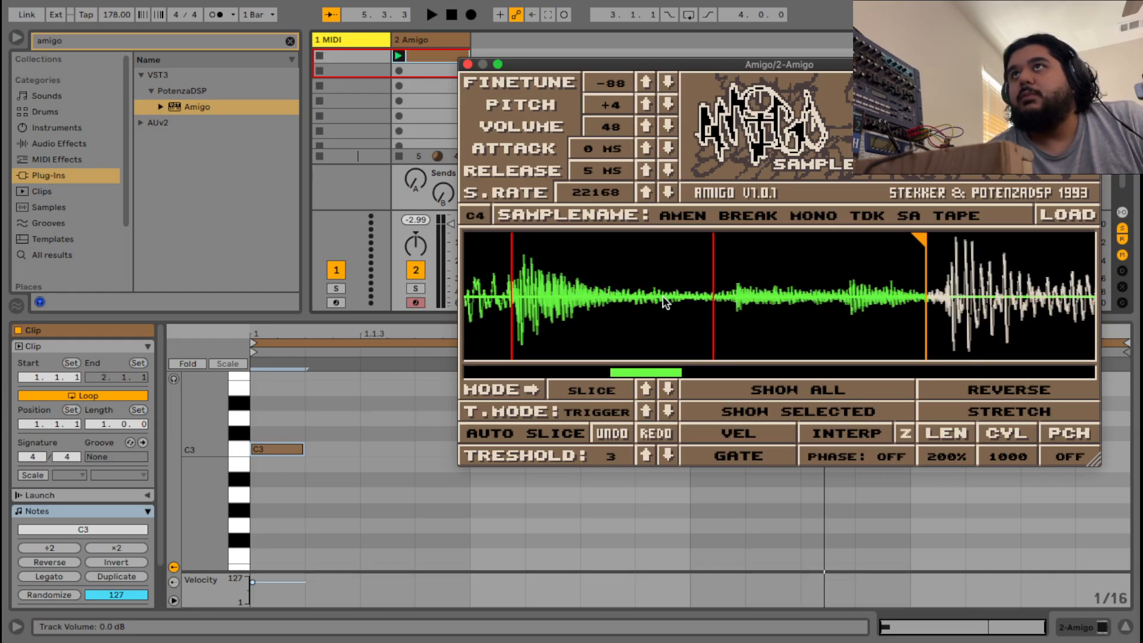
pyautogui.scroll(3, 693, 296)
pyautogui.scroll(3, 714, 297)
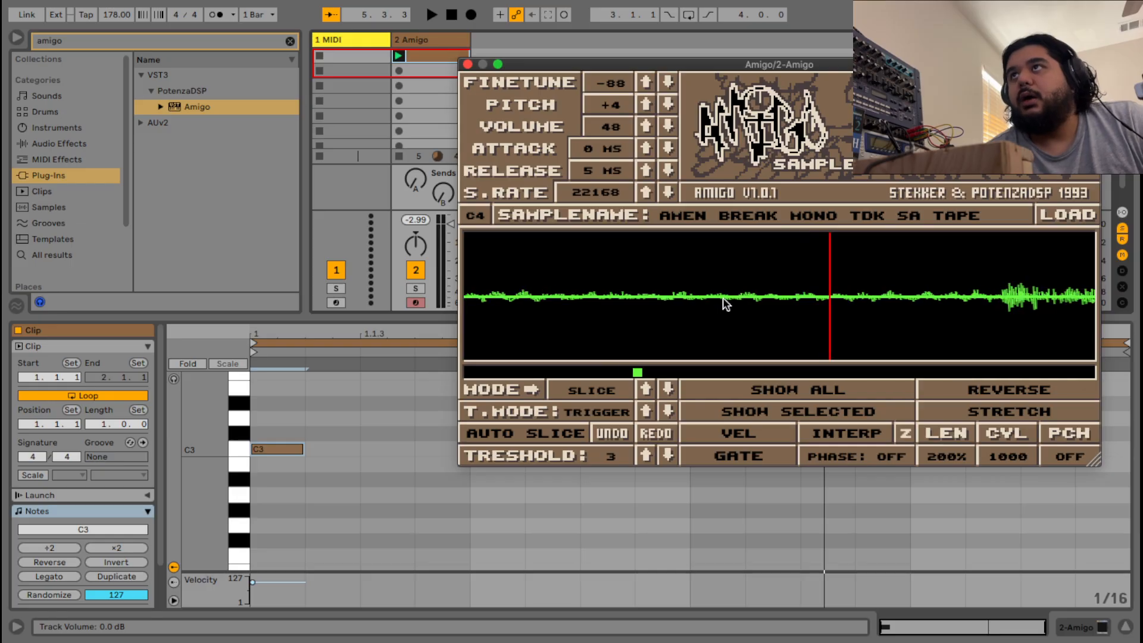
pyautogui.scroll(-4, 836, 305)
pyautogui.scroll(-4, 837, 305)
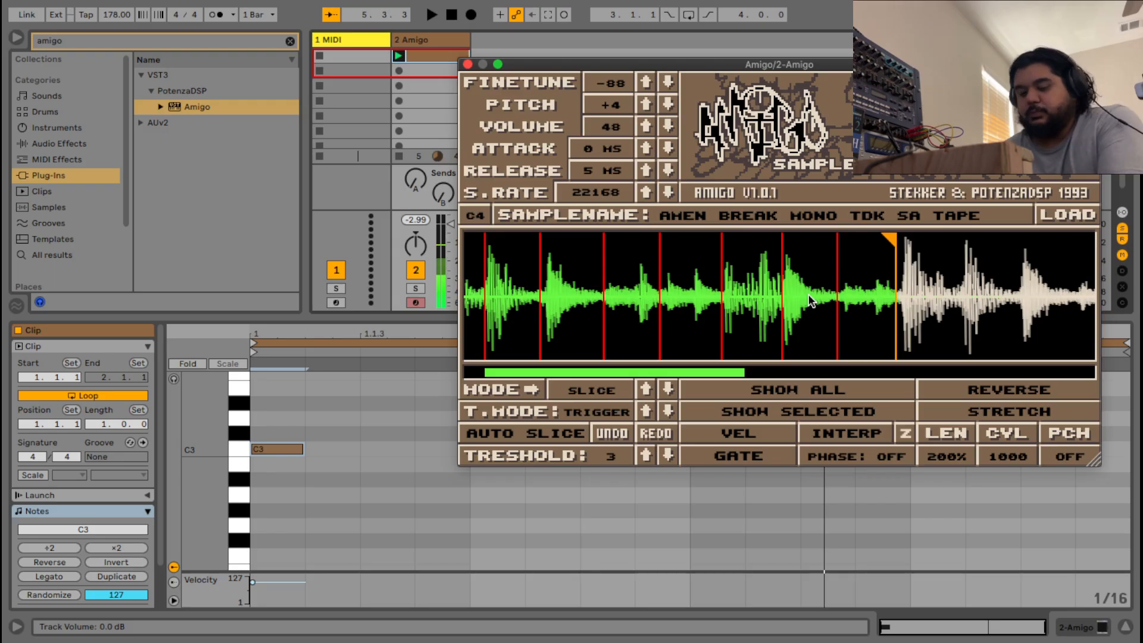
pyautogui.scroll(5, 362, 511)
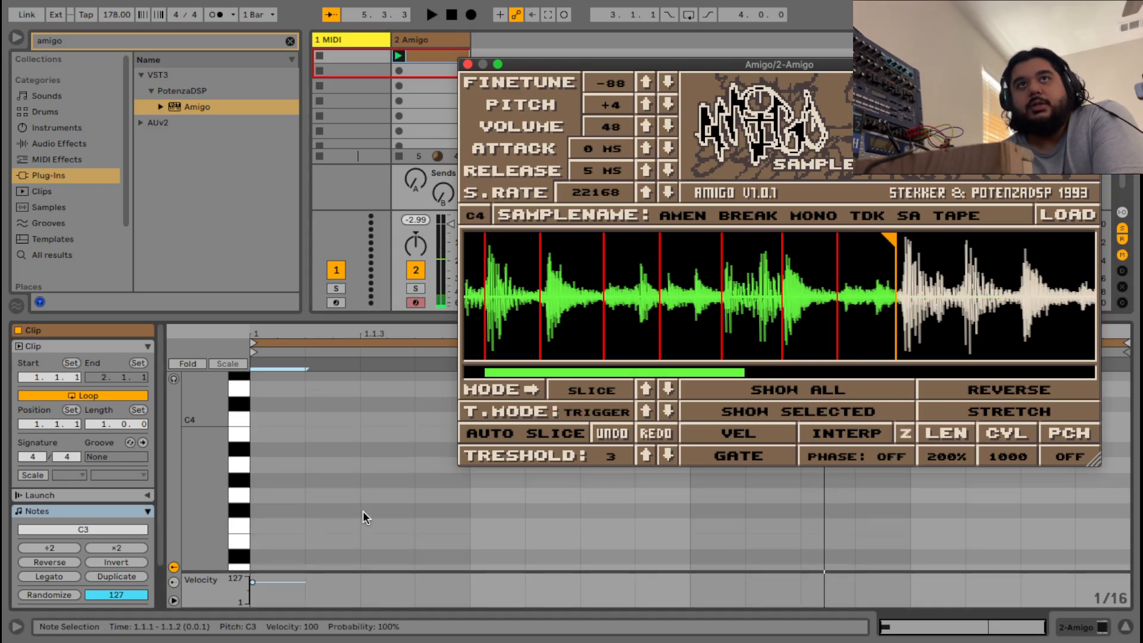
pyautogui.scroll(-2, 250, 505)
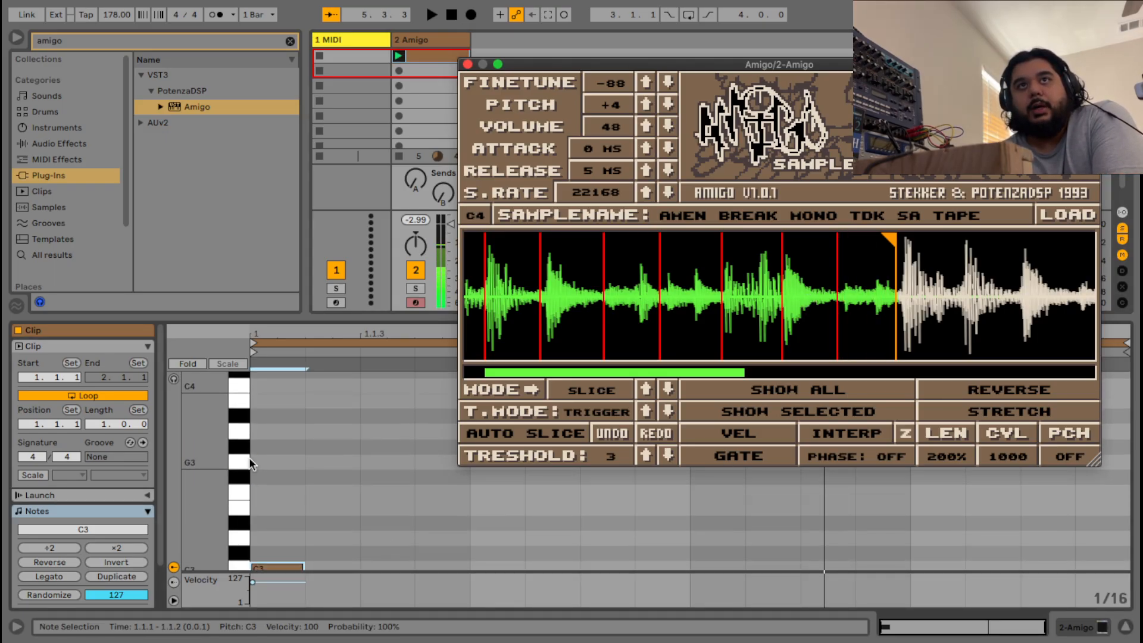
pyautogui.click(246, 461)
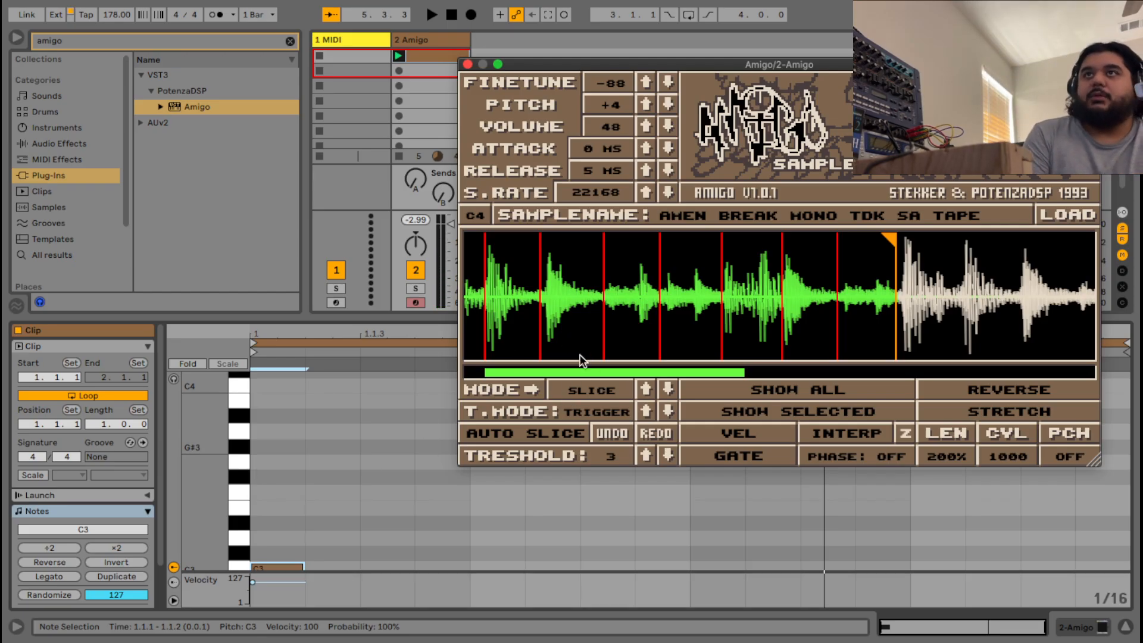
pyautogui.scroll(-5, 571, 310)
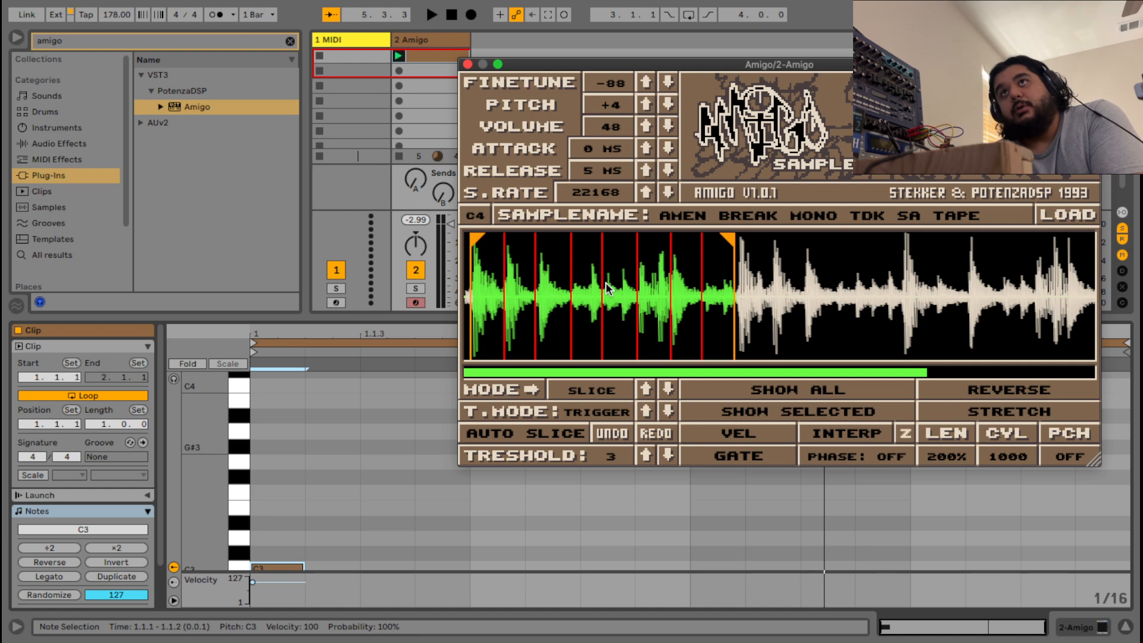
# Zoom in and drag two slice markers left to where their hits begin.
pyautogui.scroll(6, 696, 345)
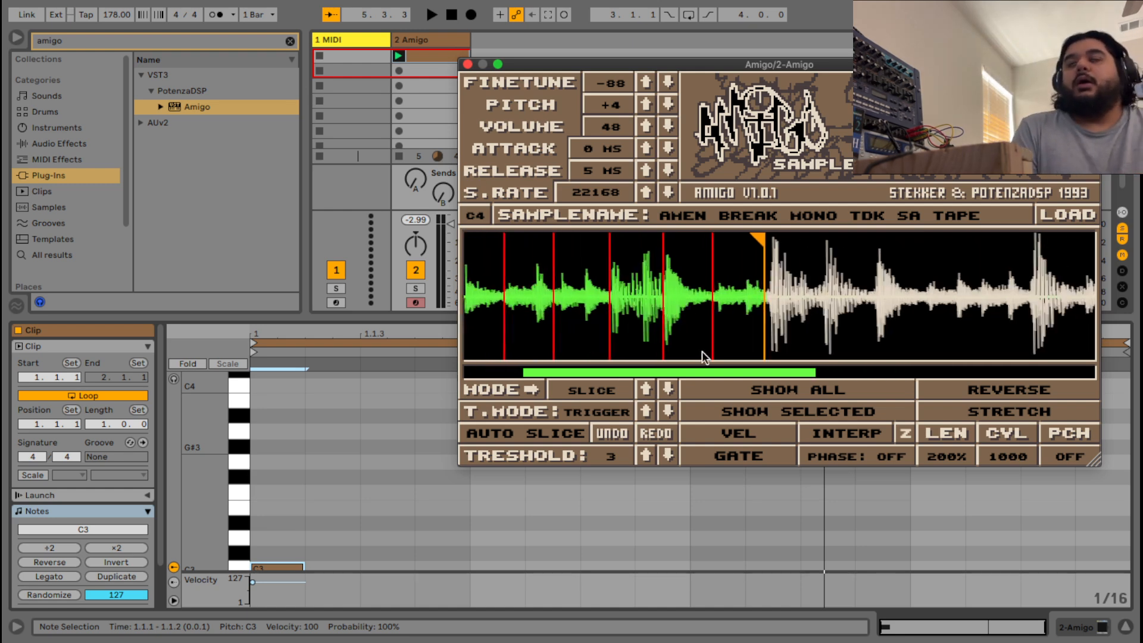
pyautogui.scroll(3, 662, 309)
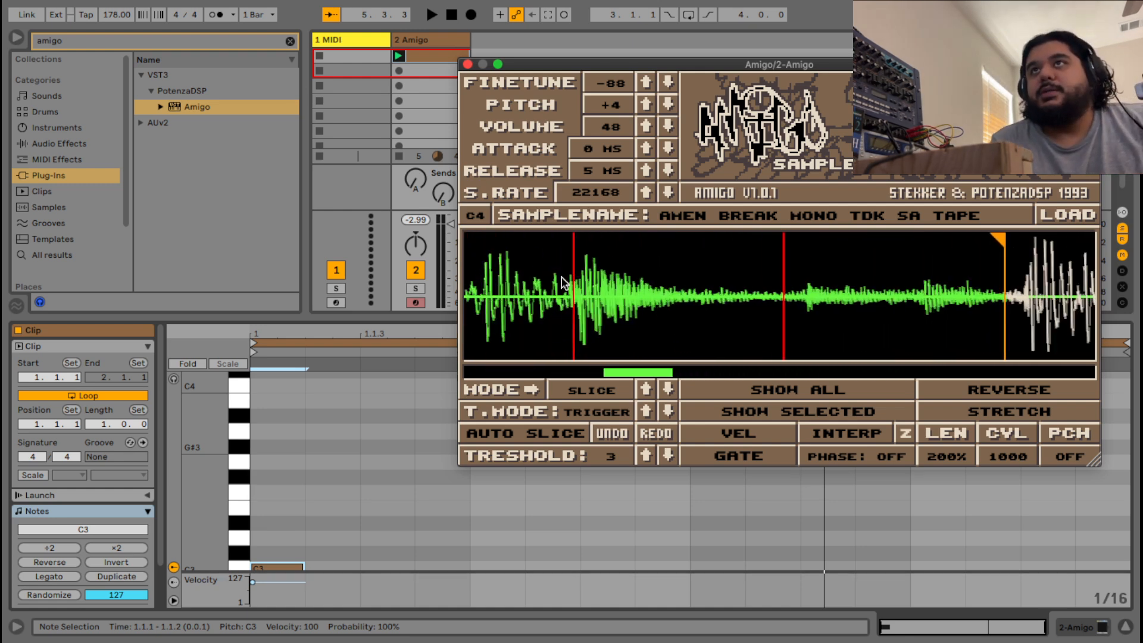
pyautogui.moveTo(541, 298); pyautogui.dragTo(507, 306)
pyautogui.scroll(3, 511, 306)
pyautogui.scroll(-2, 512, 308)
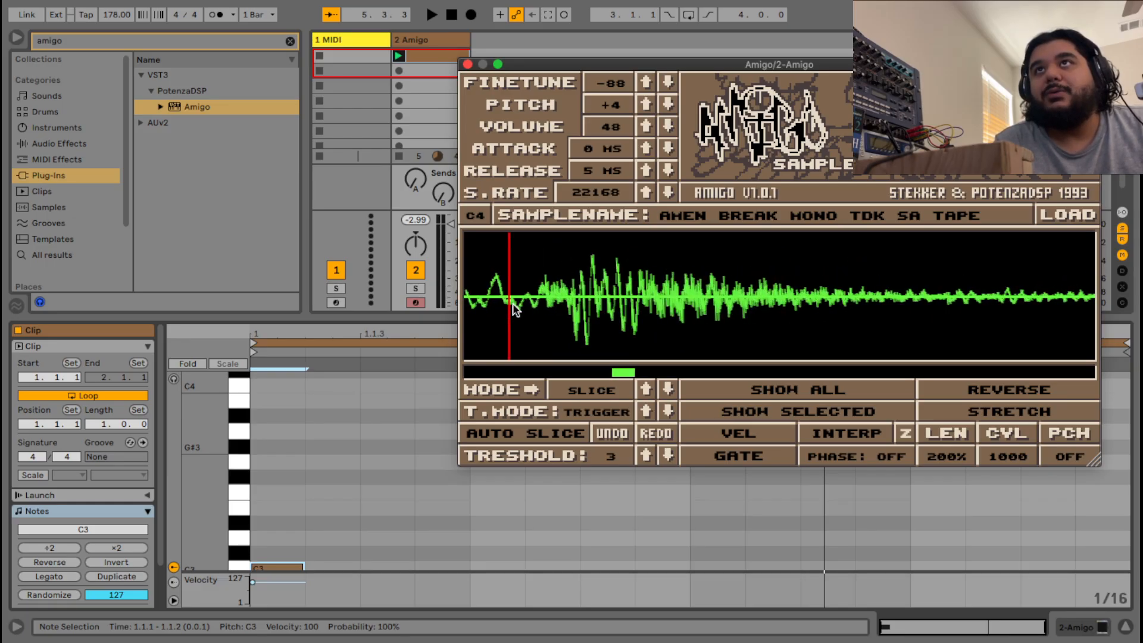
pyautogui.scroll(2, 512, 305)
pyautogui.scroll(2, 510, 303)
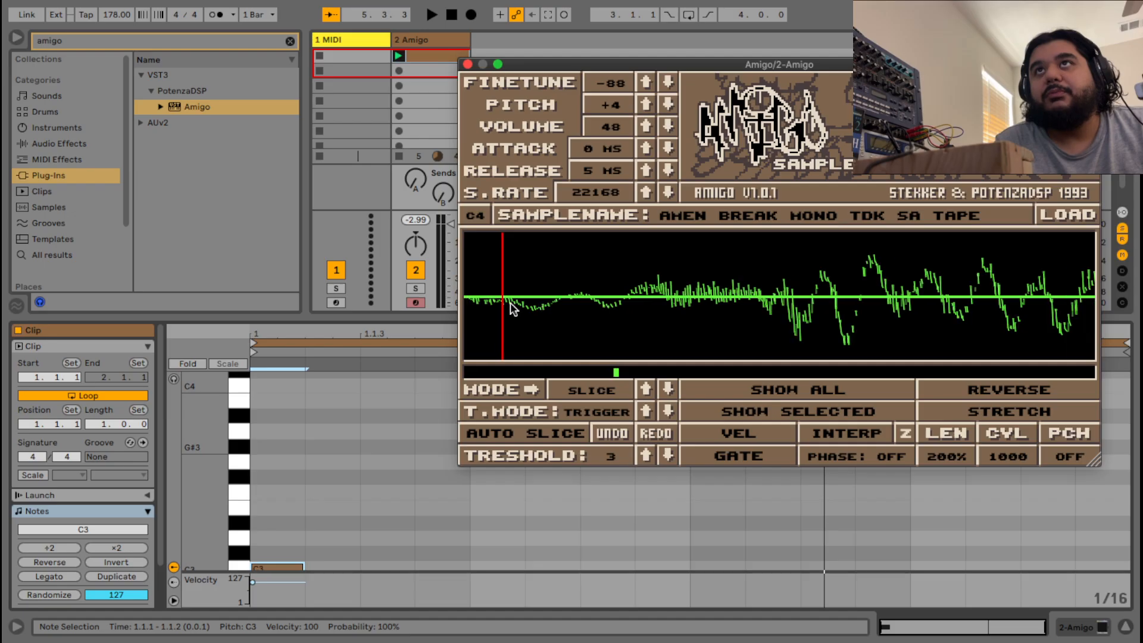
pyautogui.moveTo(508, 302); pyautogui.dragTo(469, 301)
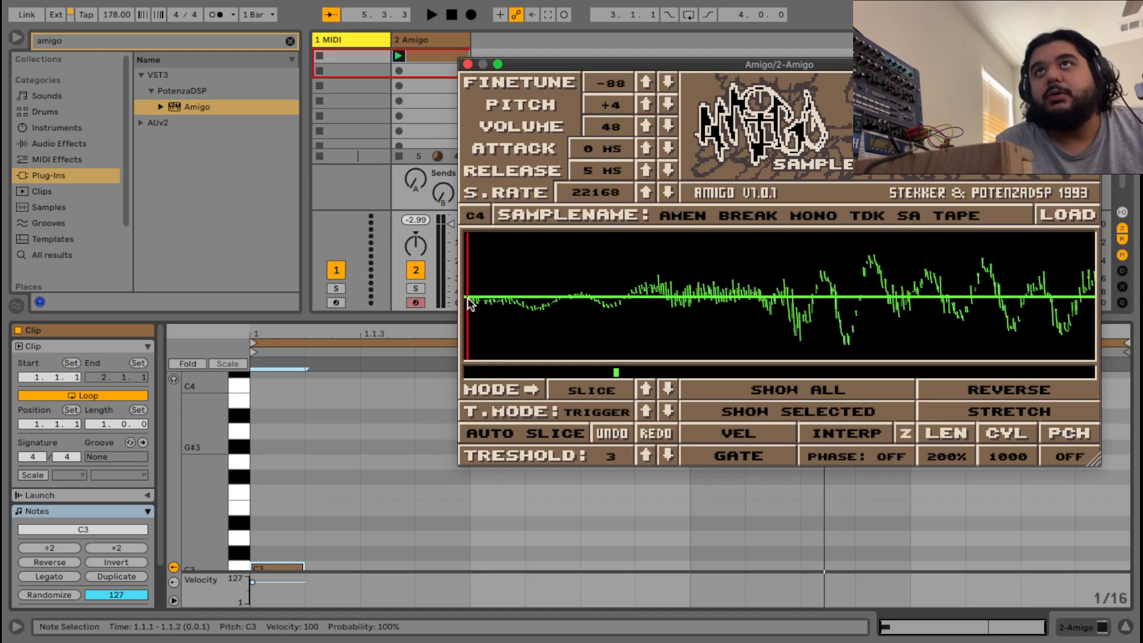
# Move along the waveform with the green overview bar and fine-tune further slice positions.
pyautogui.scroll(-4, 500, 306)
pyautogui.scroll(-1, 535, 306)
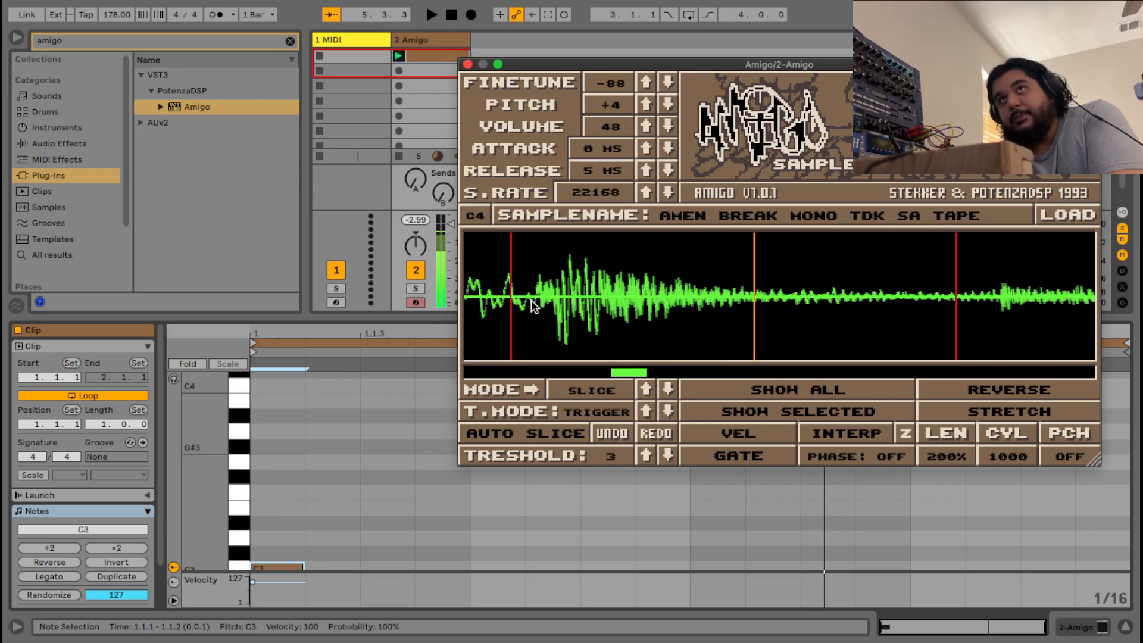
pyautogui.scroll(2, 602, 301)
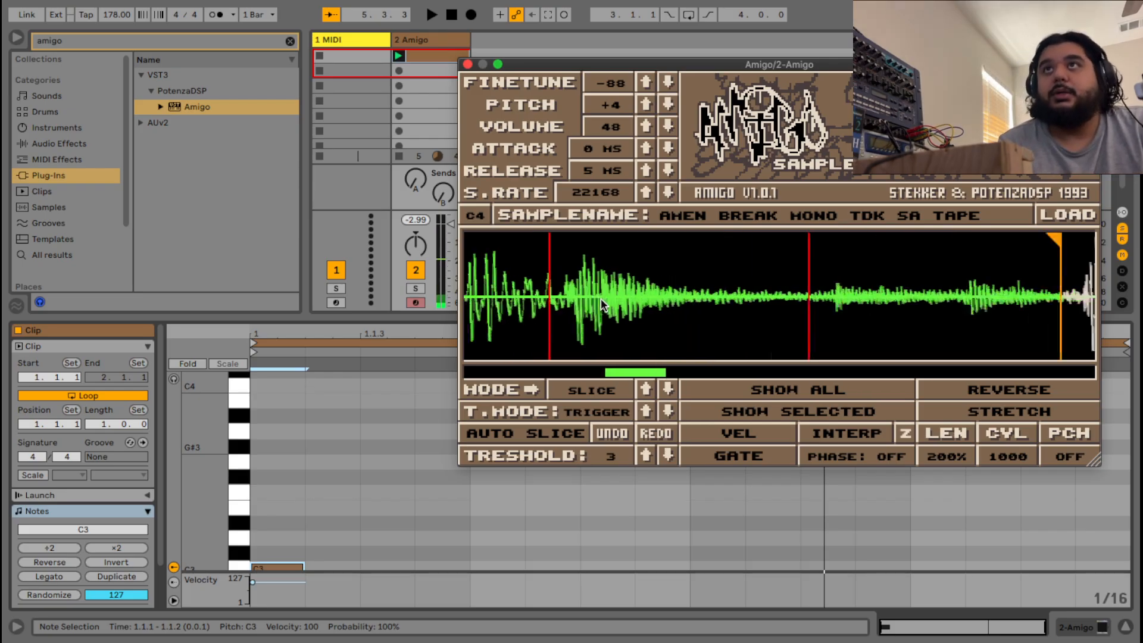
pyautogui.scroll(-1, 602, 300)
pyautogui.moveTo(655, 367); pyautogui.dragTo(634, 365)
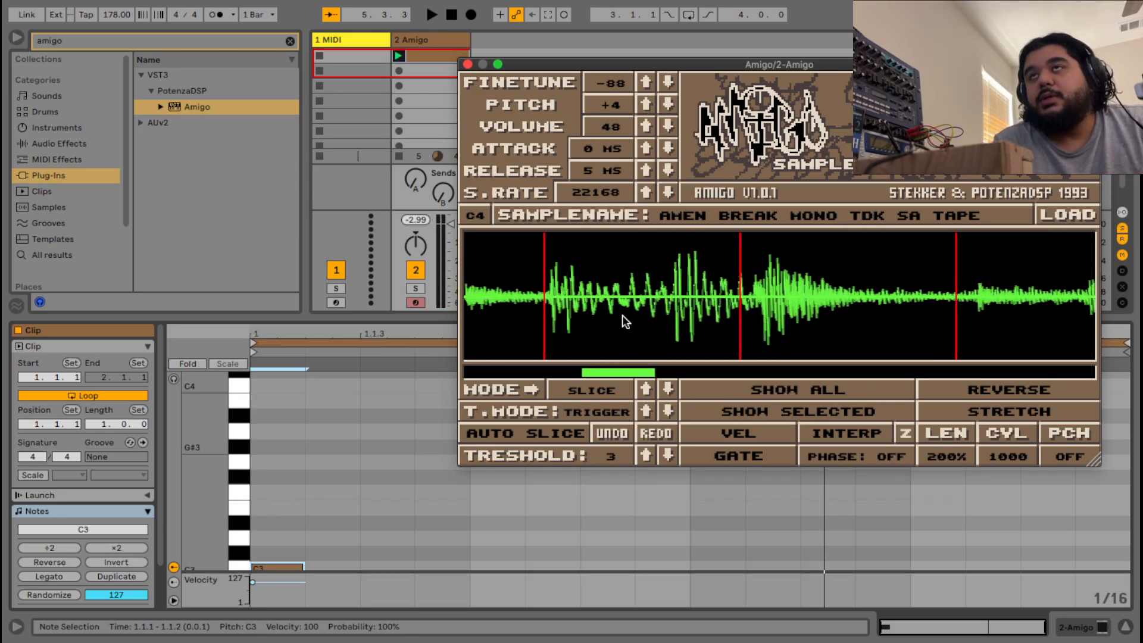
pyautogui.scroll(1, 622, 316)
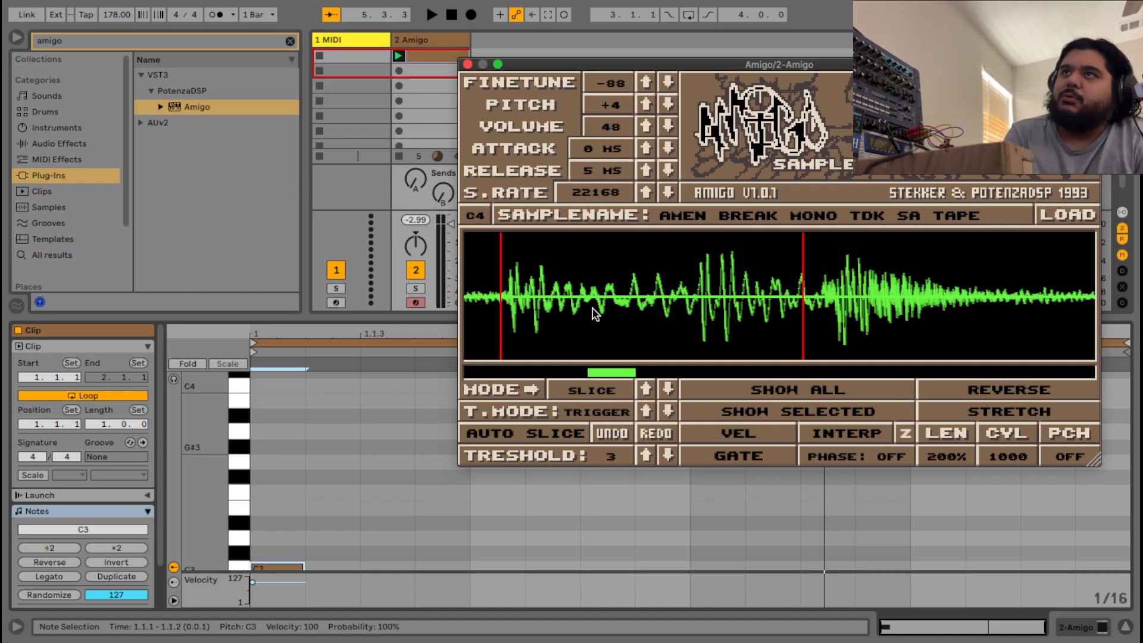
pyautogui.scroll(2, 536, 274)
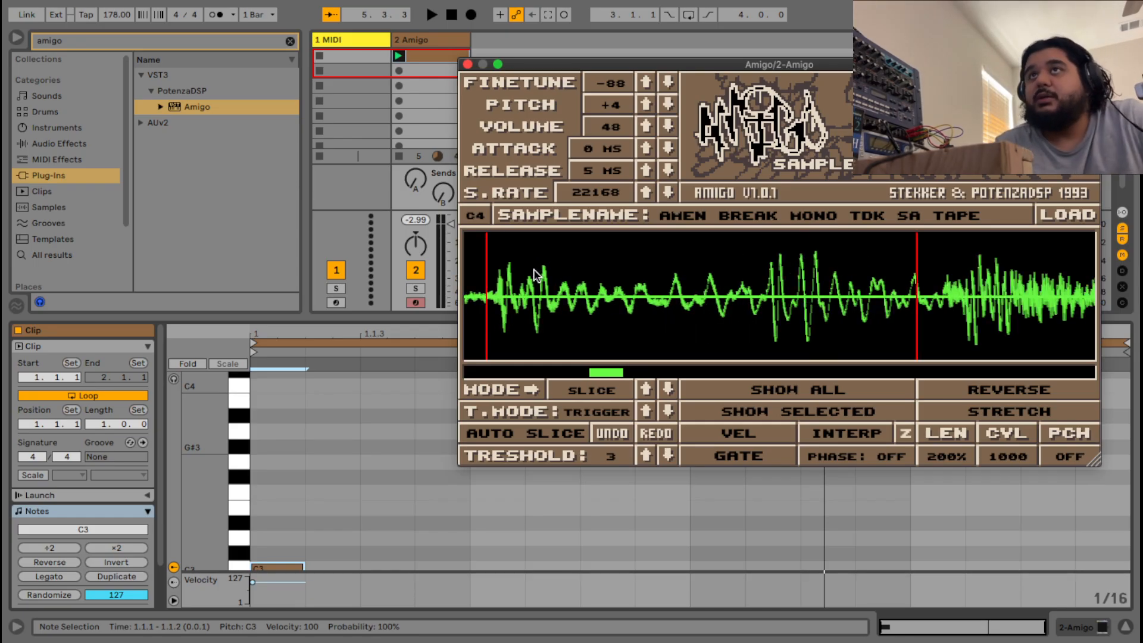
pyautogui.moveTo(607, 366); pyautogui.dragTo(603, 367)
pyautogui.scroll(3, 598, 313)
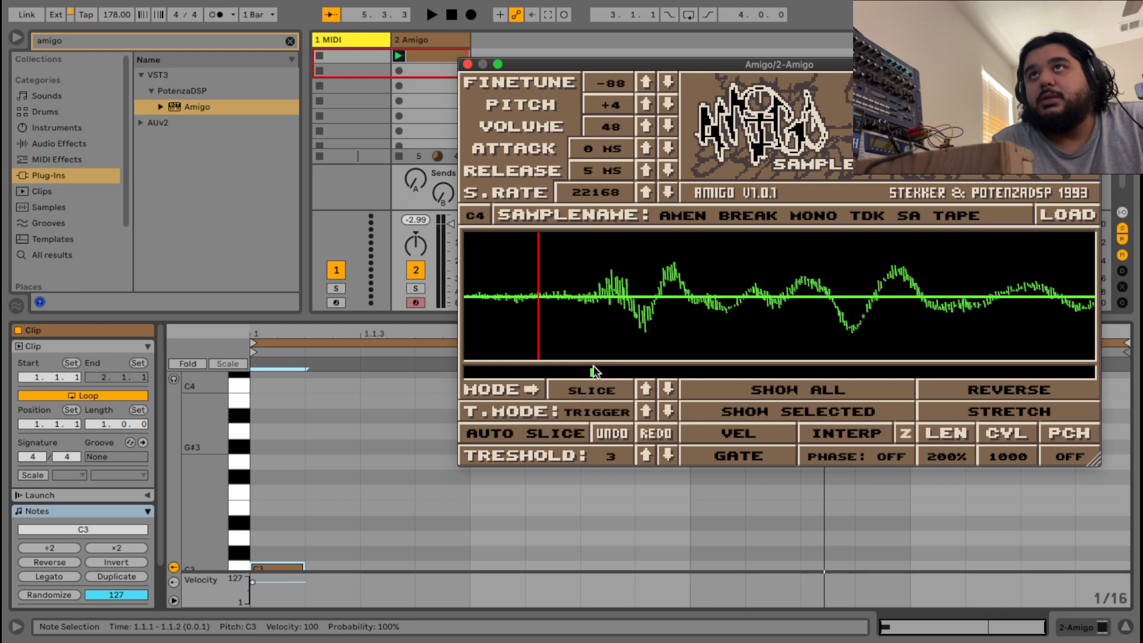
pyautogui.moveTo(593, 366); pyautogui.dragTo(592, 374)
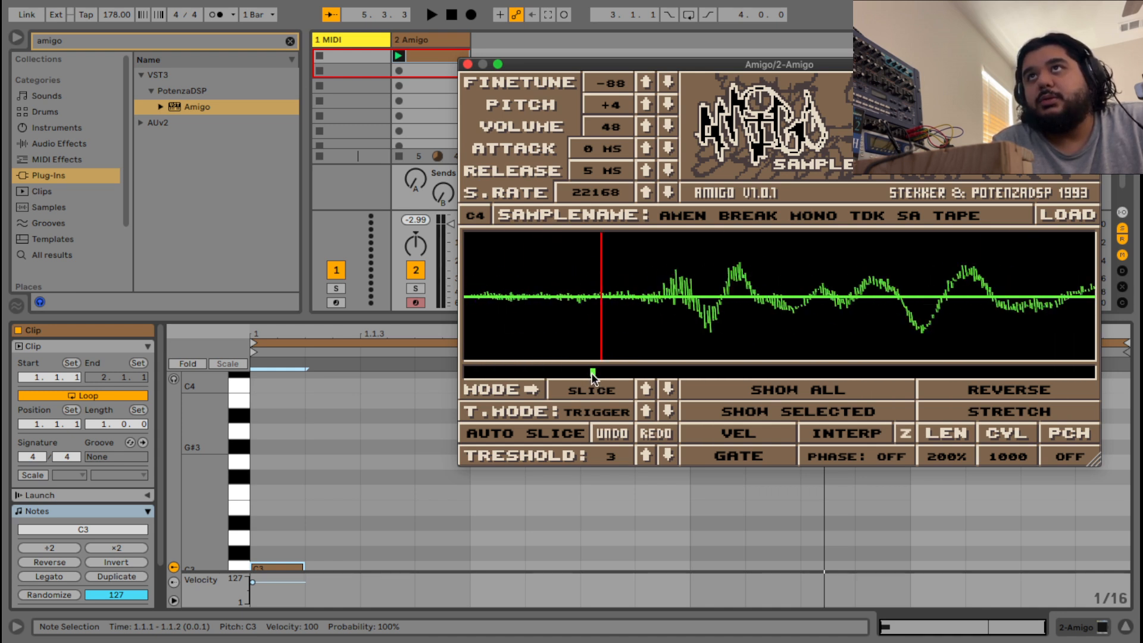
pyautogui.scroll(3, 658, 293)
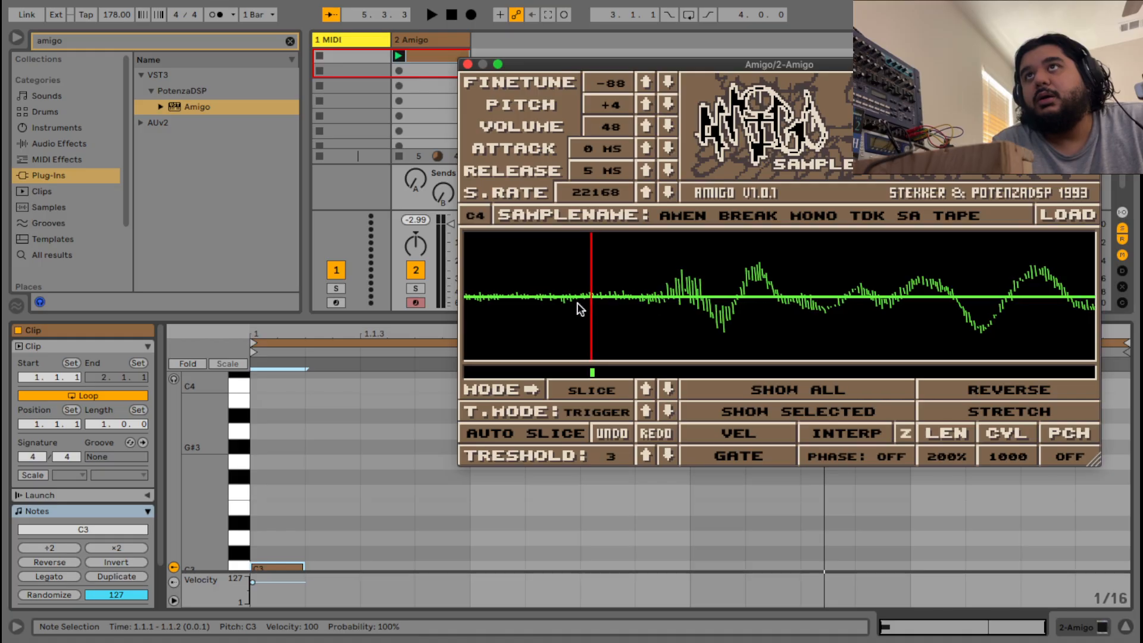
# Move one Amigo slice marker slightly earlier onto the start of its drum hit.
pyautogui.scroll(2, 598, 303)
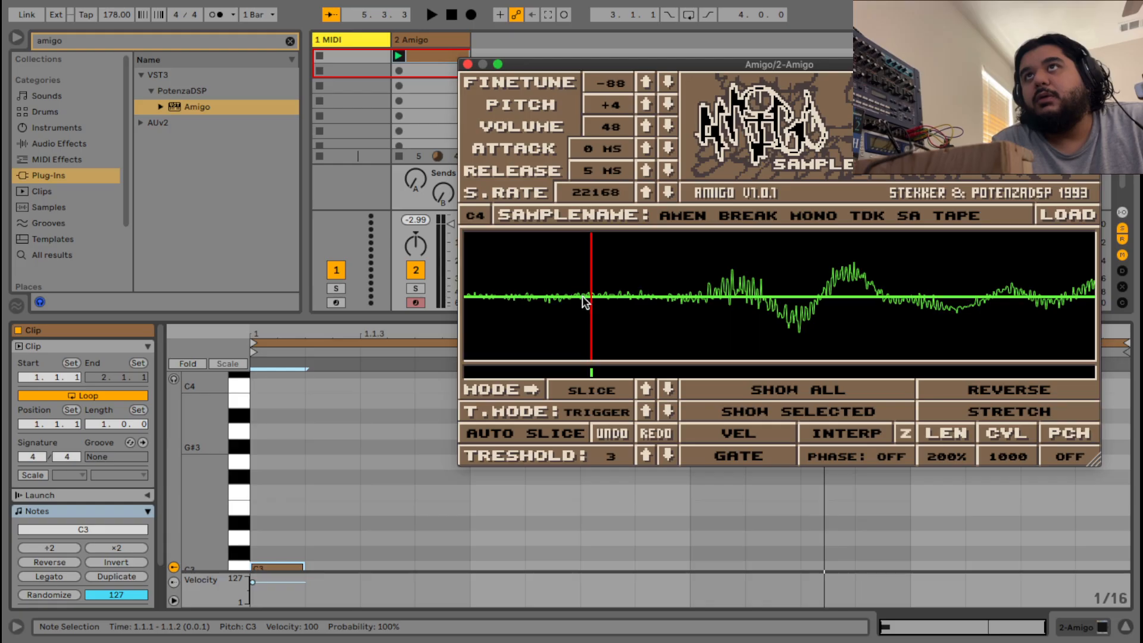
pyautogui.moveTo(589, 296); pyautogui.dragTo(573, 295)
pyautogui.scroll(-5, 641, 291)
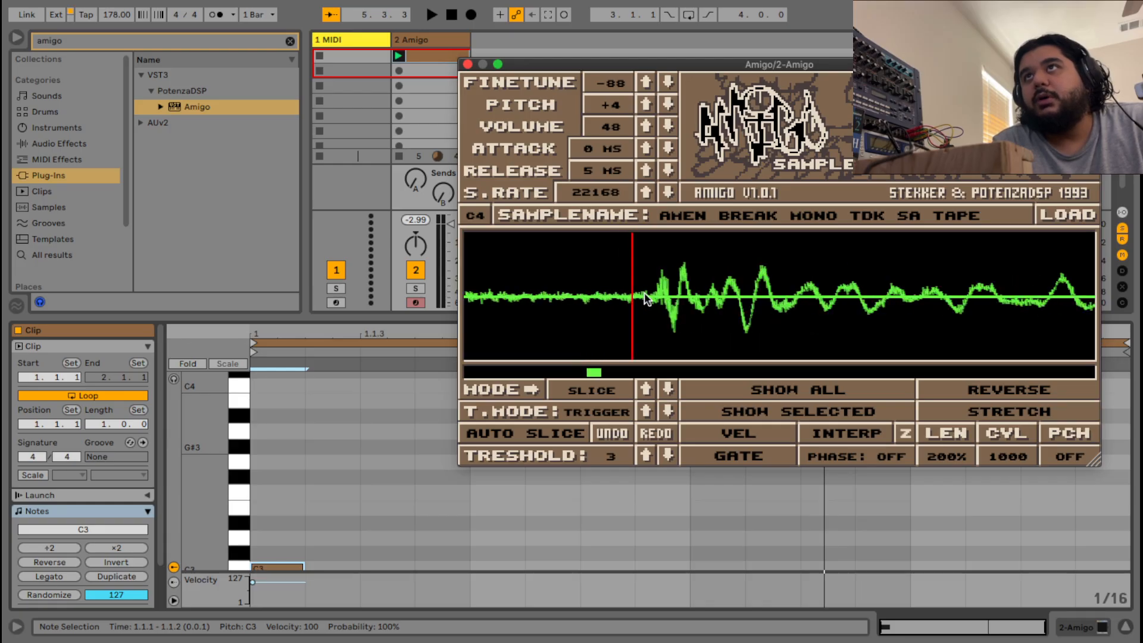
pyautogui.scroll(-3, 644, 292)
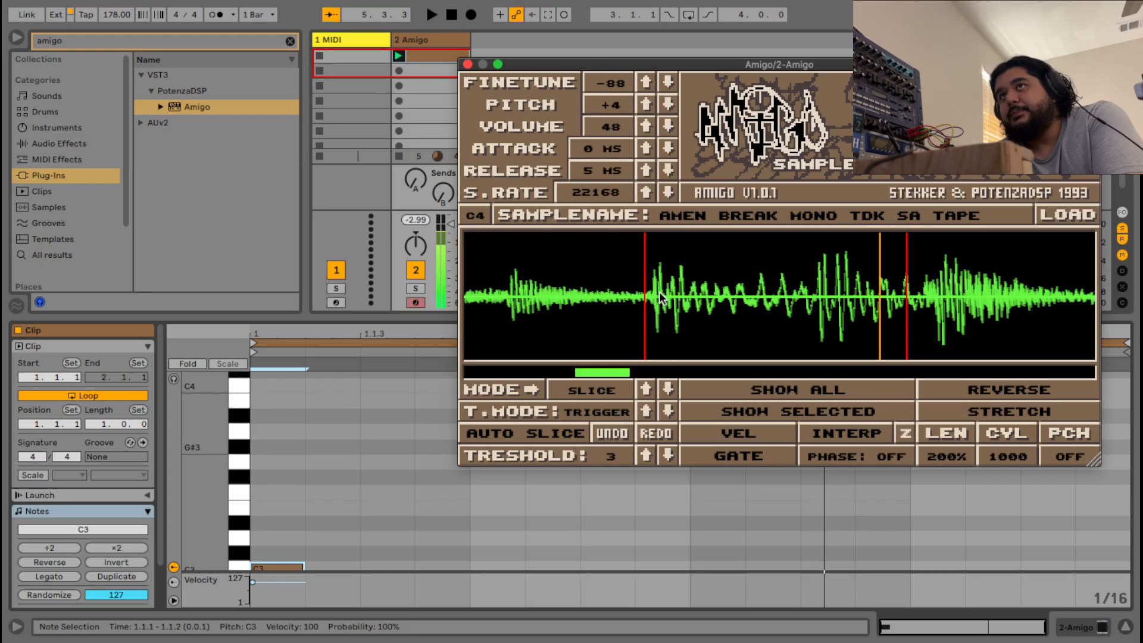
pyautogui.scroll(6, 899, 322)
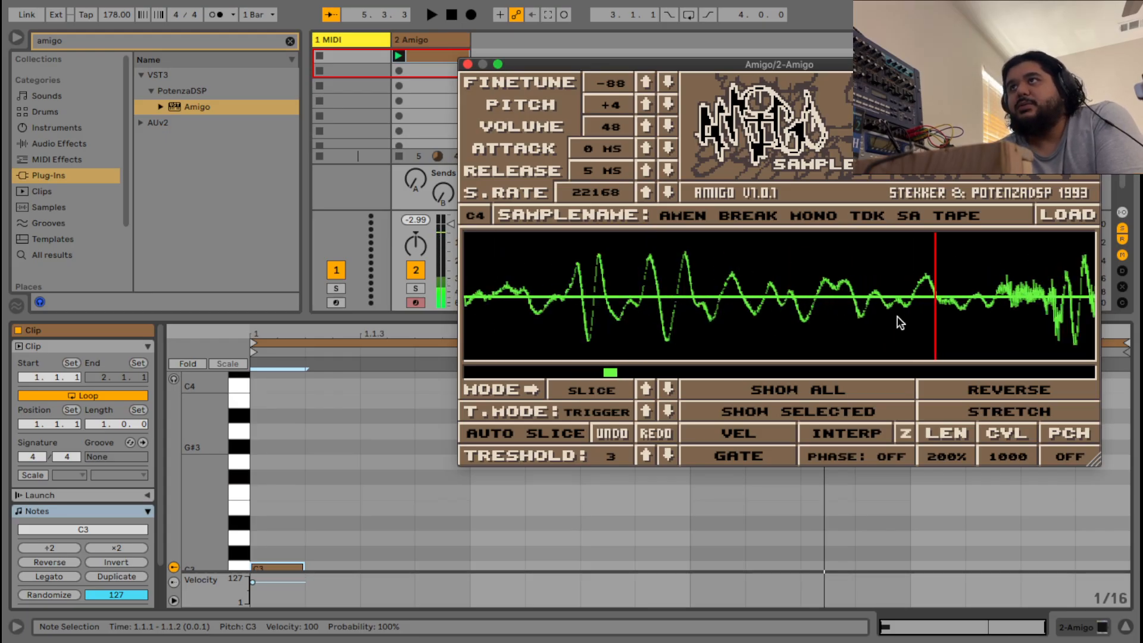
pyautogui.scroll(-6, 895, 316)
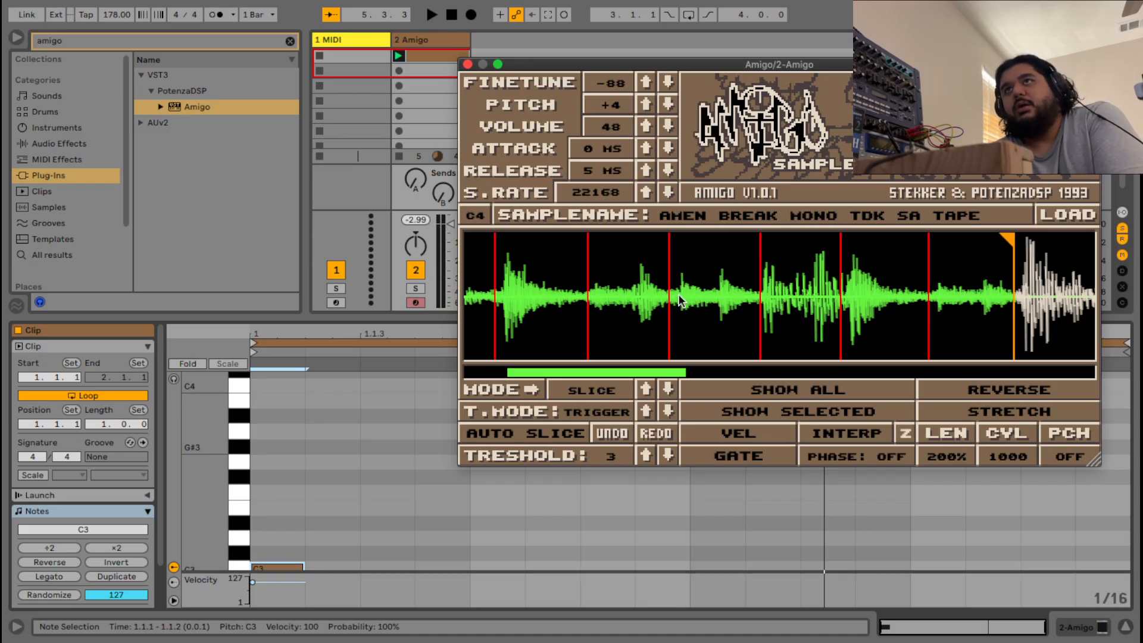
pyautogui.scroll(6, 678, 294)
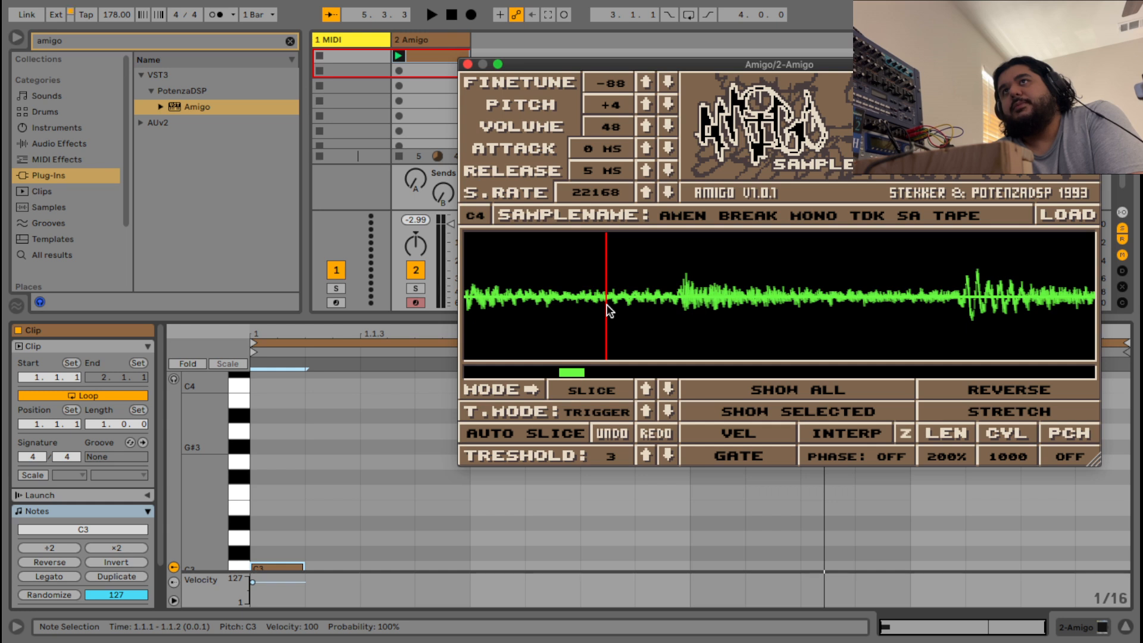
pyautogui.scroll(6, 613, 307)
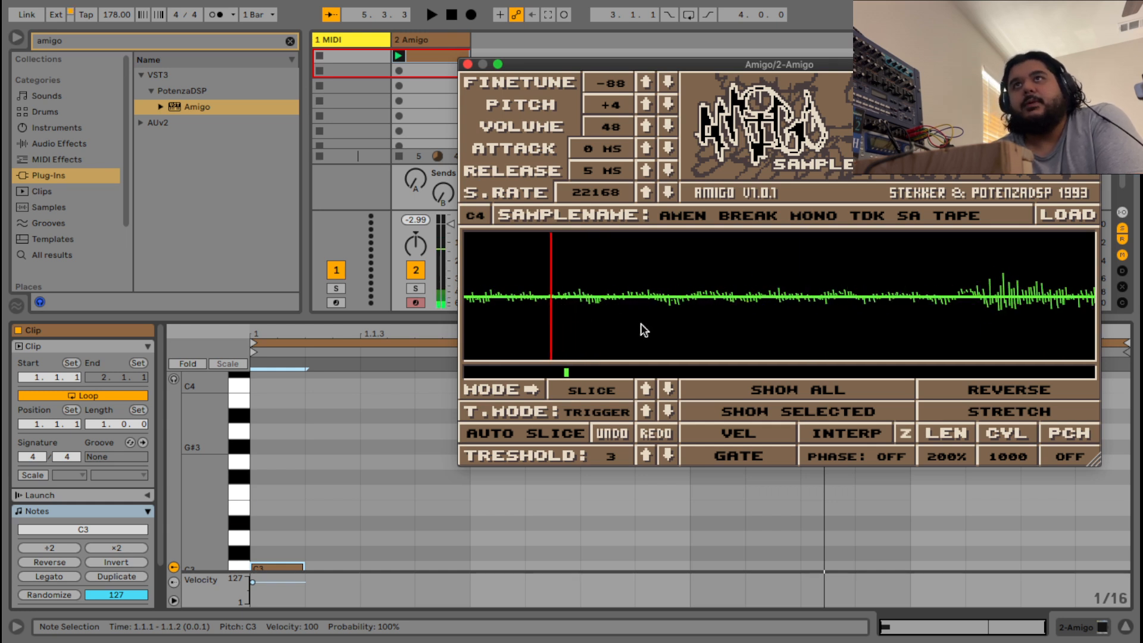
pyautogui.scroll(-6, 625, 319)
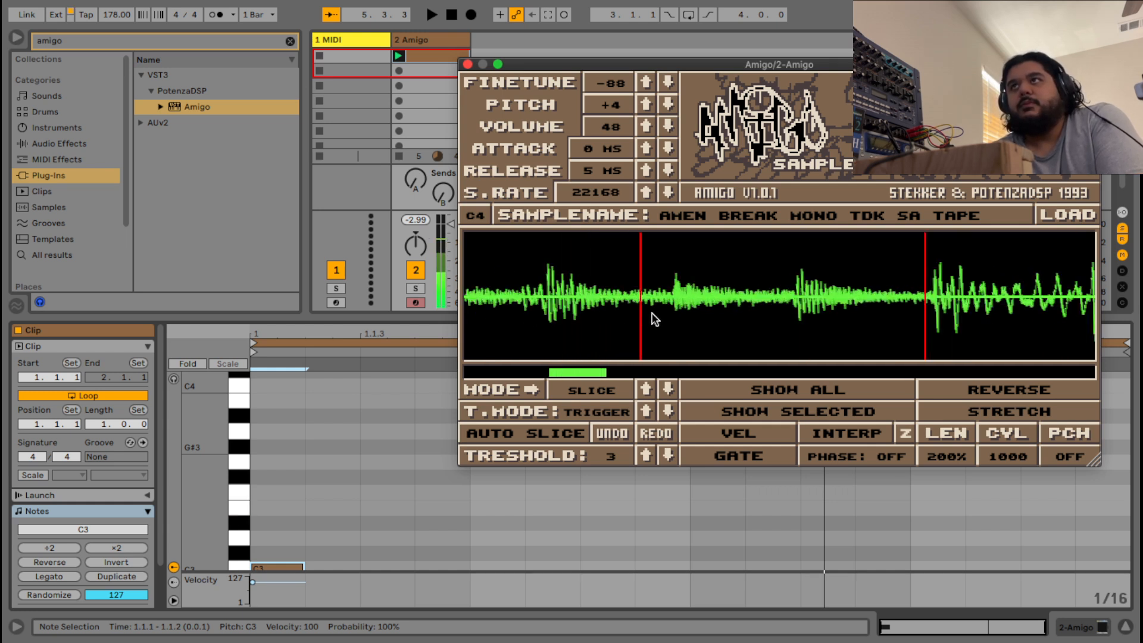
pyautogui.scroll(8, 648, 314)
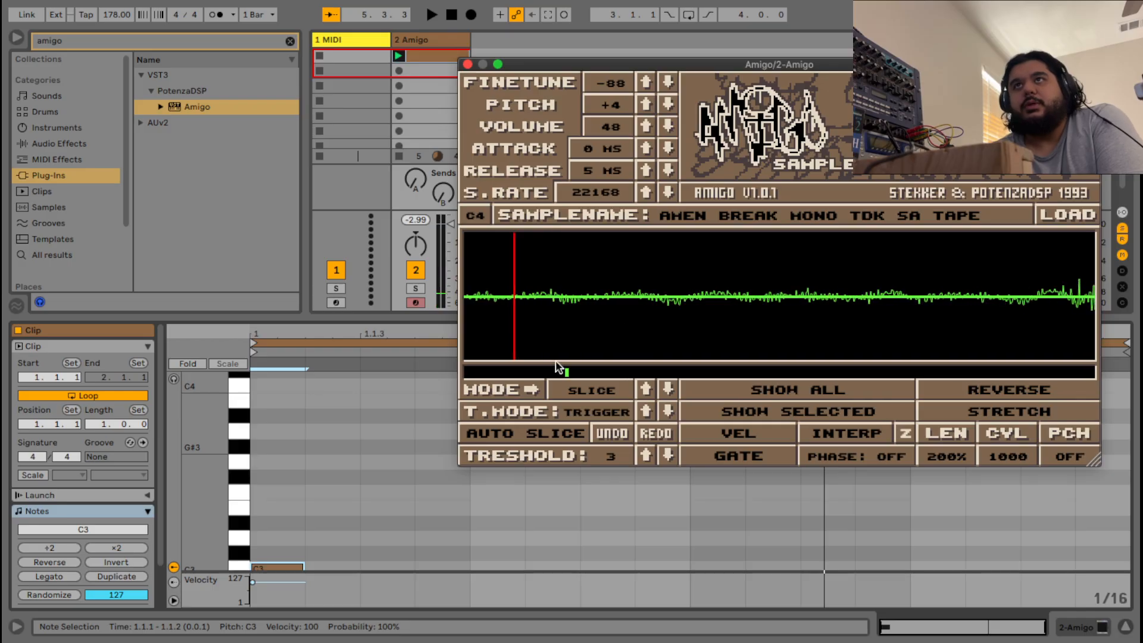
# Zoom closer into the waveform and shift the next slice marker later onto its hit's transient.
pyautogui.moveTo(555, 361); pyautogui.dragTo(563, 371)
pyautogui.scroll(4, 735, 313)
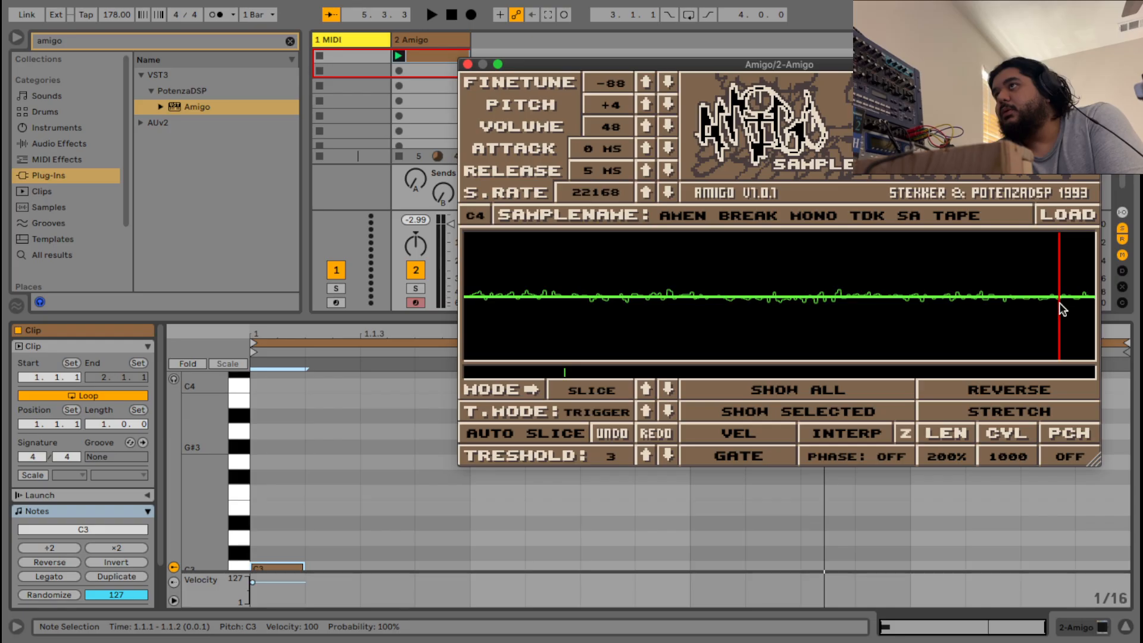
pyautogui.scroll(-6, 1059, 307)
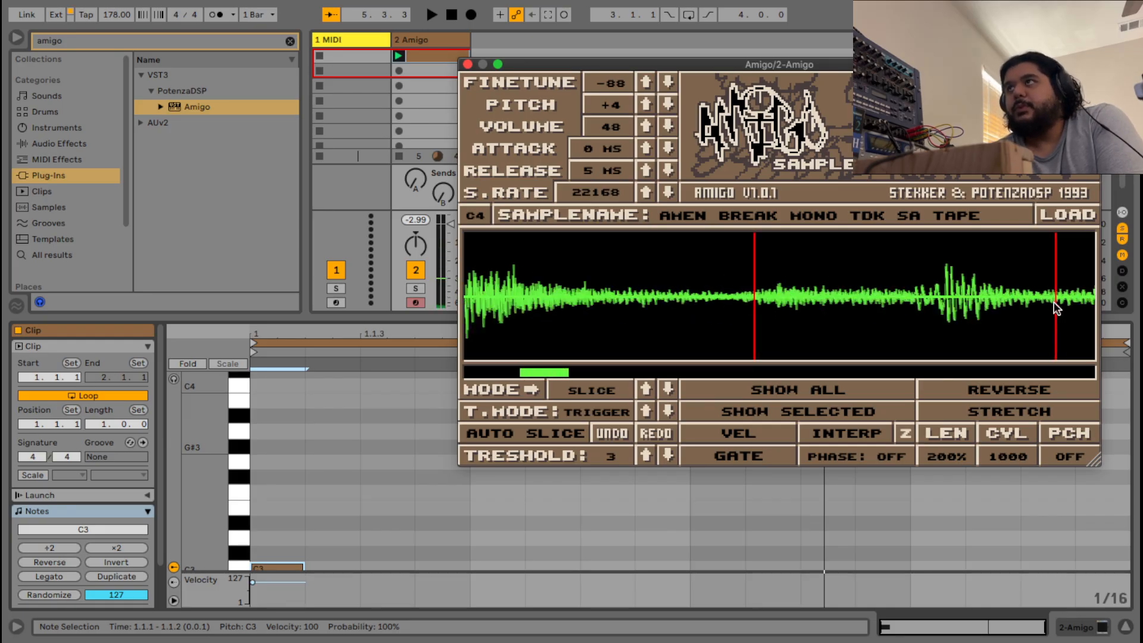
pyautogui.scroll(-3, 1055, 307)
pyautogui.scroll(-2, 1057, 308)
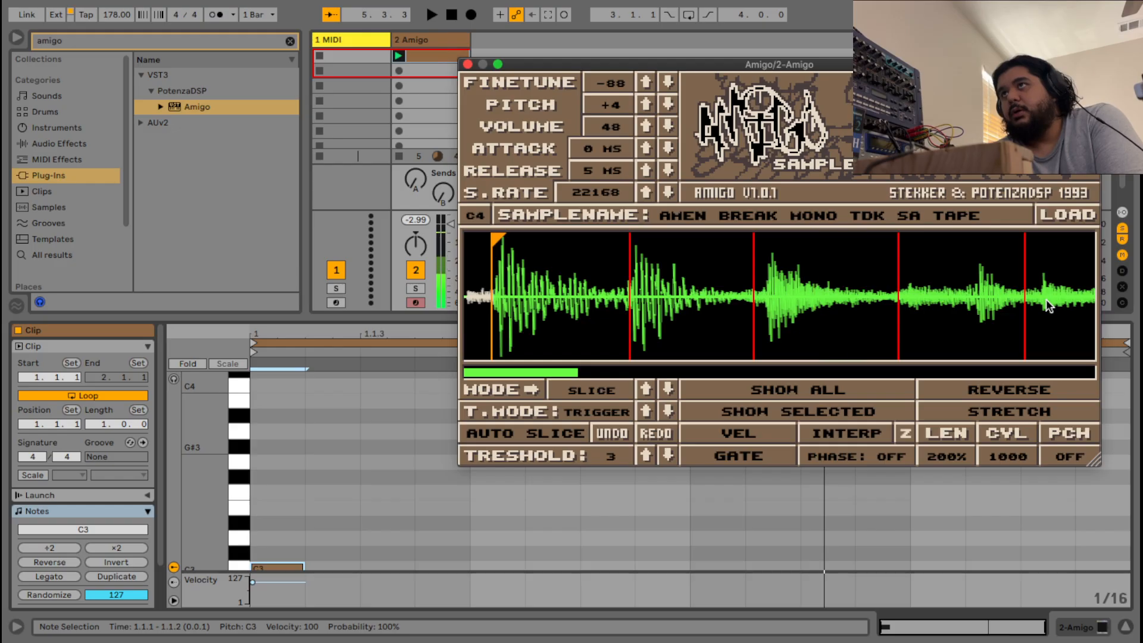
pyautogui.scroll(-1, 1042, 300)
pyautogui.scroll(-3, 1043, 306)
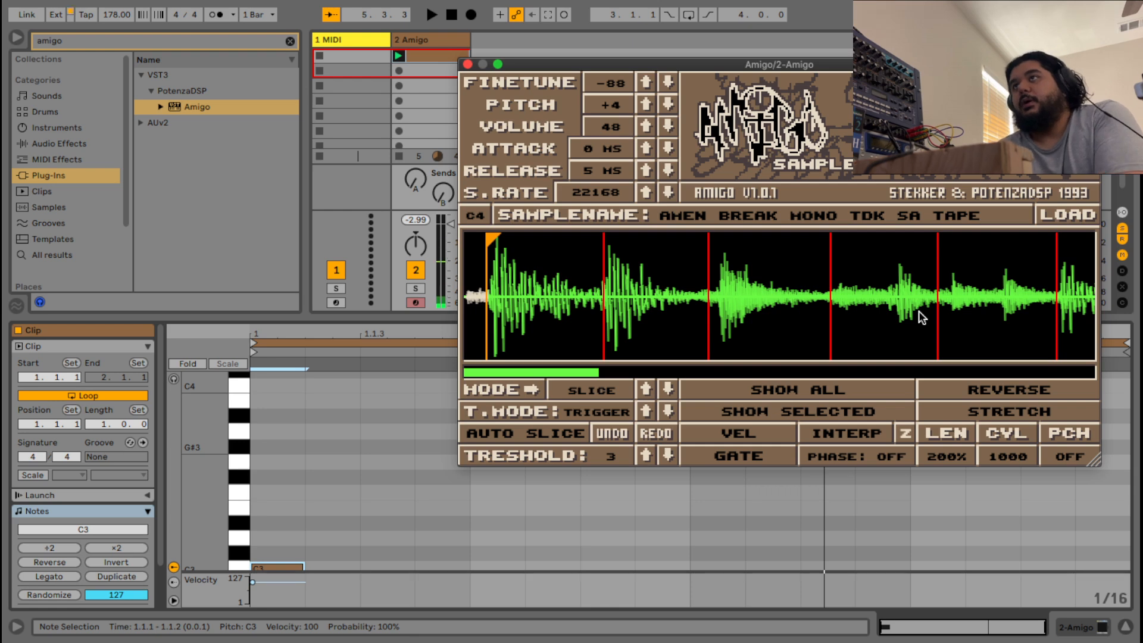
pyautogui.scroll(3, 839, 268)
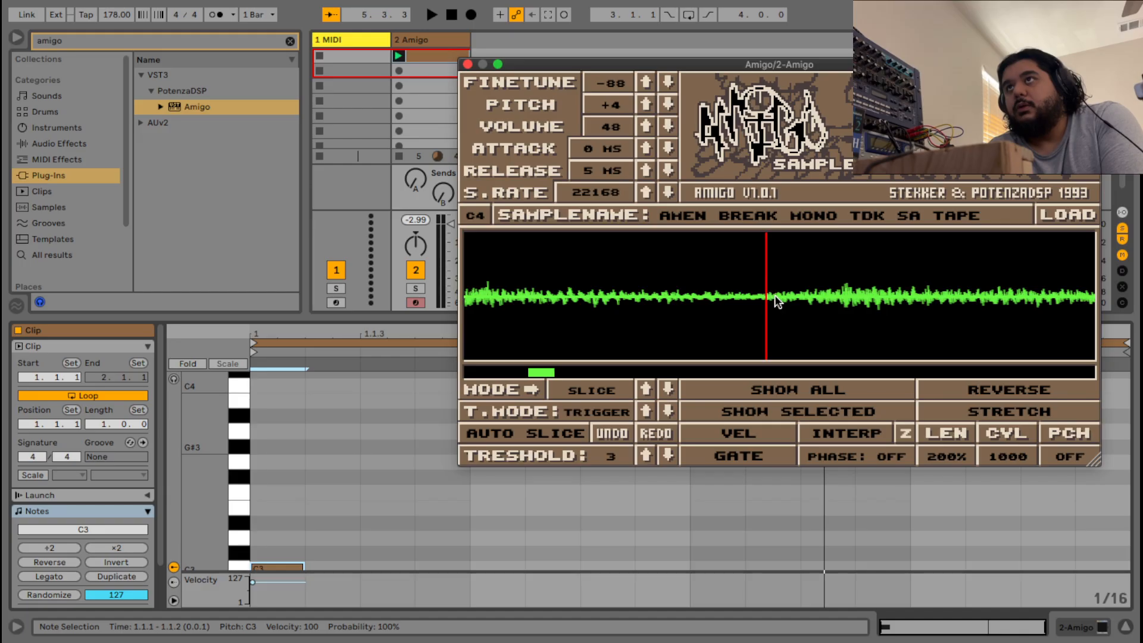
pyautogui.scroll(4, 777, 294)
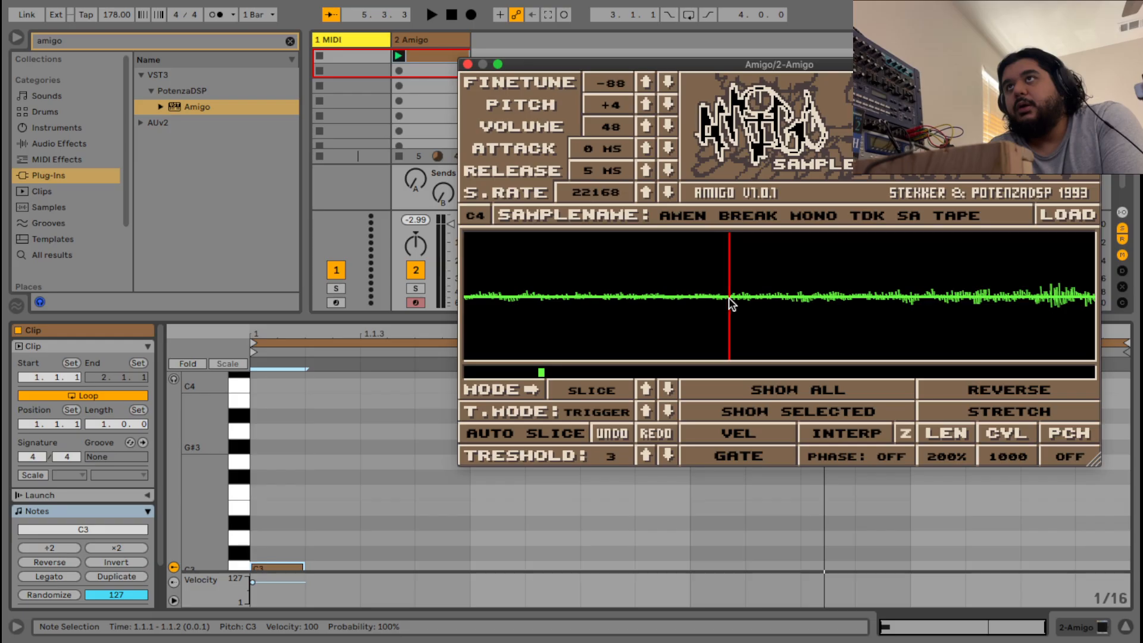
pyautogui.scroll(-3, 738, 298)
pyautogui.scroll(-3, 753, 298)
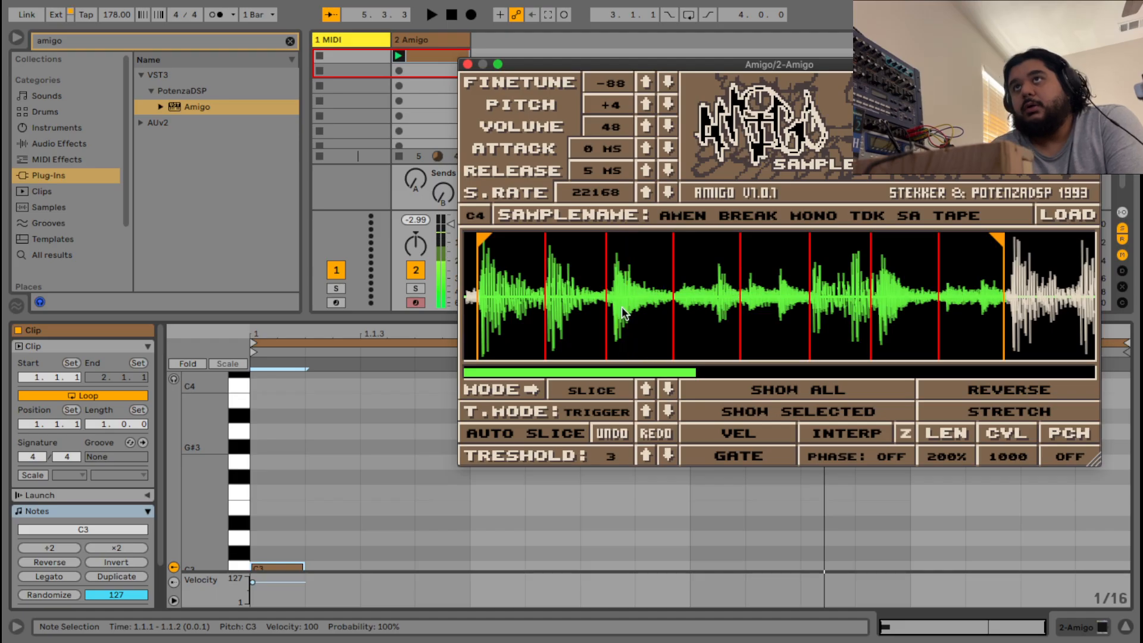
pyautogui.scroll(3, 653, 324)
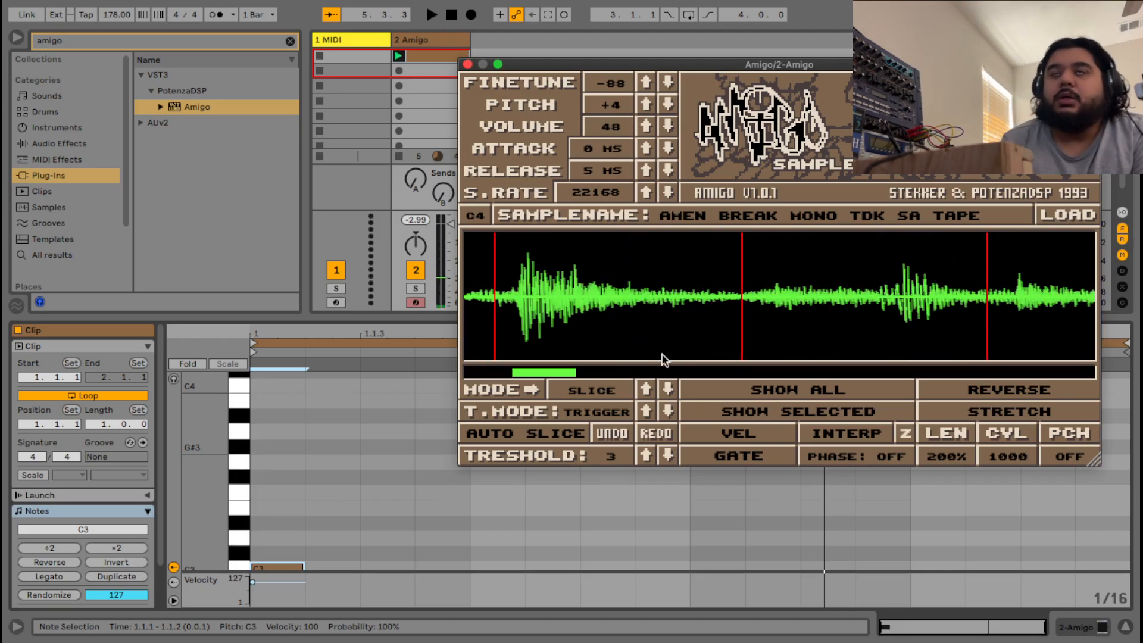
pyautogui.moveTo(562, 371); pyautogui.dragTo(523, 370)
pyautogui.scroll(5, 582, 293)
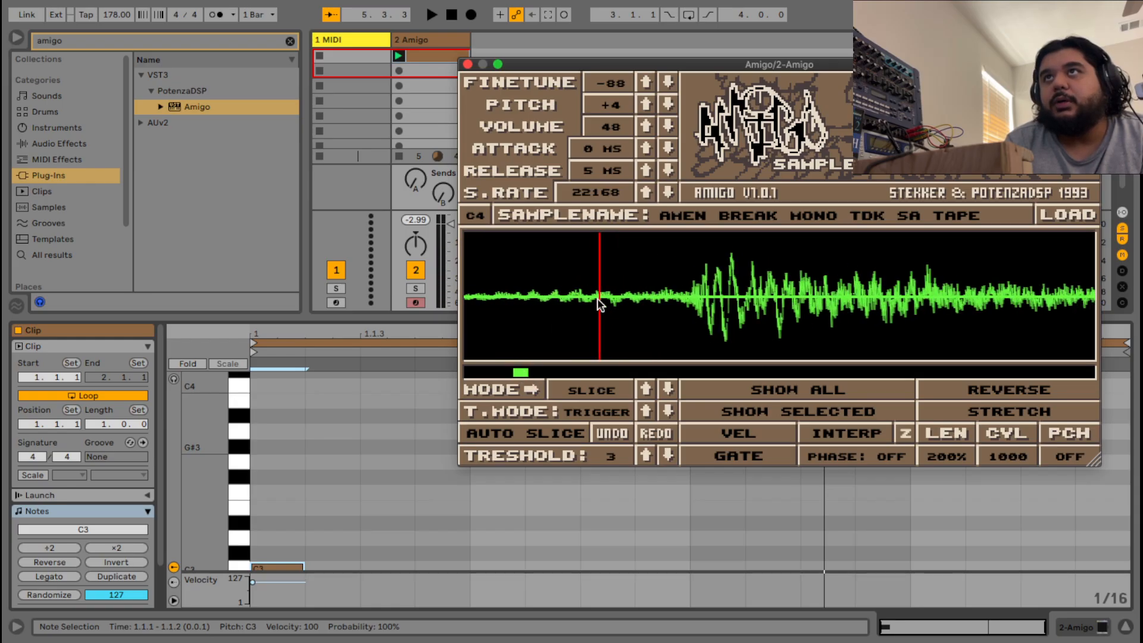
pyautogui.moveTo(598, 299); pyautogui.dragTo(619, 302)
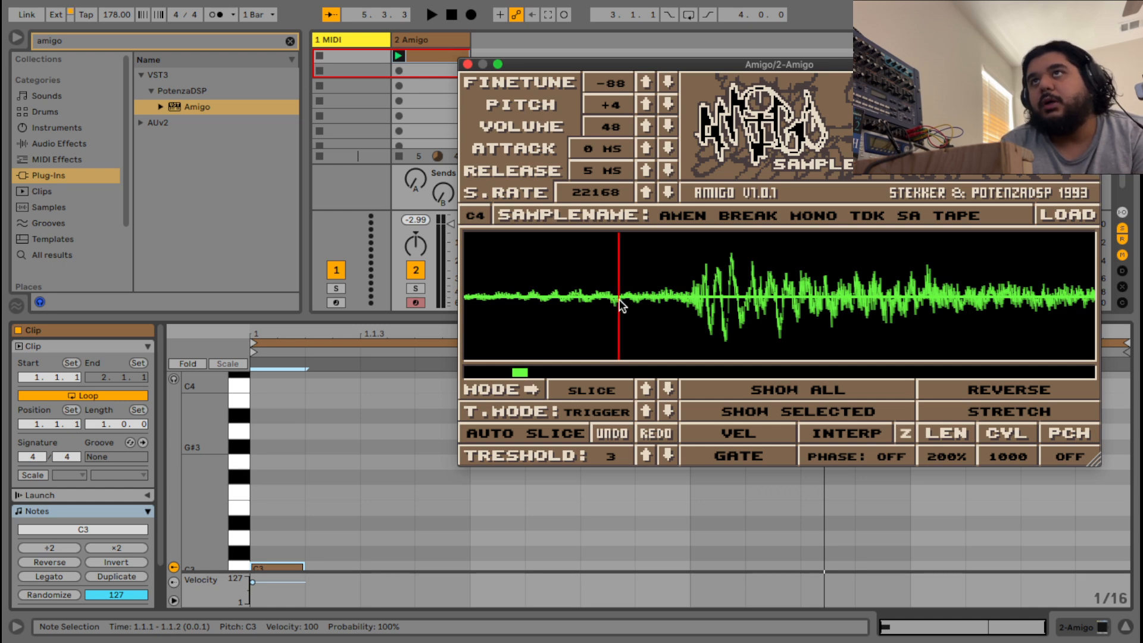
pyautogui.scroll(10, 620, 304)
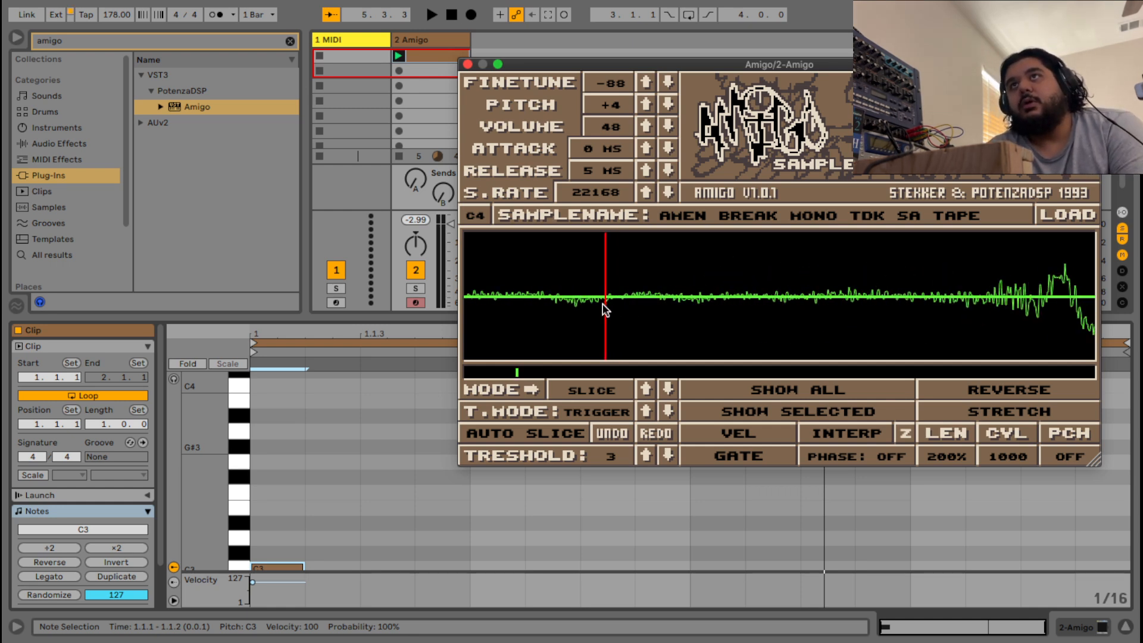
pyautogui.moveTo(606, 303); pyautogui.dragTo(619, 302)
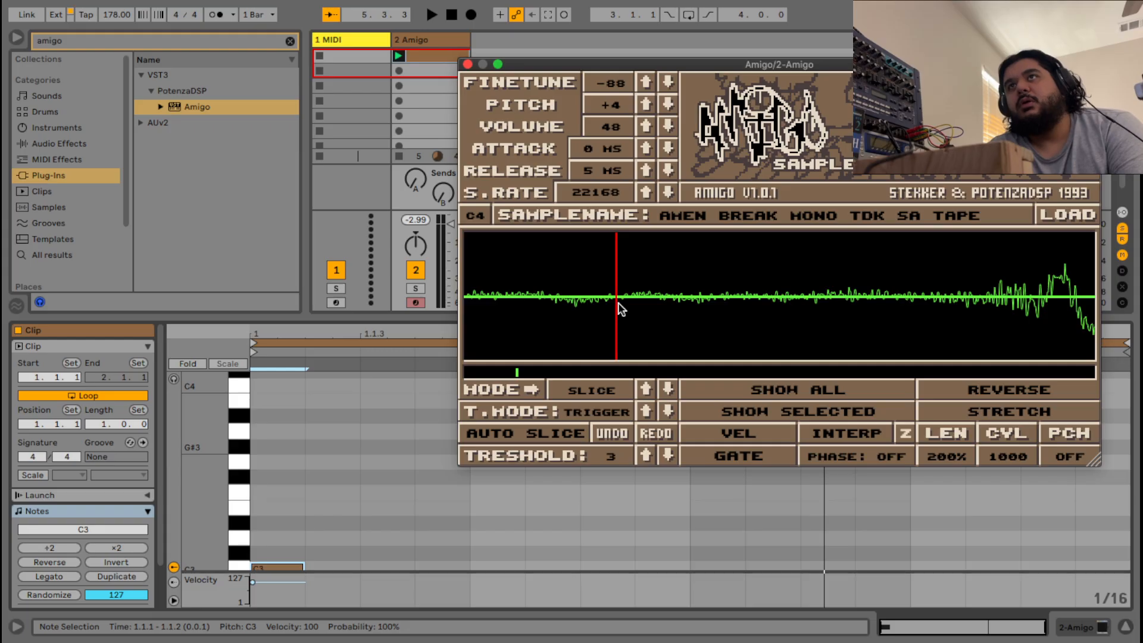
pyautogui.scroll(-10, 620, 303)
pyautogui.scroll(-5, 620, 302)
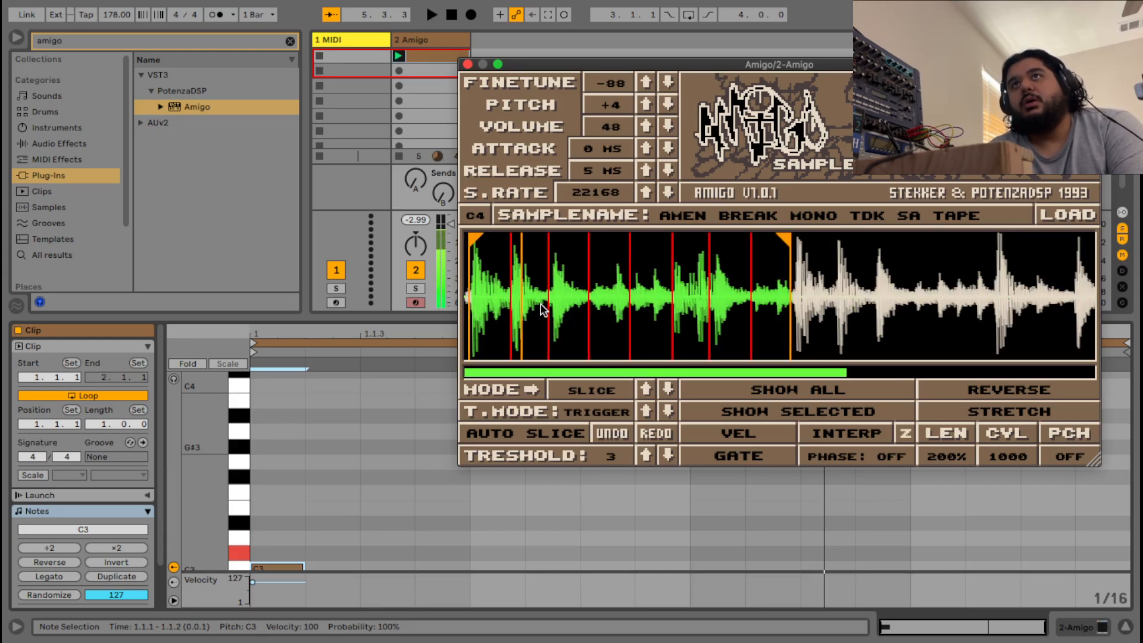
pyautogui.scroll(8, 560, 310)
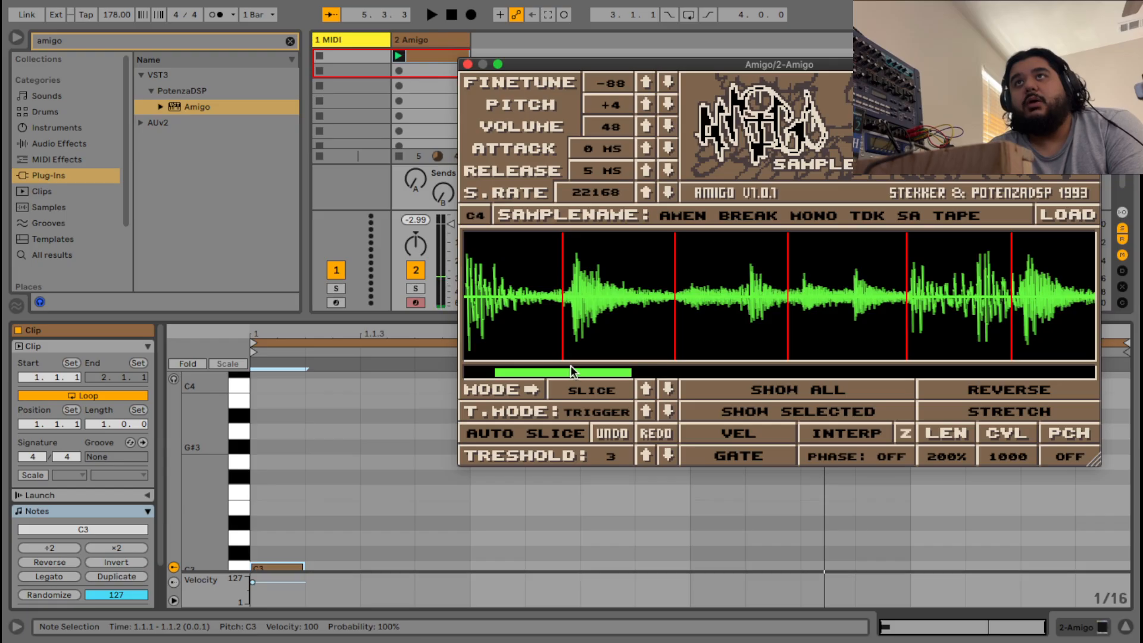
# Move another slice marker earlier, then nudge it slightly later onto its drum hit's onset.
pyautogui.moveTo(573, 369); pyautogui.dragTo(564, 369)
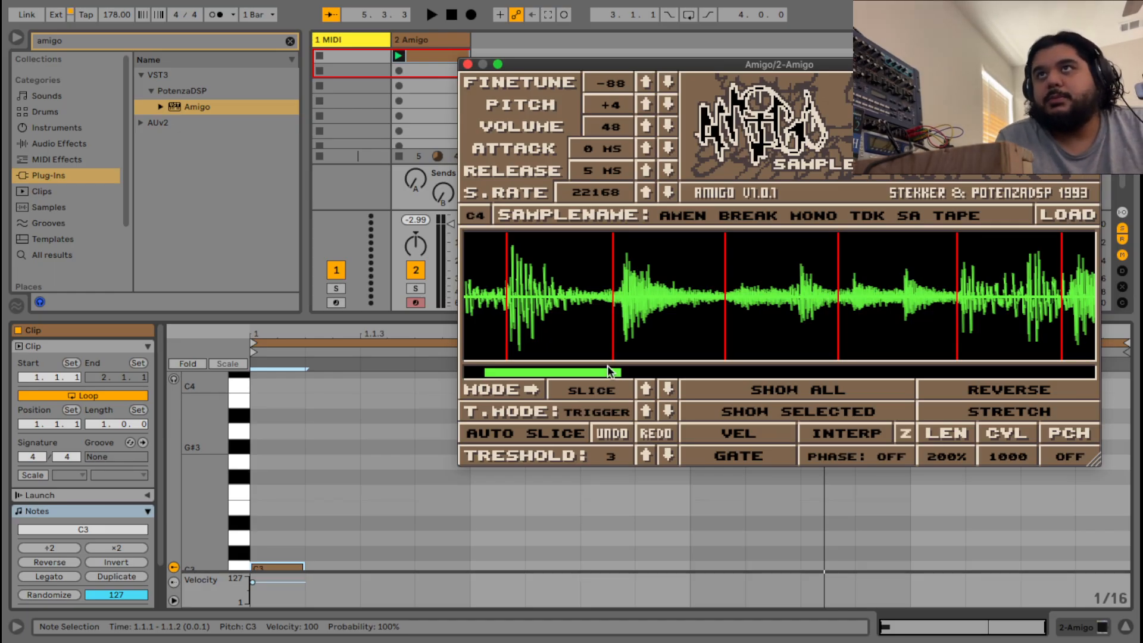
pyautogui.moveTo(609, 367); pyautogui.dragTo(596, 366)
pyautogui.scroll(8, 545, 276)
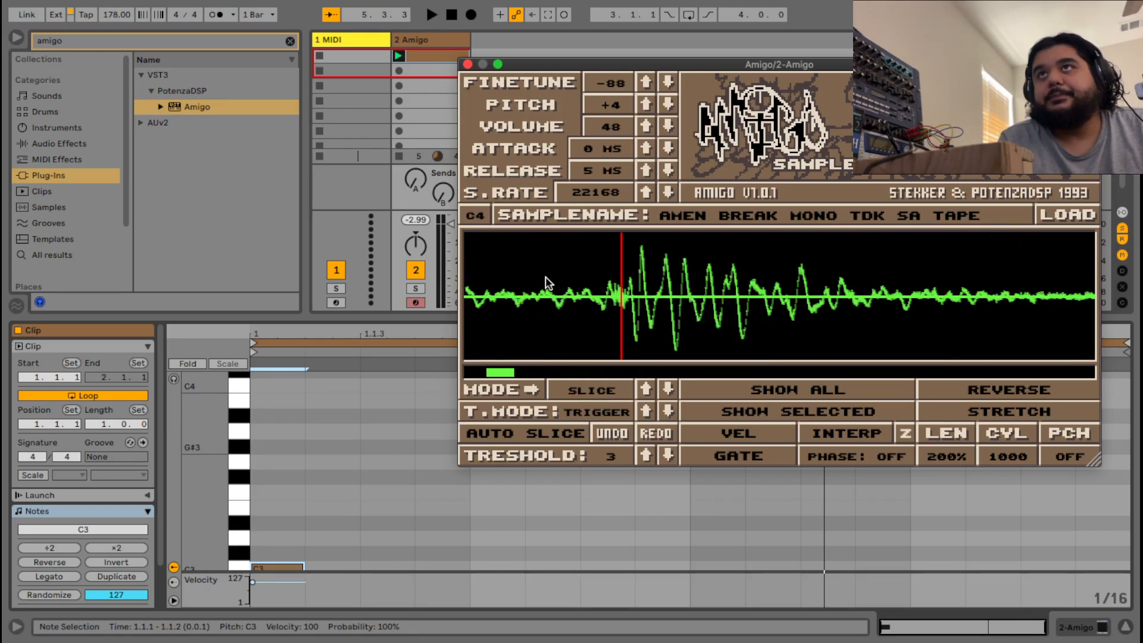
pyautogui.moveTo(624, 304); pyautogui.dragTo(604, 299)
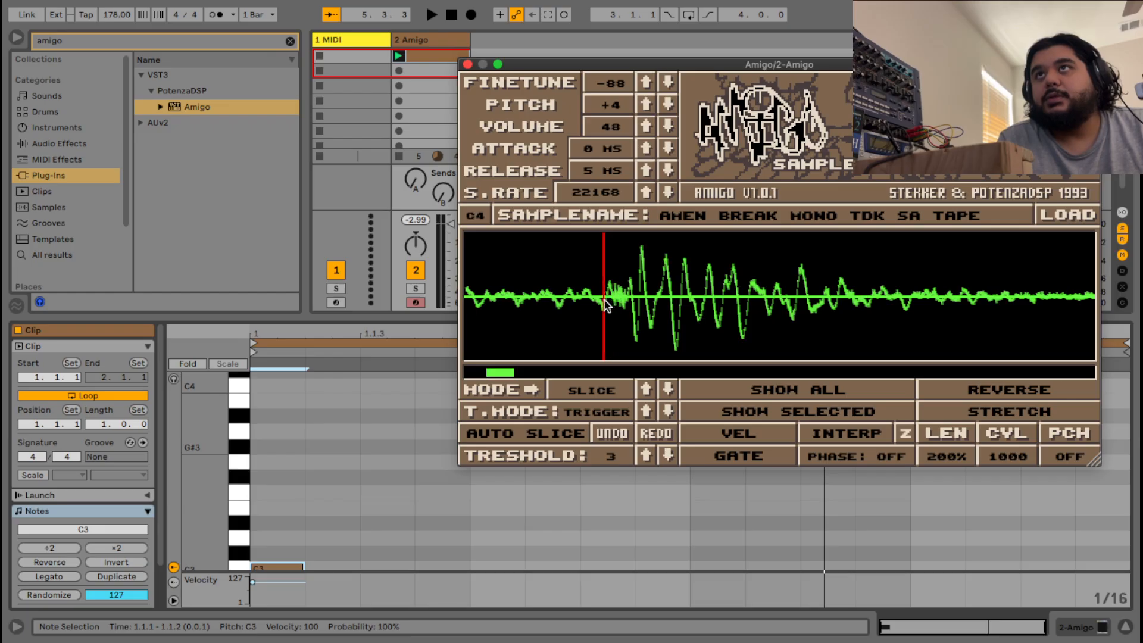
pyautogui.scroll(5, 605, 298)
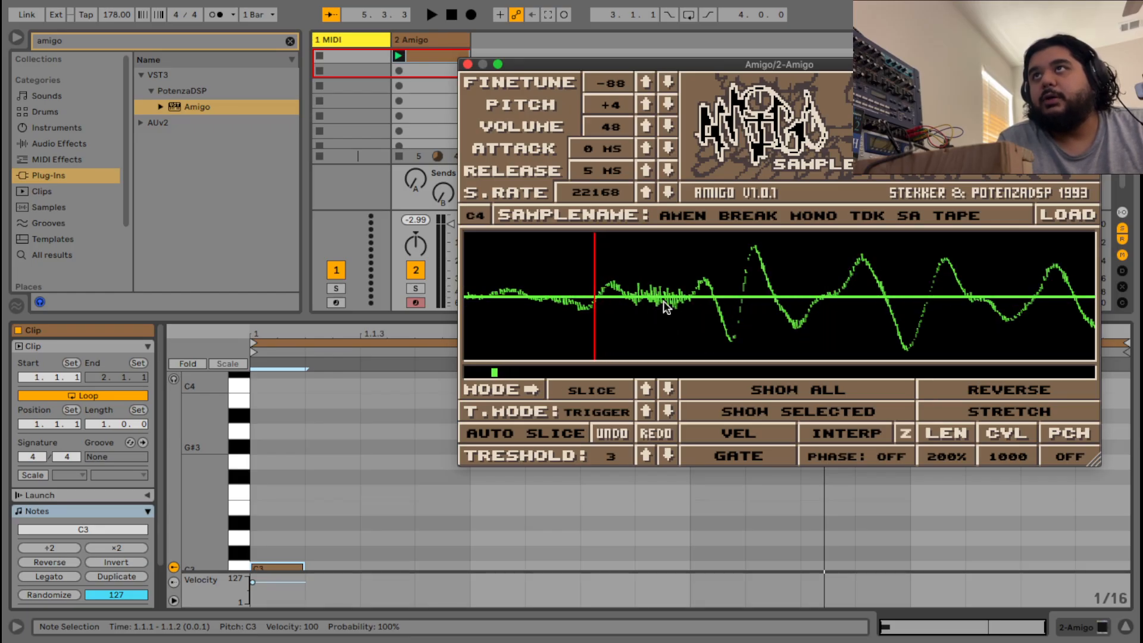
pyautogui.scroll(1, 594, 301)
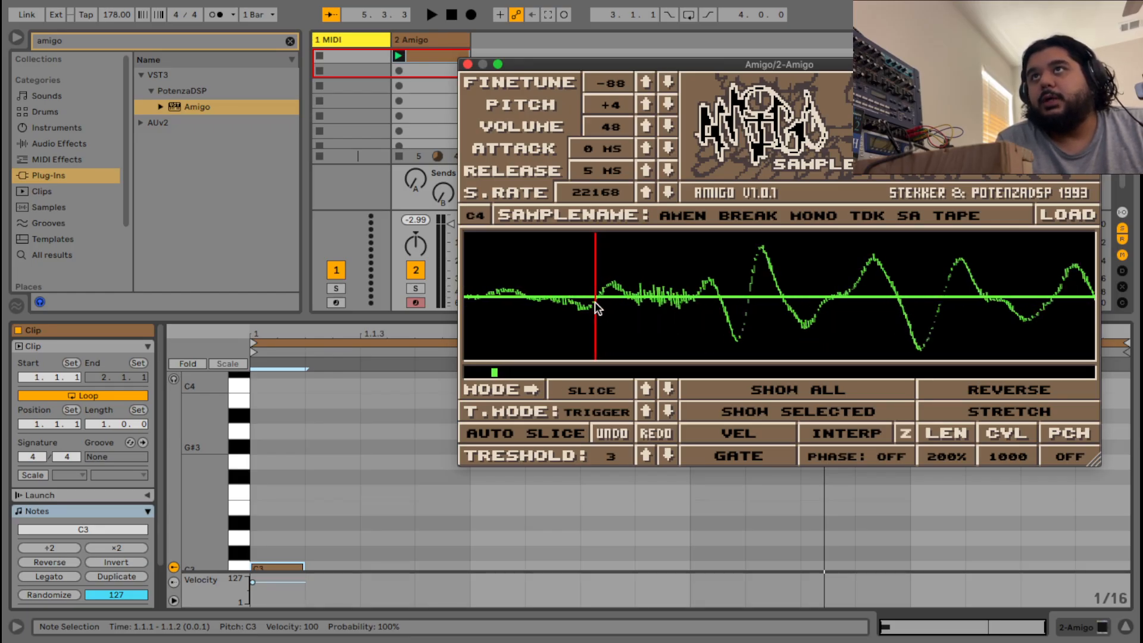
pyautogui.scroll(5, 594, 301)
pyautogui.moveTo(601, 301); pyautogui.dragTo(601, 311)
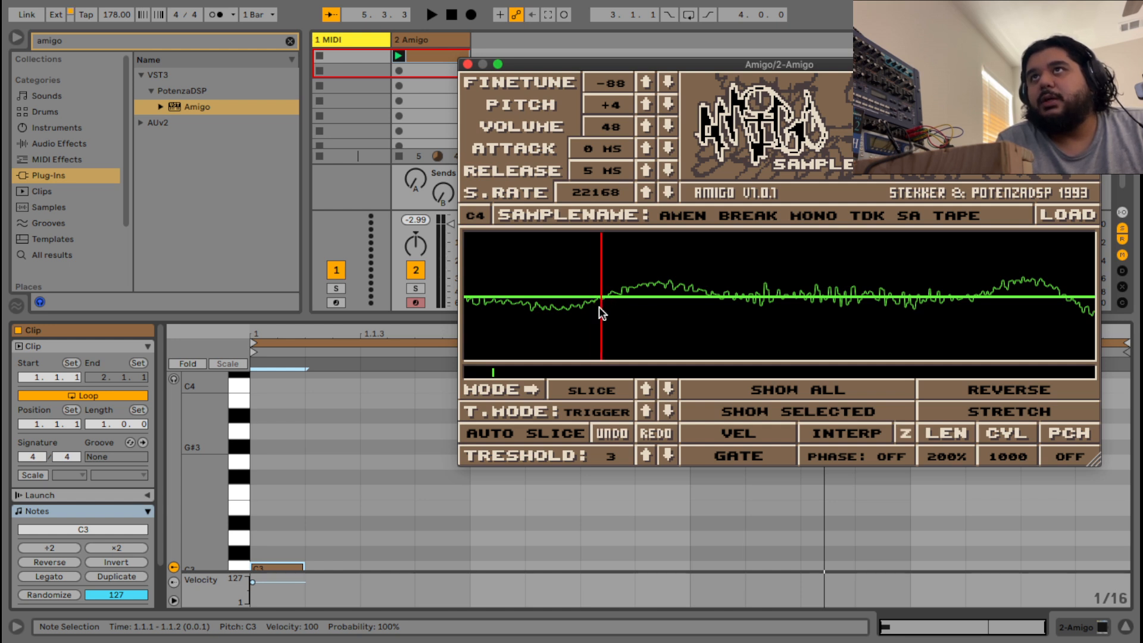
pyautogui.scroll(-10, 609, 310)
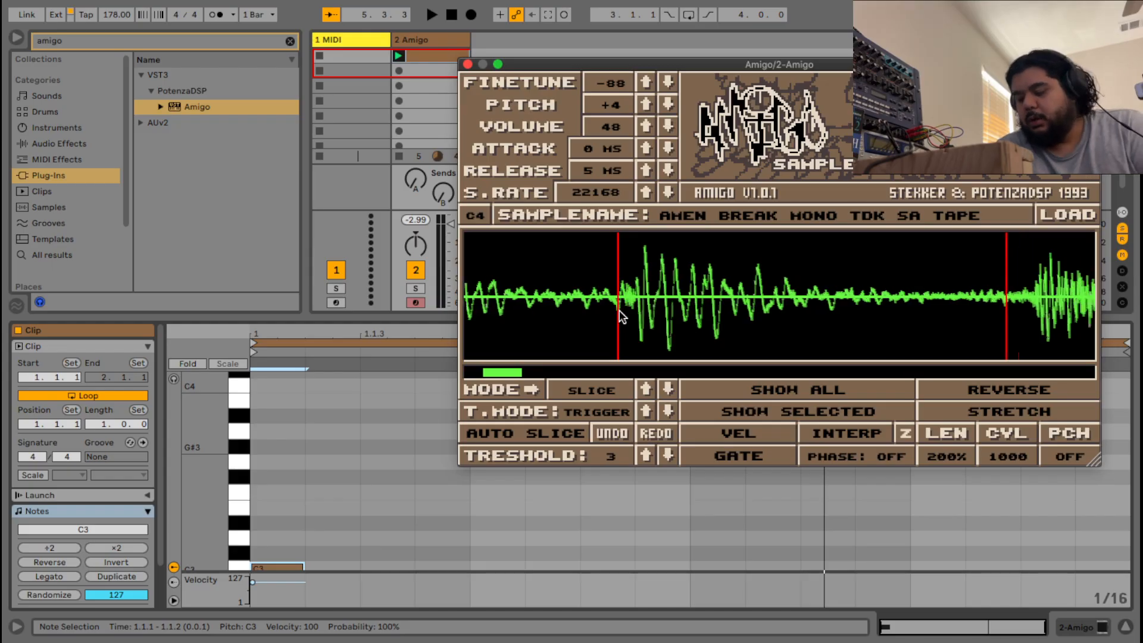
pyautogui.scroll(-10, 605, 312)
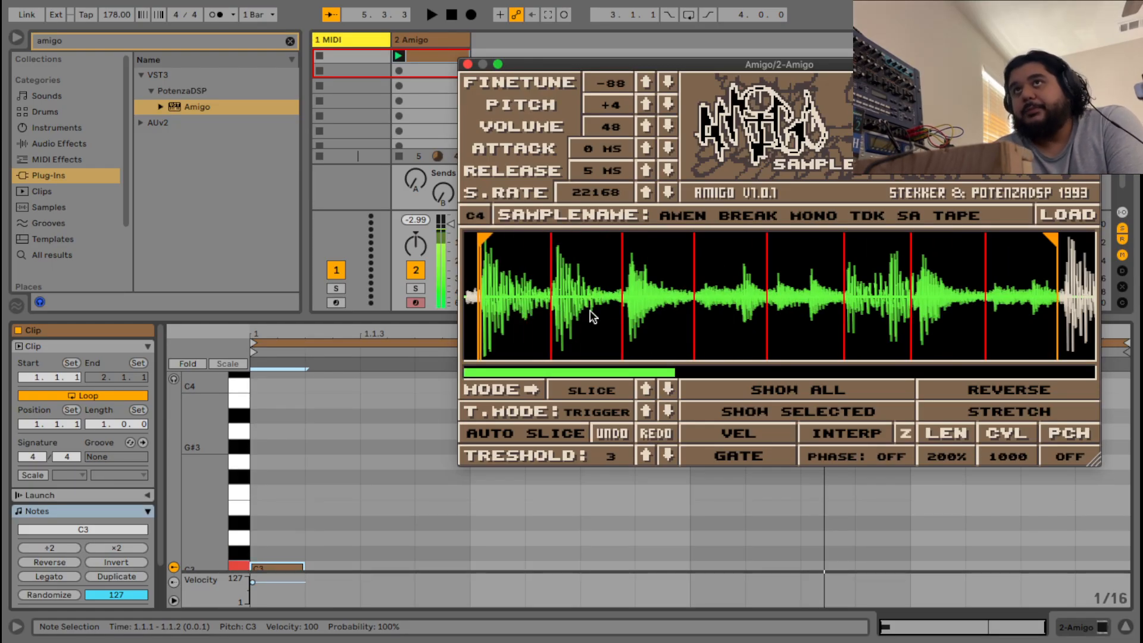
# Zoom the Amigo waveform fully out to show the audio past the orange end marker.
pyautogui.scroll(-5, 637, 311)
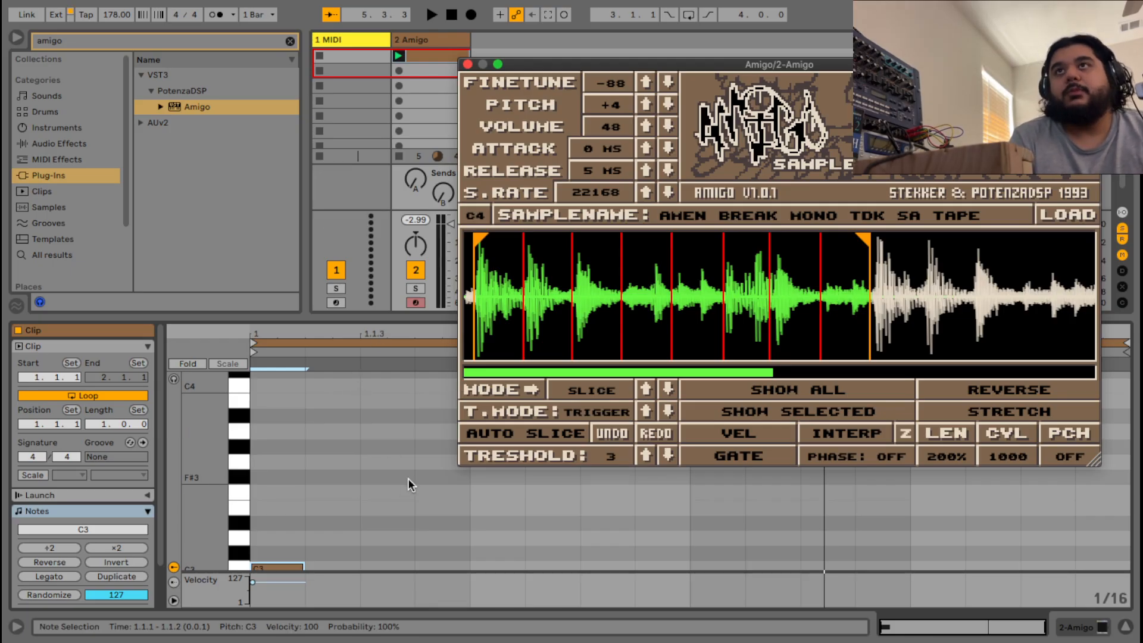
# Add a C3 note at beat 1.1.3, with the Amigo window moved and shrunk to expose the piano roll.
pyautogui.moveTo(570, 67); pyautogui.dragTo(554, 19)
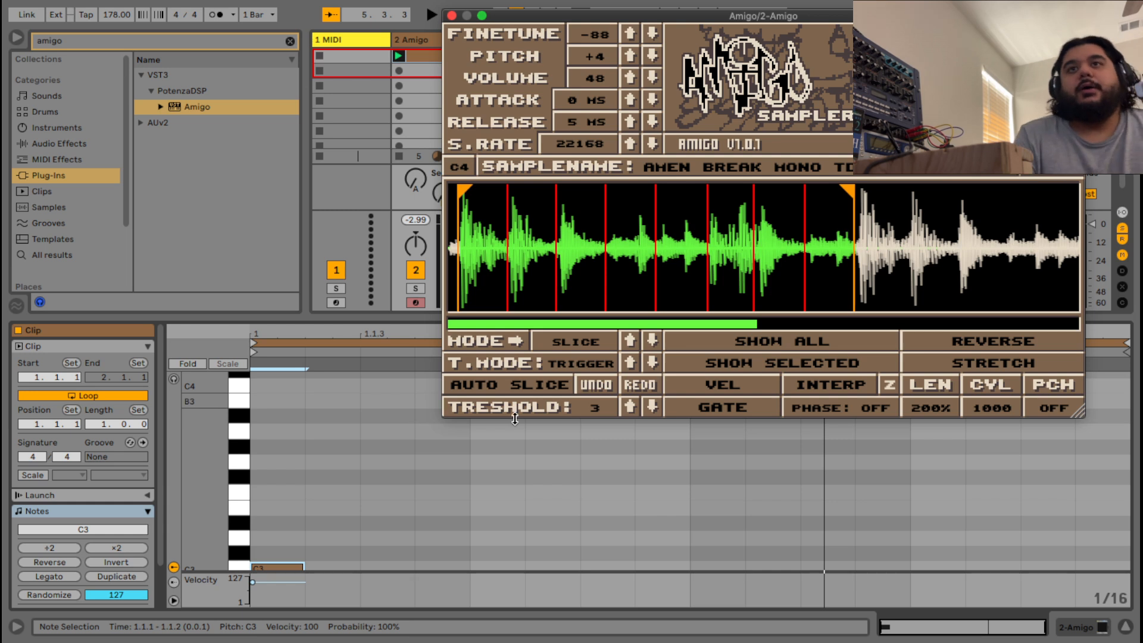
pyautogui.scroll(-3, 357, 503)
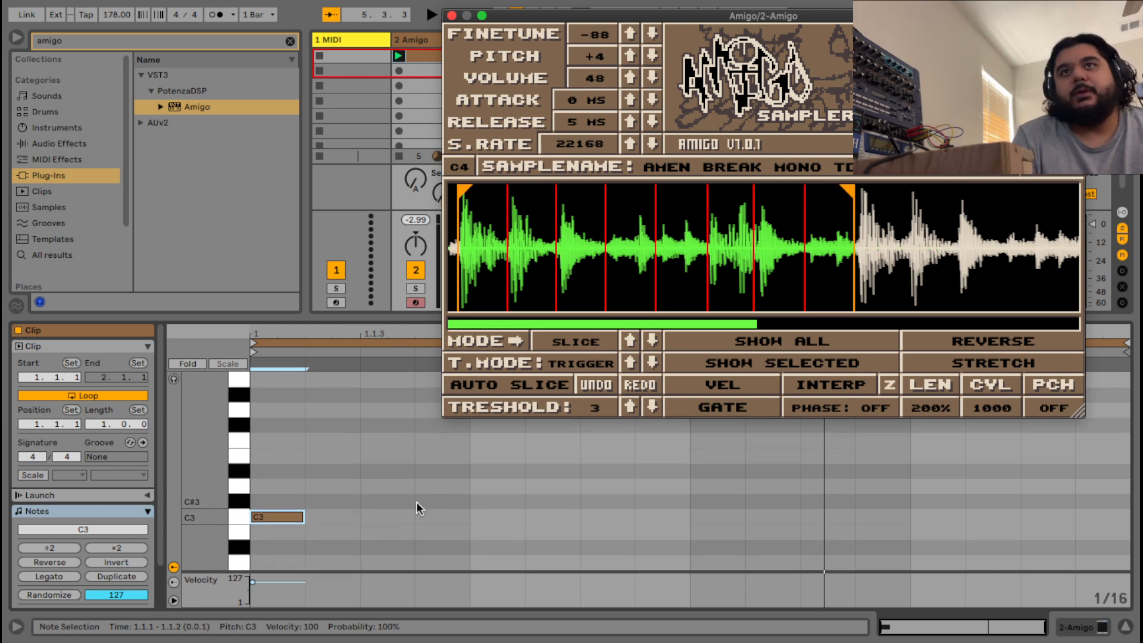
pyautogui.doubleClick(397, 517)
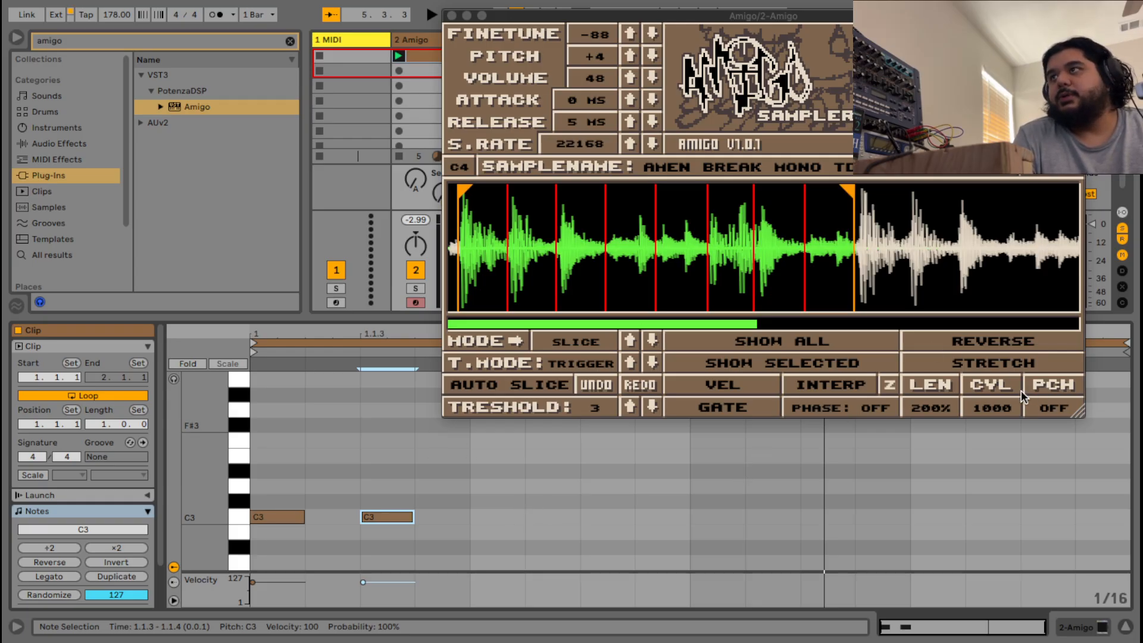
pyautogui.moveTo(1079, 412); pyautogui.dragTo(1047, 330)
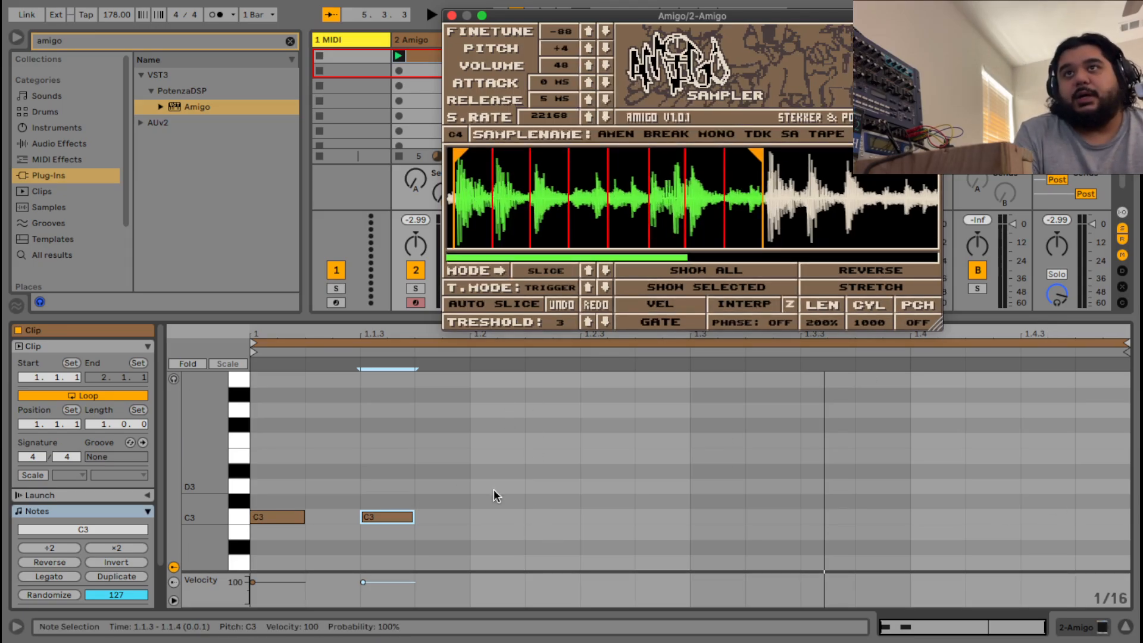
# Draw D#3, C#3, D#3, E3, C#3, F3 at beats 1.2 through 1.4.3, then play and stop the clip.
pyautogui.doubleClick(486, 470)
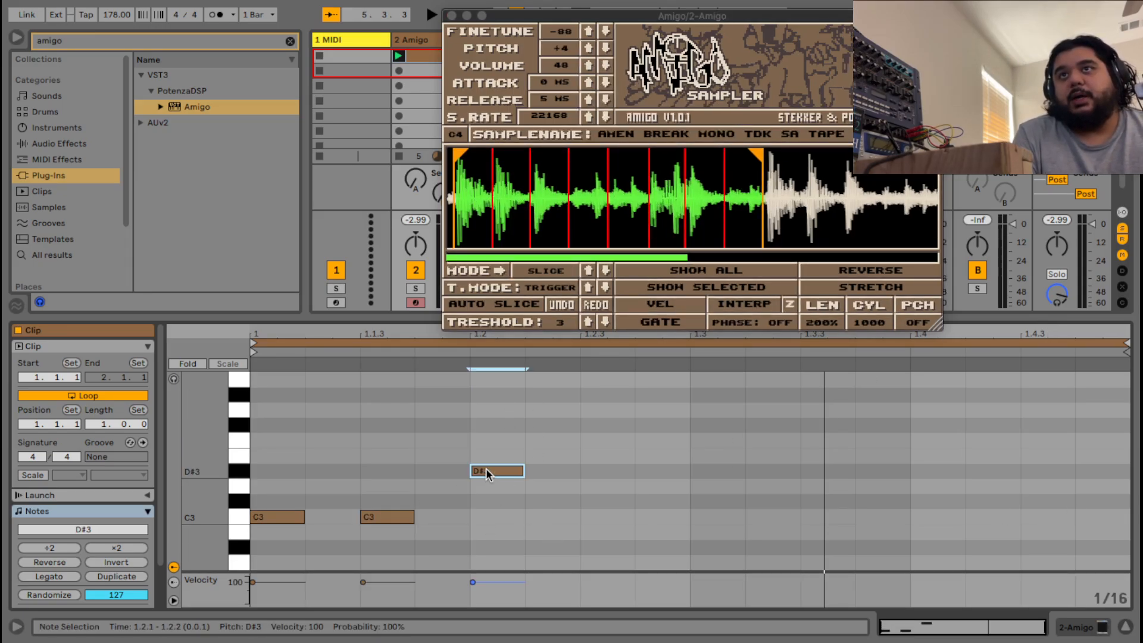
pyautogui.doubleClick(594, 502)
pyautogui.doubleClick(736, 472)
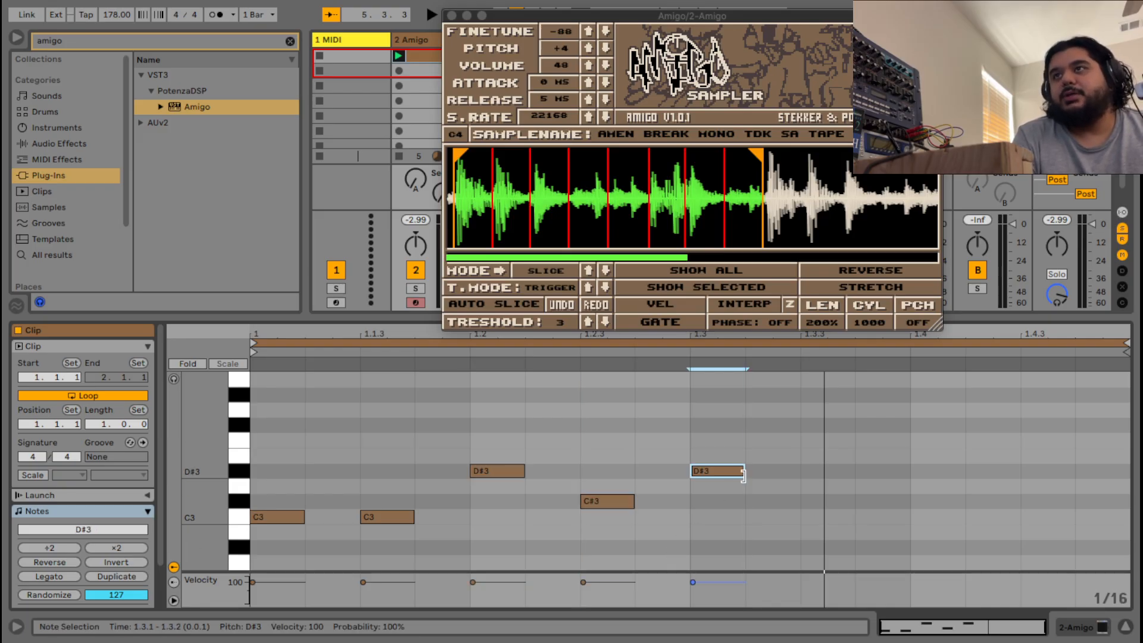
pyautogui.doubleClick(839, 456)
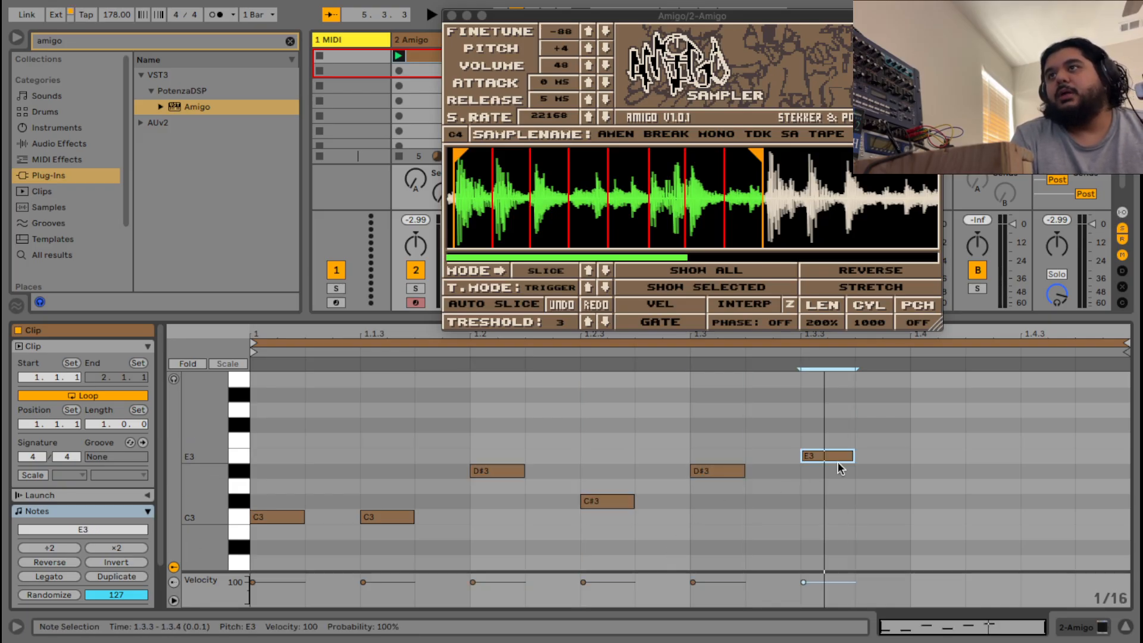
pyautogui.doubleClick(943, 501)
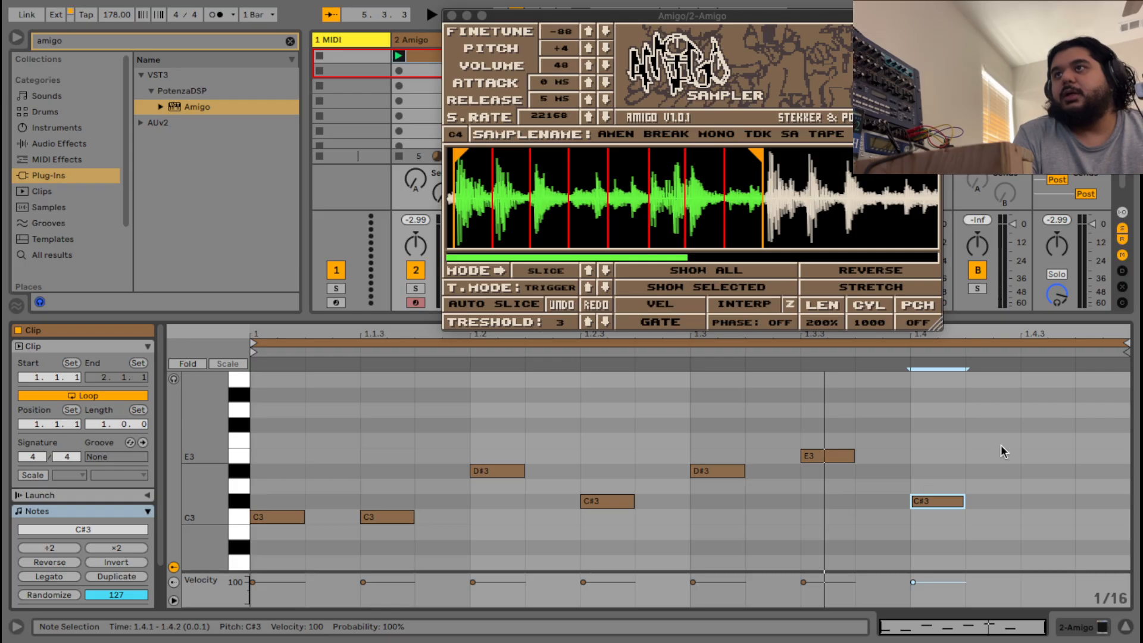
pyautogui.doubleClick(1044, 441)
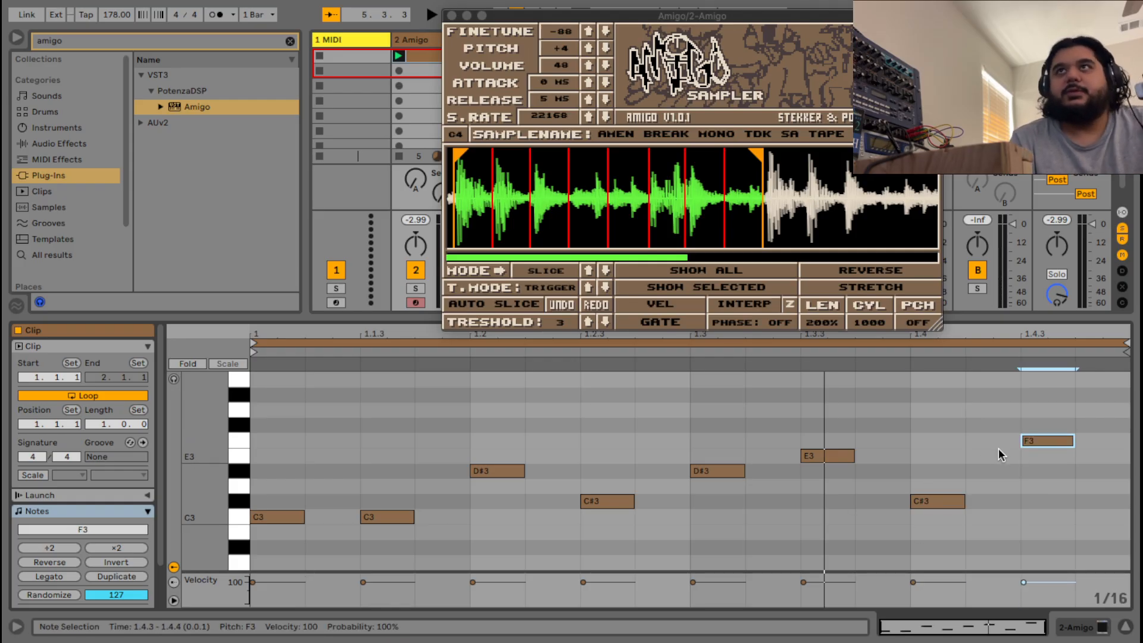
pyautogui.press('space')
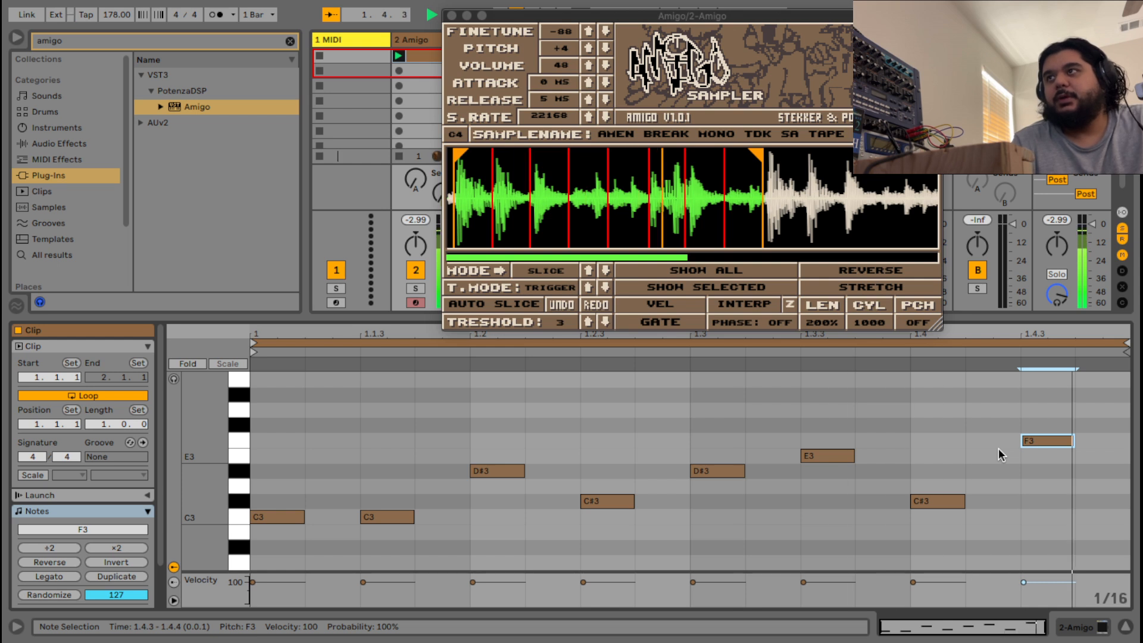
pyautogui.press('space')
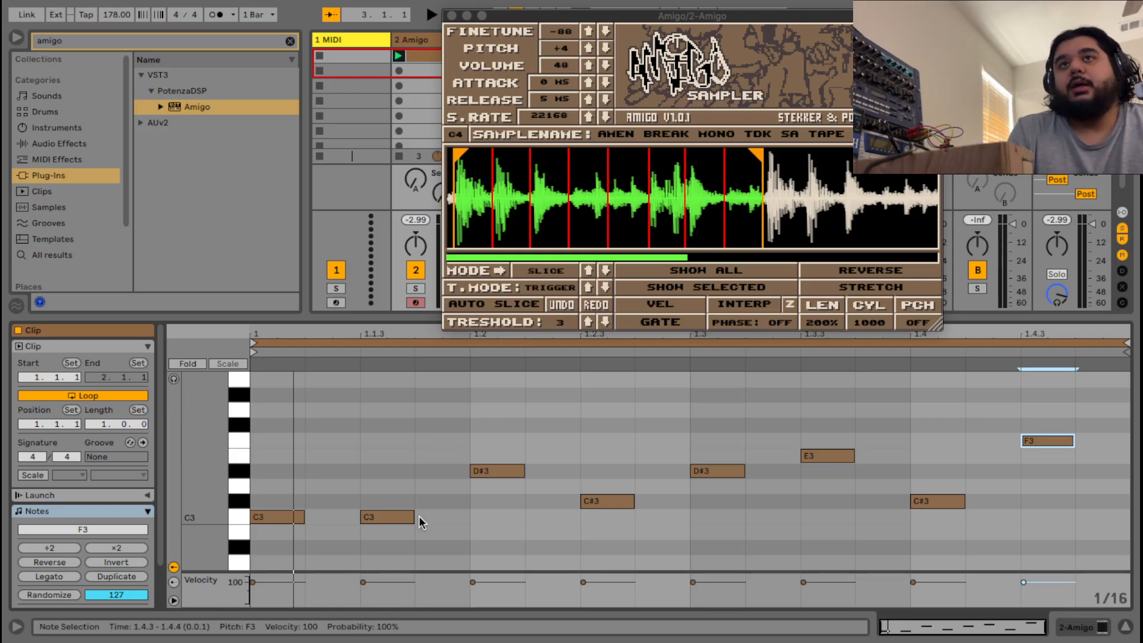
# Repitch the notes after the first C3 to C#3, D3, D#3, E3, F3, F#3, G#3.
pyautogui.moveTo(402, 515); pyautogui.dragTo(403, 505)
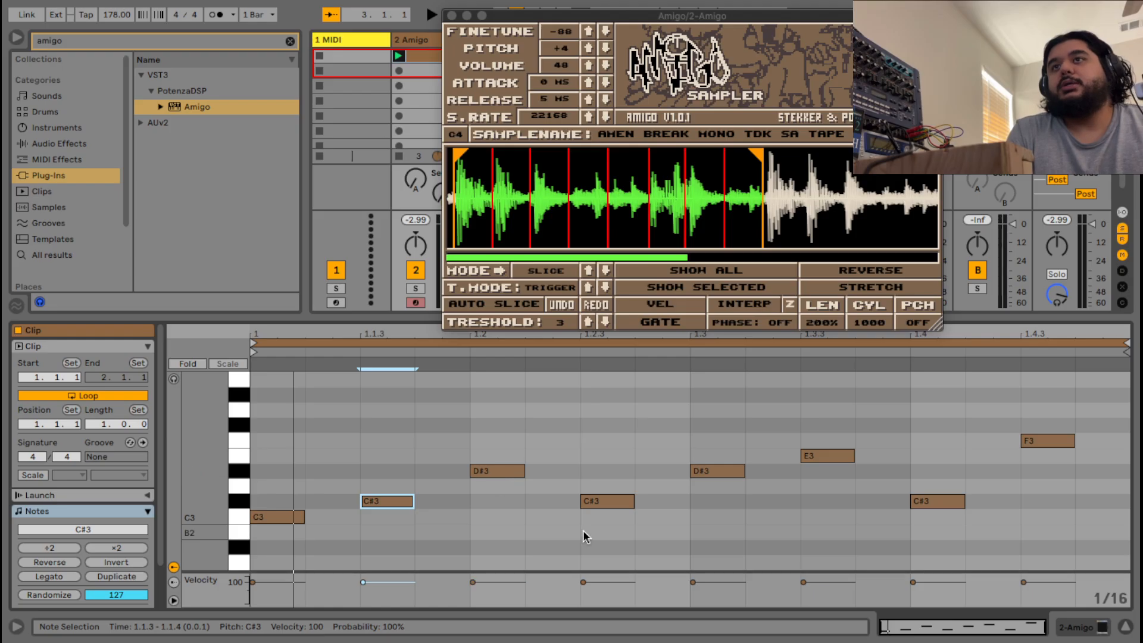
pyautogui.moveTo(497, 471); pyautogui.dragTo(497, 484)
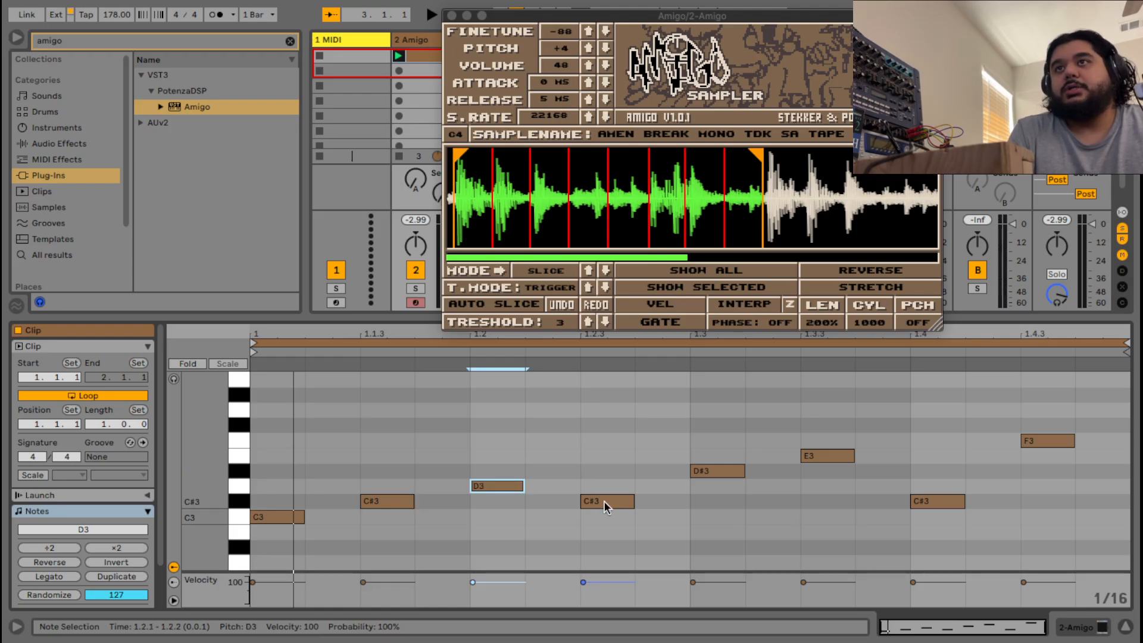
pyautogui.moveTo(604, 501); pyautogui.dragTo(604, 469)
pyautogui.click(703, 472)
pyautogui.moveTo(702, 472); pyautogui.dragTo(702, 457)
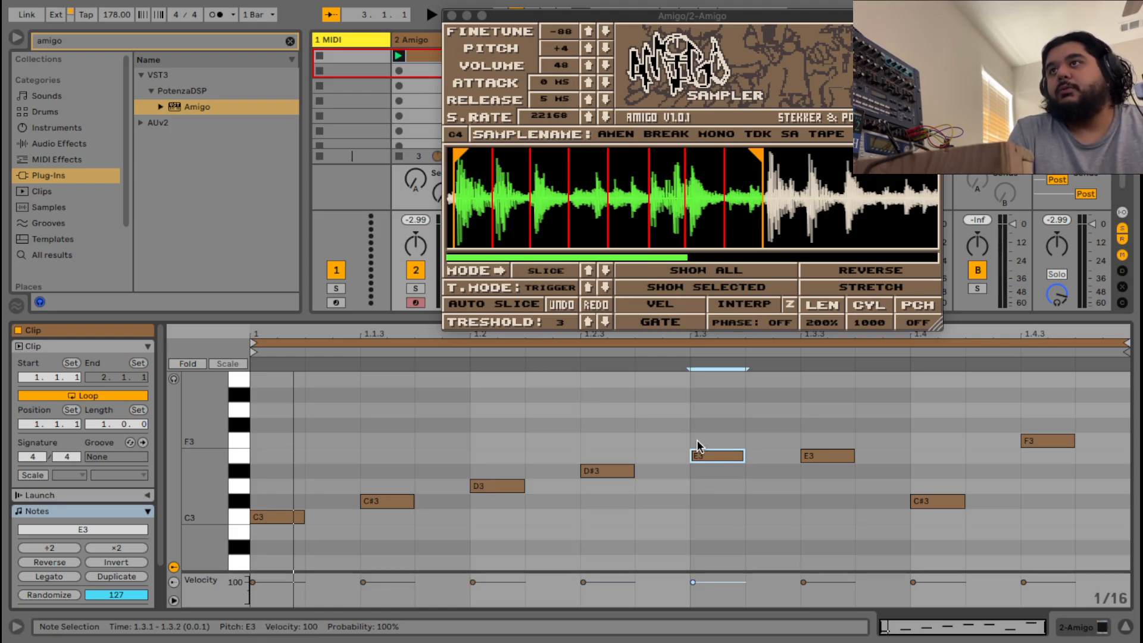
pyautogui.moveTo(819, 457); pyautogui.dragTo(825, 445)
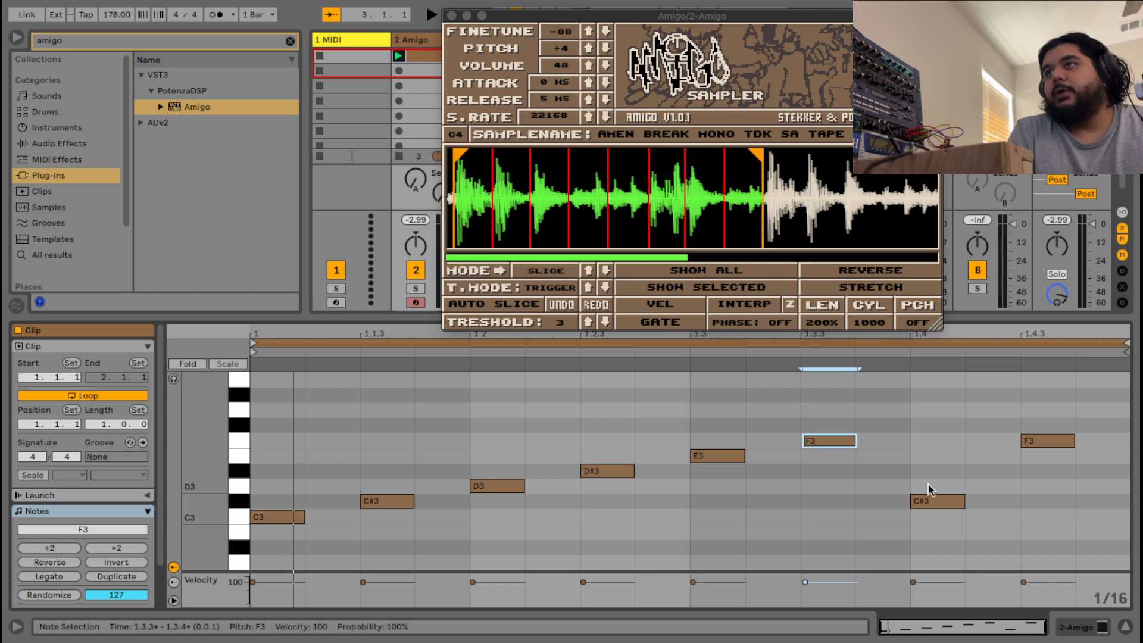
pyautogui.moveTo(937, 499); pyautogui.dragTo(939, 424)
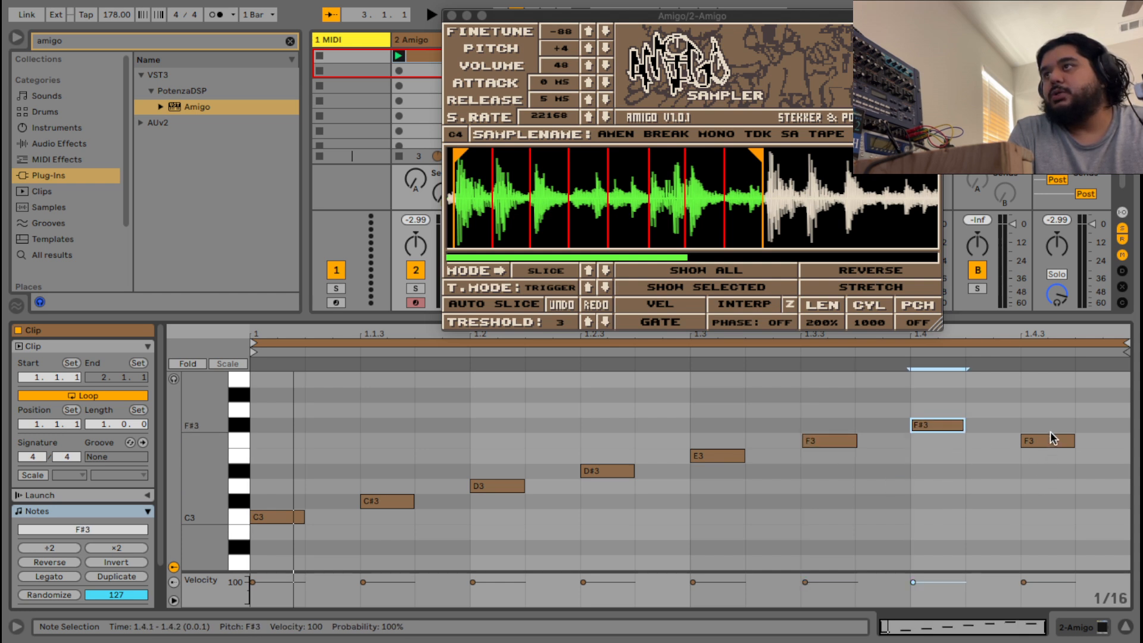
pyautogui.moveTo(1048, 441); pyautogui.dragTo(1048, 394)
# Select all notes, quantize them to the grid, and play the clip.
pyautogui.moveTo(1098, 495); pyautogui.dragTo(311, 444)
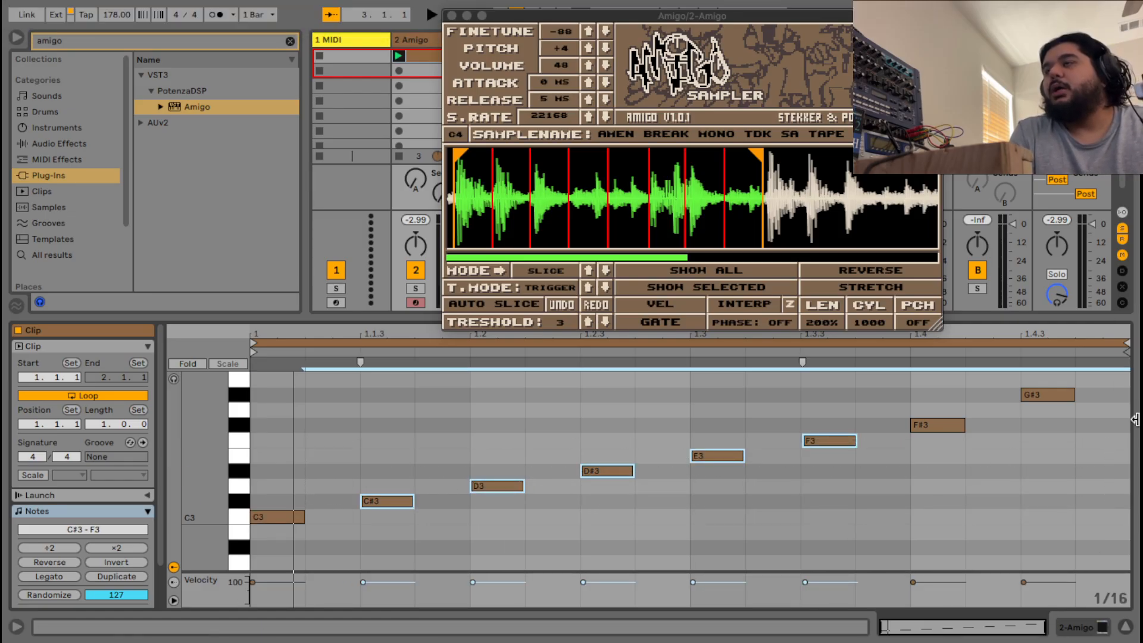
pyautogui.press('super+a')
pyautogui.rightClick(485, 416)
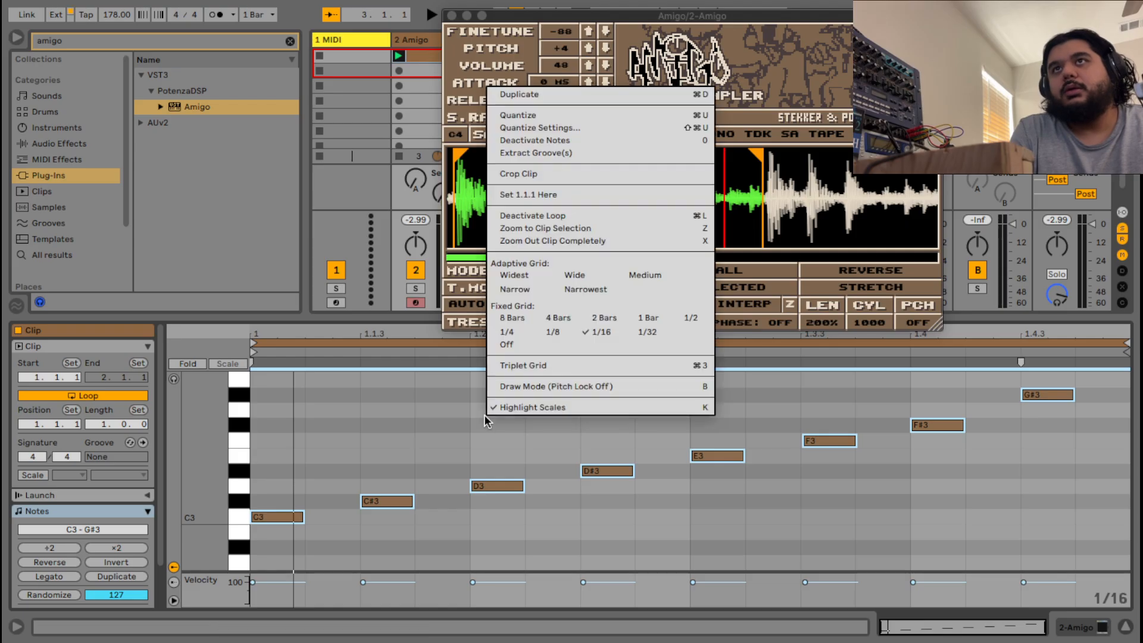
pyautogui.click(519, 115)
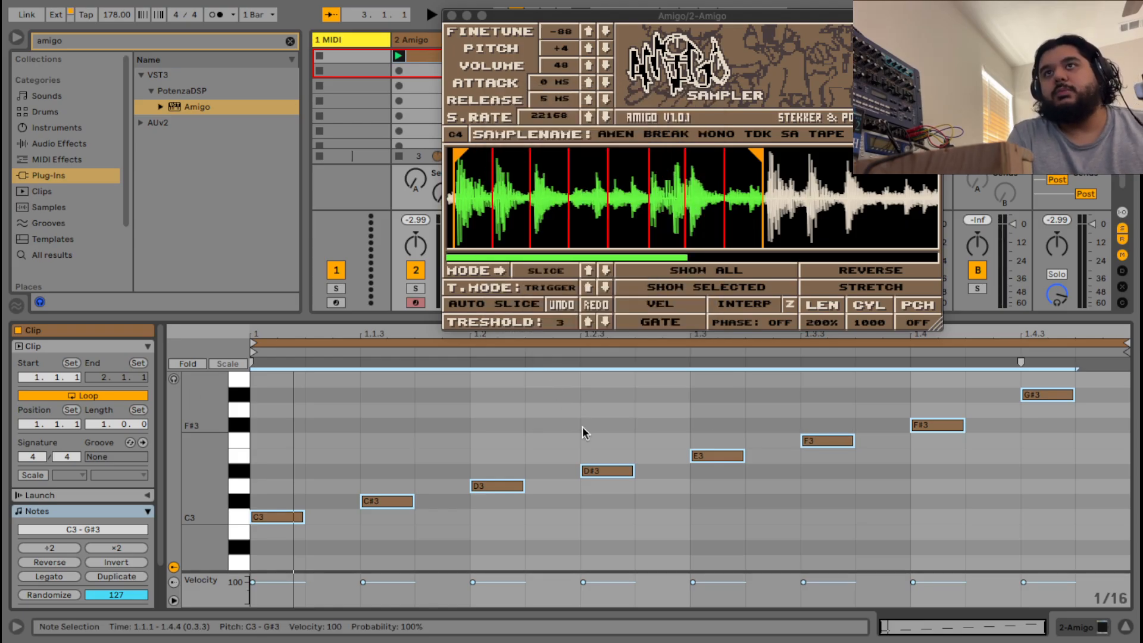
pyautogui.press('space')
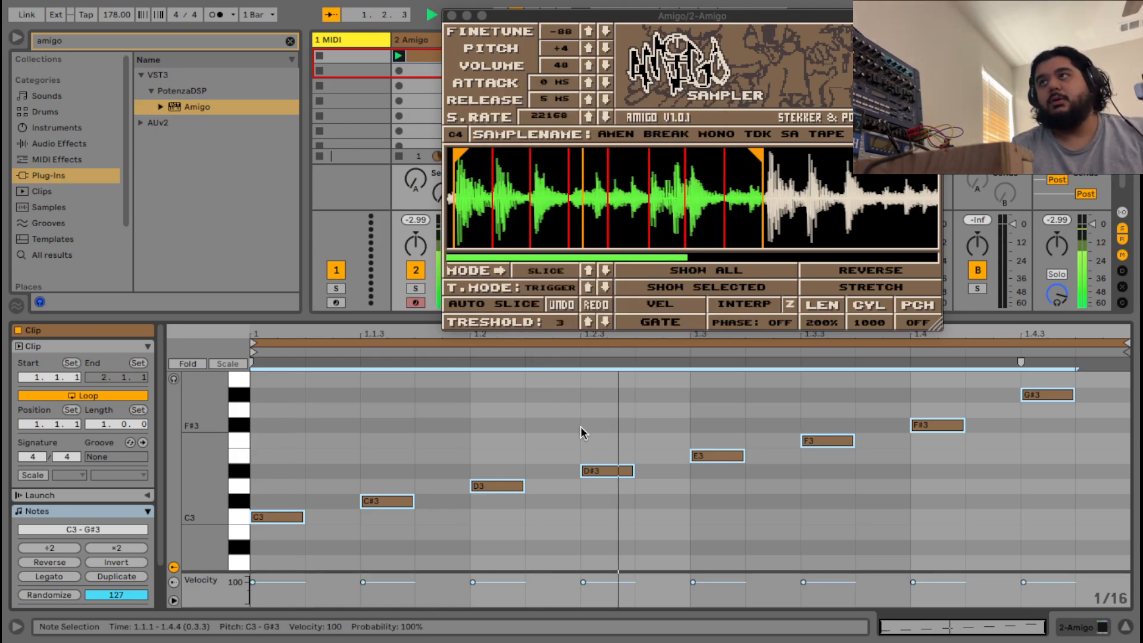
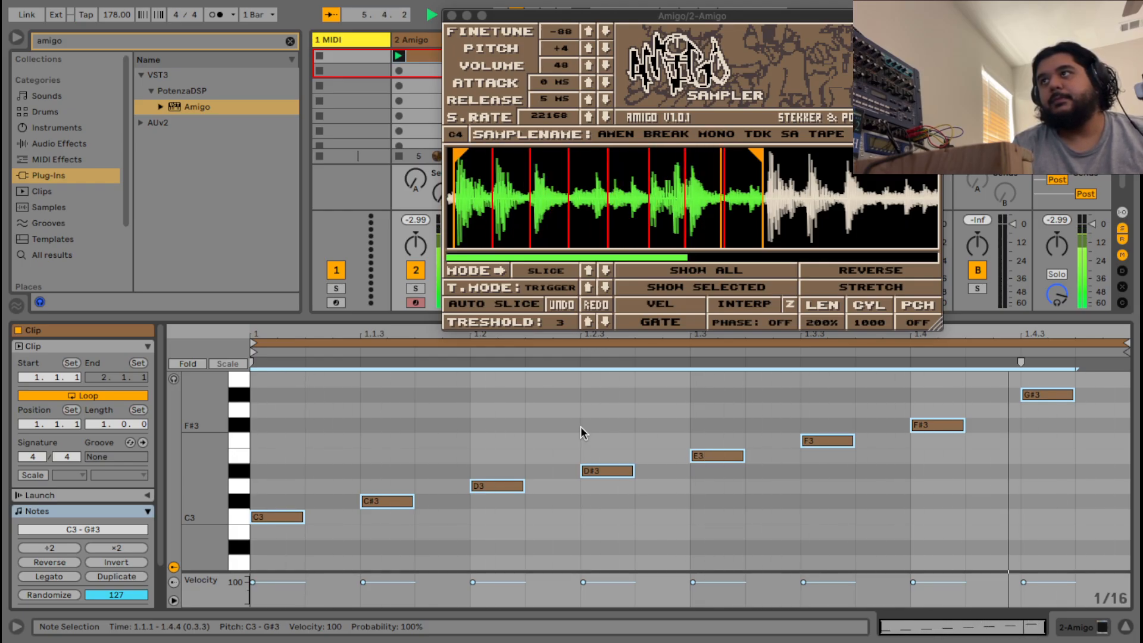
# Lower the run's final note from G#3 to G3, keeping the other notes in place.
pyautogui.scroll(3, 969, 479)
pyautogui.press('Down')
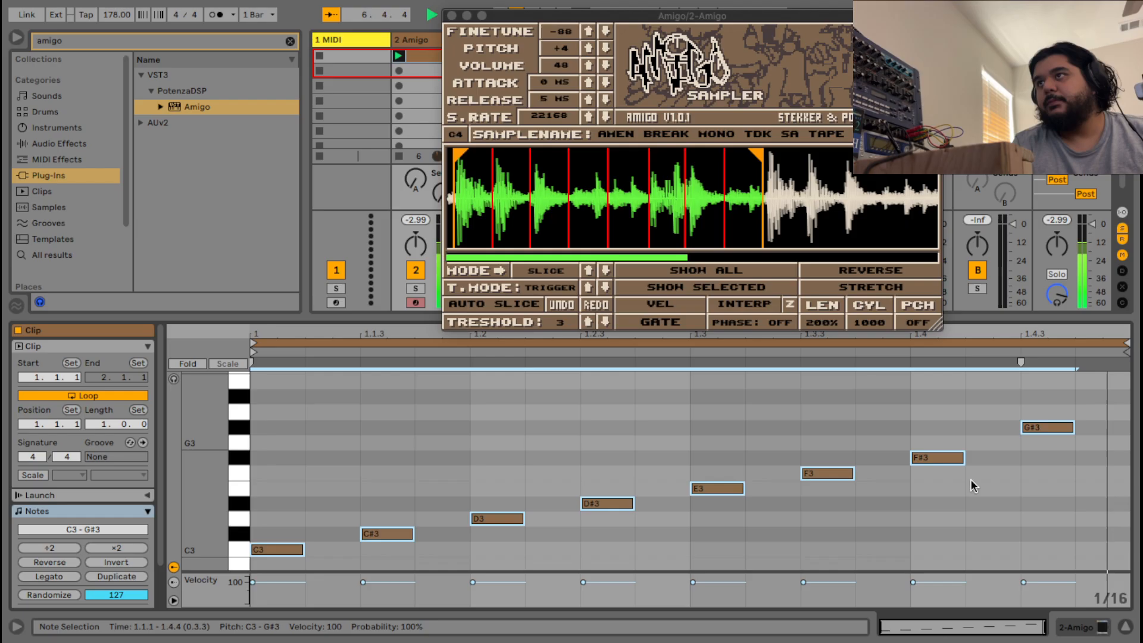
pyautogui.click(1025, 457)
pyautogui.moveTo(1035, 442)
pyautogui.mouseDown()
pyautogui.moveTo(1036, 431)
pyautogui.moveTo(1046, 439)
pyautogui.moveTo(1029, 445)
pyautogui.mouseUp()
pyautogui.click(1044, 454)
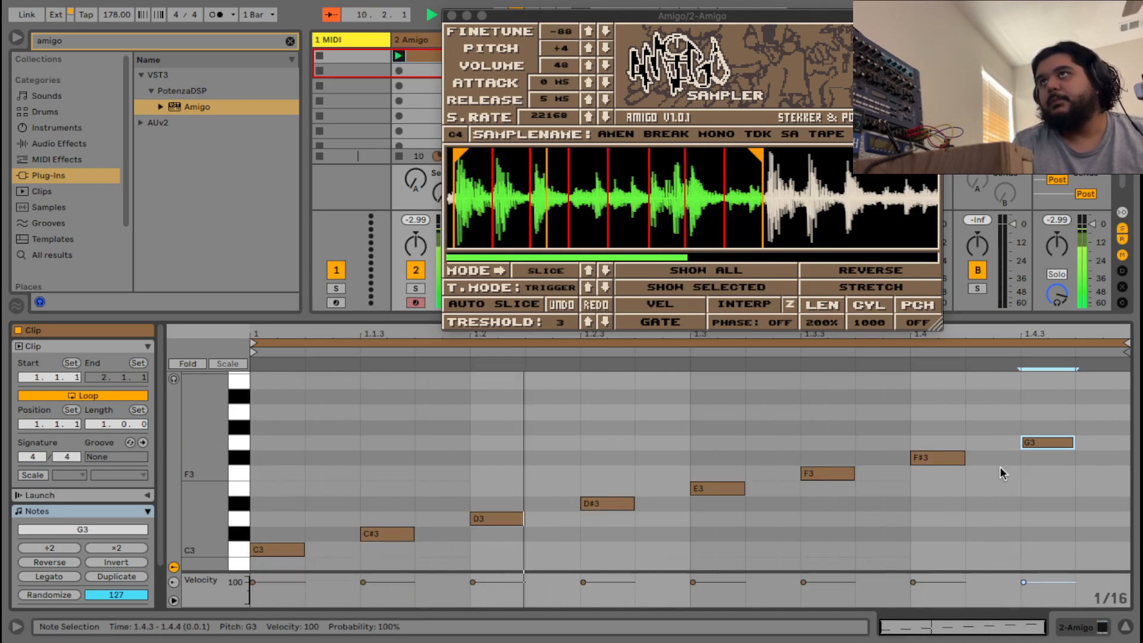
pyautogui.scroll(-1, 1009, 488)
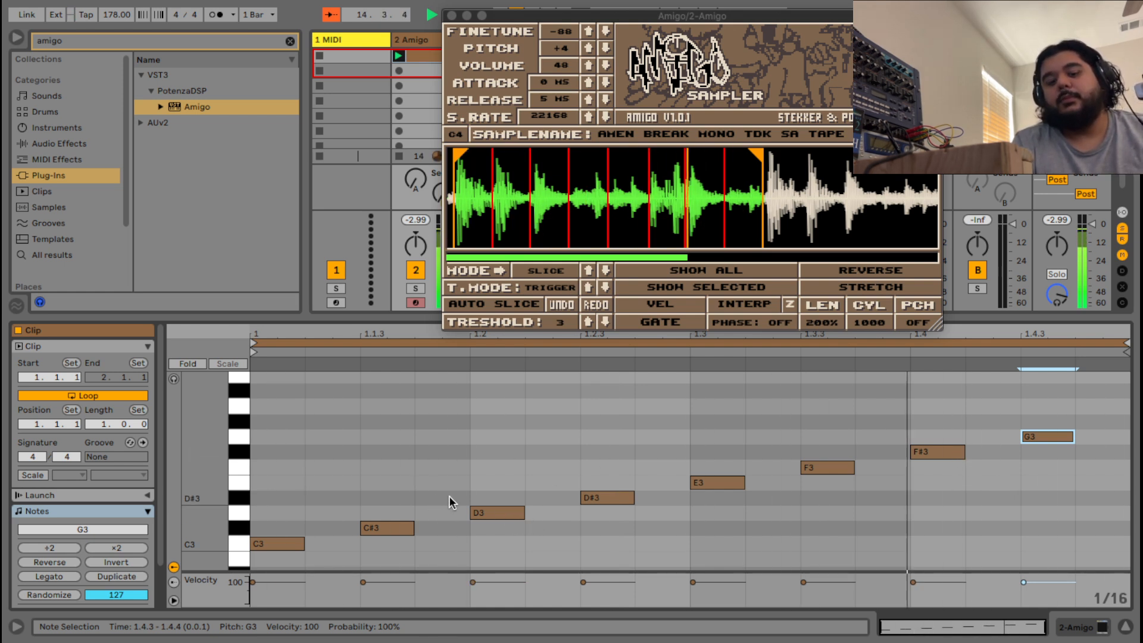
pyautogui.press('space')
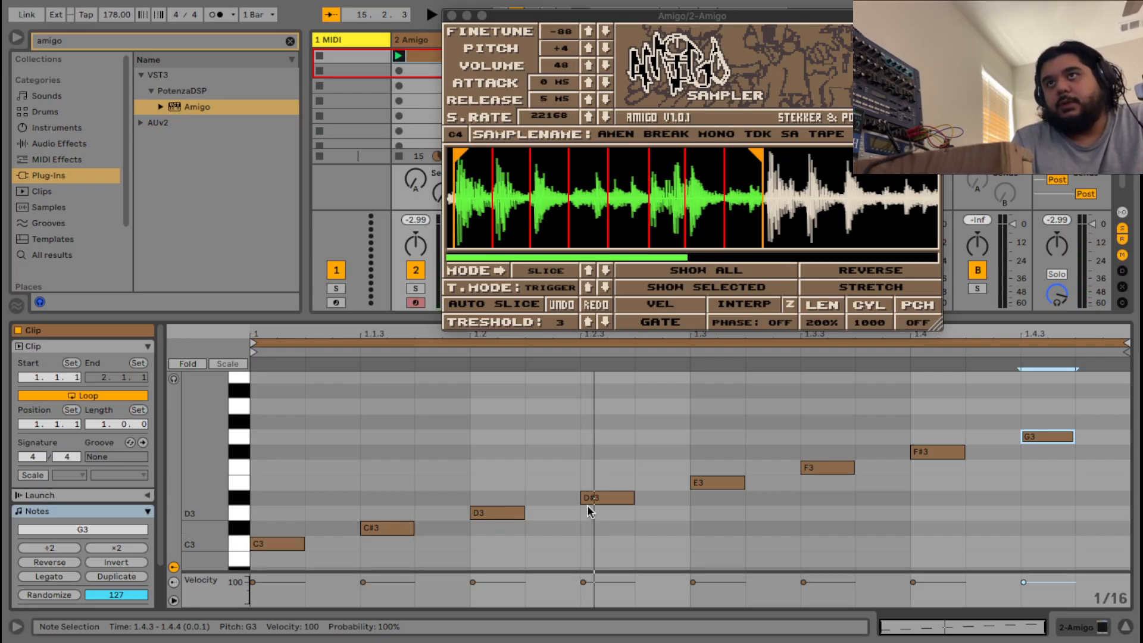
# Lower the three middle notes by two semitones and the last two notes by one semitone.
pyautogui.click(826, 542)
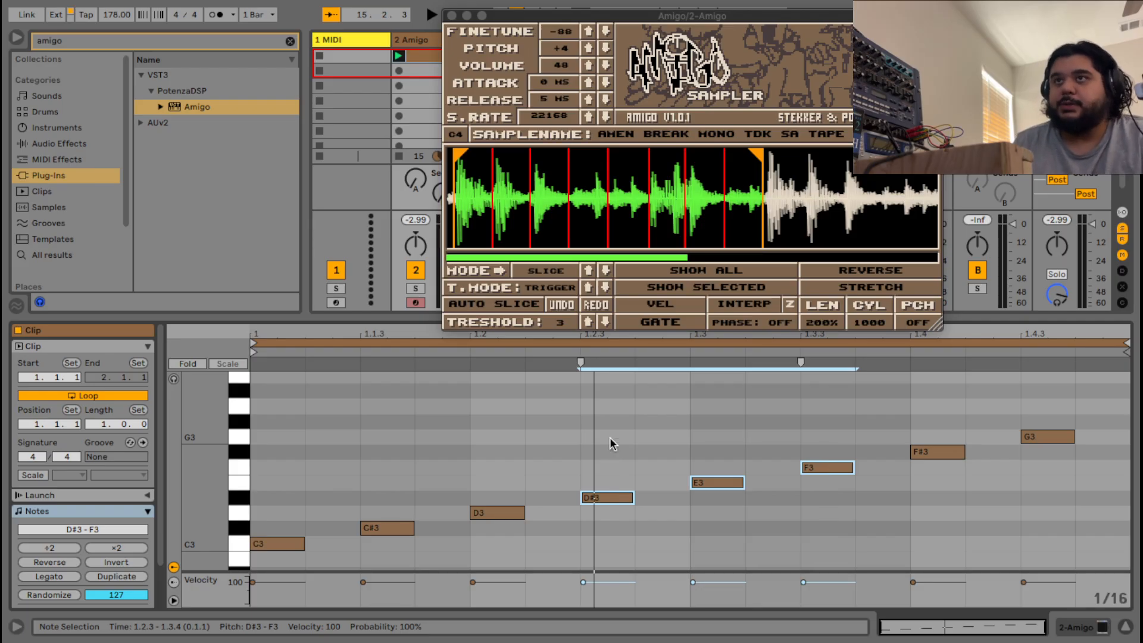
pyautogui.press('Down')
pyautogui.press('Down')
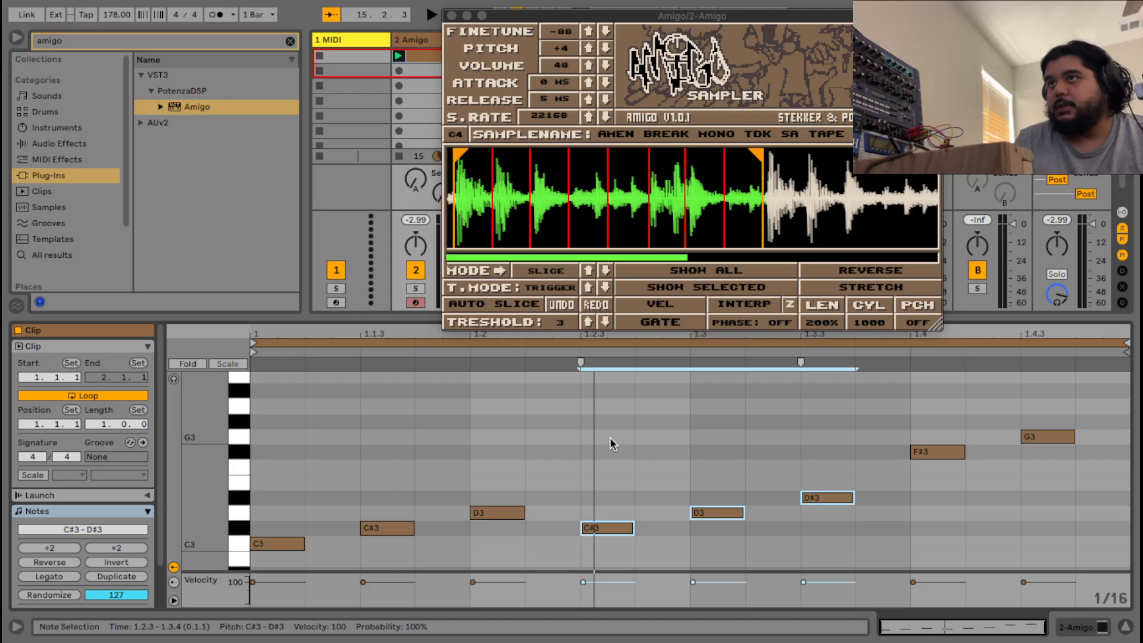
pyautogui.moveTo(1071, 488); pyautogui.dragTo(921, 406)
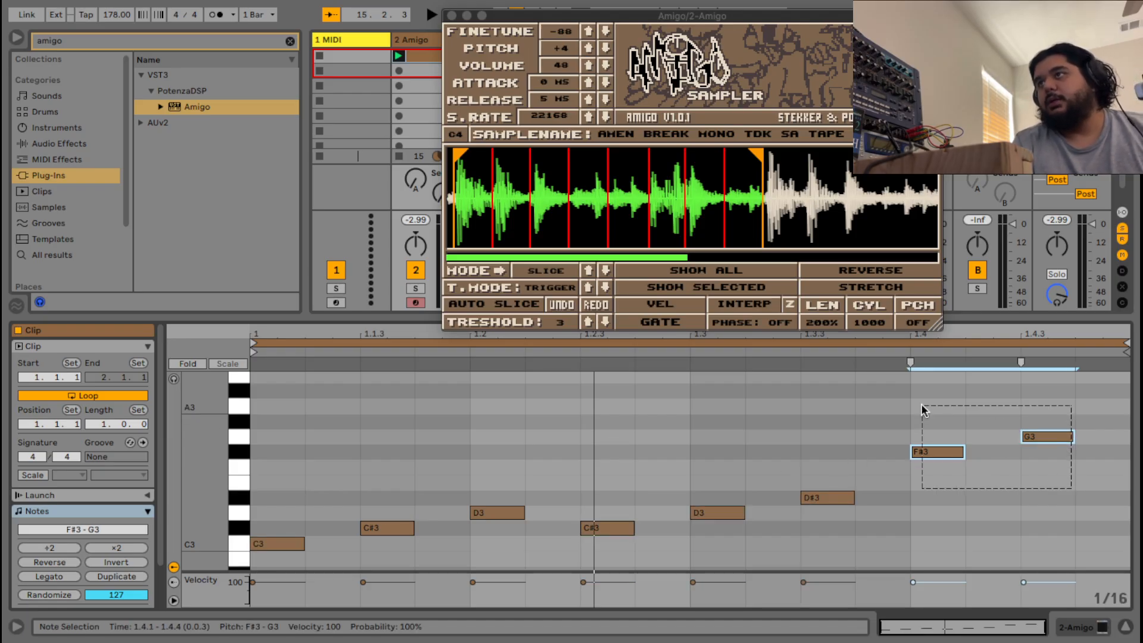
pyautogui.press('Down')
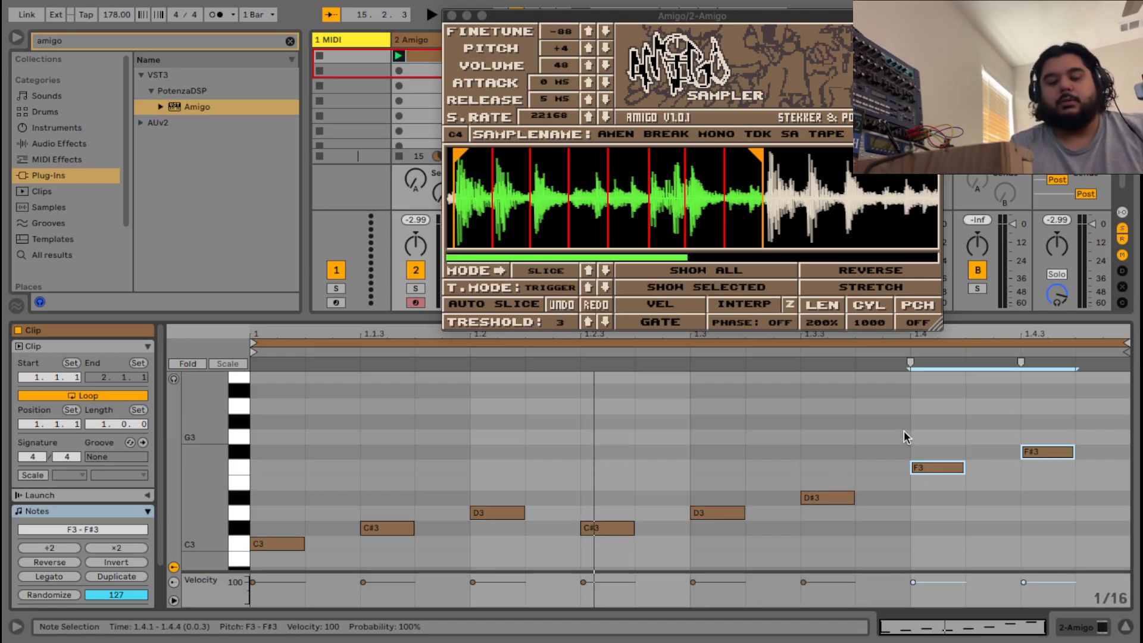
pyautogui.press('space')
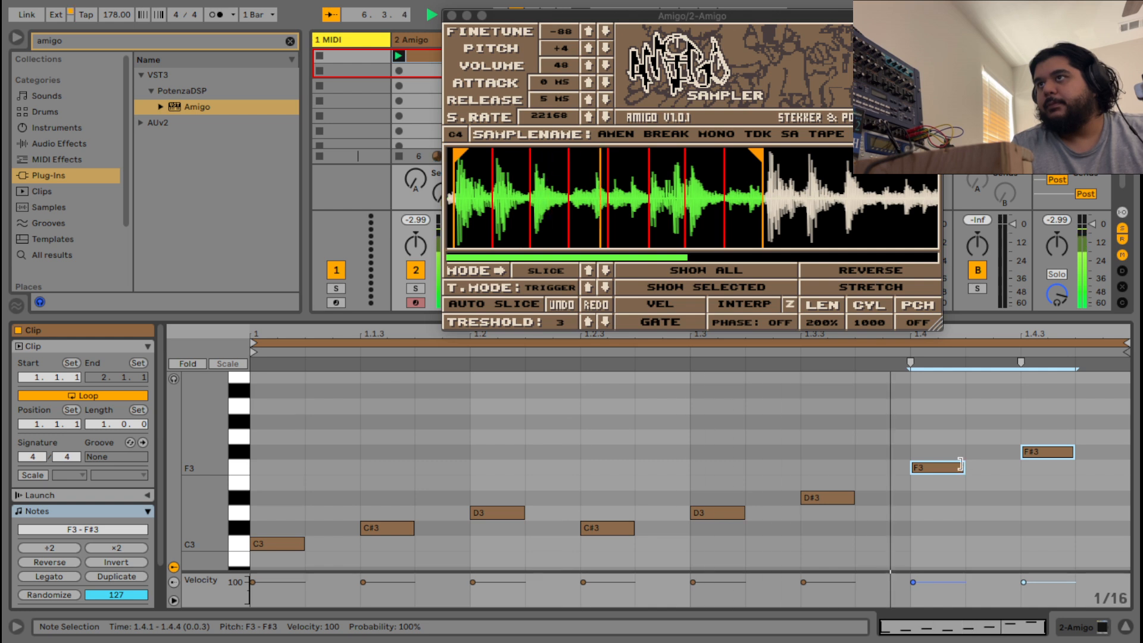
# Try the last two notes at C#3 and D3, then settle the final note on D3.
pyautogui.moveTo(948, 467); pyautogui.dragTo(956, 527)
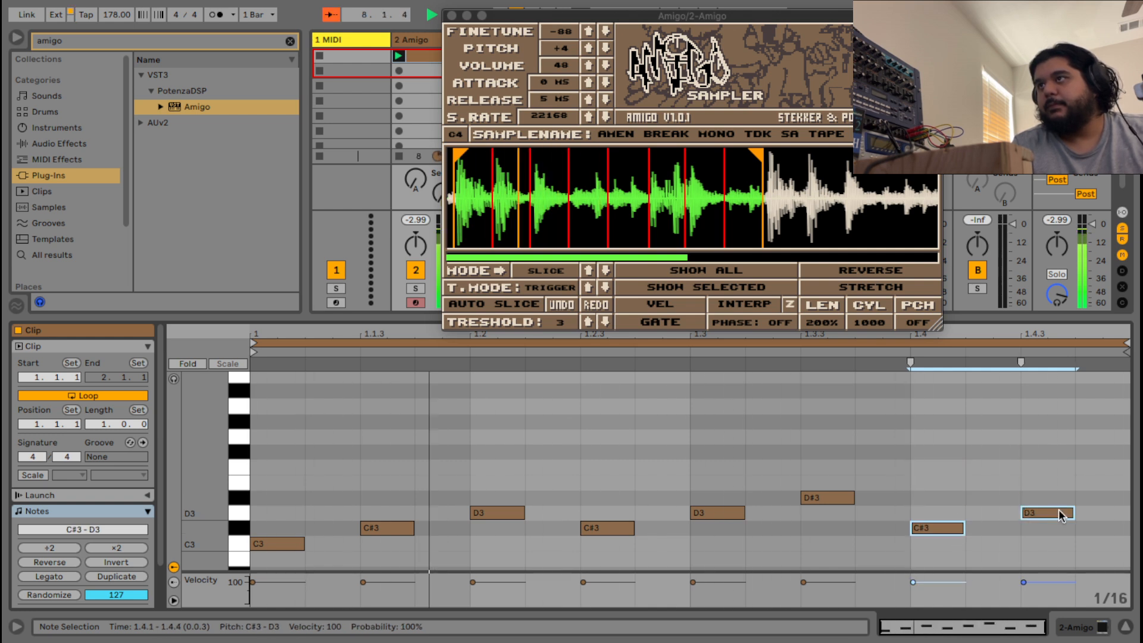
pyautogui.moveTo(1061, 516); pyautogui.dragTo(1061, 440)
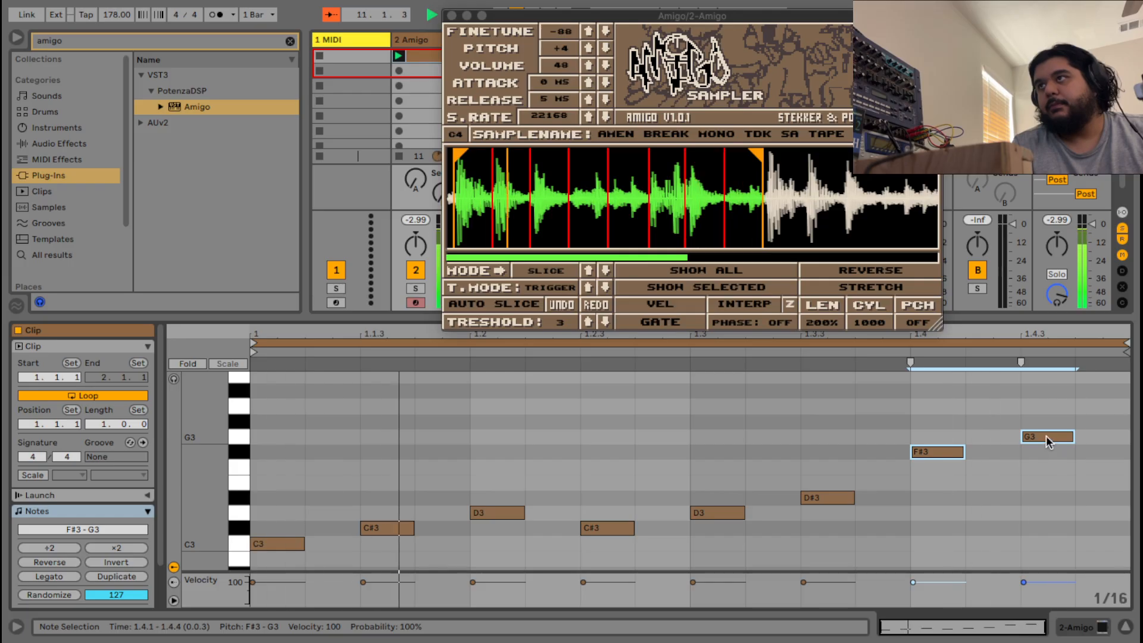
pyautogui.click(1045, 438)
pyautogui.moveTo(1043, 438); pyautogui.dragTo(960, 527)
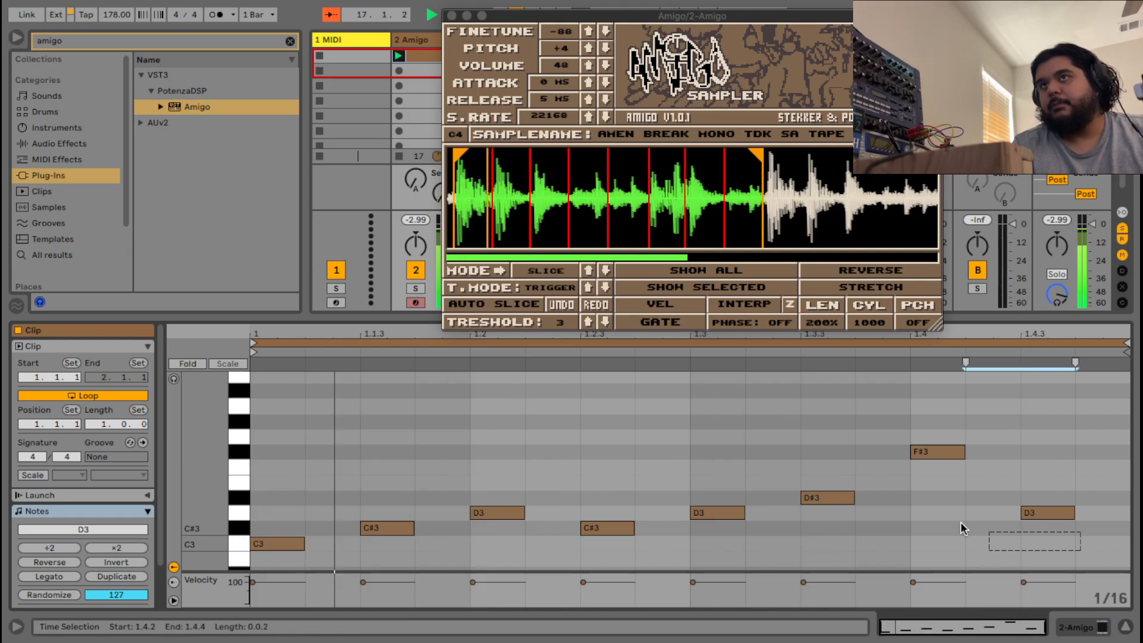
pyautogui.press('super+a')
# Stop playback and stretch the clip loop end to 3.1.1 so it spans two bars.
pyautogui.rightClick(659, 395)
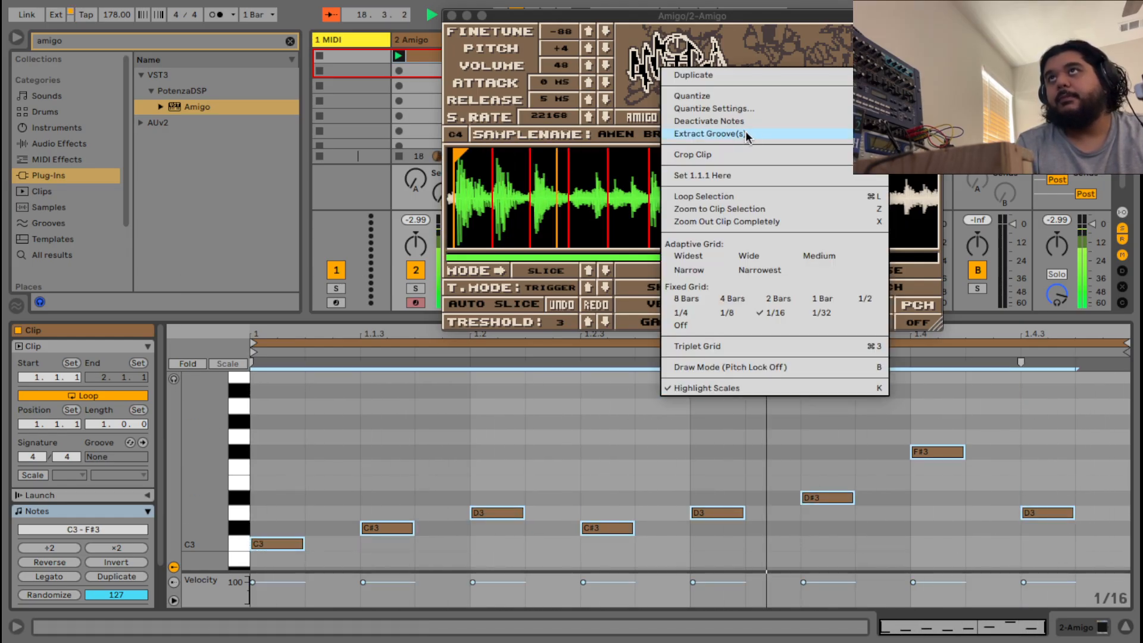
pyautogui.click(693, 96)
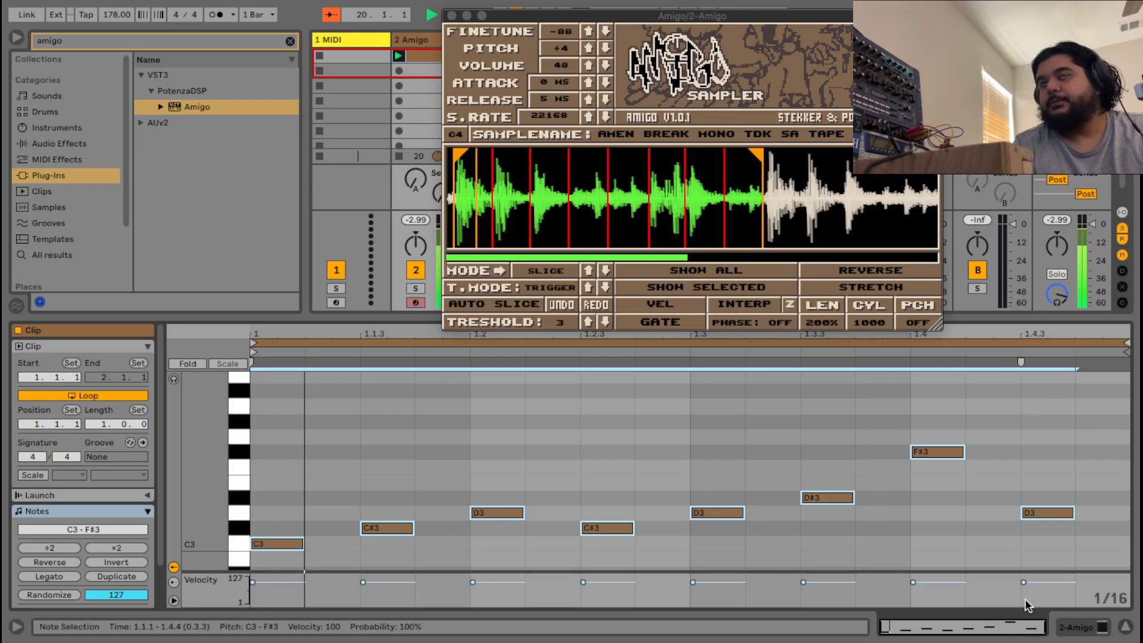
pyautogui.press('space')
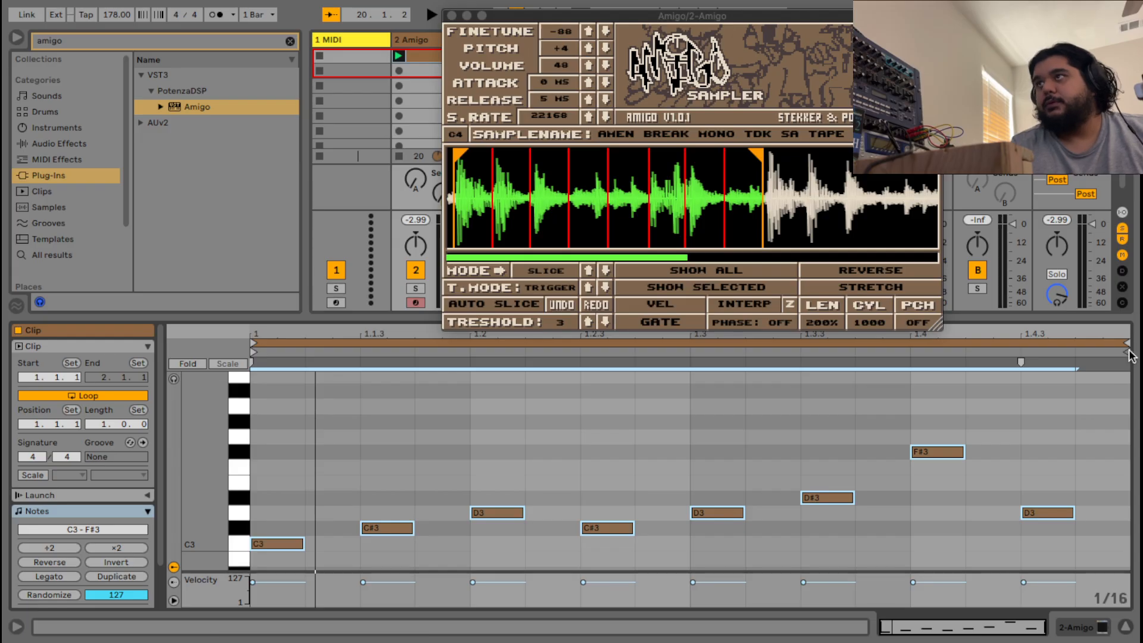
pyautogui.moveTo(1124, 345)
pyautogui.mouseDown()
pyautogui.moveTo(1136, 351)
pyautogui.moveTo(1030, 367)
pyautogui.mouseUp()
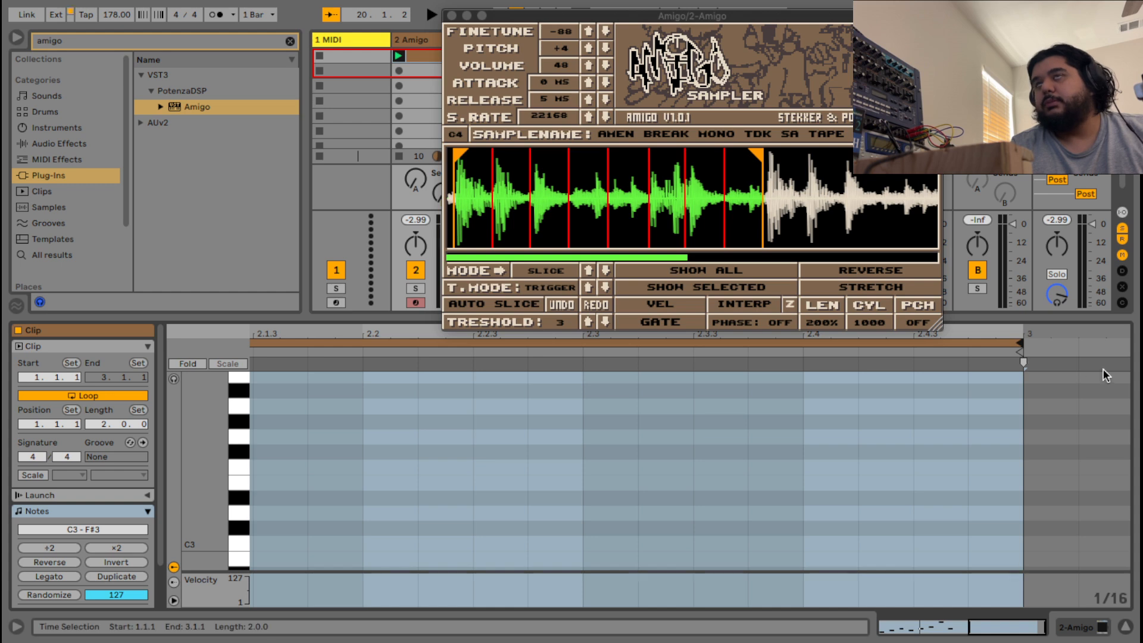
# Save the Live Set under the new name jungle.als instead of Untitled.
pyautogui.moveTo(136, 1)
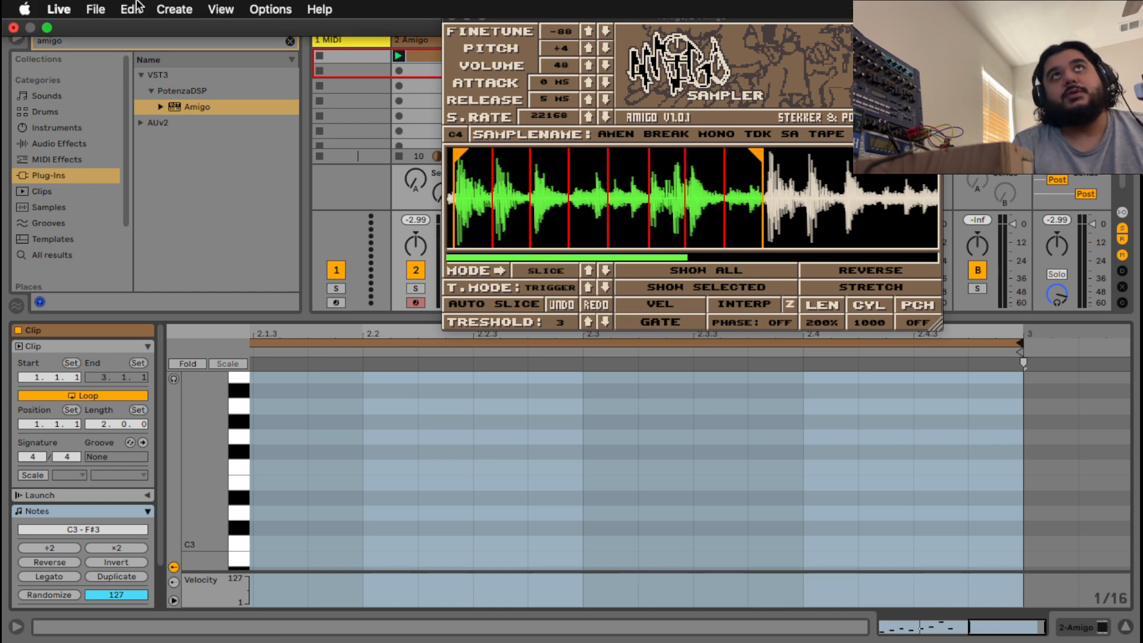
pyautogui.click(97, 9)
pyautogui.click(182, 172)
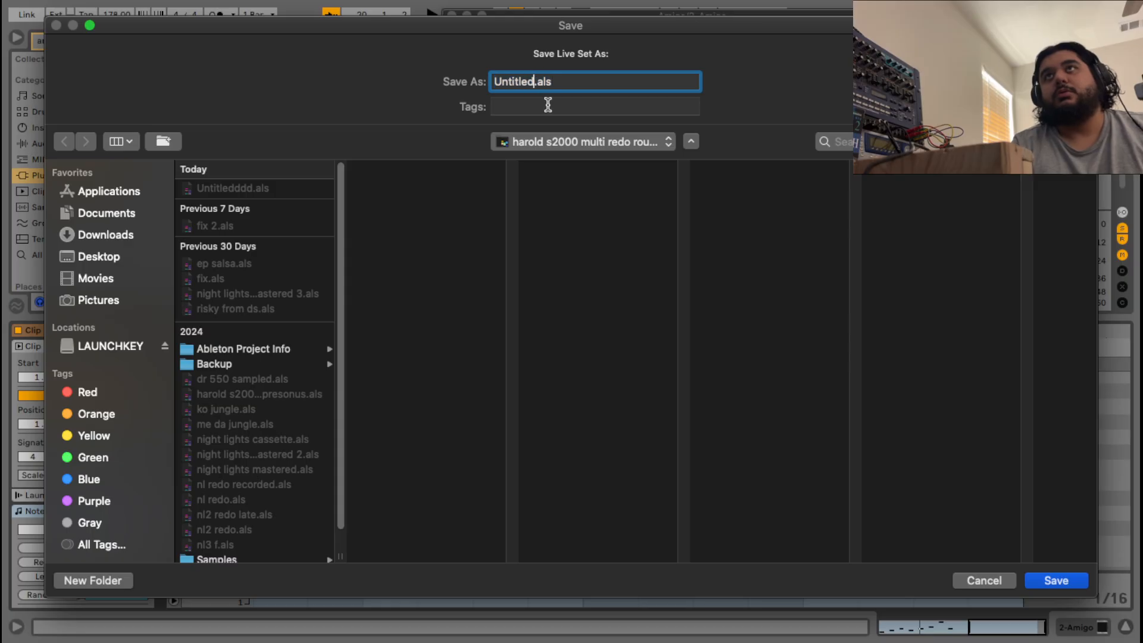
pyautogui.press('BackSpace')
pyautogui.press('BackSpace')
pyautogui.press('BackSpace')
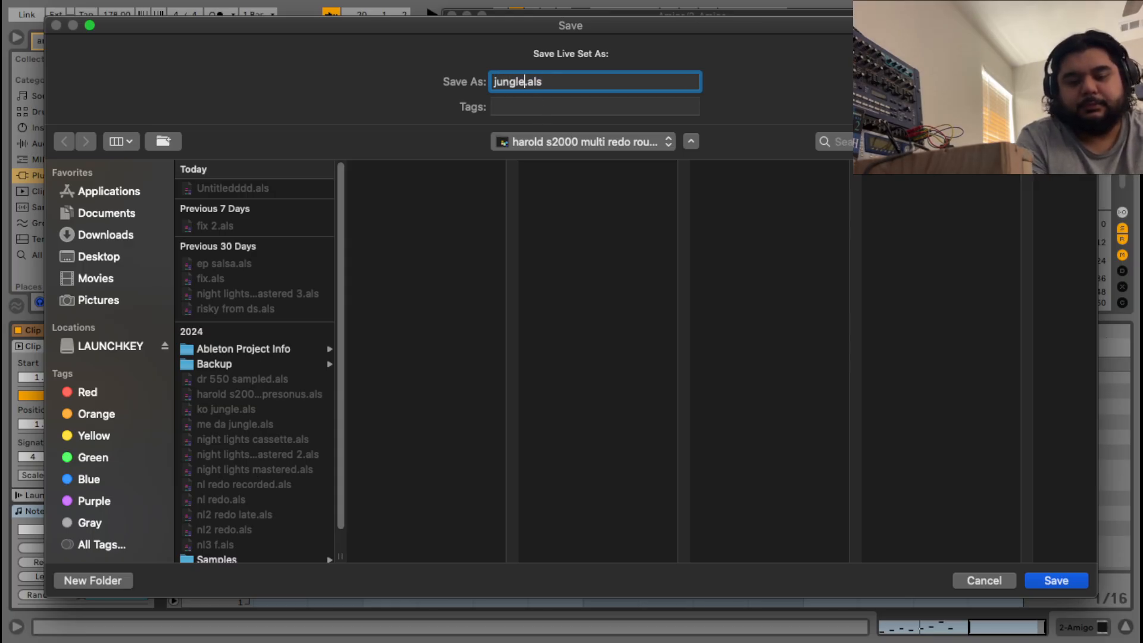
pyautogui.press('Return')
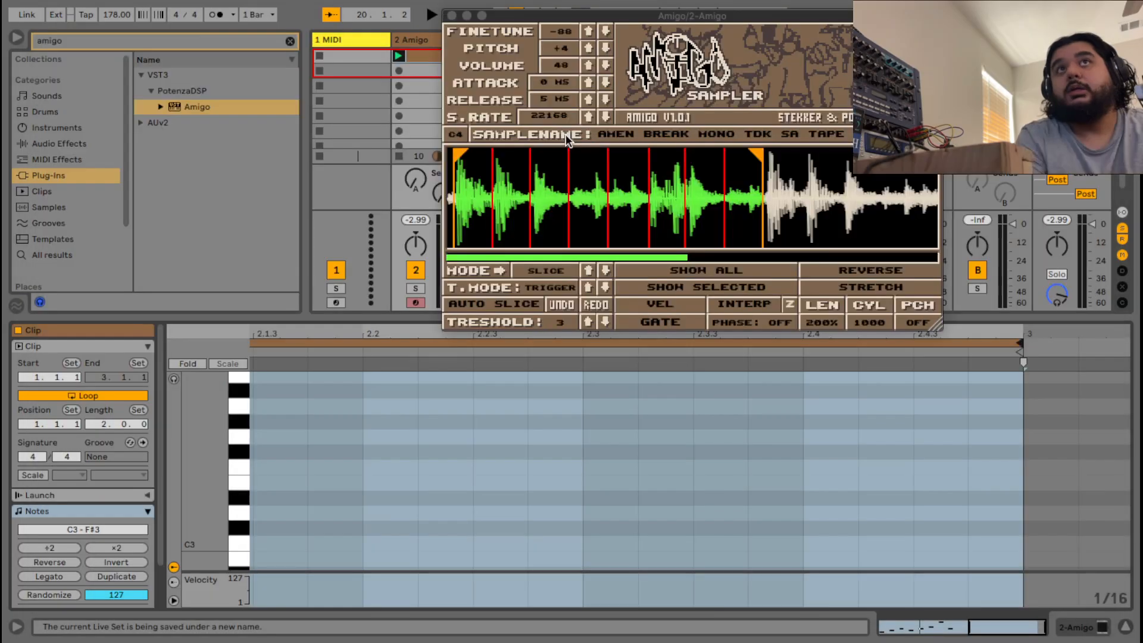
# Duplicate all eight notes of bar 1 into bar 2 and play both bars.
pyautogui.press('space')
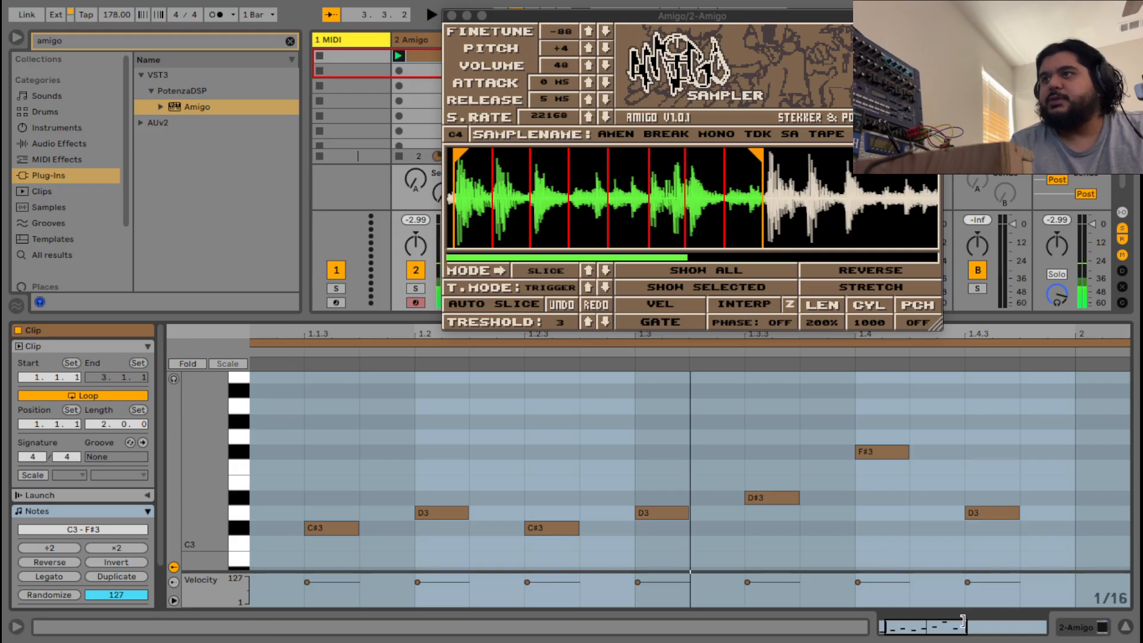
pyautogui.moveTo(945, 625); pyautogui.dragTo(1012, 595)
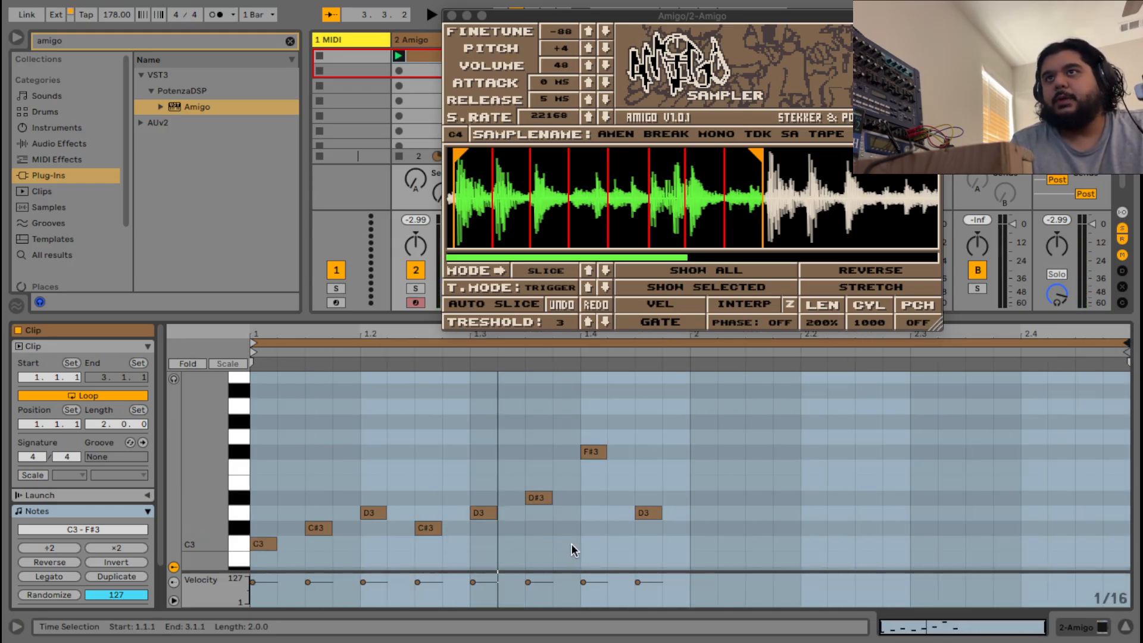
pyautogui.moveTo(679, 554); pyautogui.dragTo(255, 406)
pyautogui.rightClick(366, 420)
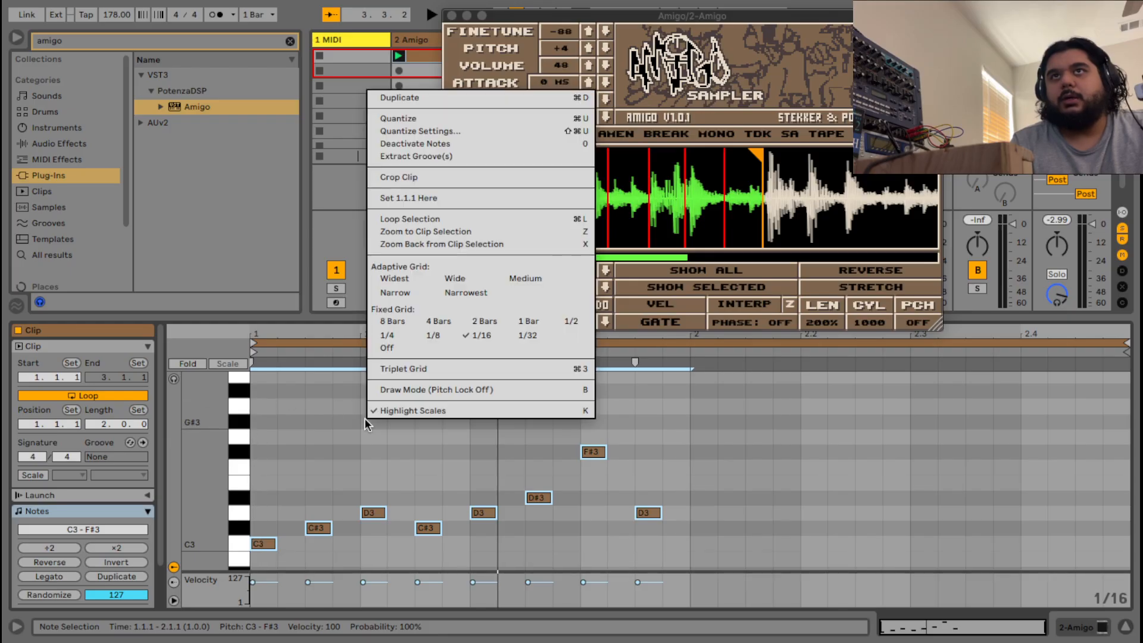
pyautogui.click(427, 98)
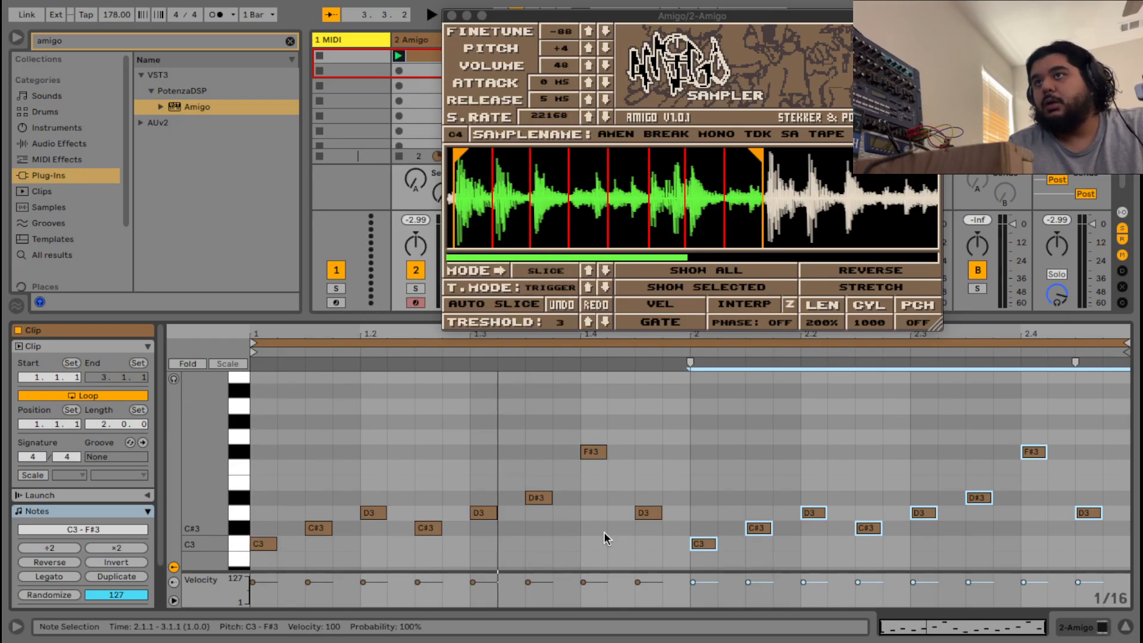
pyautogui.press('space')
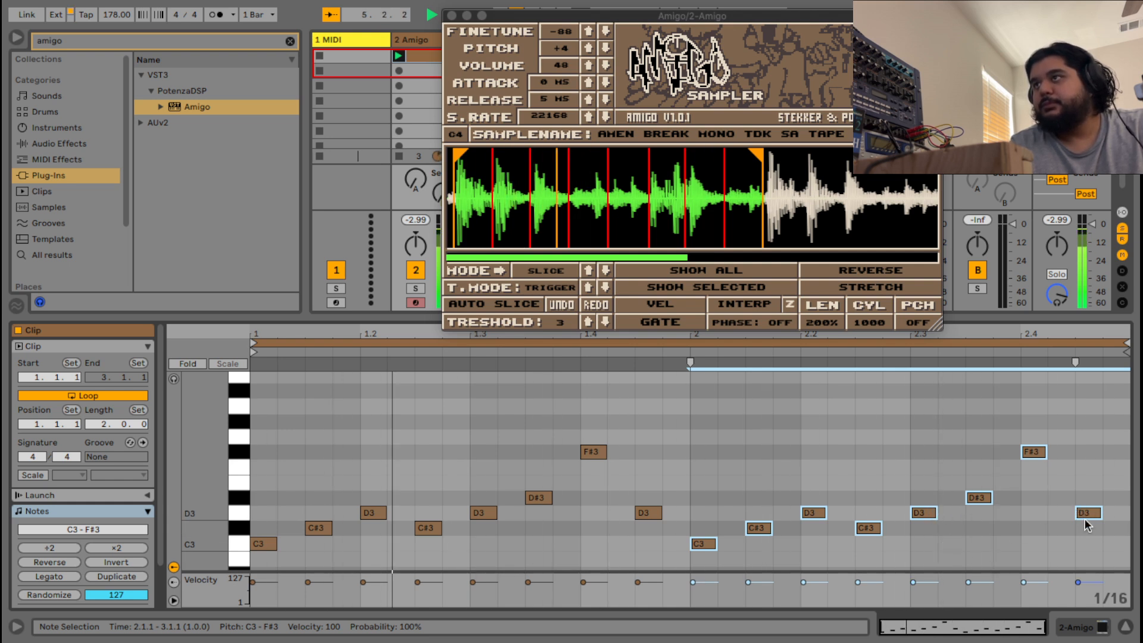
# Raise the last note of bar 2 from D3 to E3 and play it back.
pyautogui.moveTo(1085, 537); pyautogui.dragTo(1029, 437)
pyautogui.press('space')
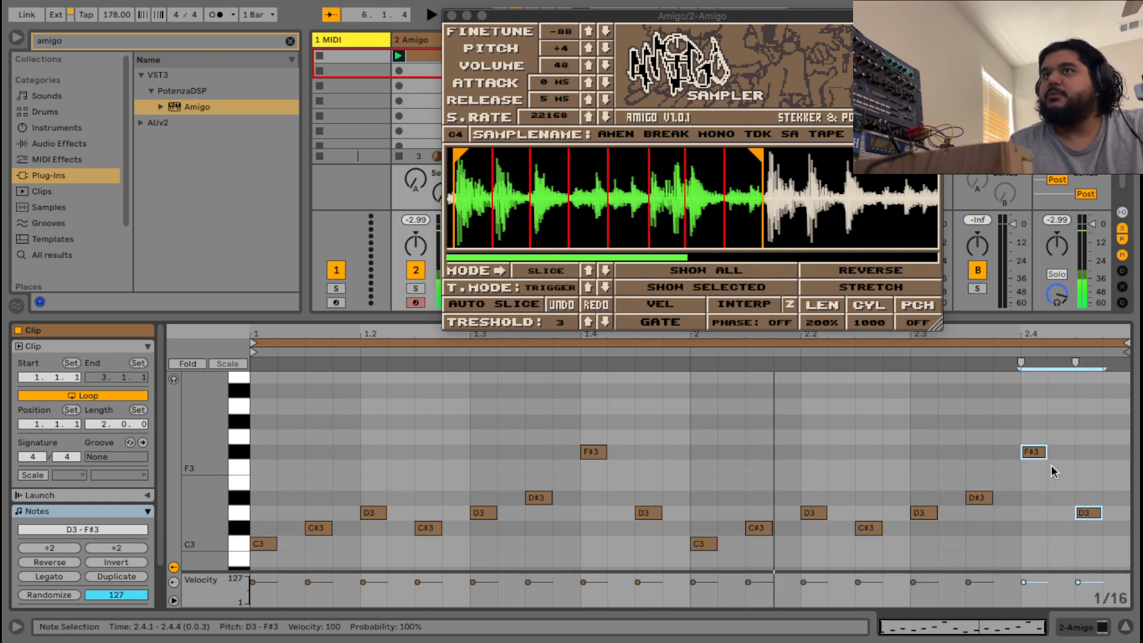
pyautogui.click(1093, 535)
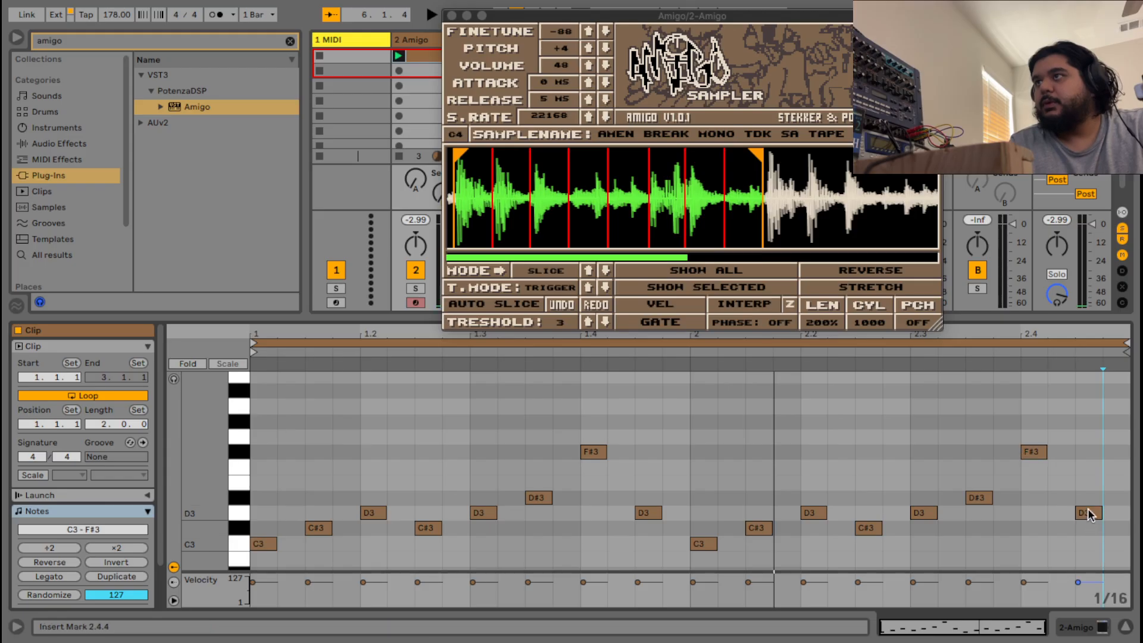
pyautogui.moveTo(1089, 512); pyautogui.dragTo(1087, 484)
pyautogui.press('space')
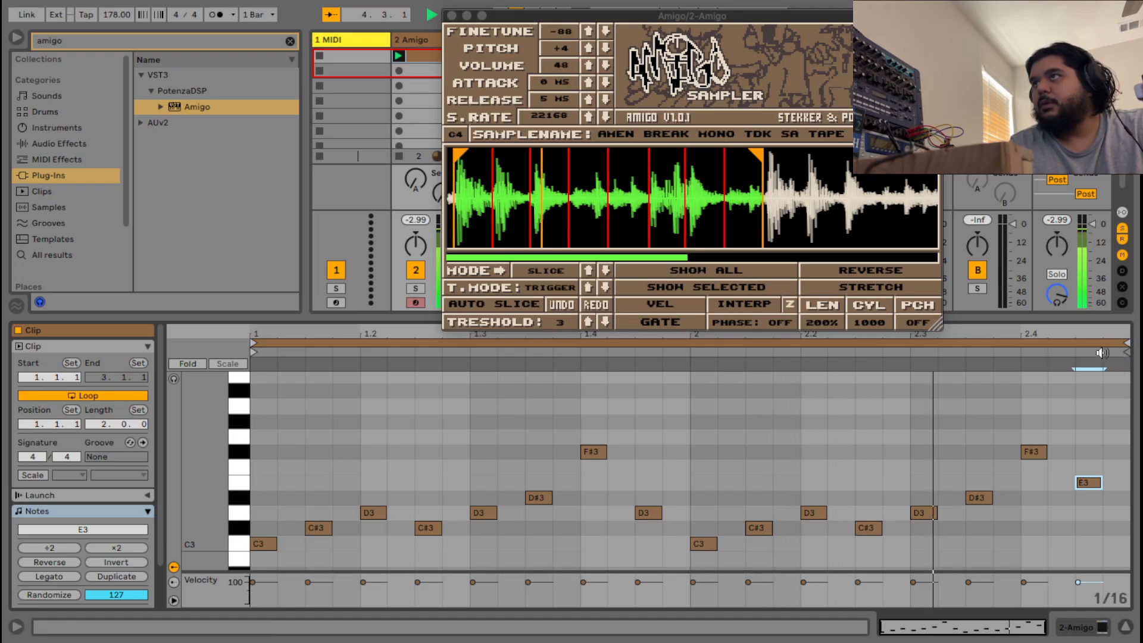
pyautogui.press('space')
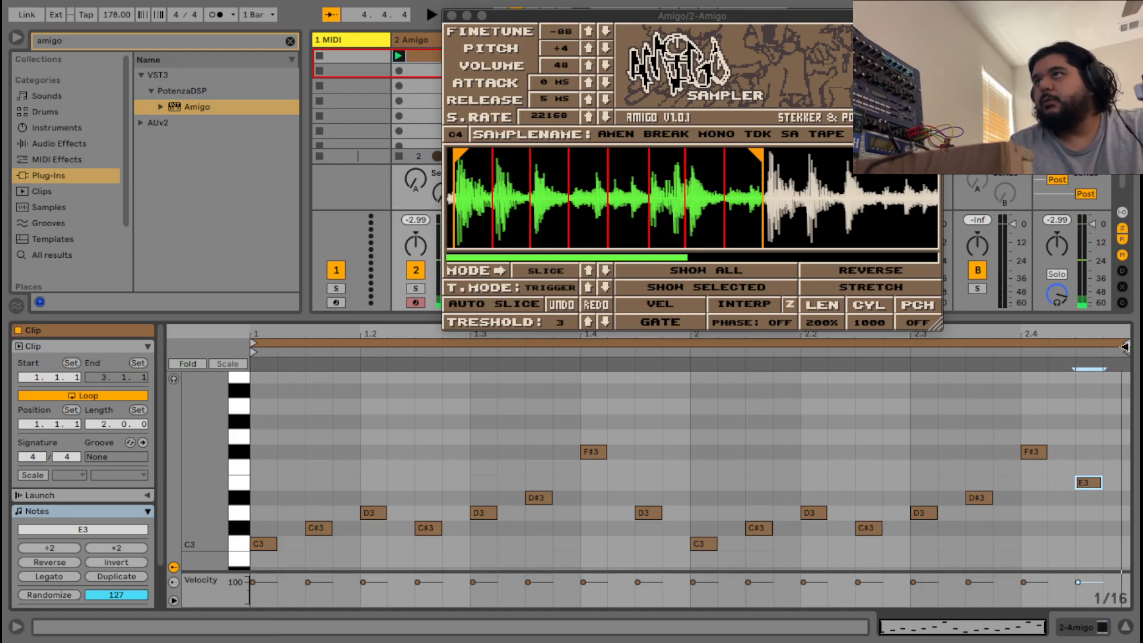
pyautogui.click(99, 421)
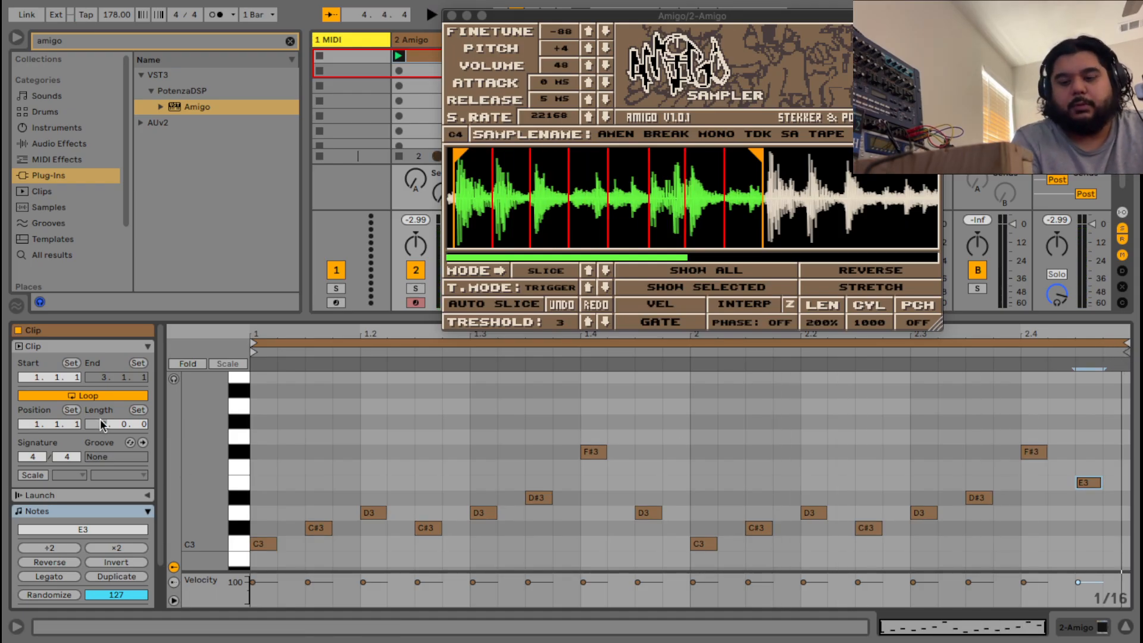
# Set the clip length to 4 bars and add C3 at 3.1.1 and E3 notes at 3.1.3 and 3.2.3.
pyautogui.write('4')
pyautogui.press('Return')
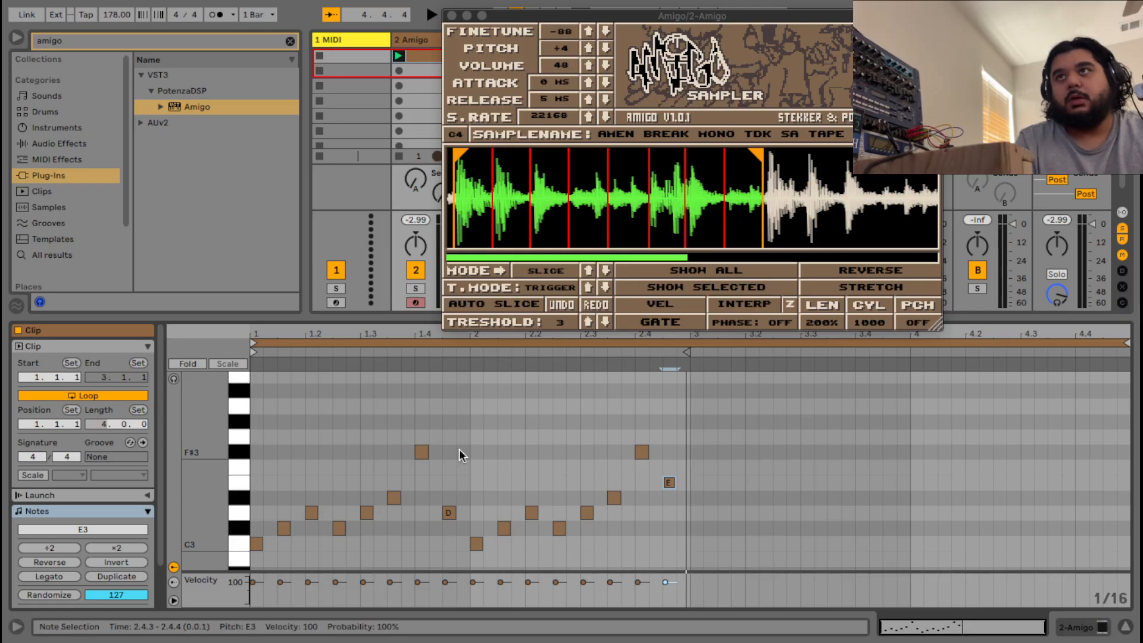
pyautogui.click(698, 531)
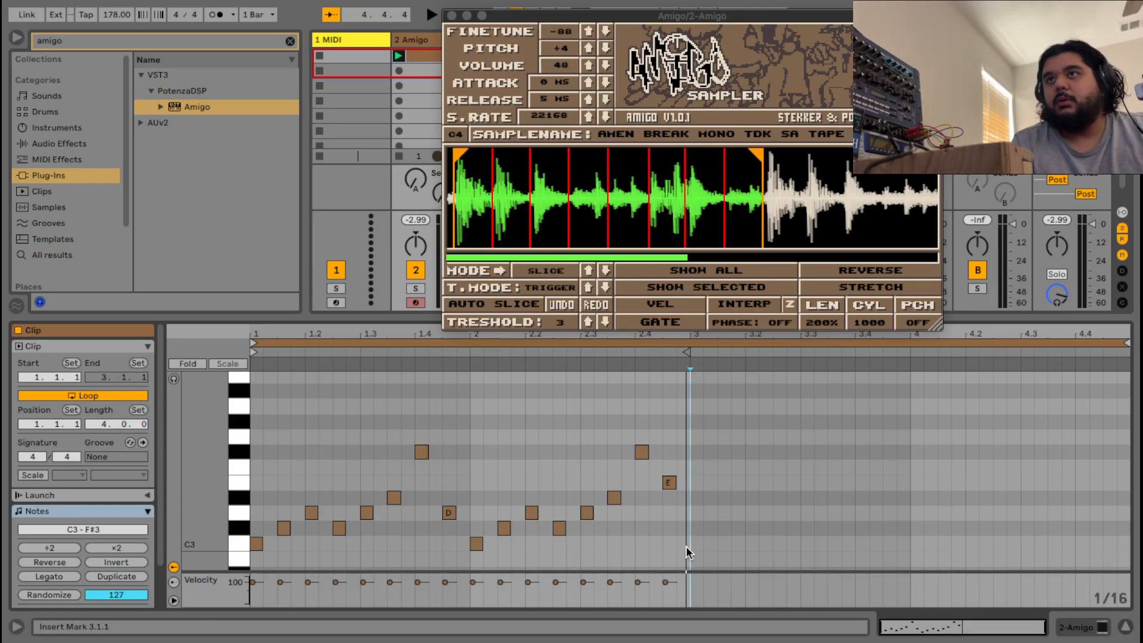
pyautogui.click(703, 549)
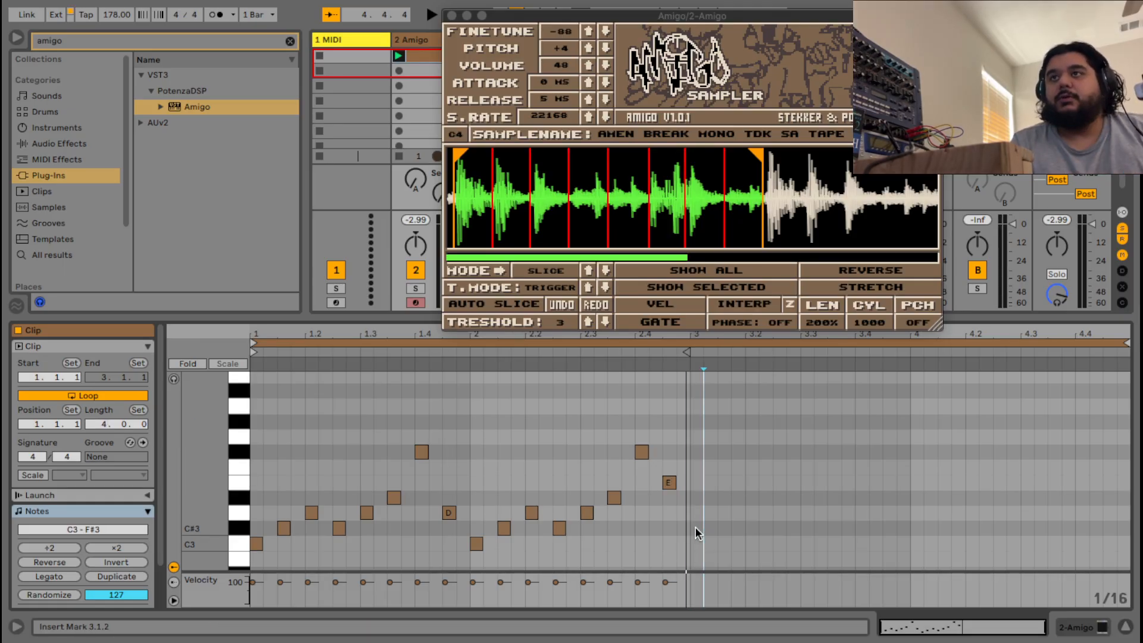
pyautogui.doubleClick(694, 542)
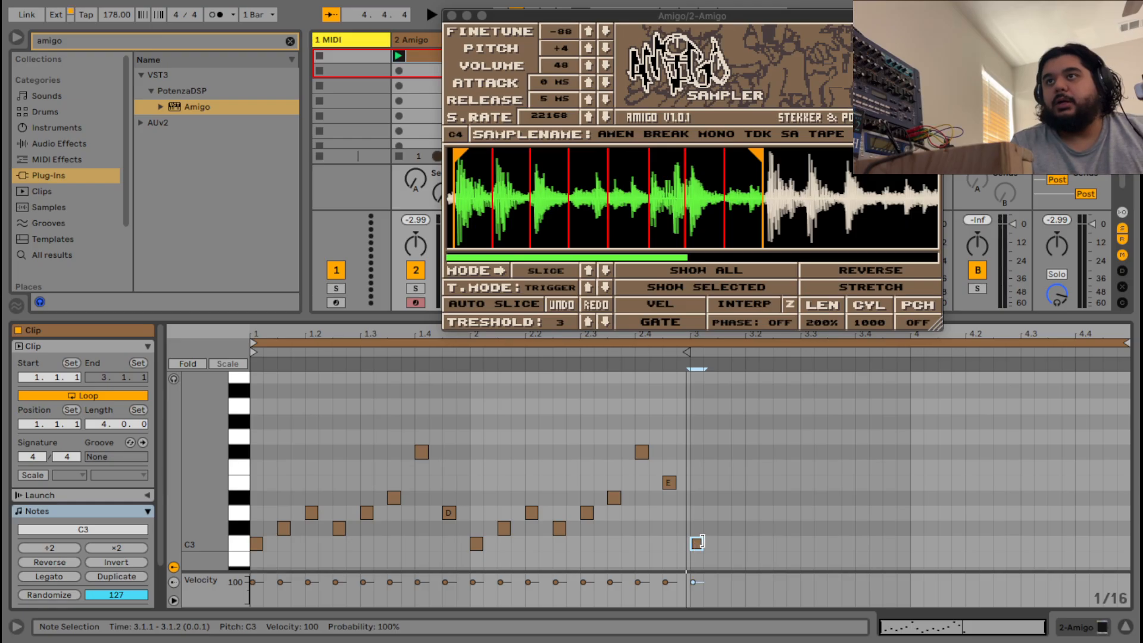
pyautogui.doubleClick(724, 512)
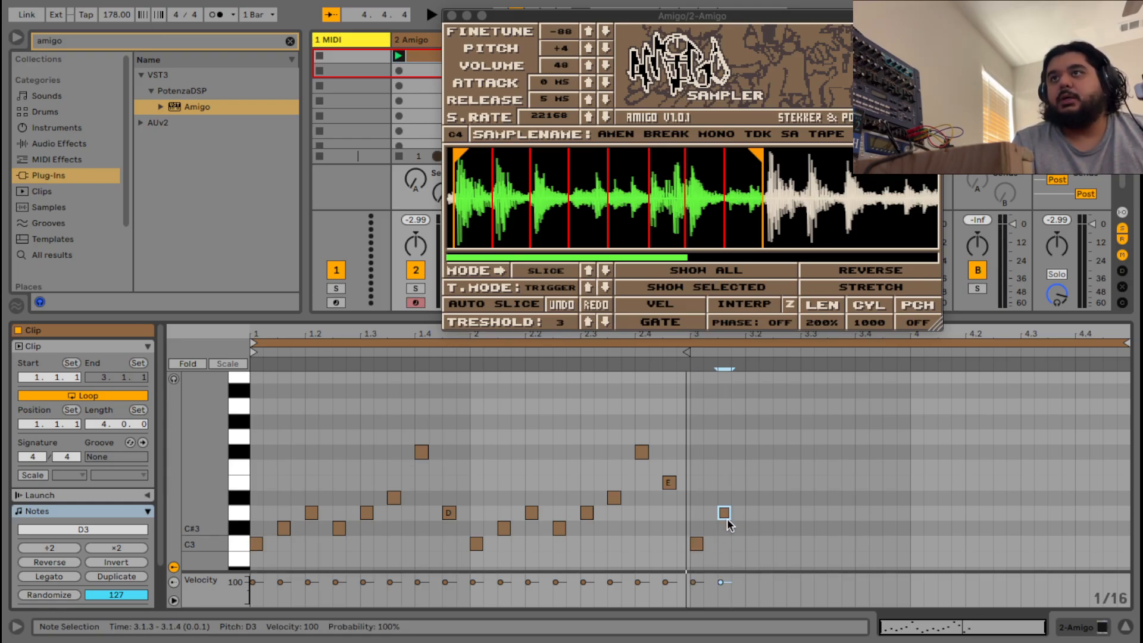
pyautogui.doubleClick(779, 512)
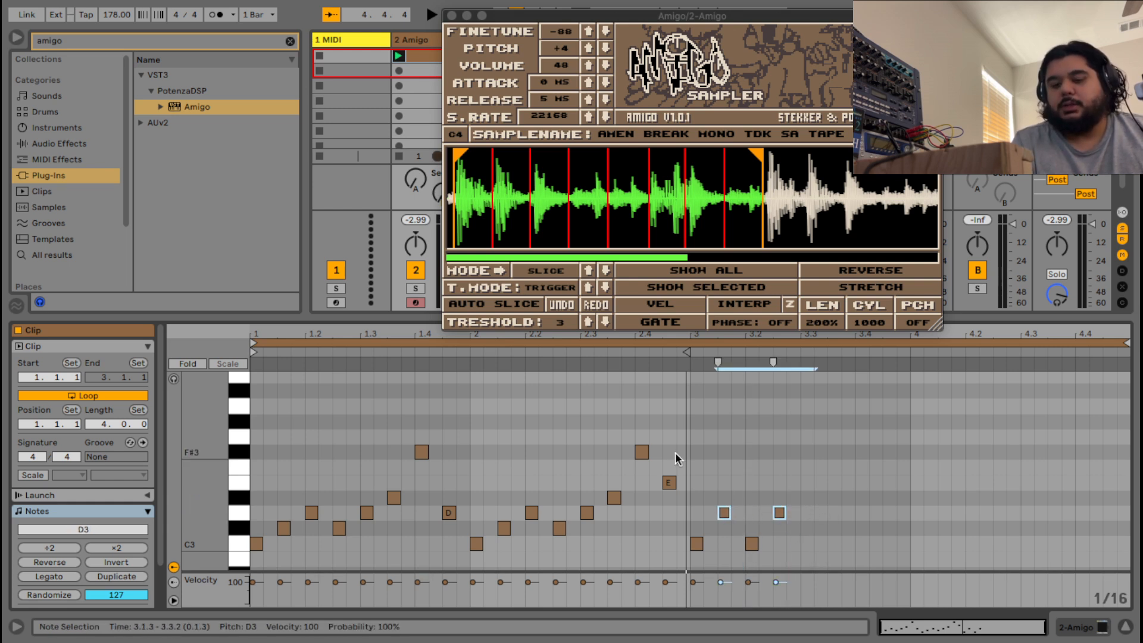
pyautogui.press('Up')
pyautogui.press('Up')
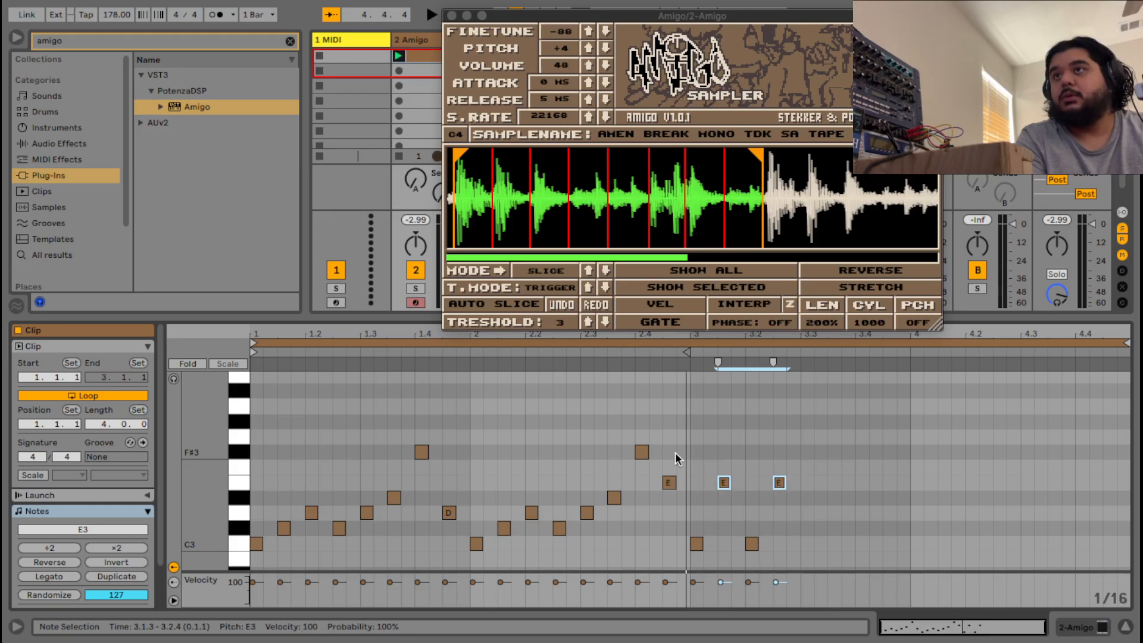
pyautogui.press('space')
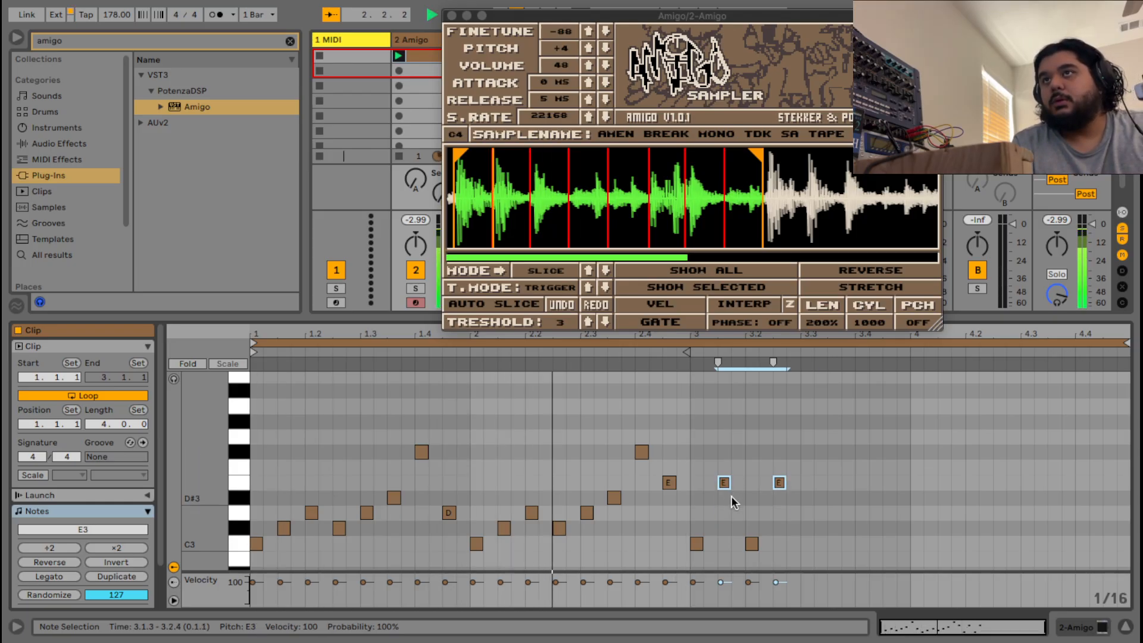
pyautogui.press('space')
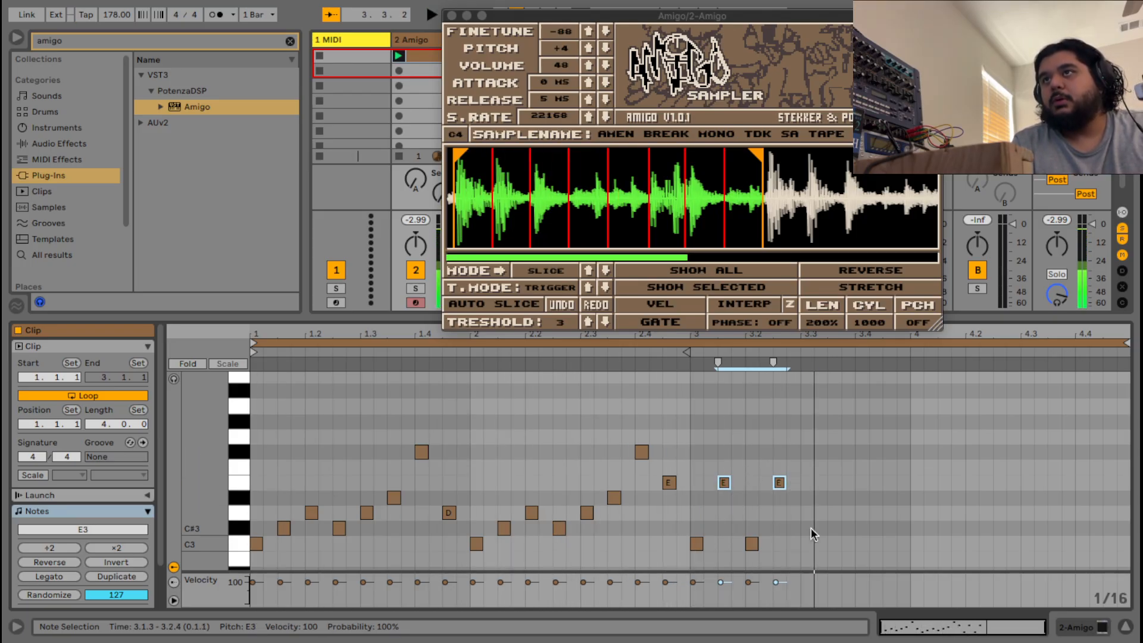
# Add C3 notes at 3.3.1–3.3.3 and D3 at 3.4.1, then quantize the notes from 2.4 to 3.4.
pyautogui.doubleClick(805, 543)
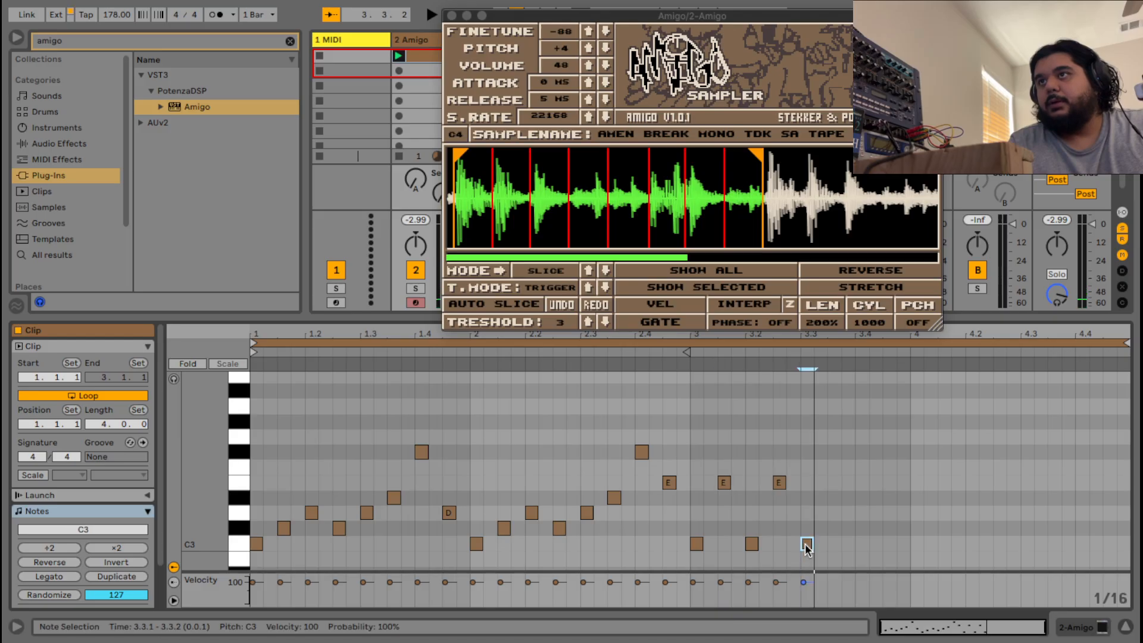
pyautogui.doubleClick(821, 544)
pyautogui.doubleClick(833, 543)
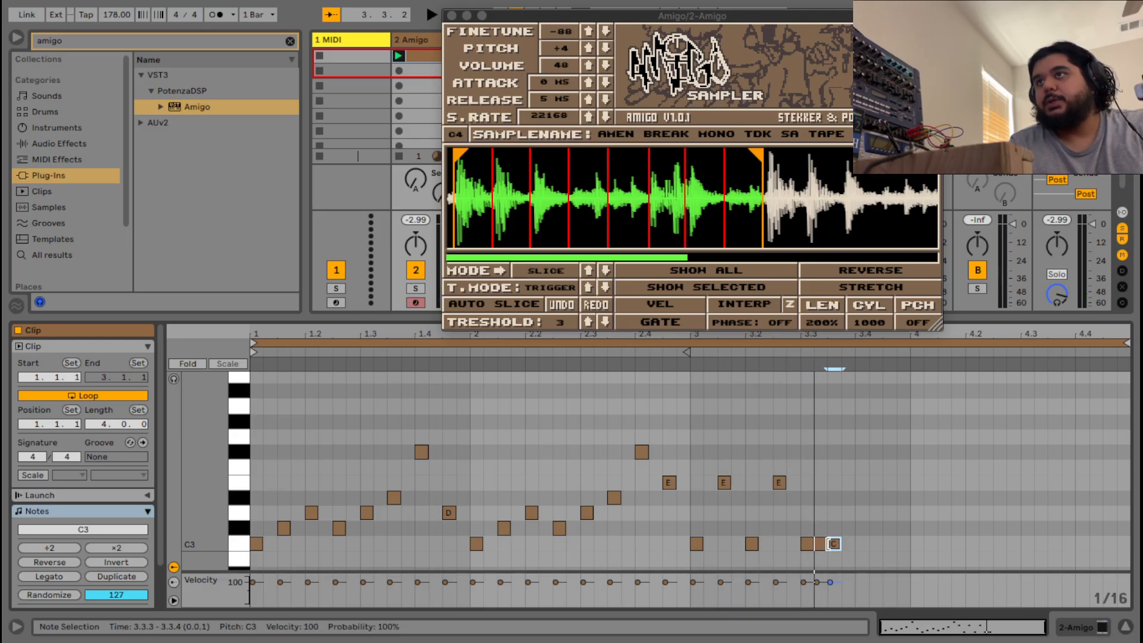
pyautogui.doubleClick(860, 512)
pyautogui.press('space')
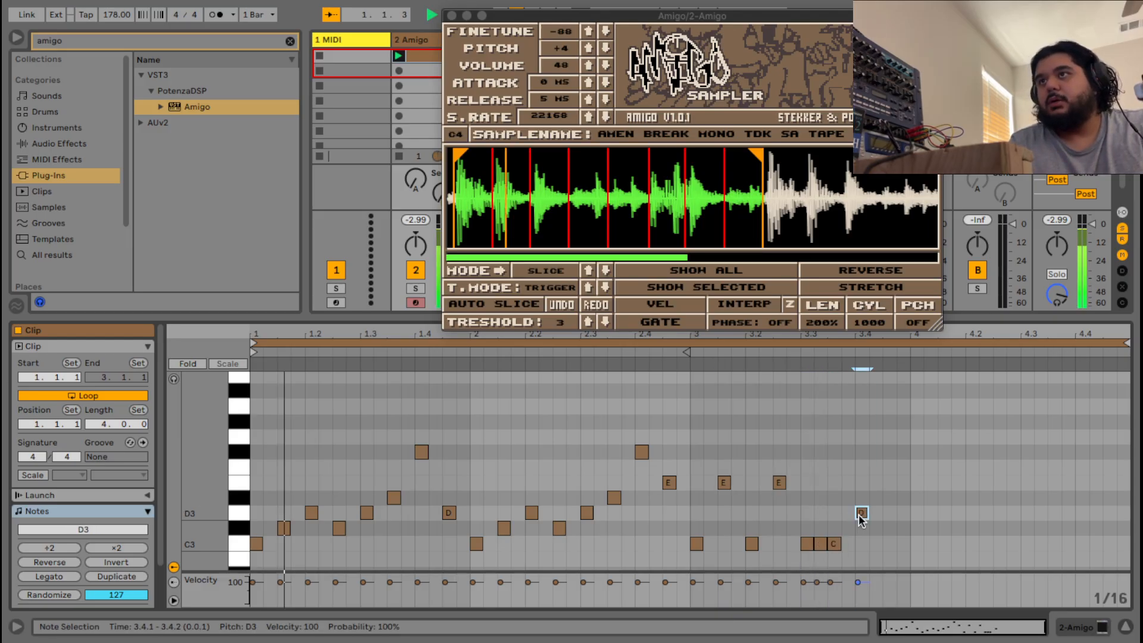
pyautogui.moveTo(877, 558); pyautogui.dragTo(662, 456)
pyautogui.rightClick(661, 456)
pyautogui.press('Escape')
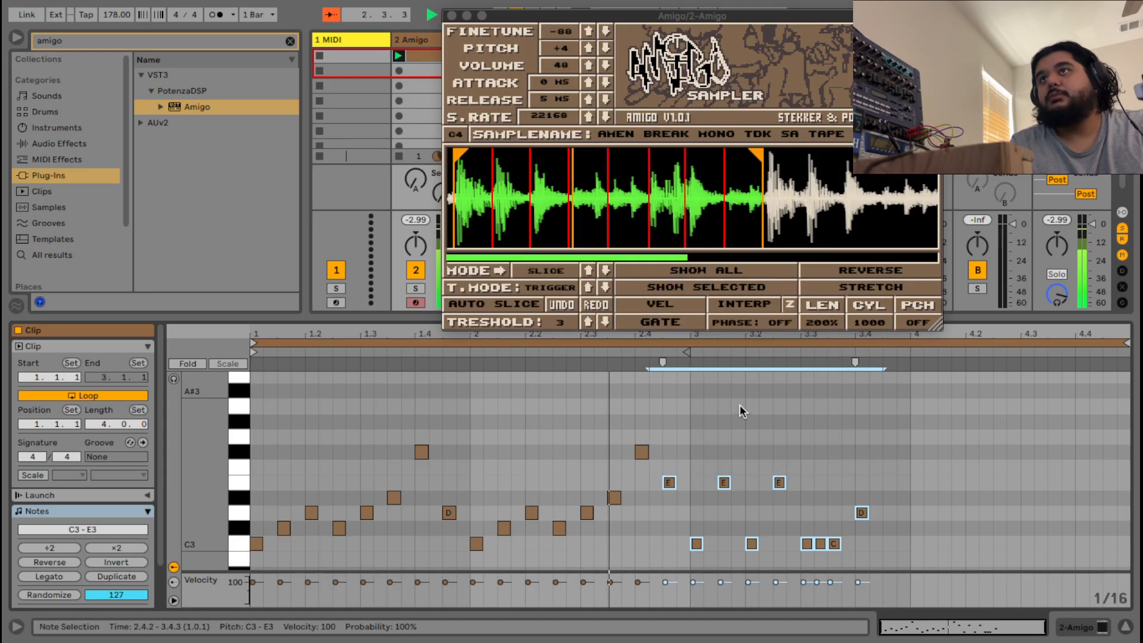
pyautogui.rightClick(722, 426)
pyautogui.click(751, 131)
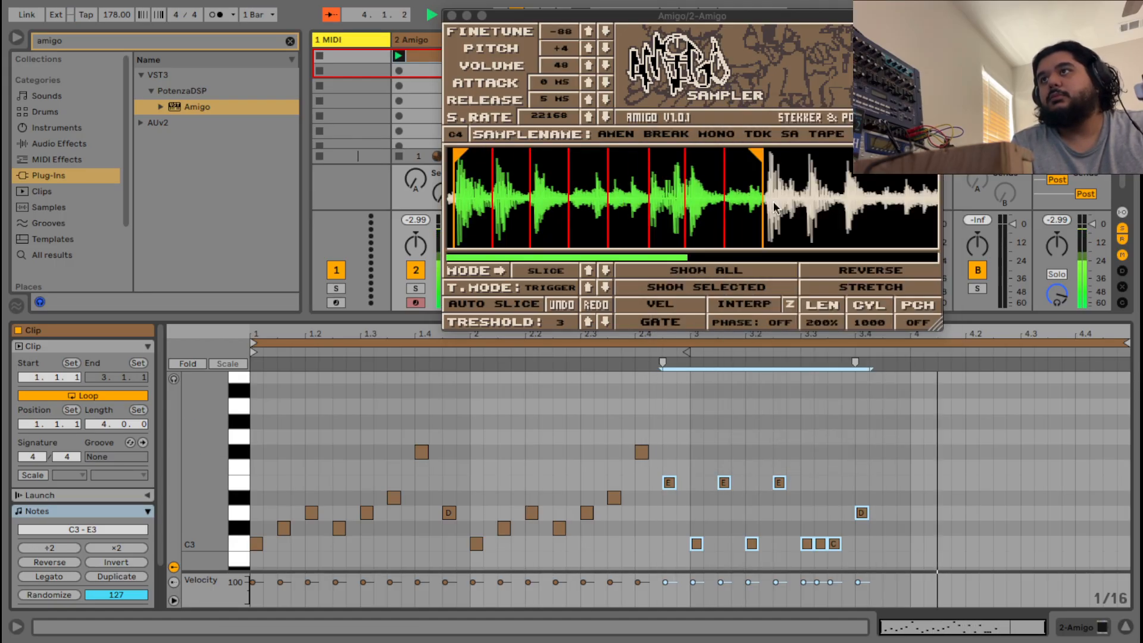
# Replace the 3.3–3.4 notes with C3 at 3.3 and 3.4.1, E3 at 3.4.3, and D3 at 4.1.1–4.1.4.
pyautogui.moveTo(873, 556); pyautogui.dragTo(807, 515)
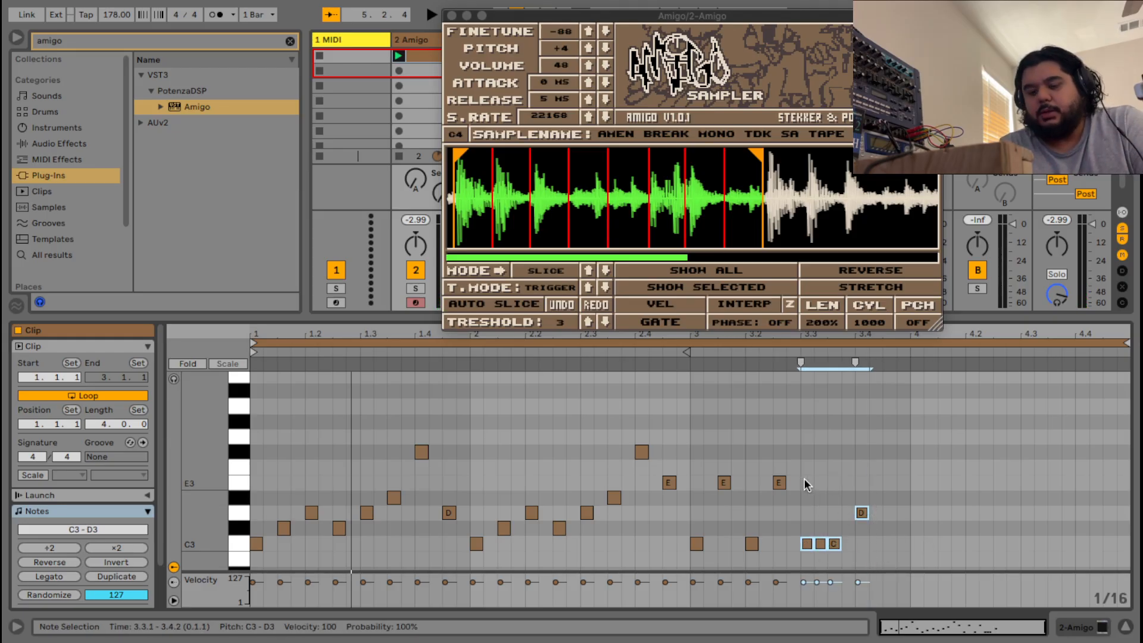
pyautogui.press('Delete')
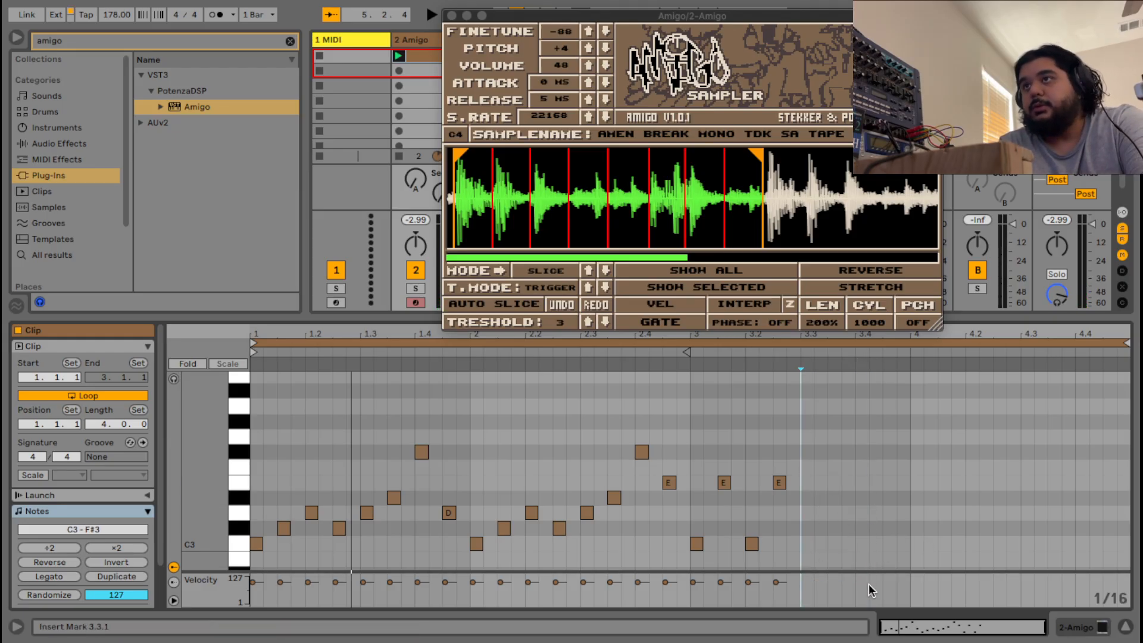
pyautogui.doubleClick(806, 543)
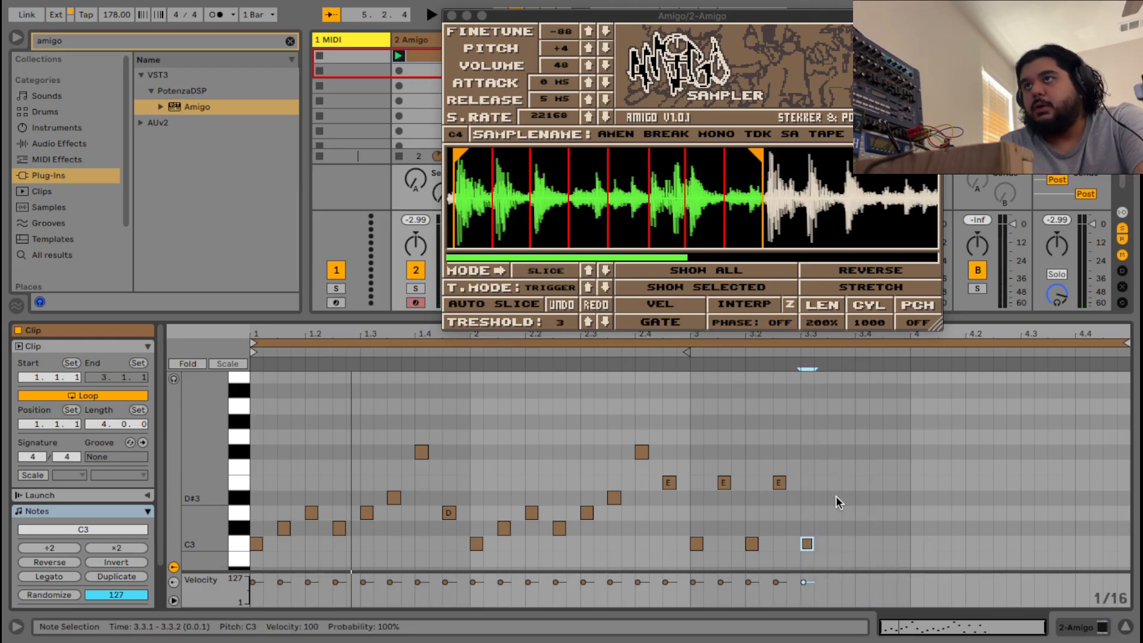
pyautogui.doubleClick(863, 543)
pyautogui.doubleClick(889, 482)
pyautogui.doubleClick(916, 513)
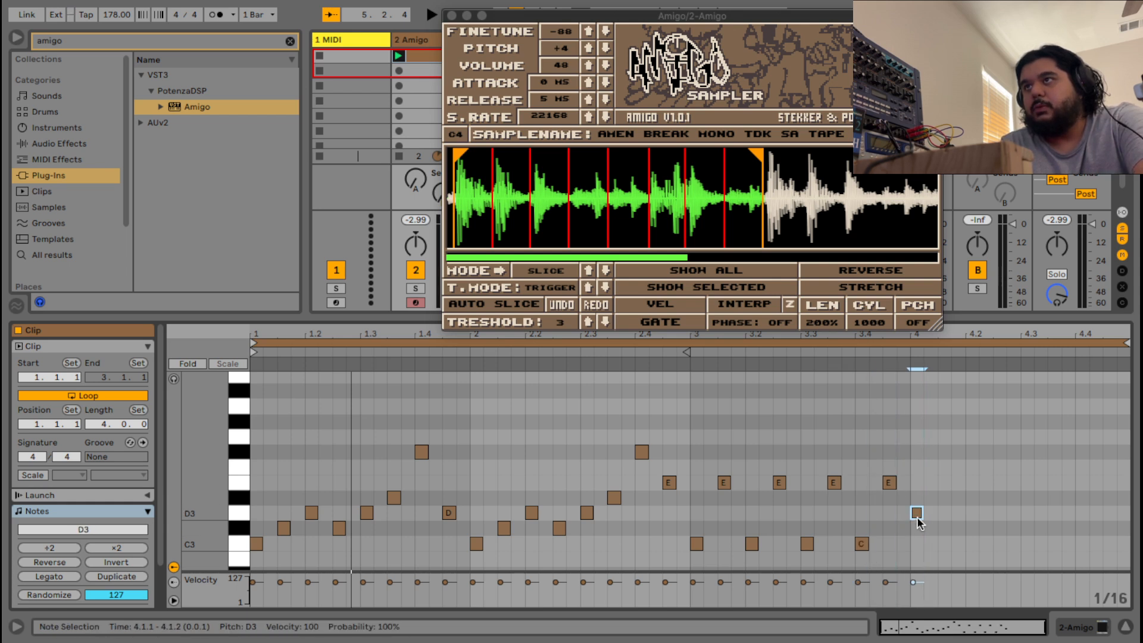
pyautogui.doubleClick(932, 513)
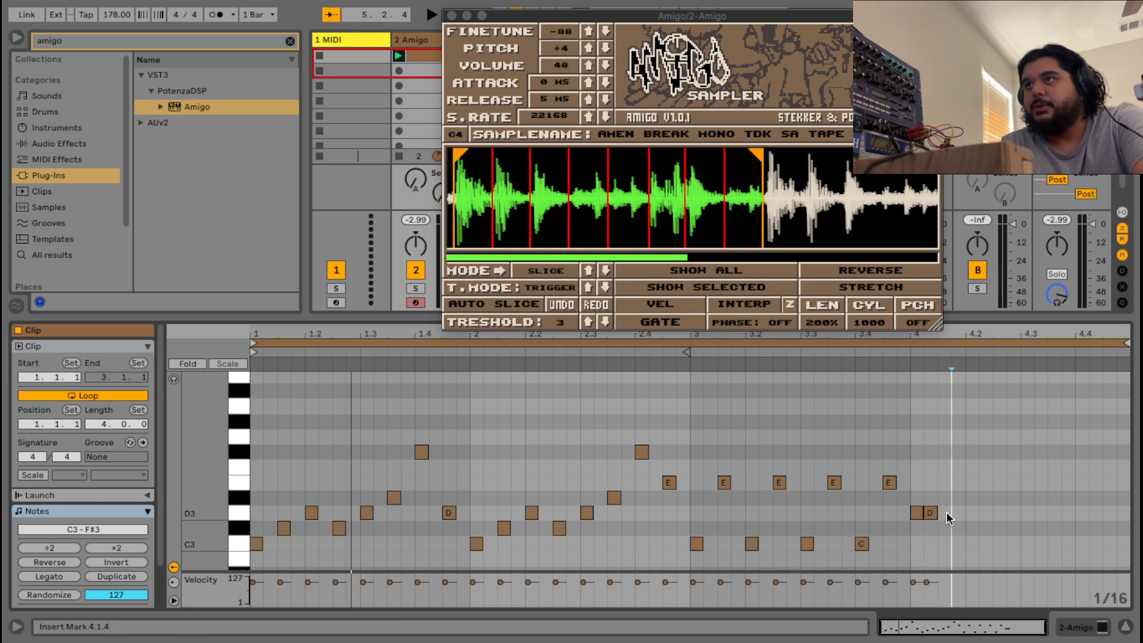
pyautogui.doubleClick(945, 513)
pyautogui.doubleClick(958, 512)
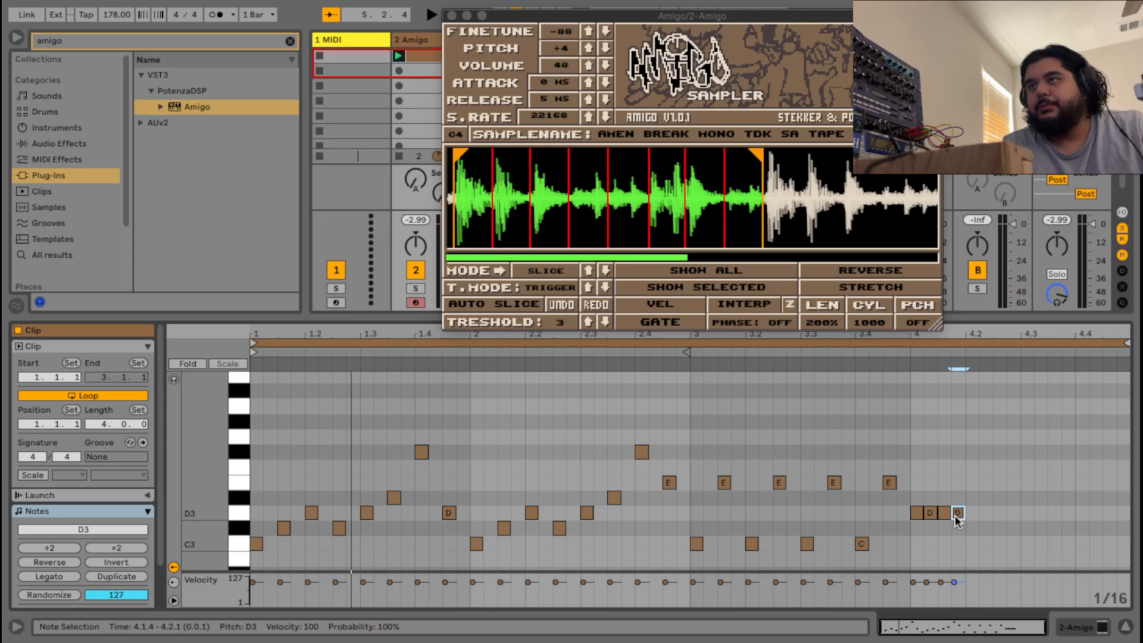
pyautogui.press('space')
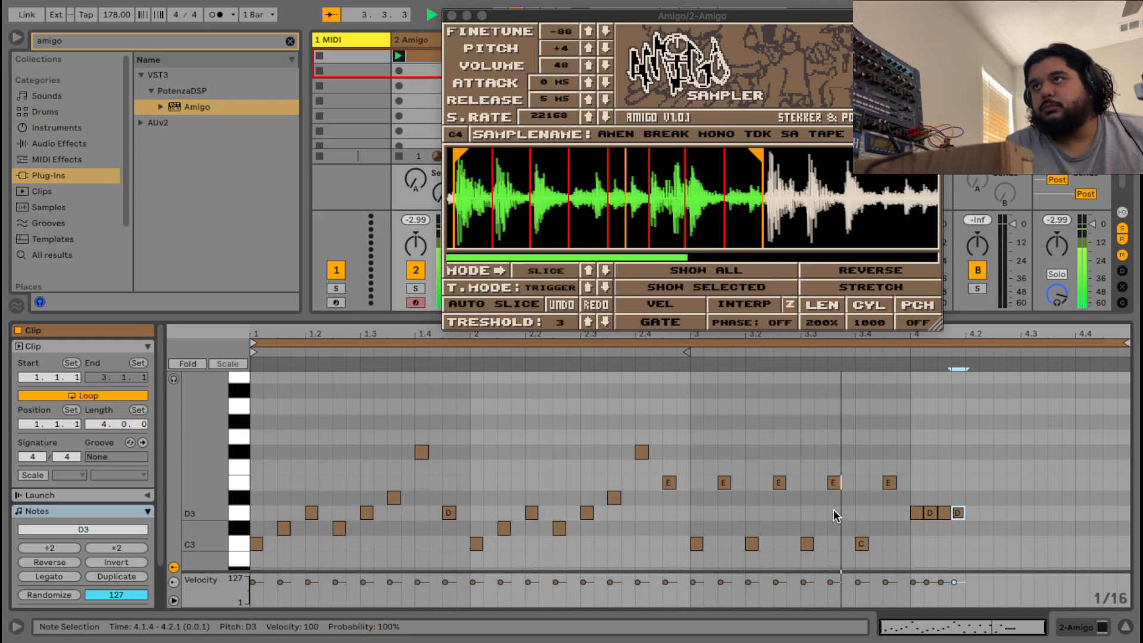
# Move bar 4's first three D3 notes down to C3, shift the last to 4.2.1, and quantize the E3.
pyautogui.click(921, 522)
pyautogui.press('space')
pyautogui.moveTo(939, 544); pyautogui.dragTo(908, 493)
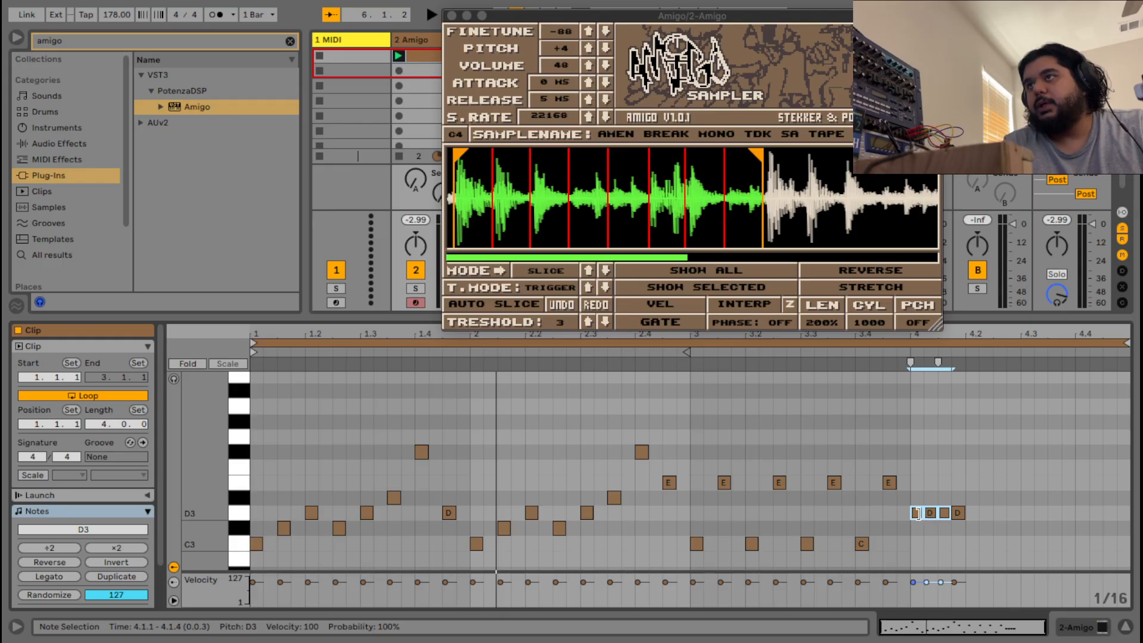
pyautogui.moveTo(918, 519); pyautogui.dragTo(922, 548)
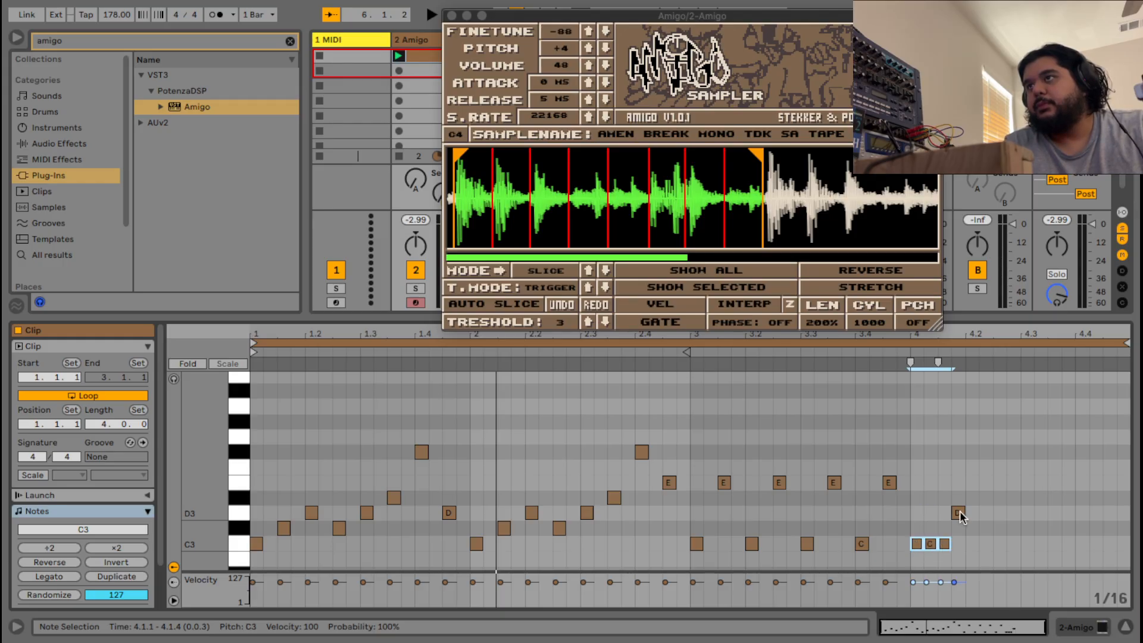
pyautogui.moveTo(959, 512); pyautogui.dragTo(969, 511)
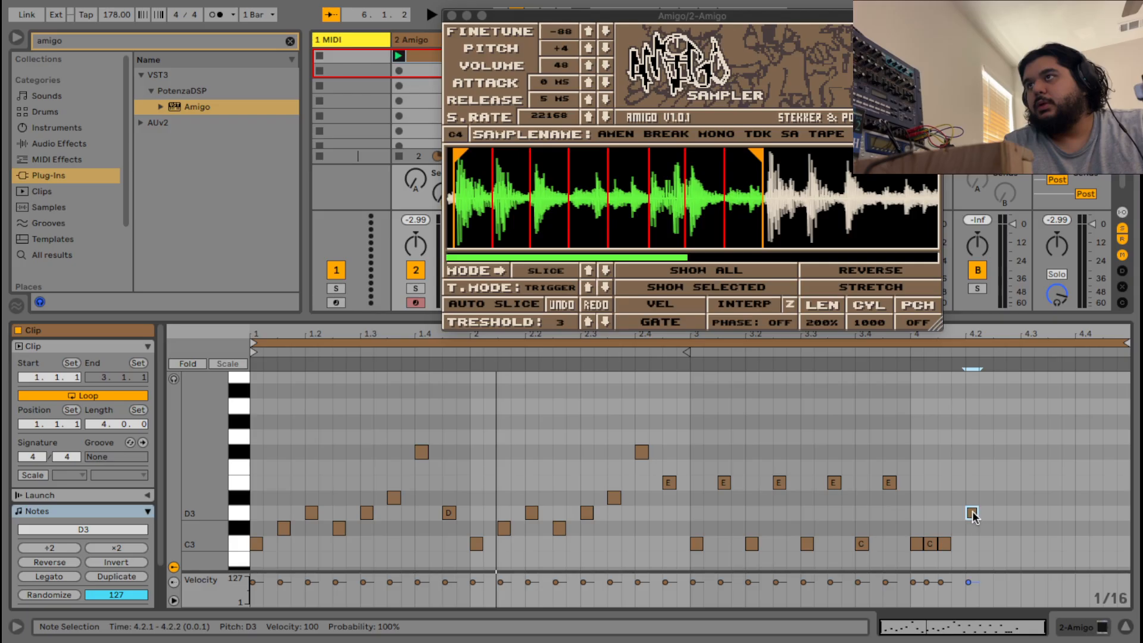
pyautogui.press('space')
pyautogui.rightClick(887, 483)
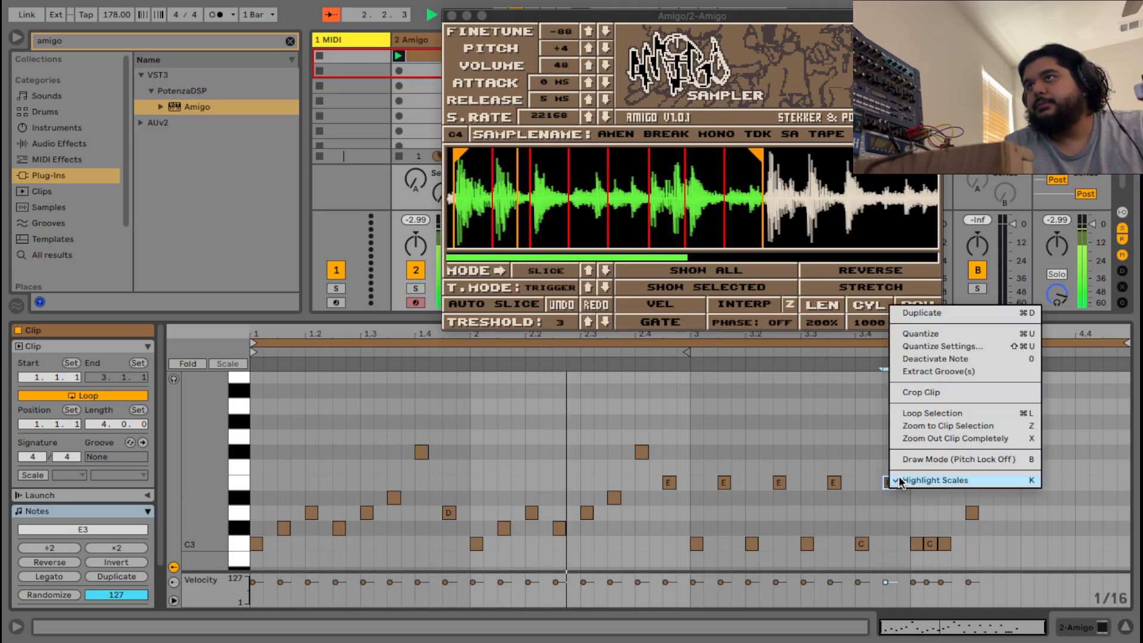
pyautogui.click(922, 335)
# Add C3 at 4.2.3, D#3 at 4.3.1 and D3 at 4.3.3, then audition from bar 4.
pyautogui.click(943, 468)
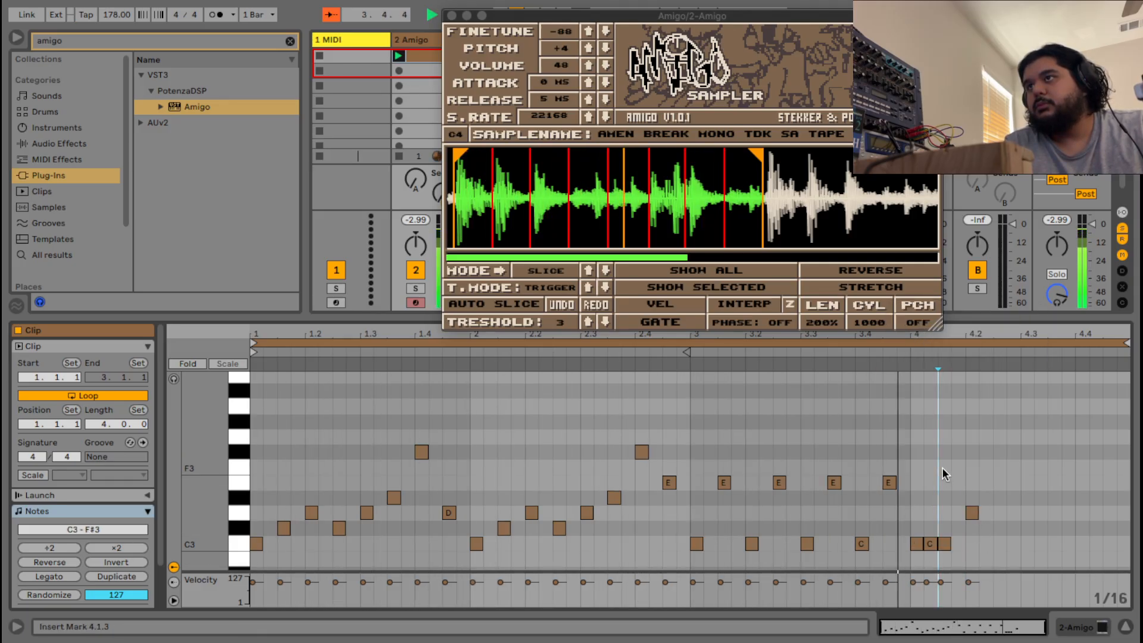
pyautogui.click(994, 550)
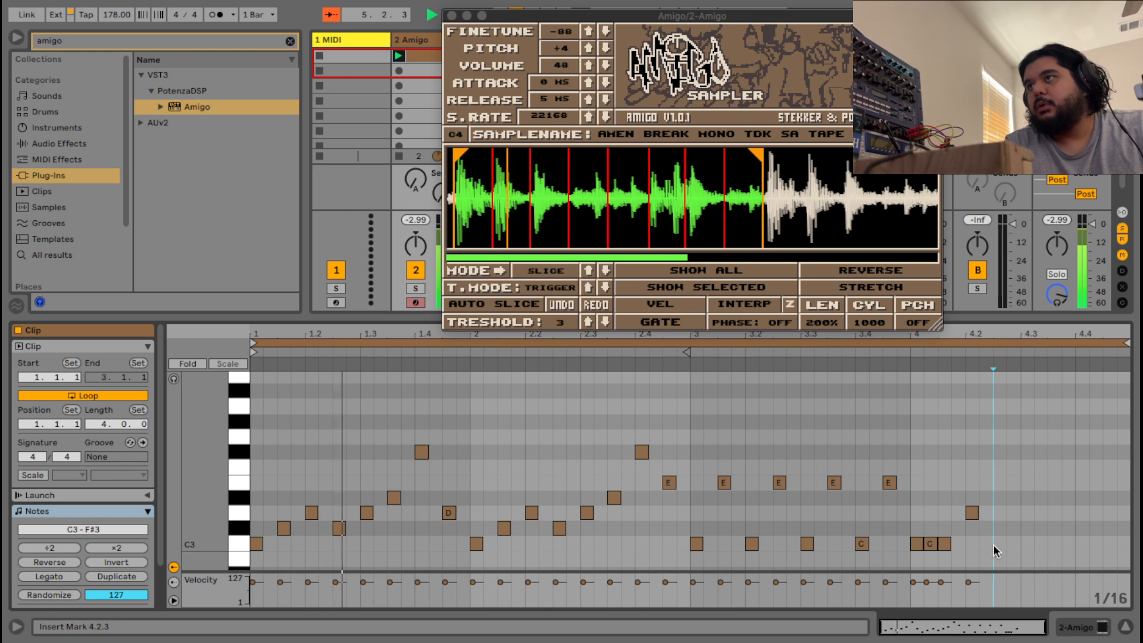
pyautogui.doubleClick(998, 544)
pyautogui.doubleClick(1024, 499)
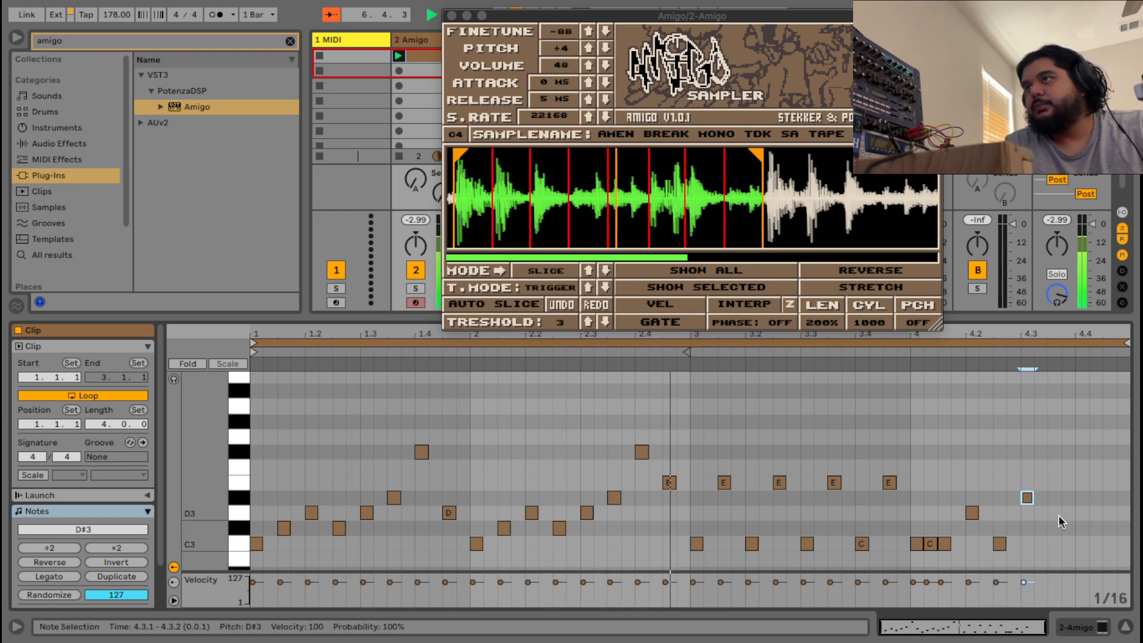
pyautogui.doubleClick(1052, 513)
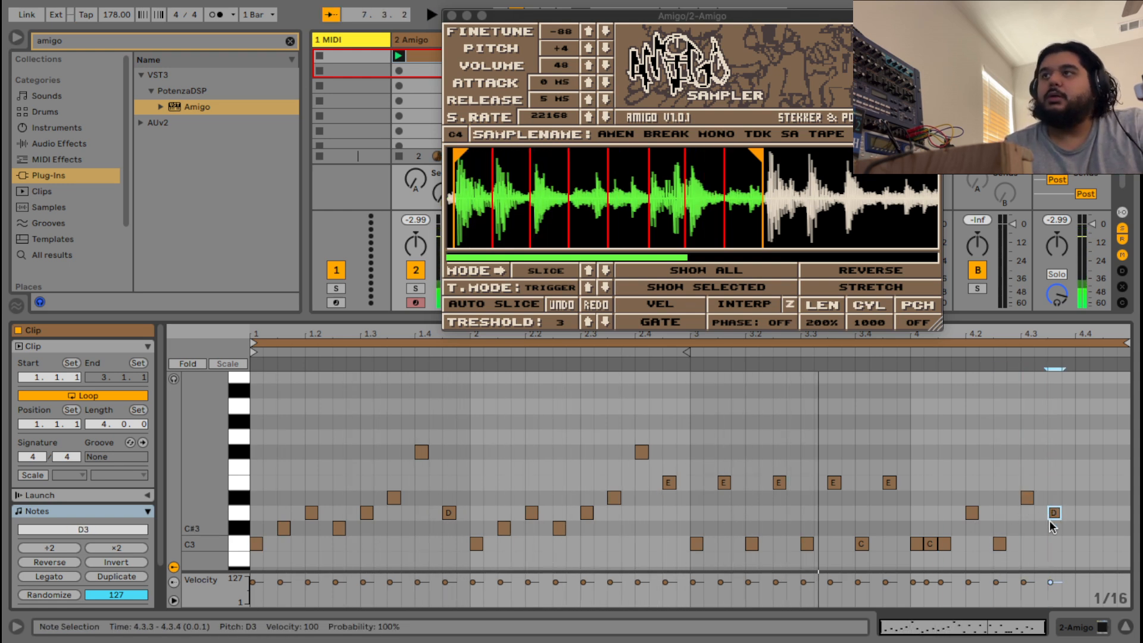
pyautogui.moveTo(1018, 621); pyautogui.dragTo(1021, 630)
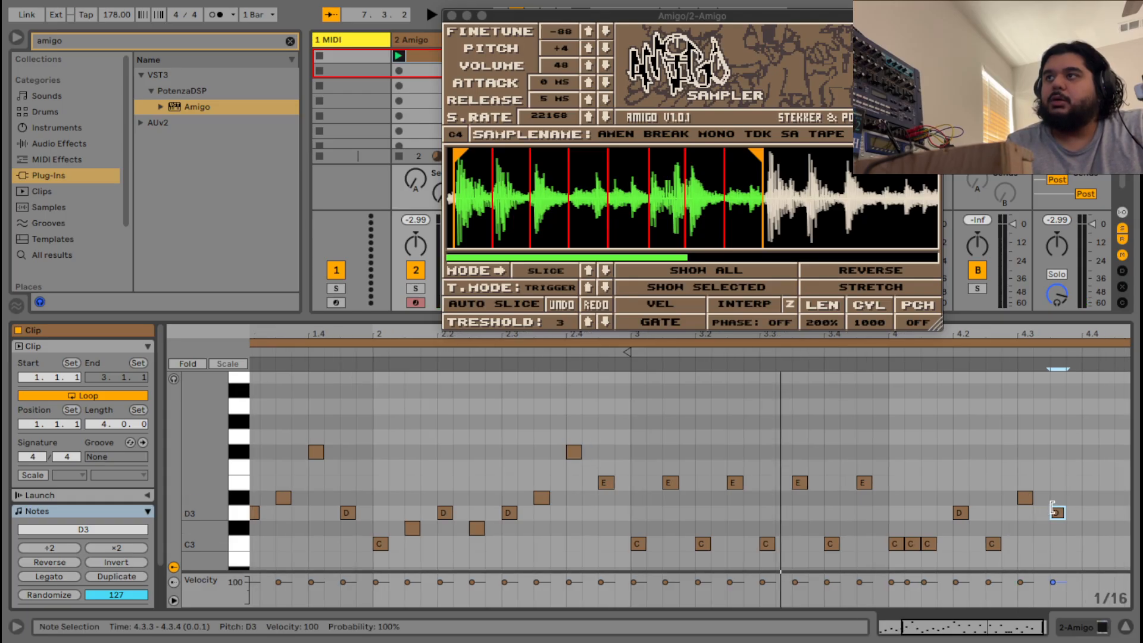
pyautogui.click(949, 352)
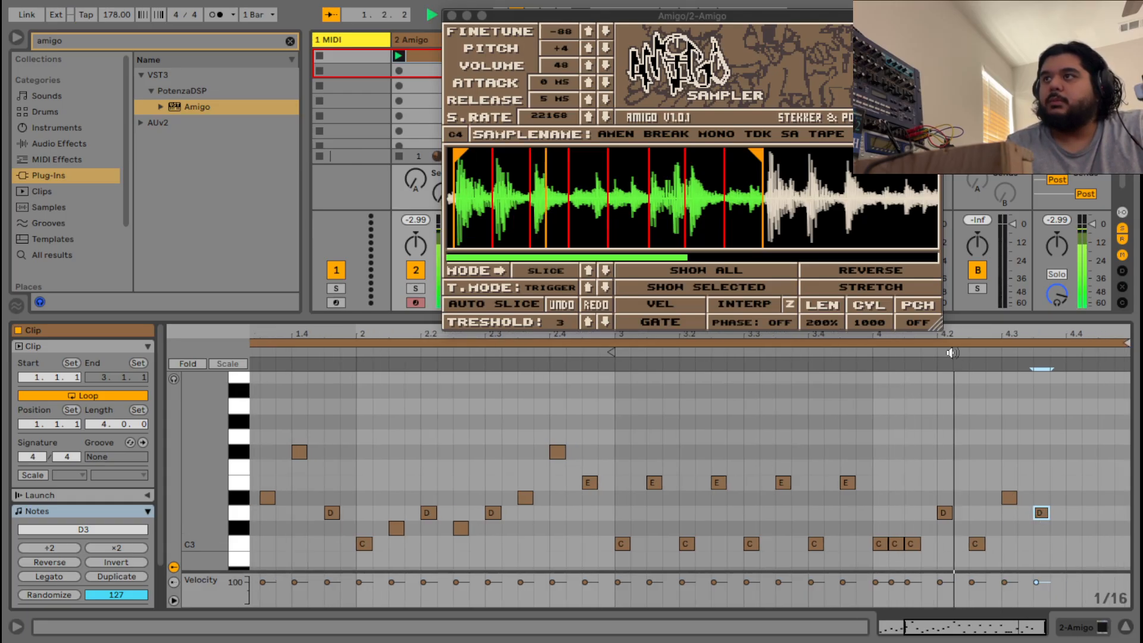
pyautogui.press('space')
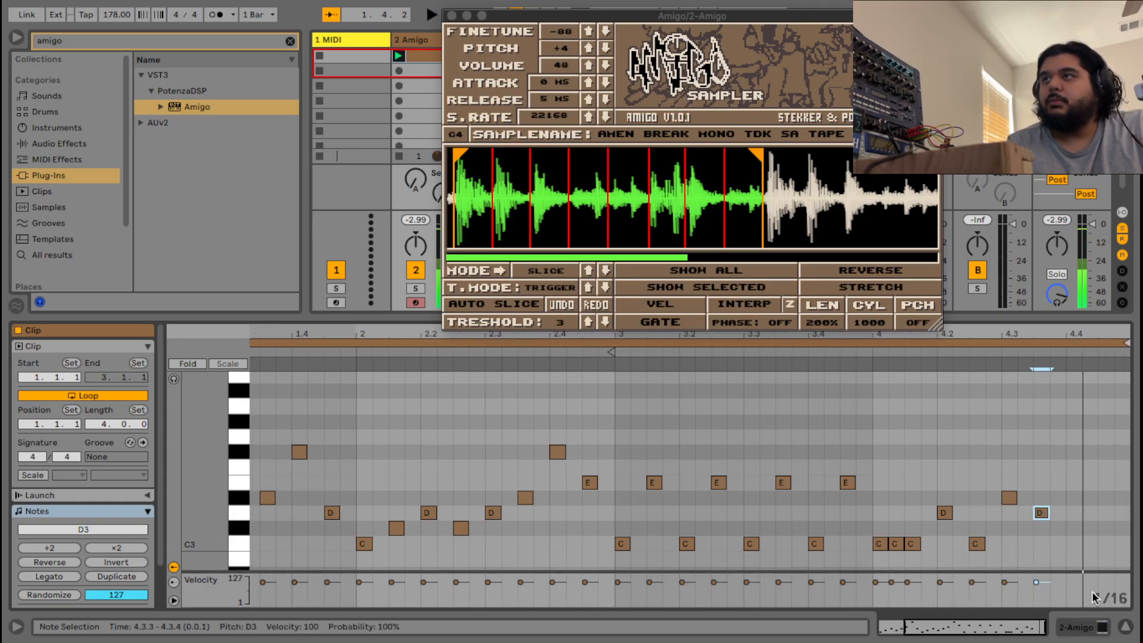
# Add a C3 and a D3 note near 4.4 and play the whole four-bar pattern.
pyautogui.doubleClick(1072, 543)
pyautogui.doubleClick(1107, 515)
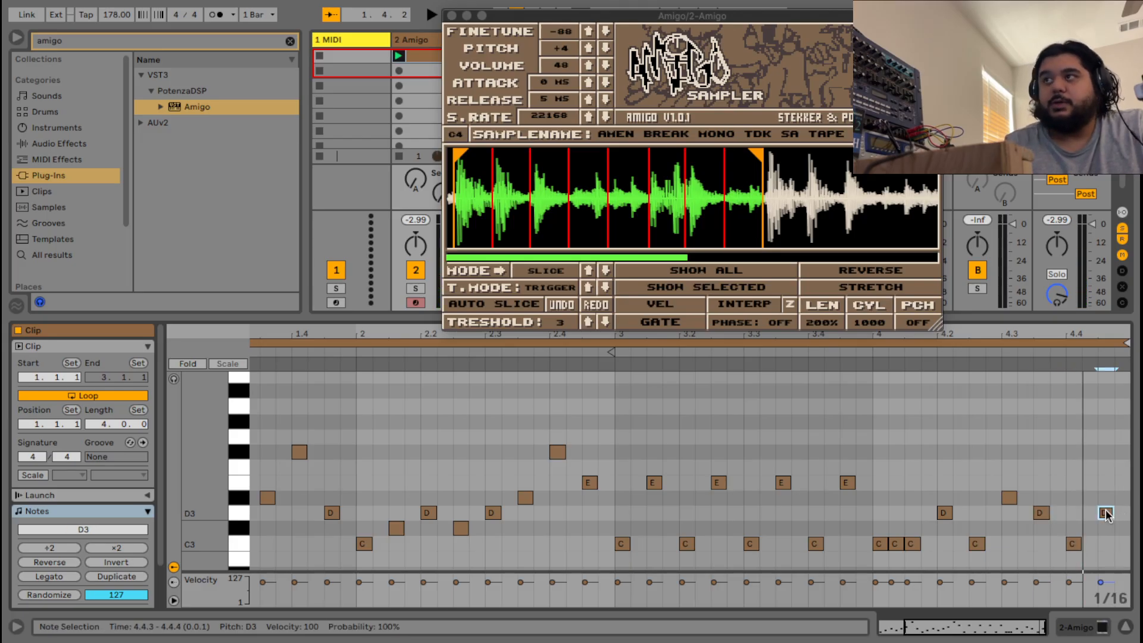
pyautogui.press('space')
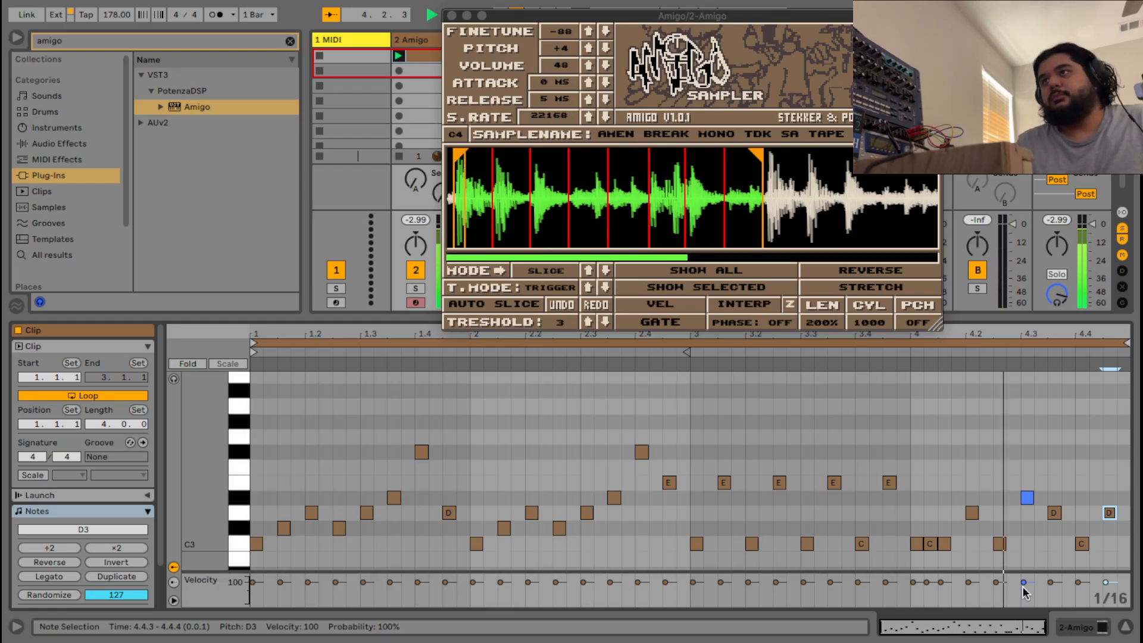
pyautogui.press('space')
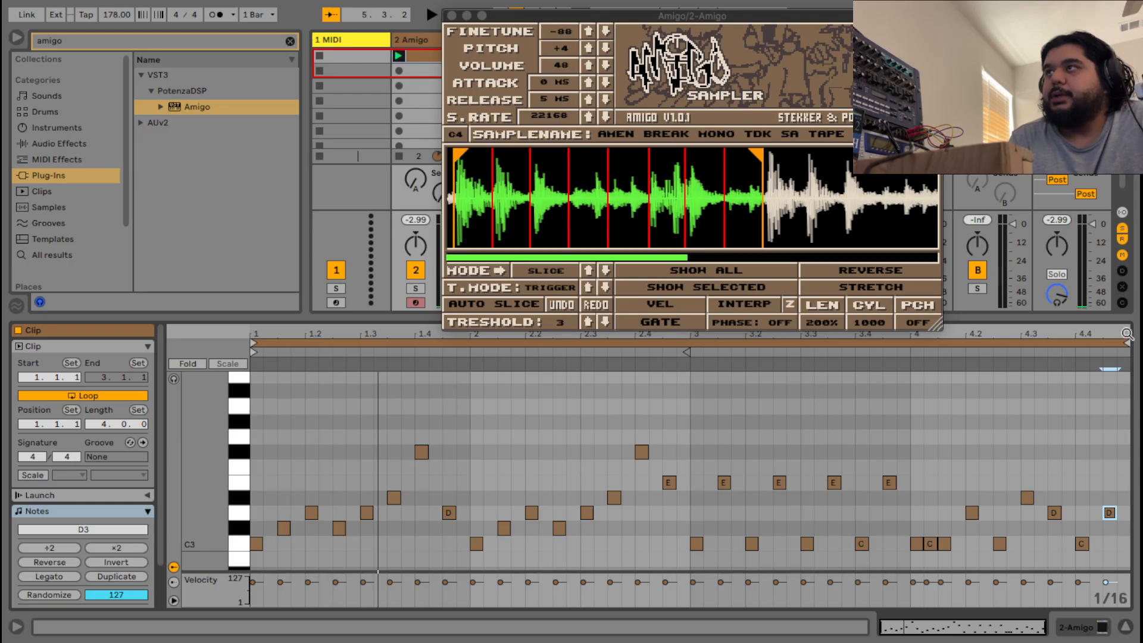
# Extend the clip loop by a bar and add a D#3 slice note at the start of bar 5.
pyautogui.moveTo(1125, 341); pyautogui.dragTo(957, 356)
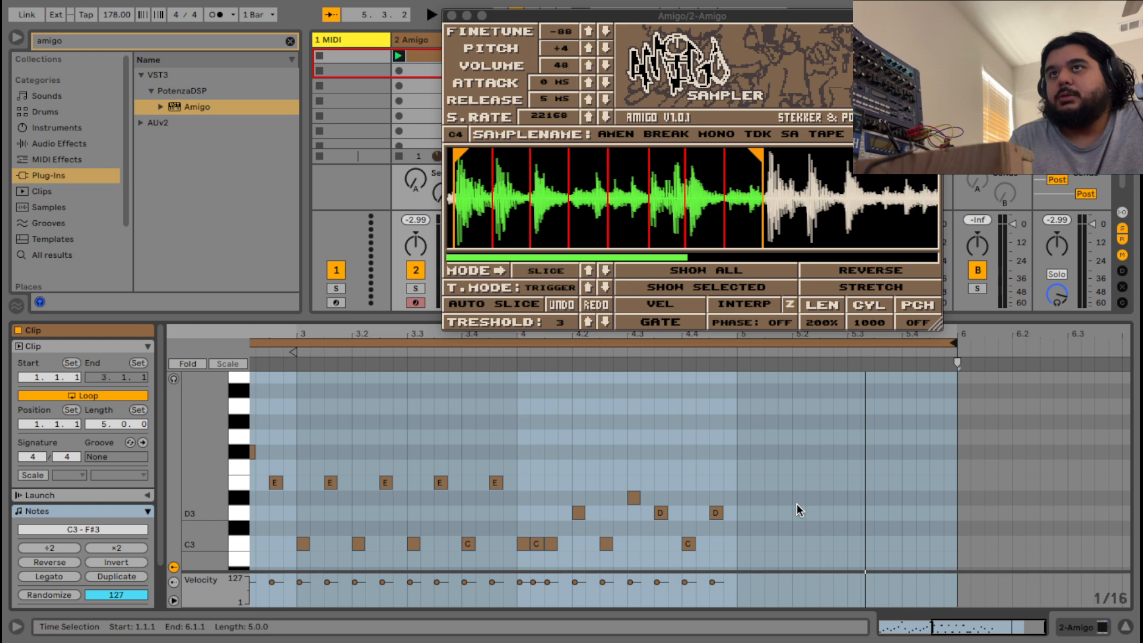
pyautogui.click(744, 516)
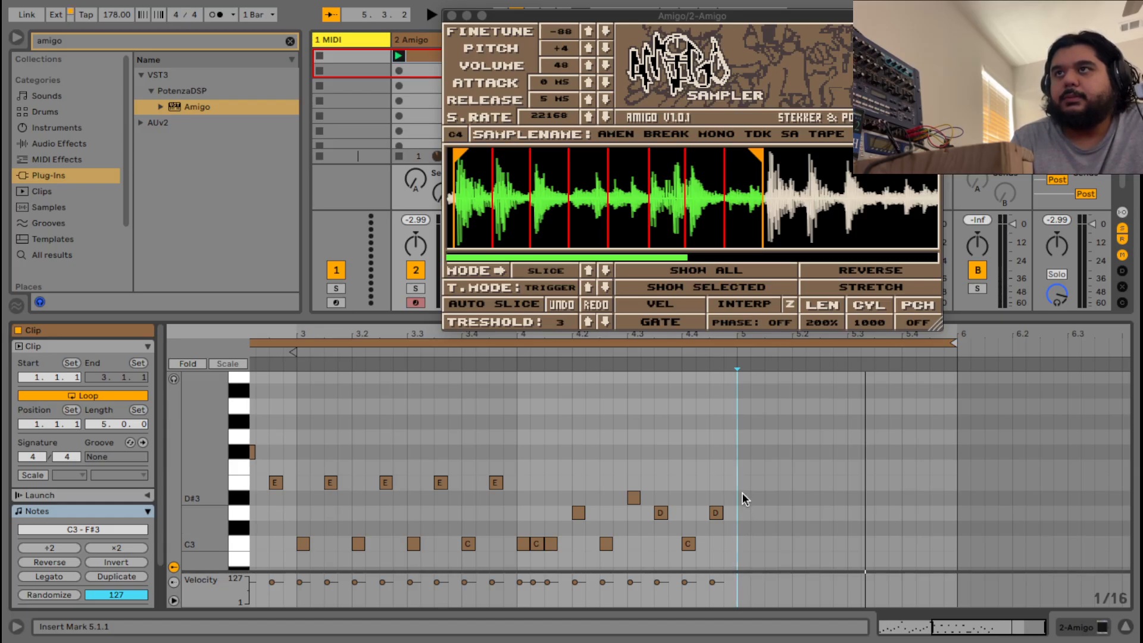
pyautogui.doubleClick(742, 497)
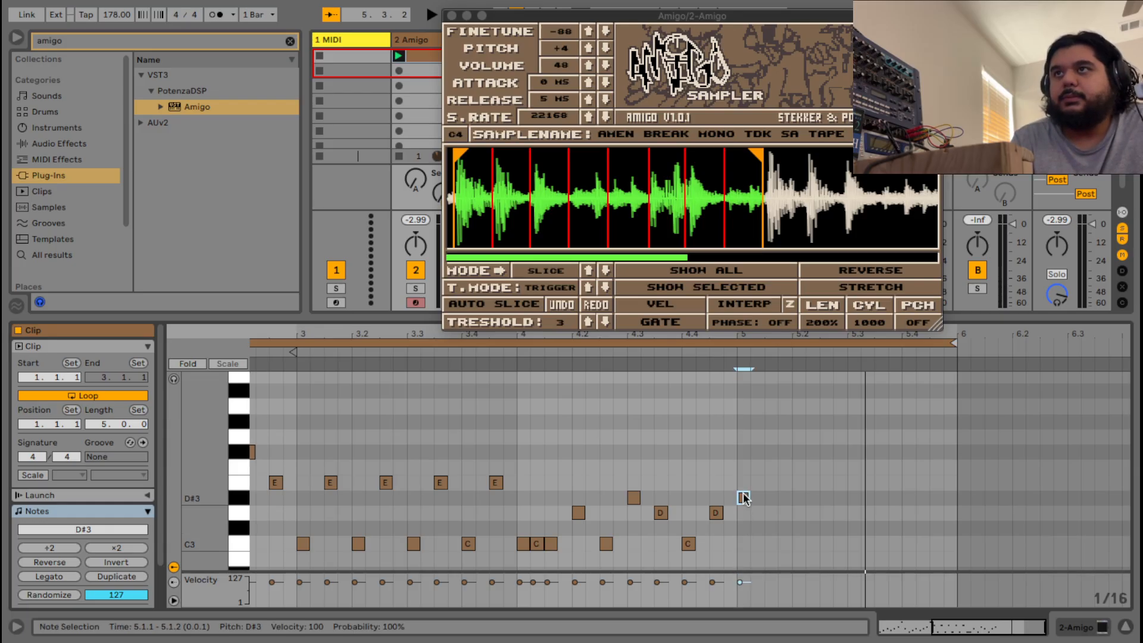
pyautogui.click(728, 350)
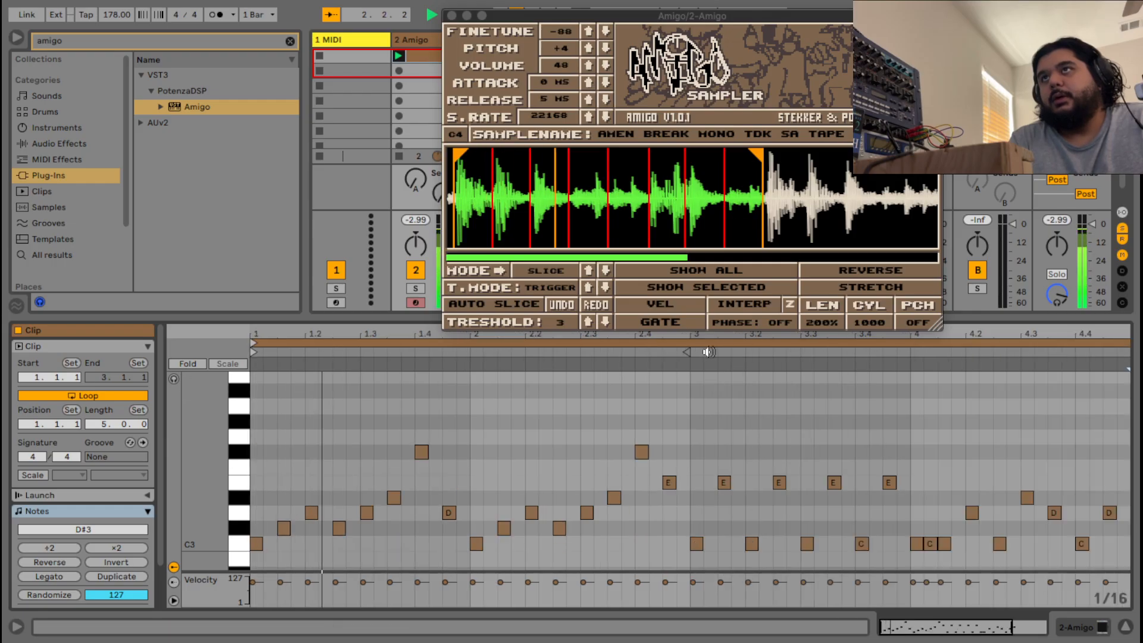
pyautogui.moveTo(926, 631); pyautogui.dragTo(955, 628)
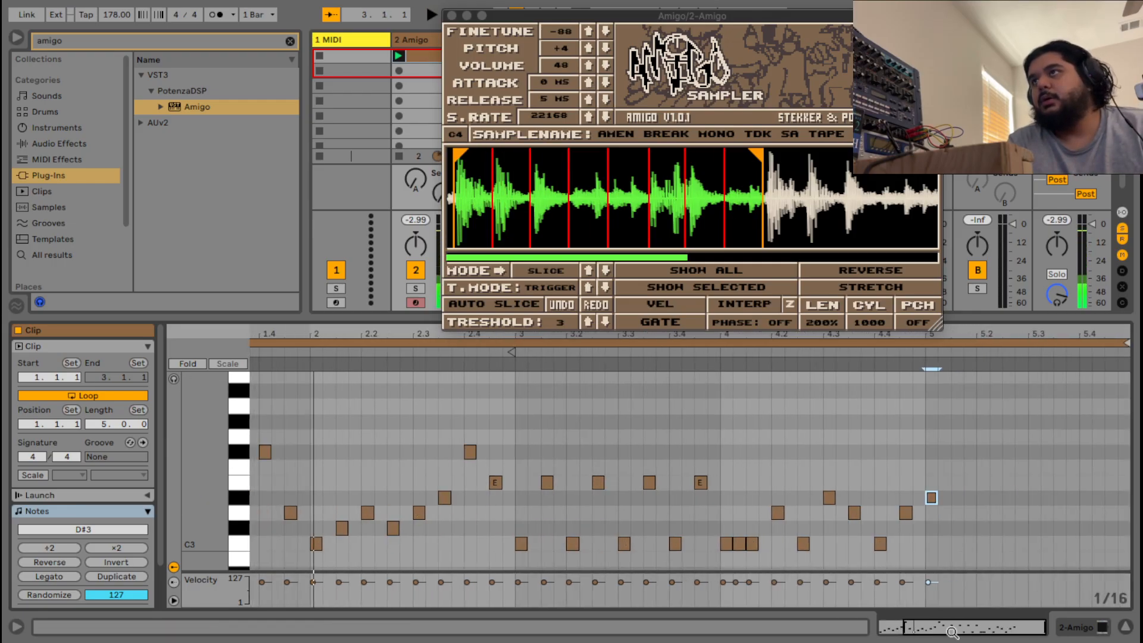
pyautogui.click(870, 353)
pyautogui.press('space')
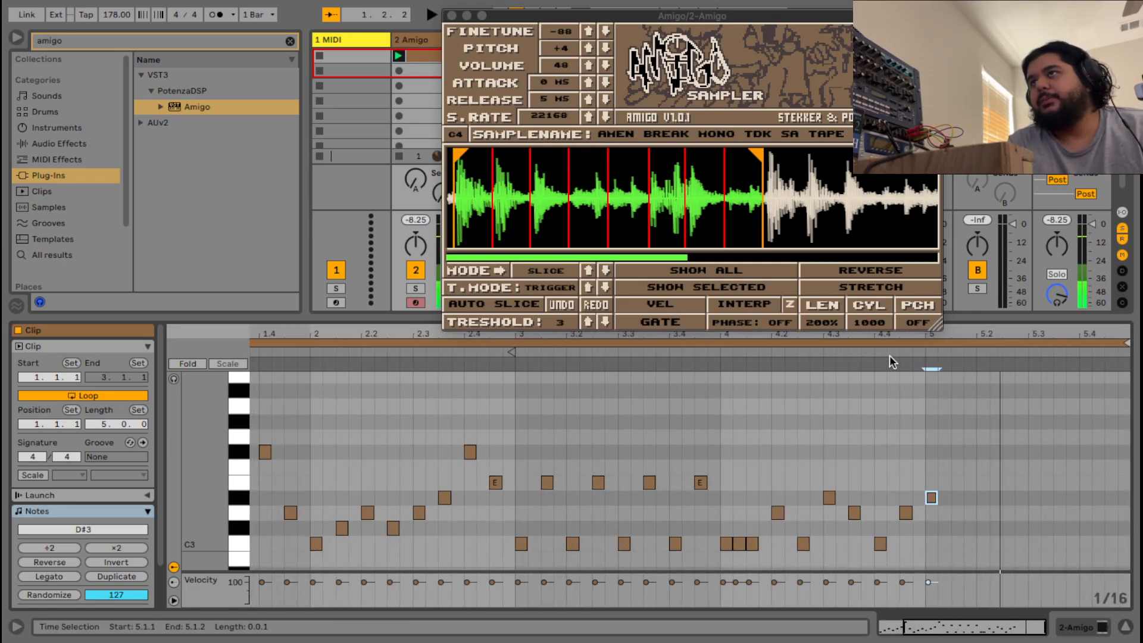
pyautogui.click(715, 351)
pyautogui.press('space')
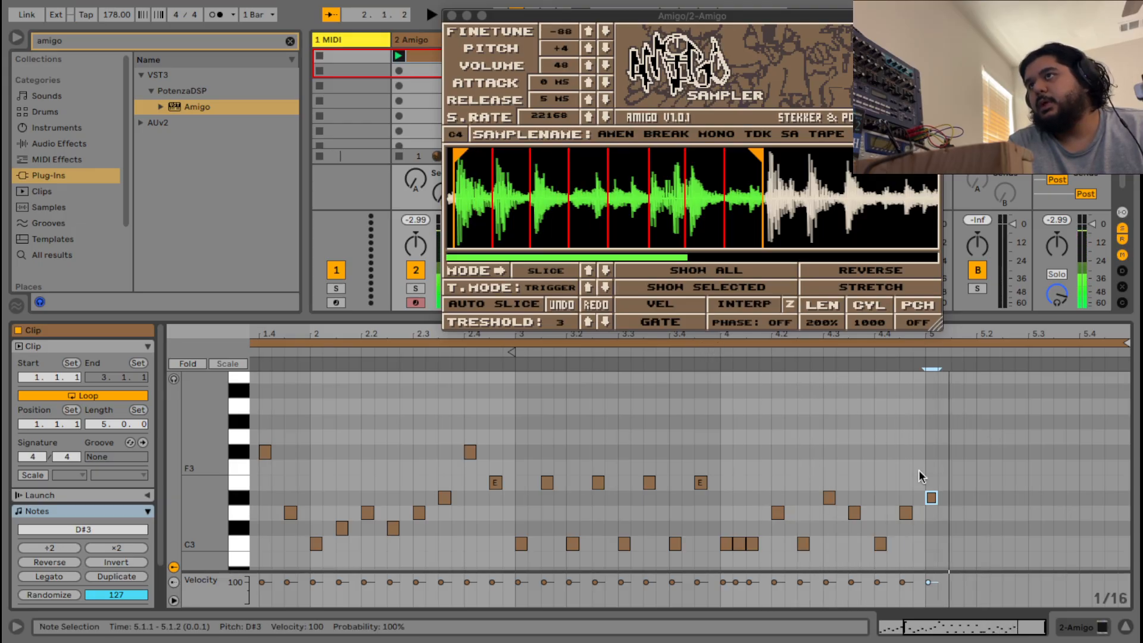
# Lower the bar-5 note to D3 and quantize it, then add D#3 at 5.1.3 and F#3 at 5.2.1.
pyautogui.moveTo(929, 499)
pyautogui.mouseDown()
pyautogui.moveTo(932, 516)
pyautogui.moveTo(924, 480)
pyautogui.mouseUp()
pyautogui.click(978, 533)
pyautogui.rightClick(924, 480)
pyautogui.click(769, 181)
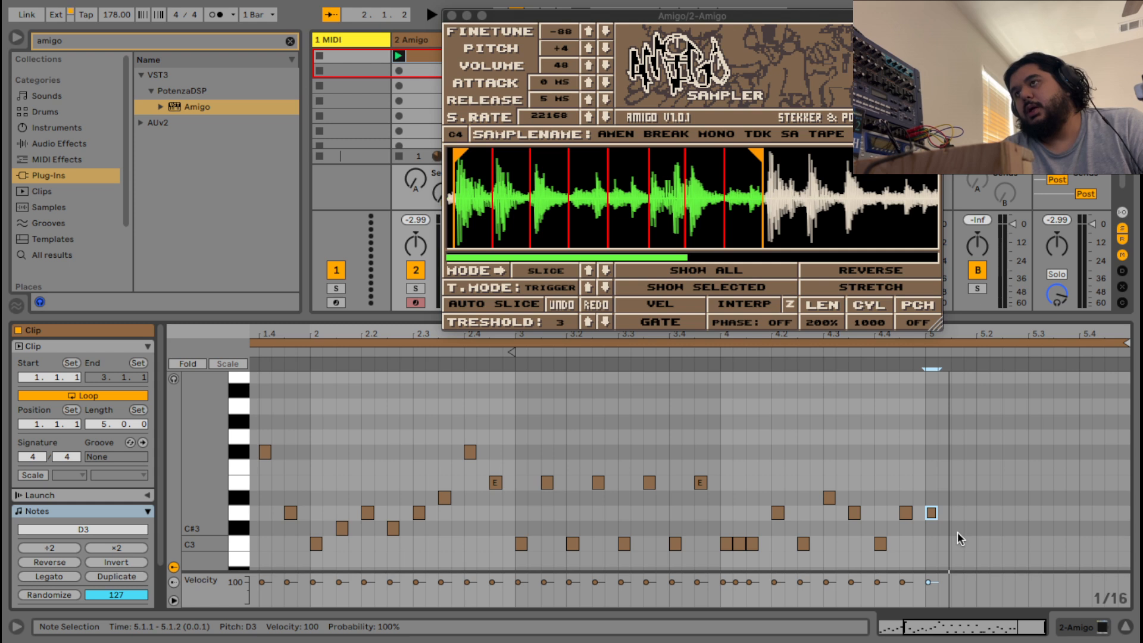
pyautogui.doubleClick(956, 497)
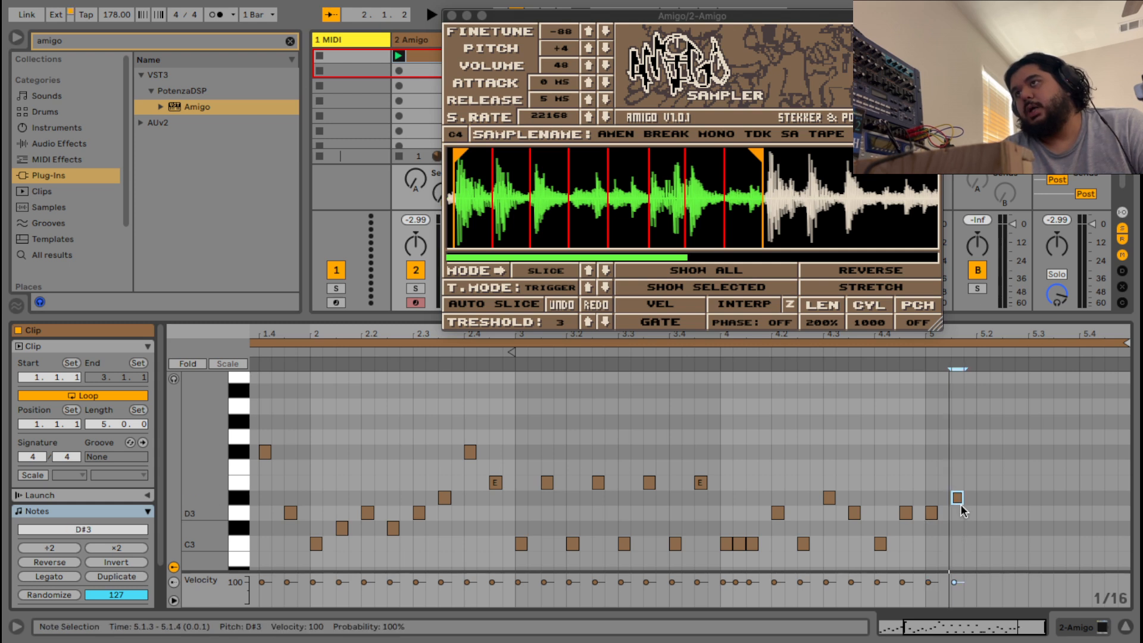
pyautogui.doubleClick(981, 451)
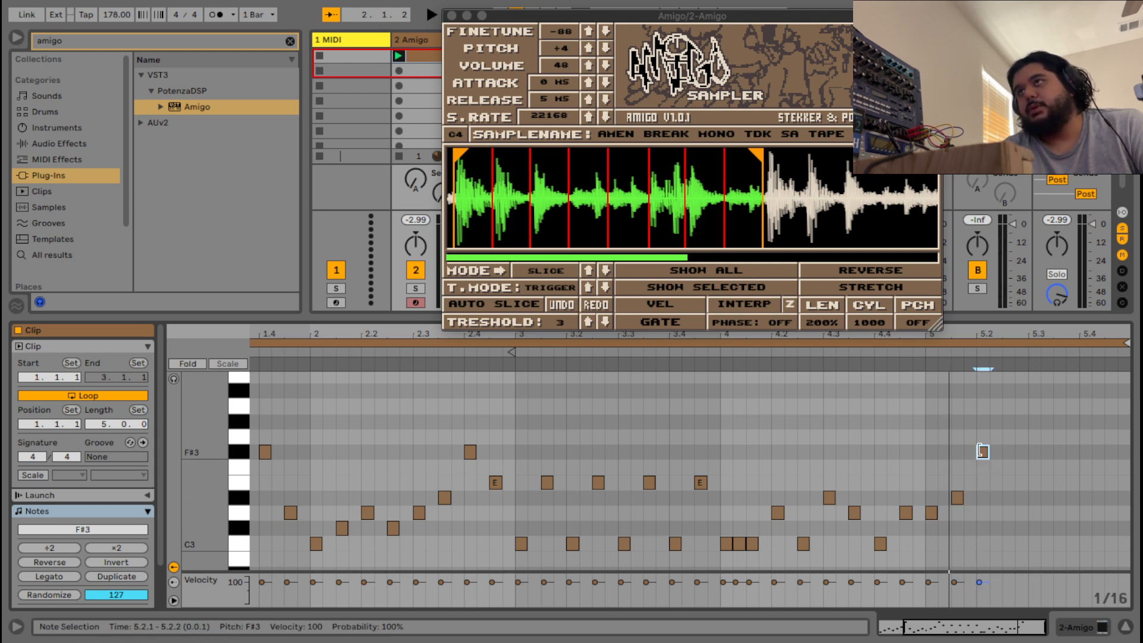
pyautogui.press('space')
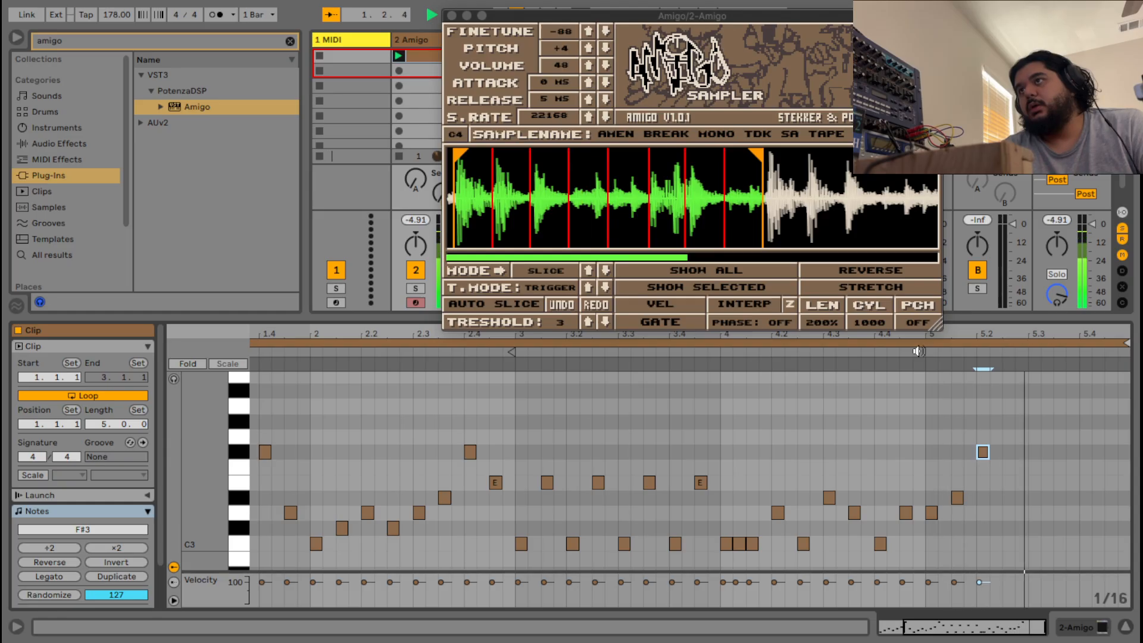
pyautogui.press('space')
# Duplicate the three new bar-5 notes and shift the copies one beat earlier.
pyautogui.moveTo(1052, 553); pyautogui.dragTo(932, 403)
pyautogui.rightClick(932, 404)
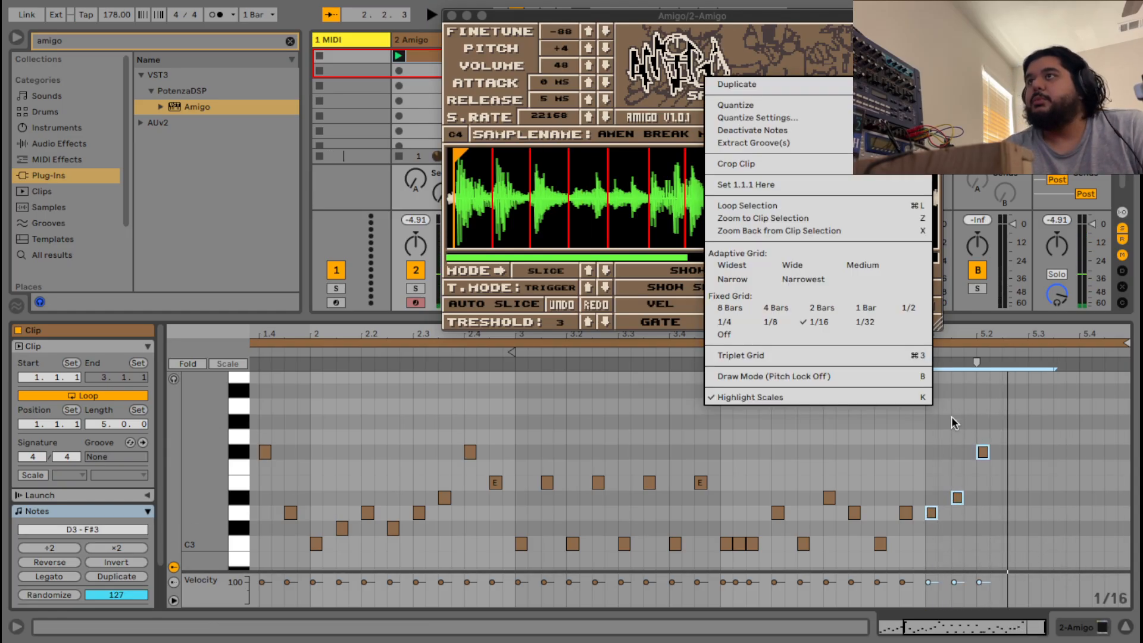
pyautogui.click(737, 84)
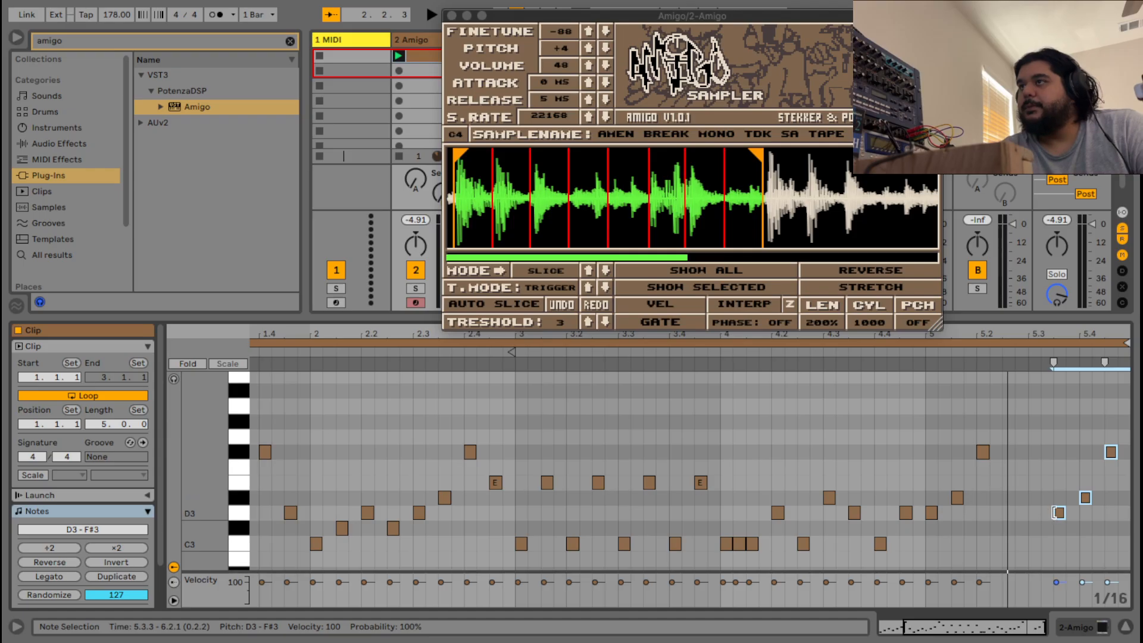
pyautogui.moveTo(1059, 516); pyautogui.dragTo(1007, 516)
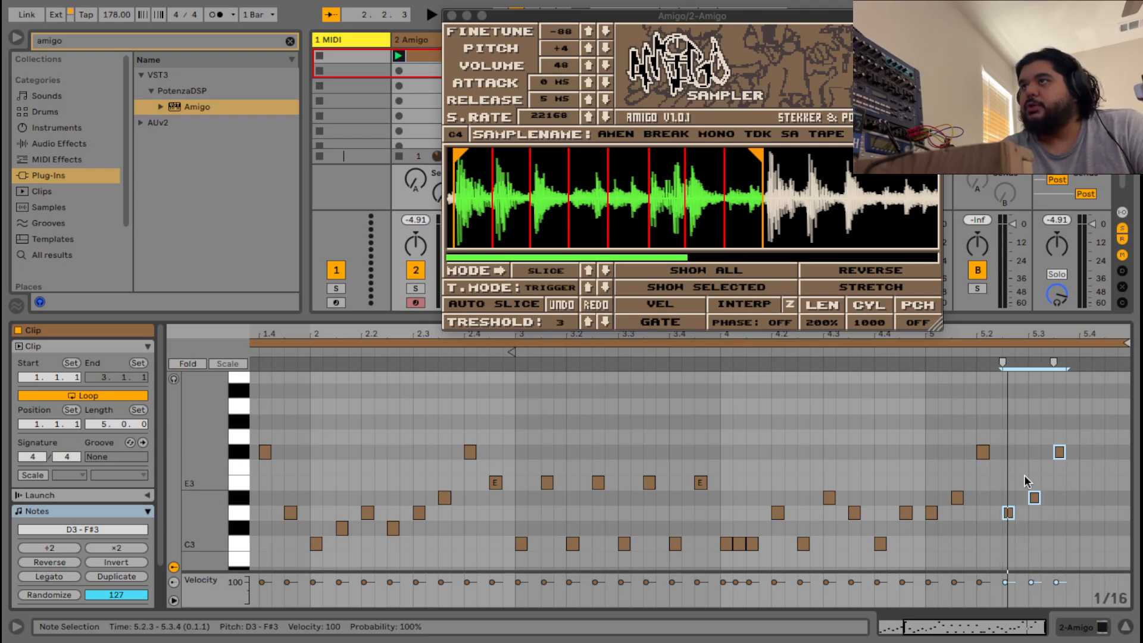
pyautogui.press('space')
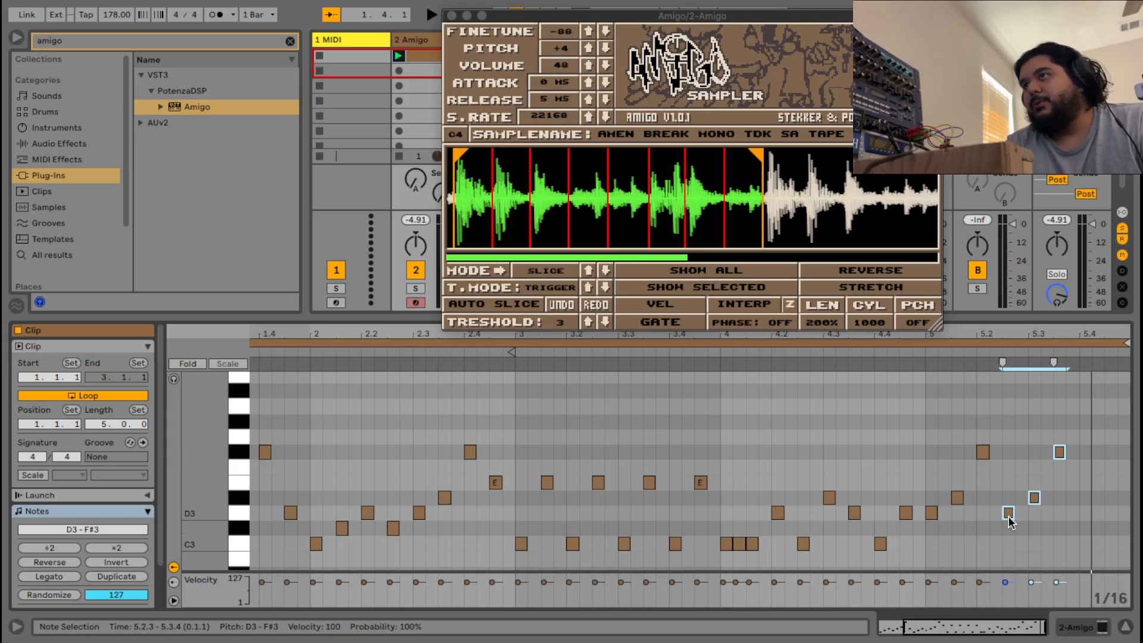
# Add a D3 note at 5.4 and an F#3 note at the end of bar 5, then audition.
pyautogui.doubleClick(1085, 513)
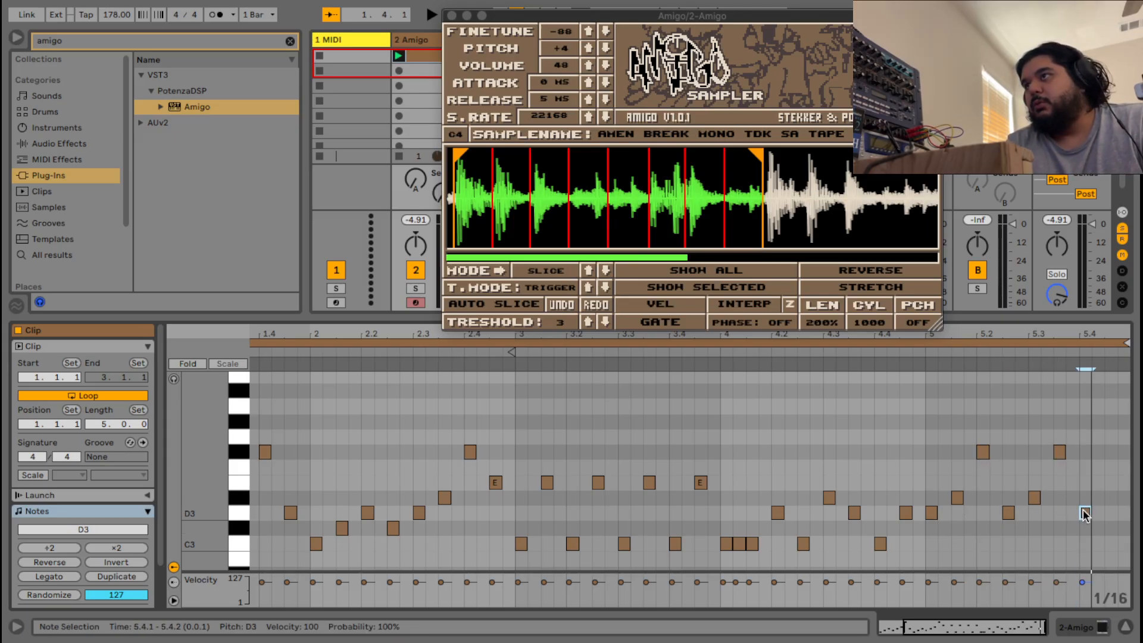
pyautogui.doubleClick(1110, 451)
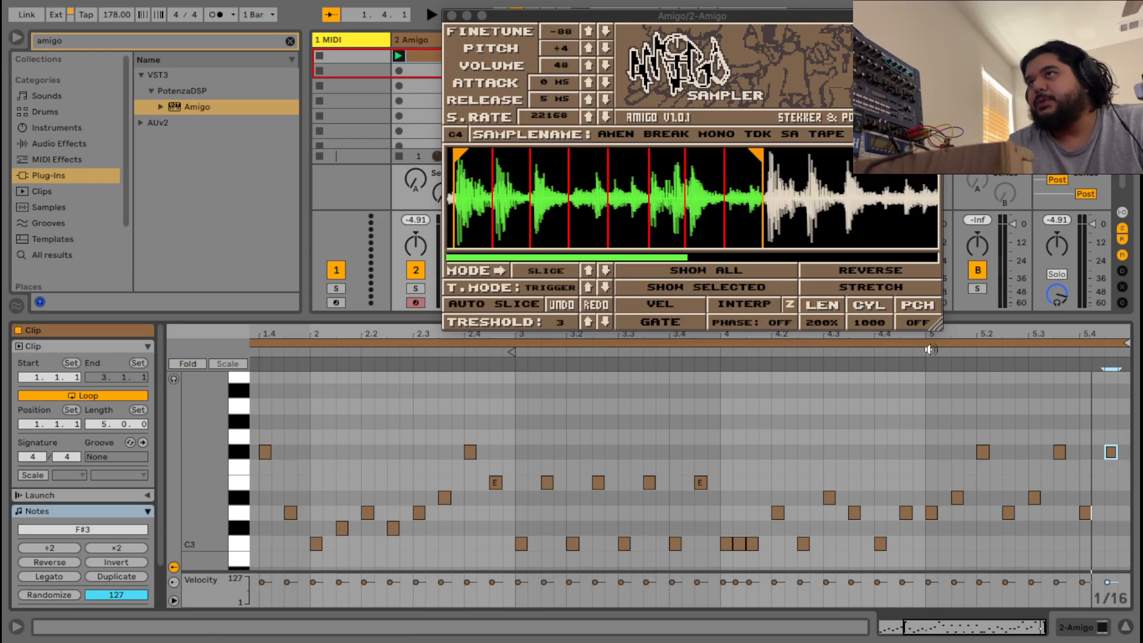
pyautogui.click(930, 349)
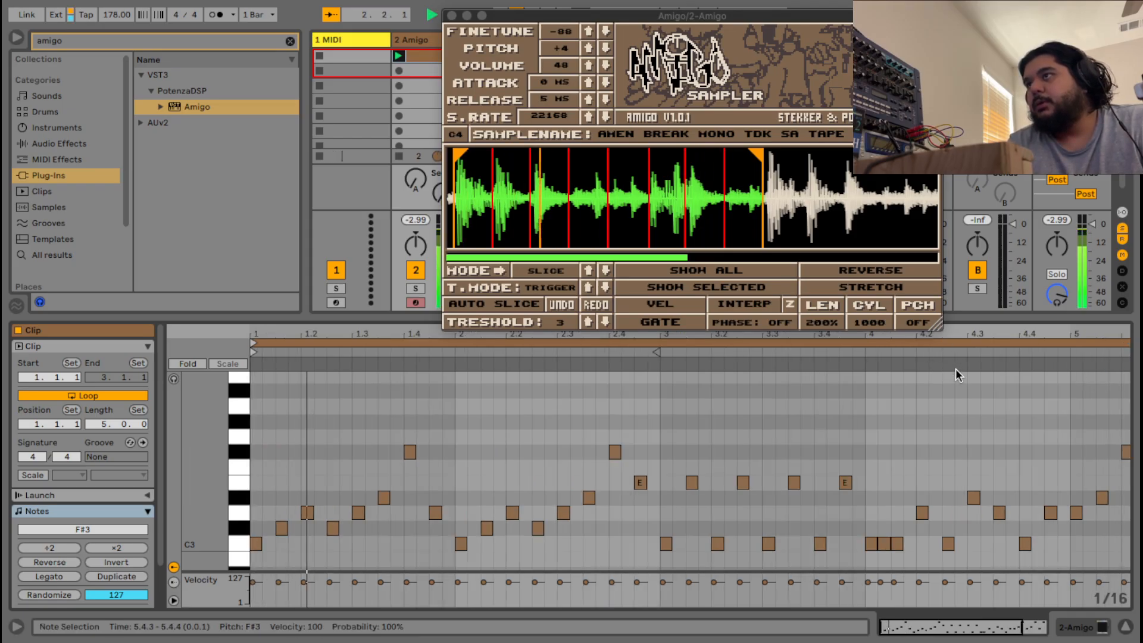
pyautogui.doubleClick(977, 625)
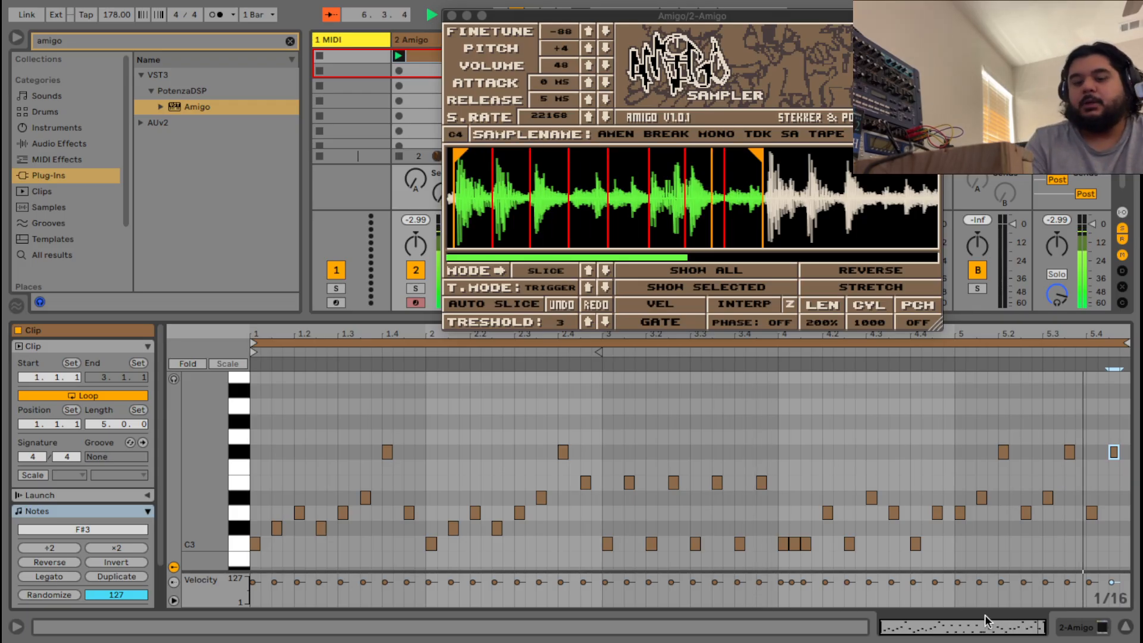
pyautogui.press('space')
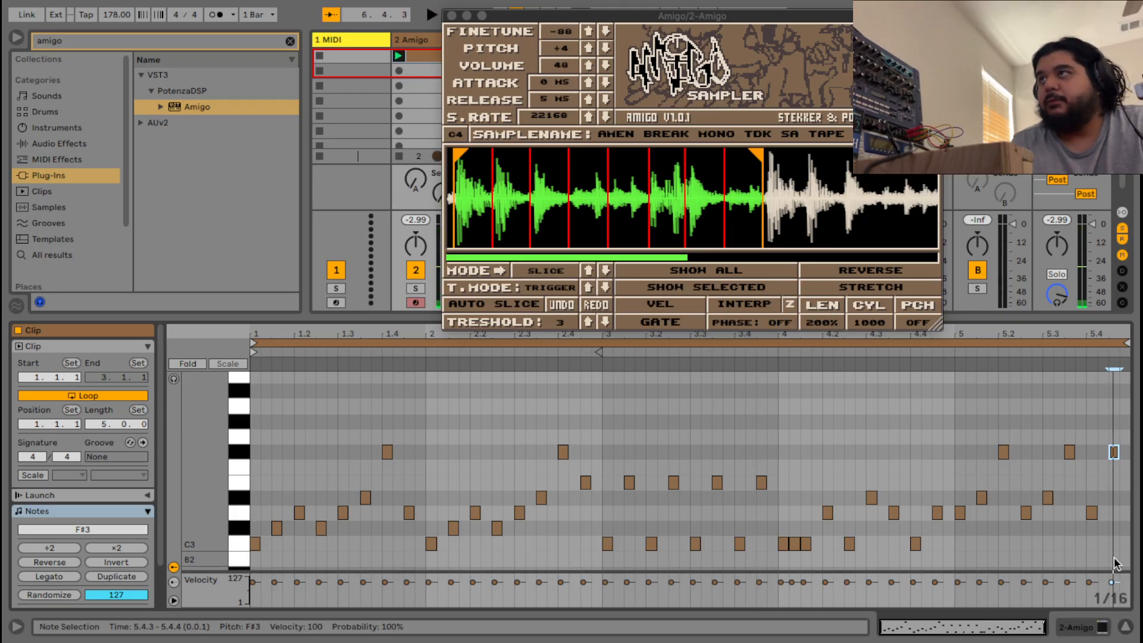
# Lengthen the Amigo clip's loop to cover eight bars.
pyautogui.moveTo(599, 351); pyautogui.dragTo(1122, 383)
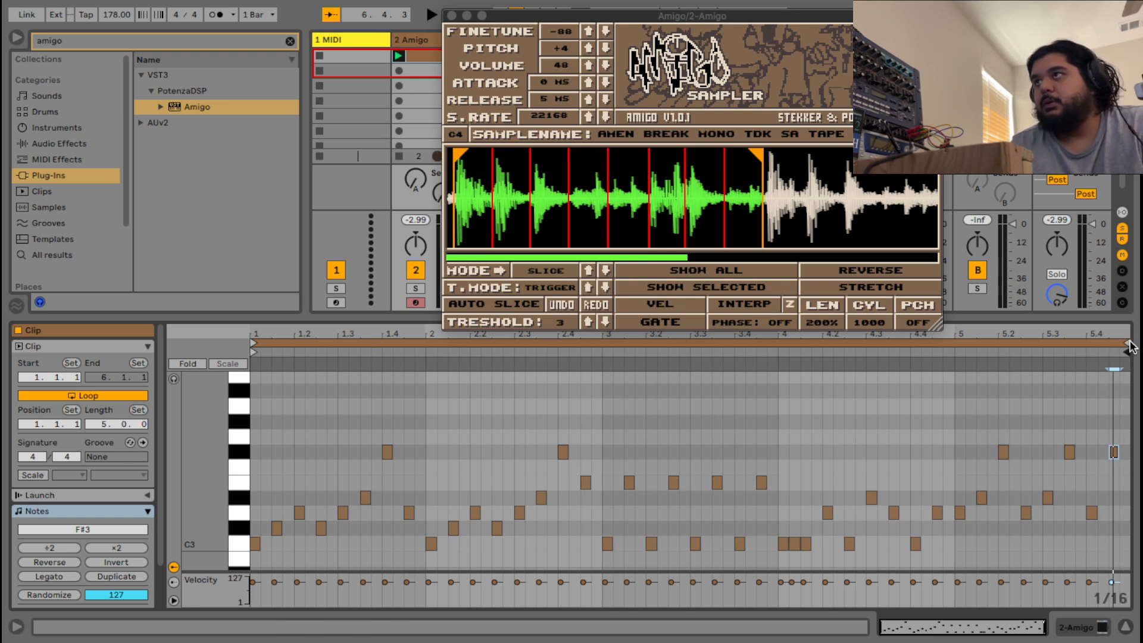
pyautogui.moveTo(1125, 343); pyautogui.dragTo(1069, 360)
pyautogui.moveTo(1006, 626); pyautogui.dragTo(1006, 613)
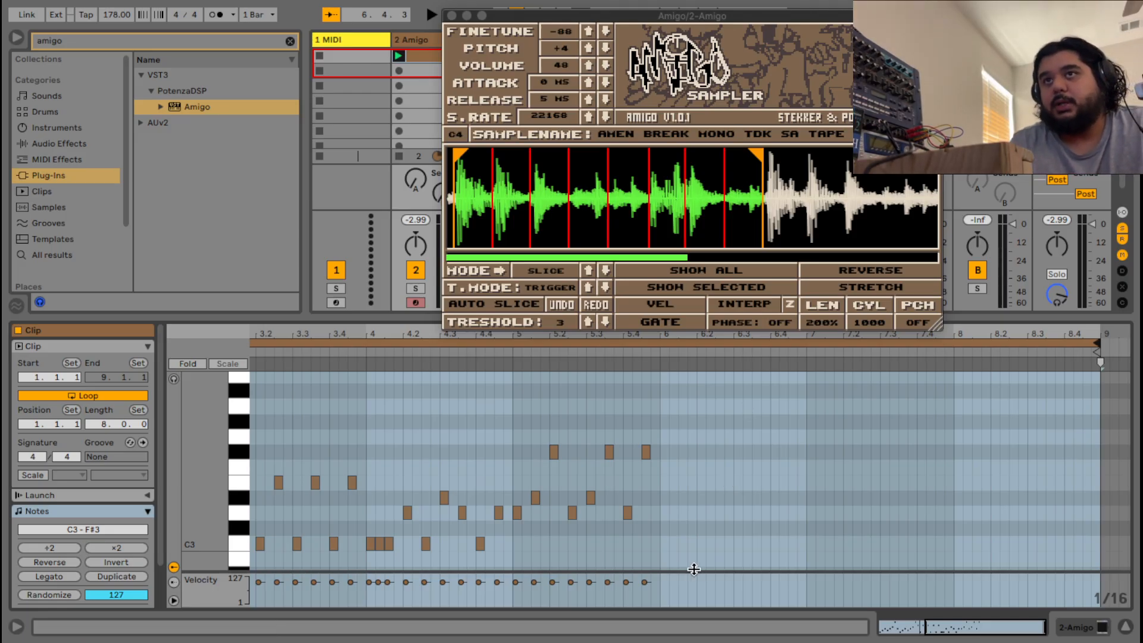
# Draw C3, D#3 and C#3 hits in bar 6, duplicate them, and add C3 and D#3 at 6.4.
pyautogui.click(663, 547)
pyautogui.doubleClick(663, 544)
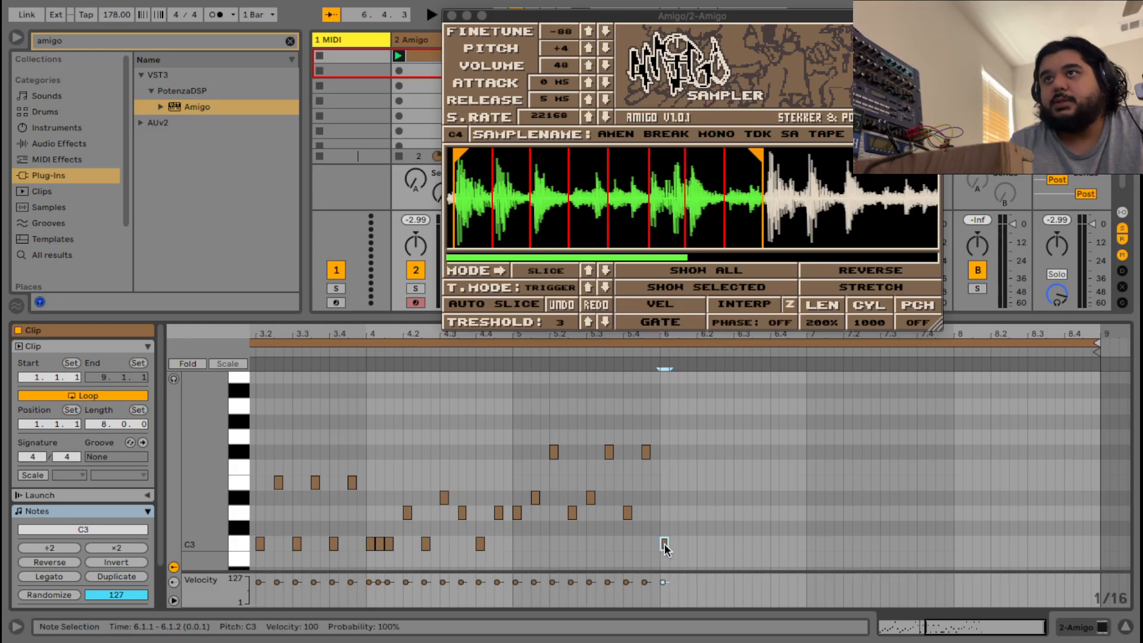
pyautogui.doubleClick(682, 497)
pyautogui.doubleClick(700, 528)
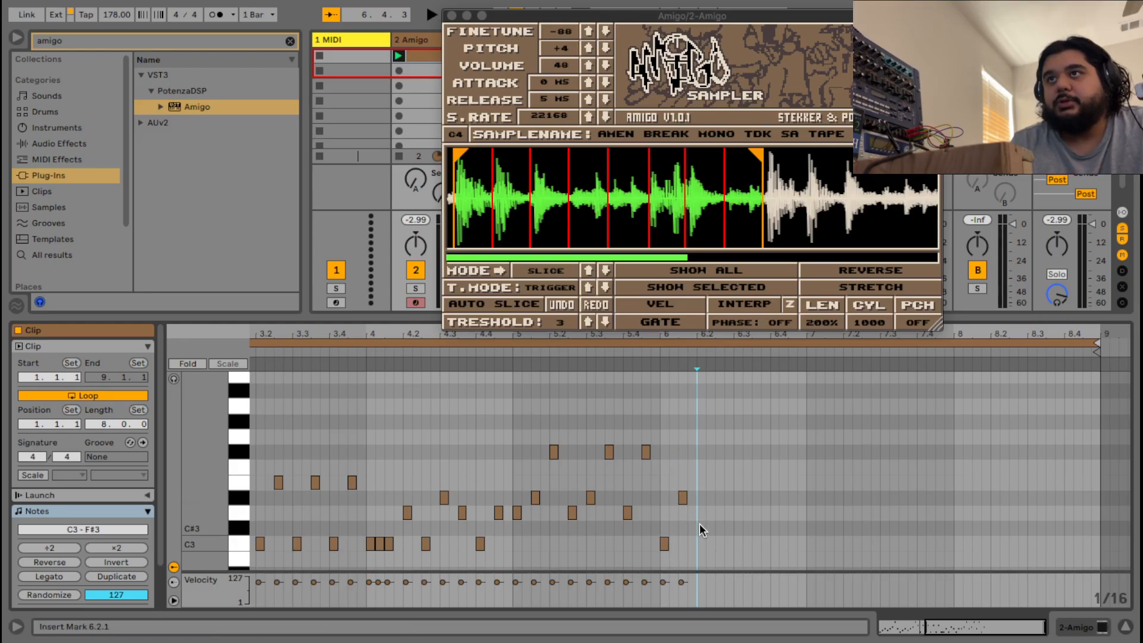
pyautogui.moveTo(736, 557); pyautogui.dragTo(648, 474)
pyautogui.rightClick(669, 473)
pyautogui.click(727, 154)
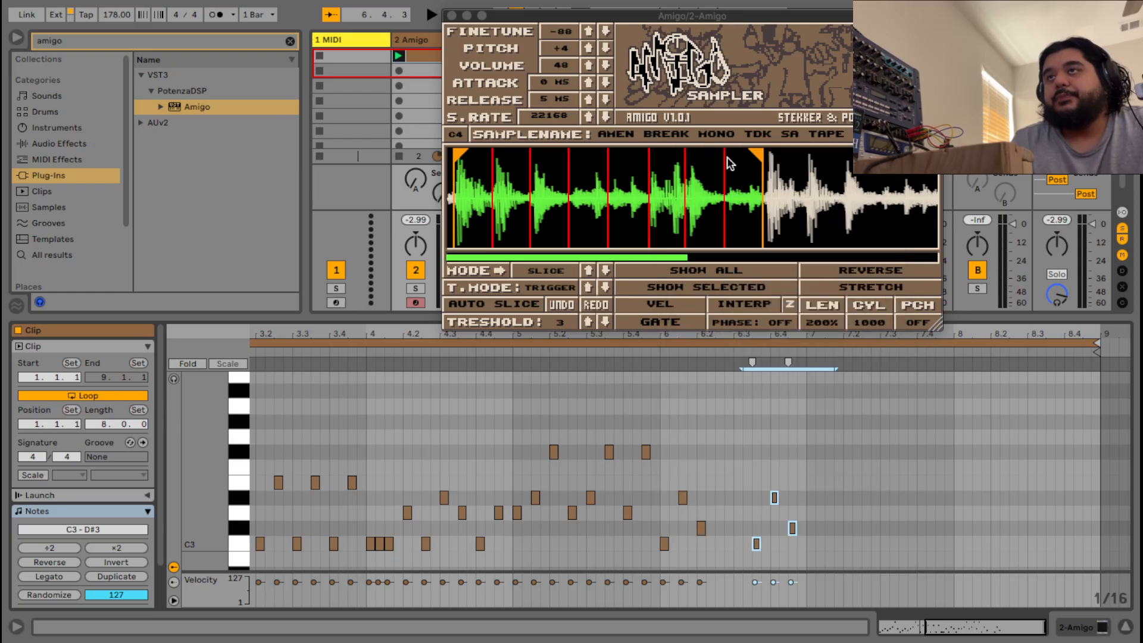
pyautogui.moveTo(753, 545); pyautogui.dragTo(720, 543)
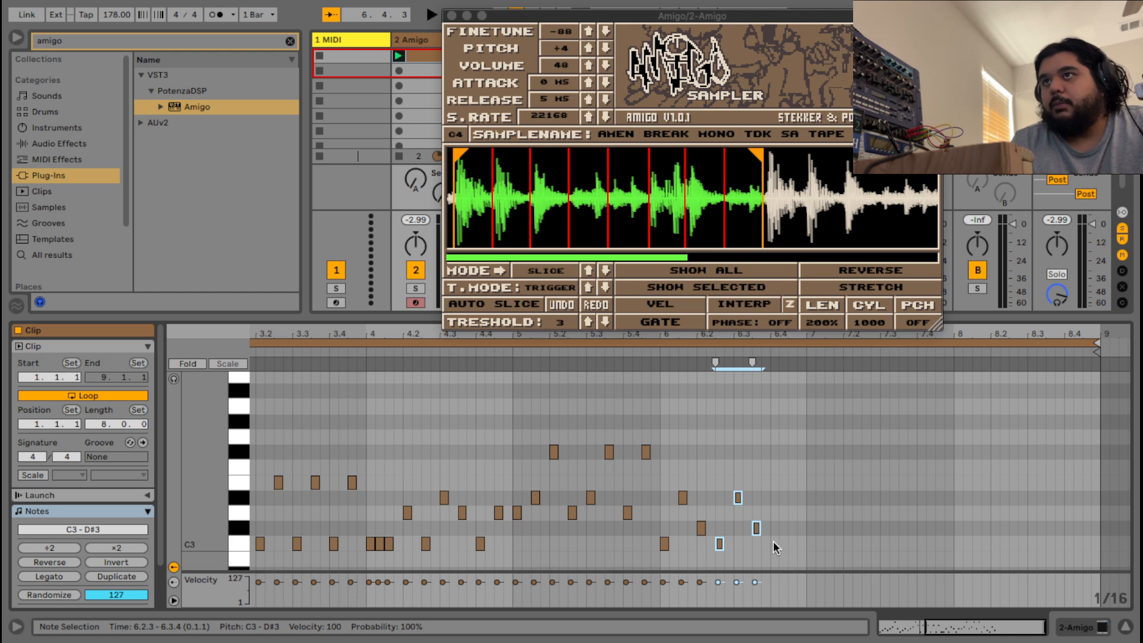
pyautogui.doubleClick(773, 543)
pyautogui.doubleClick(792, 494)
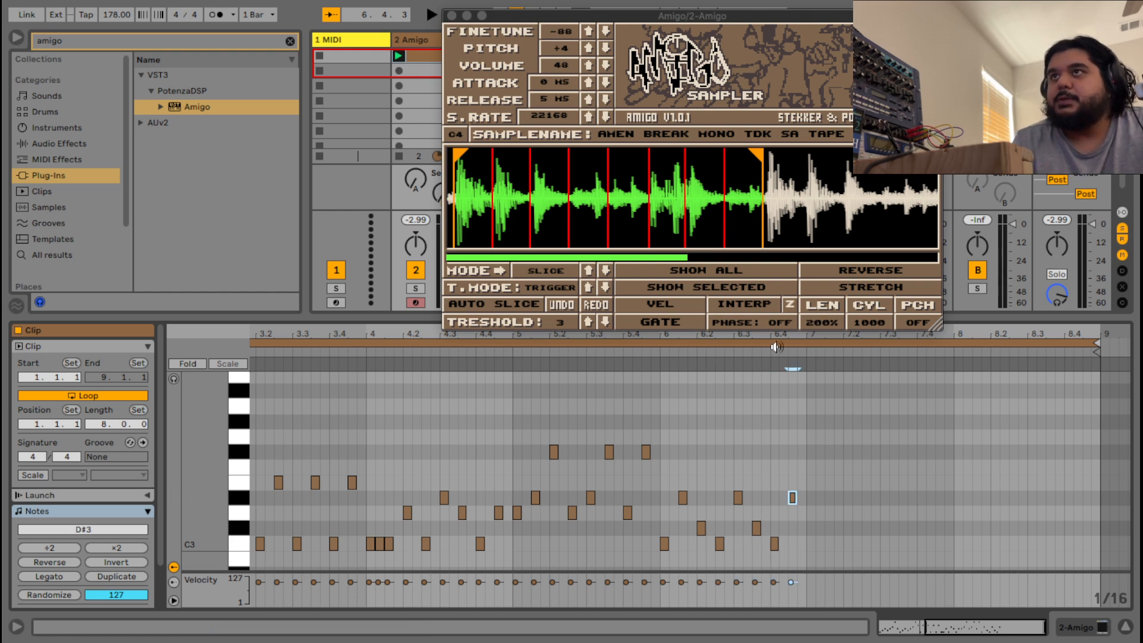
# Transpose five bar 6 notes up a semitone and move the E3 near 6.4.3 down to D3.
pyautogui.press('space')
pyautogui.click(646, 352)
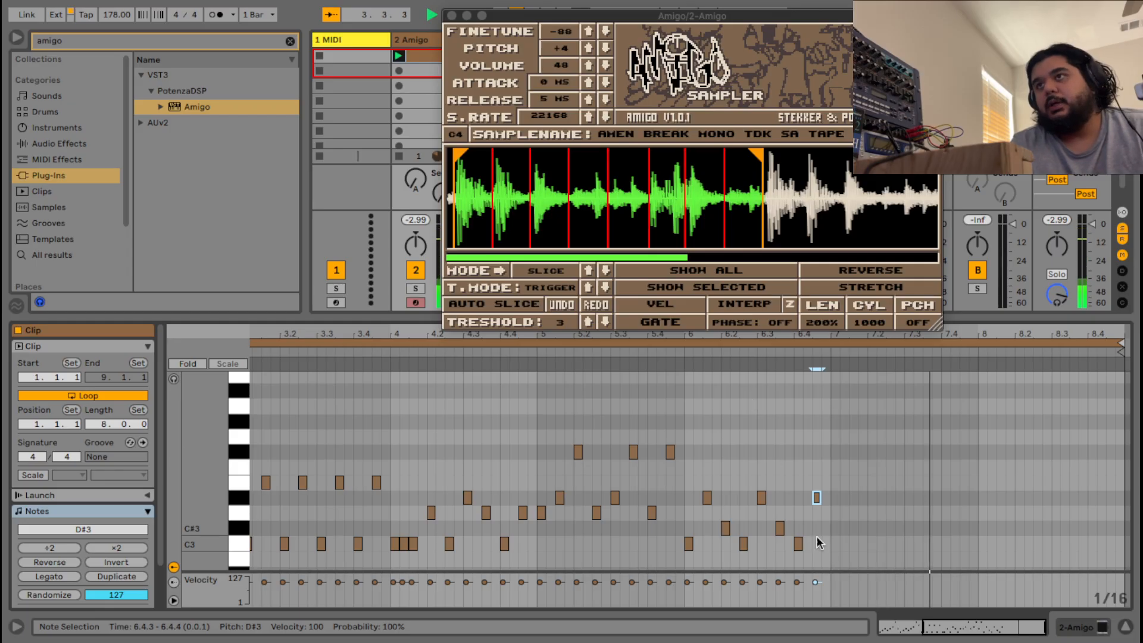
pyautogui.moveTo(847, 552); pyautogui.dragTo(711, 485)
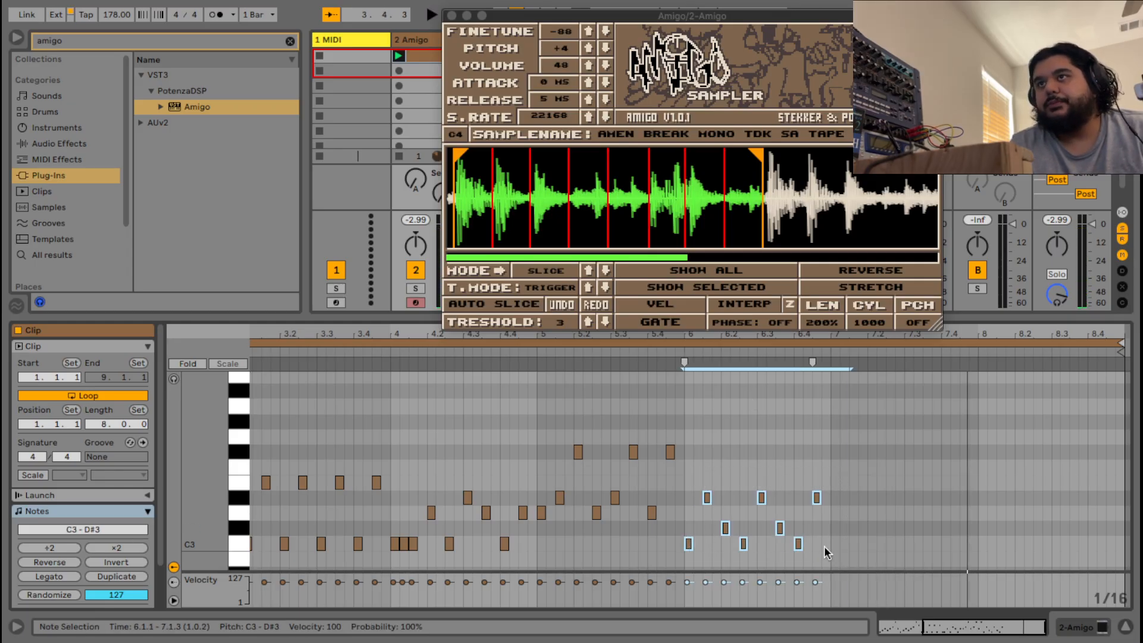
pyautogui.moveTo(843, 528); pyautogui.dragTo(705, 465)
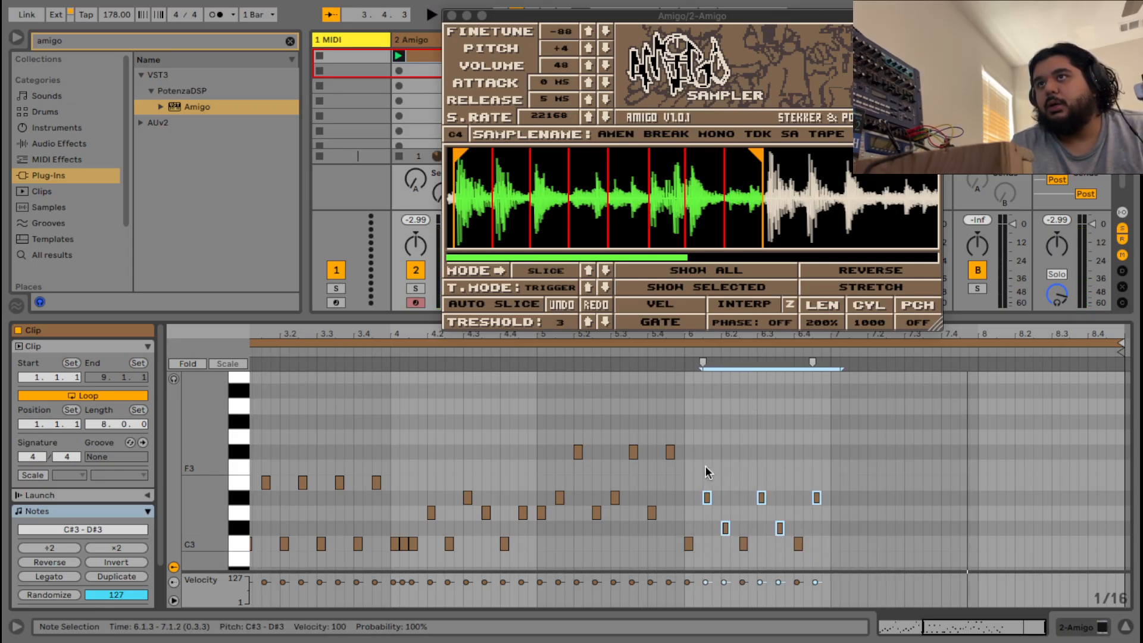
pyautogui.press('Up')
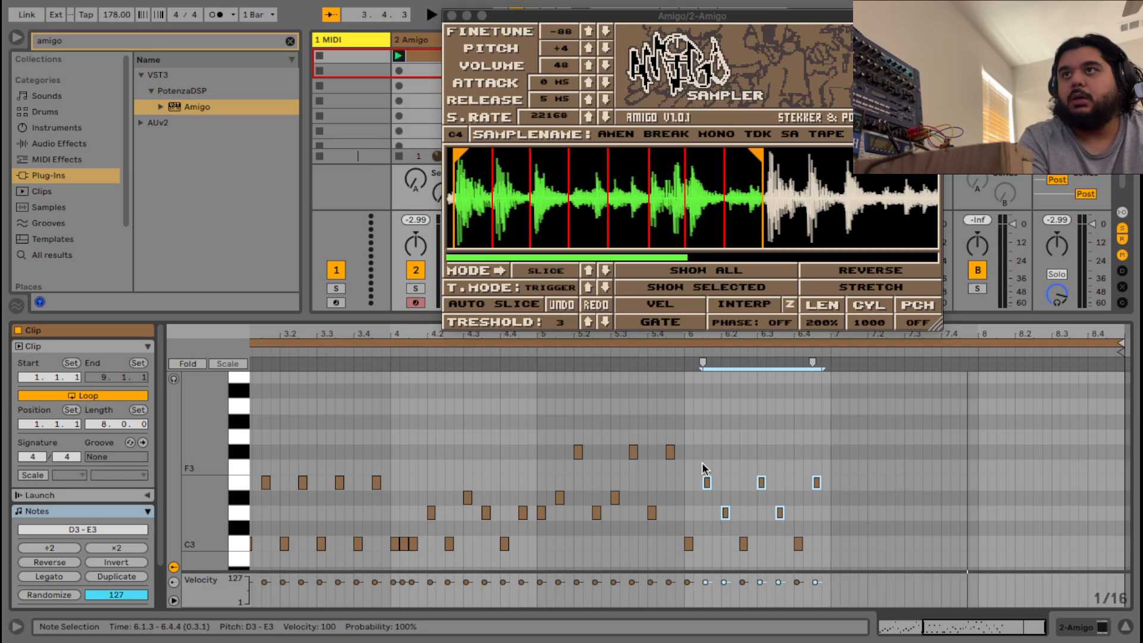
pyautogui.press('space')
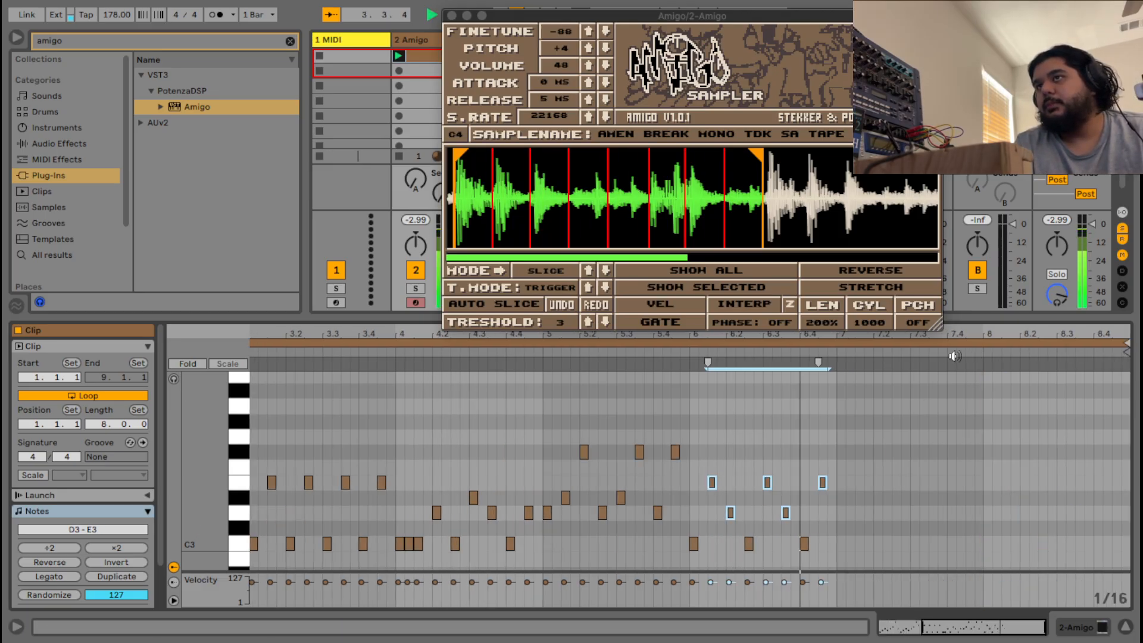
pyautogui.press('space')
pyautogui.click(842, 490)
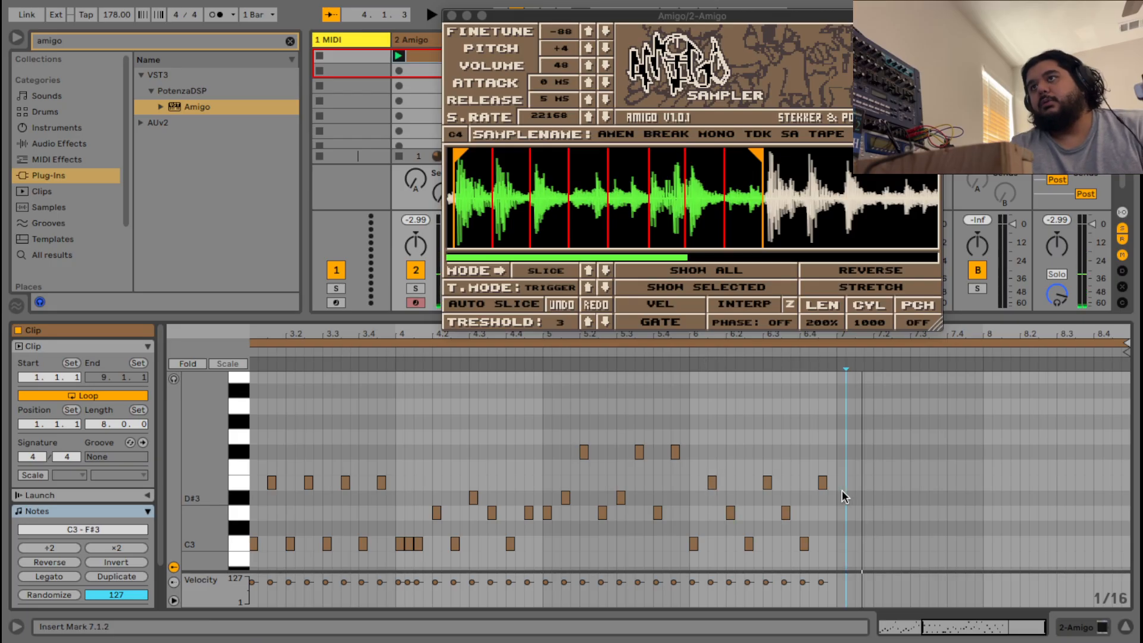
pyautogui.moveTo(820, 481)
pyautogui.mouseDown()
pyautogui.moveTo(825, 513)
pyautogui.moveTo(821, 459)
pyautogui.mouseUp()
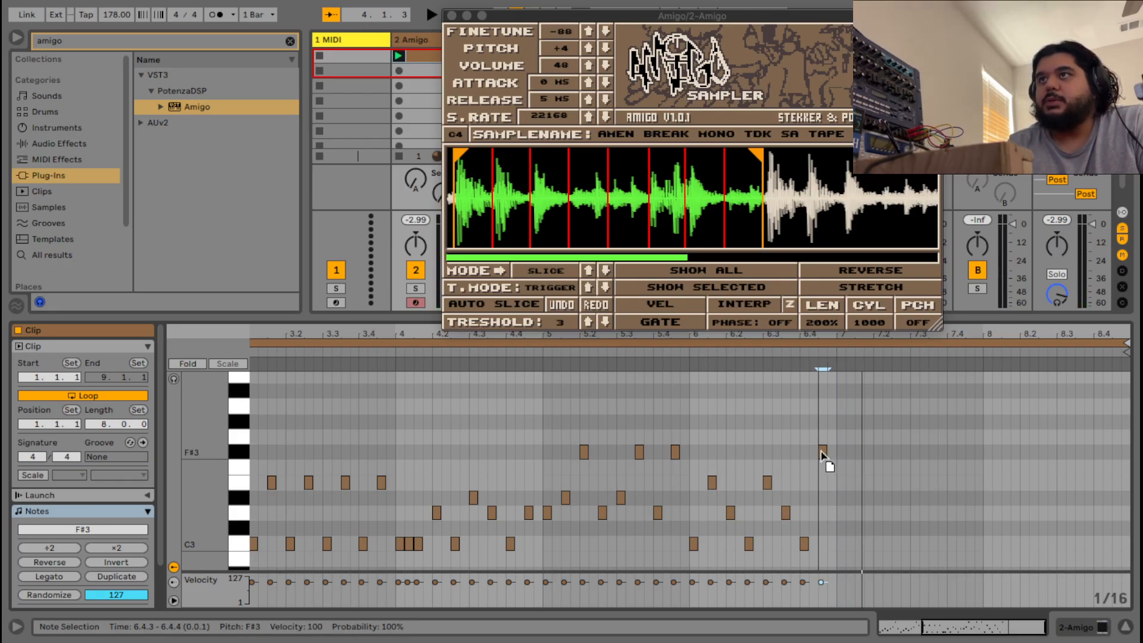
# Raise two D3 notes near 6.2 to D#3 and drop the last F#3 note to D3, auditioning each change.
pyautogui.click(698, 354)
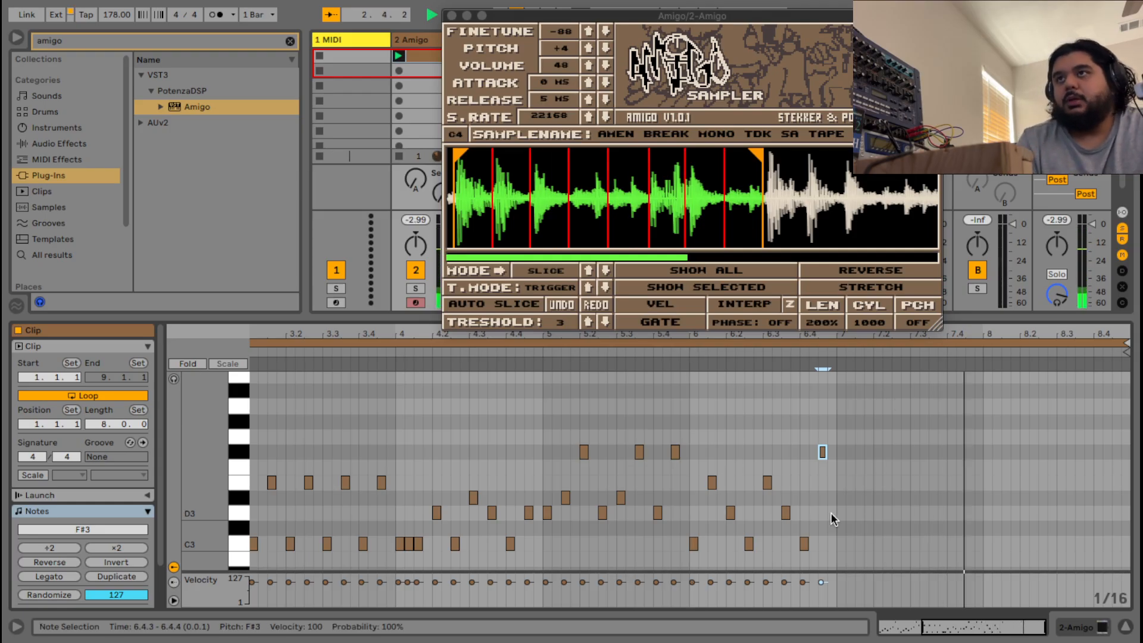
pyautogui.press('space')
pyautogui.moveTo(822, 512); pyautogui.dragTo(713, 510)
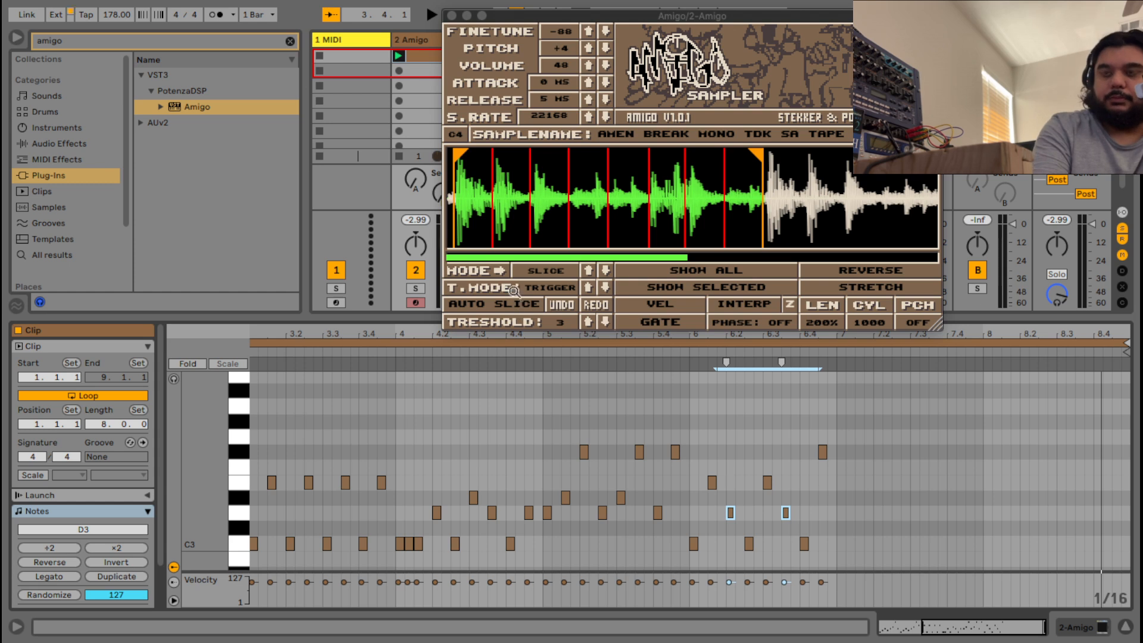
pyautogui.press('Up')
pyautogui.press('Up')
pyautogui.press('Up')
pyautogui.press('Up')
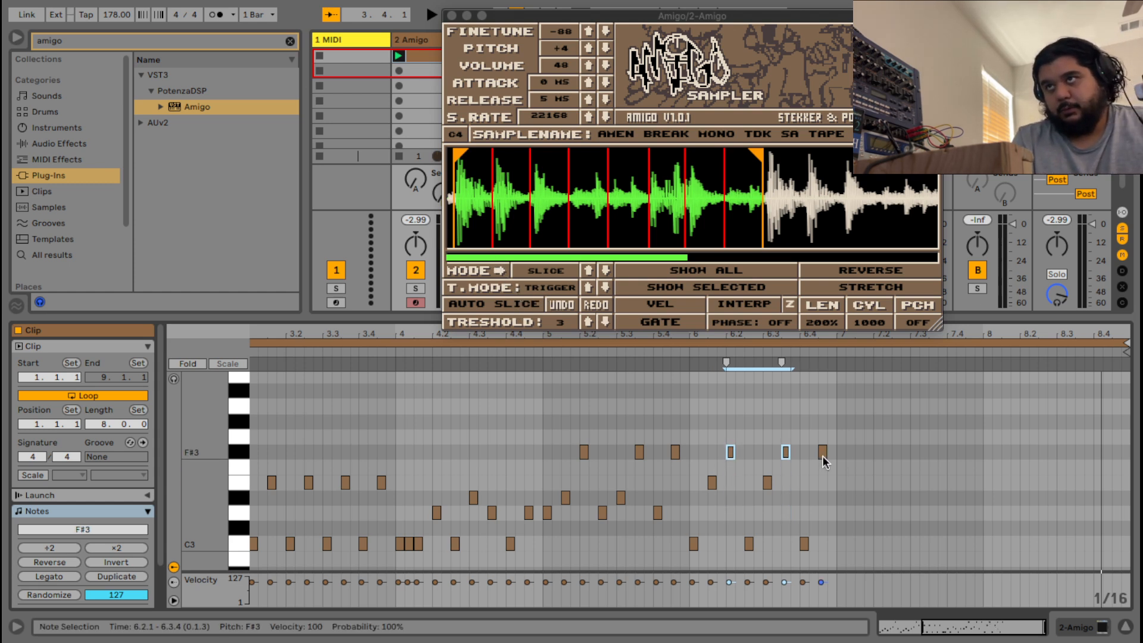
pyautogui.moveTo(821, 453); pyautogui.dragTo(821, 499)
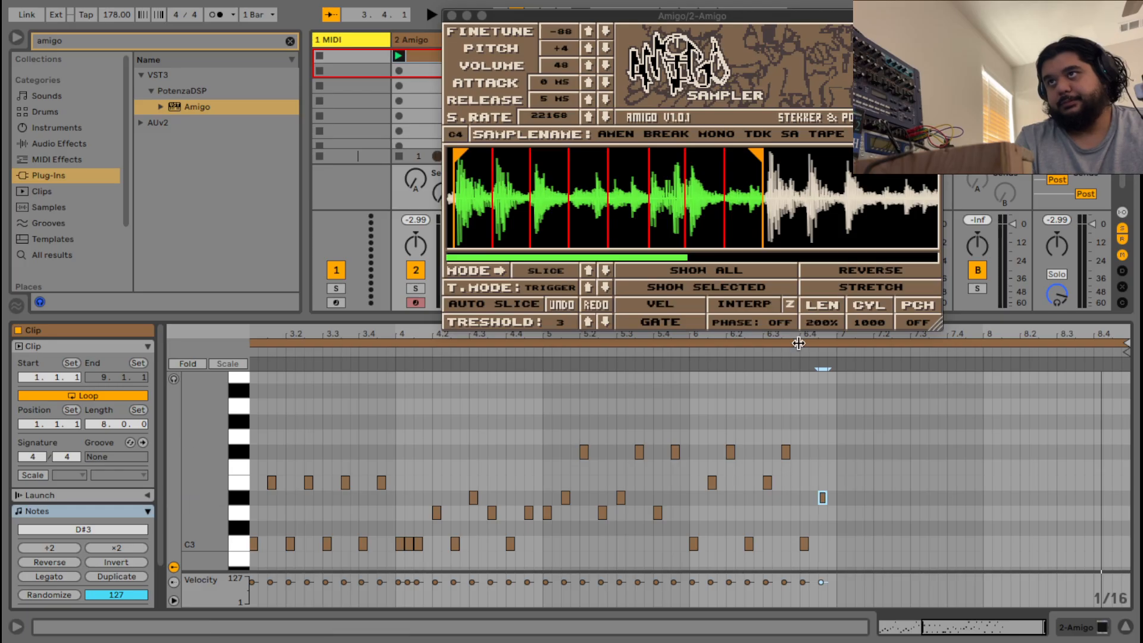
pyautogui.click(680, 352)
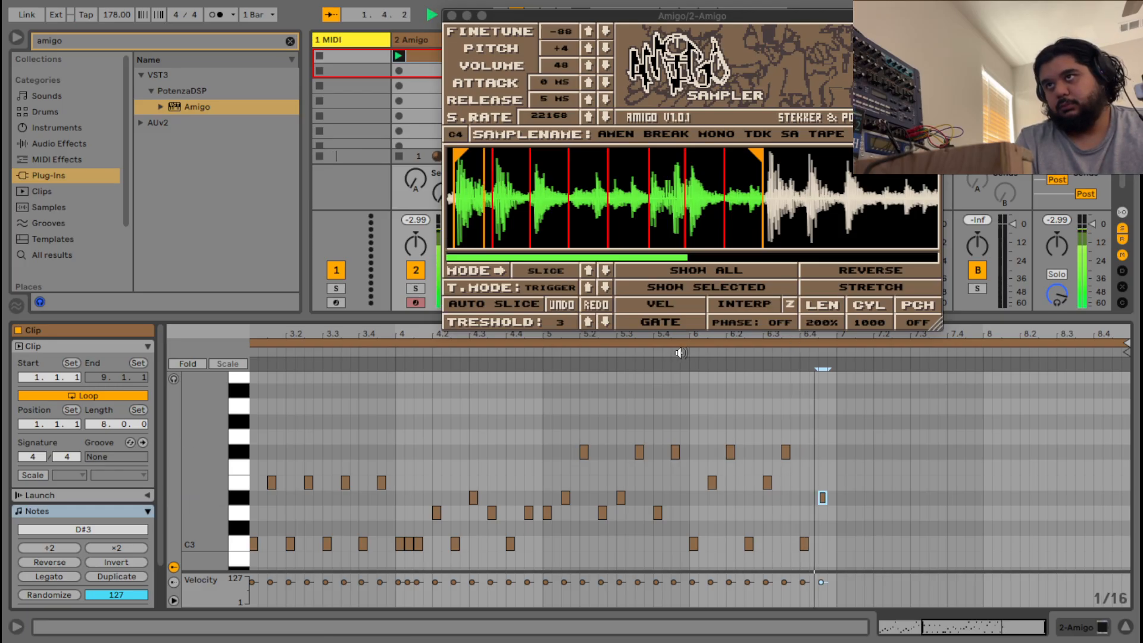
pyautogui.press('space')
pyautogui.moveTo(822, 500); pyautogui.dragTo(821, 514)
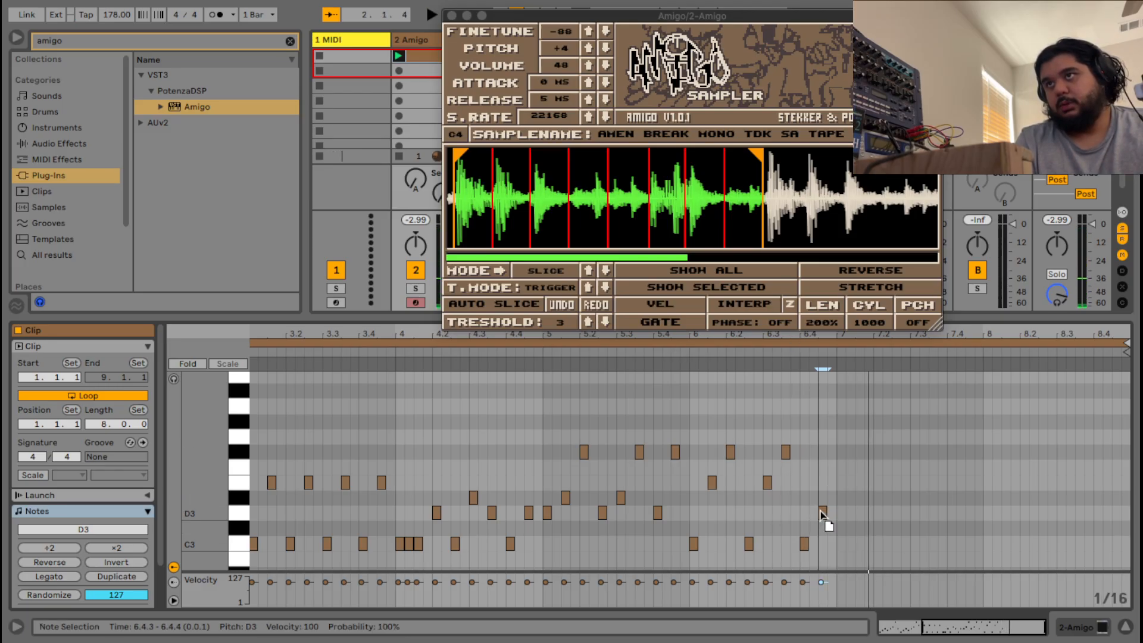
pyautogui.click(685, 359)
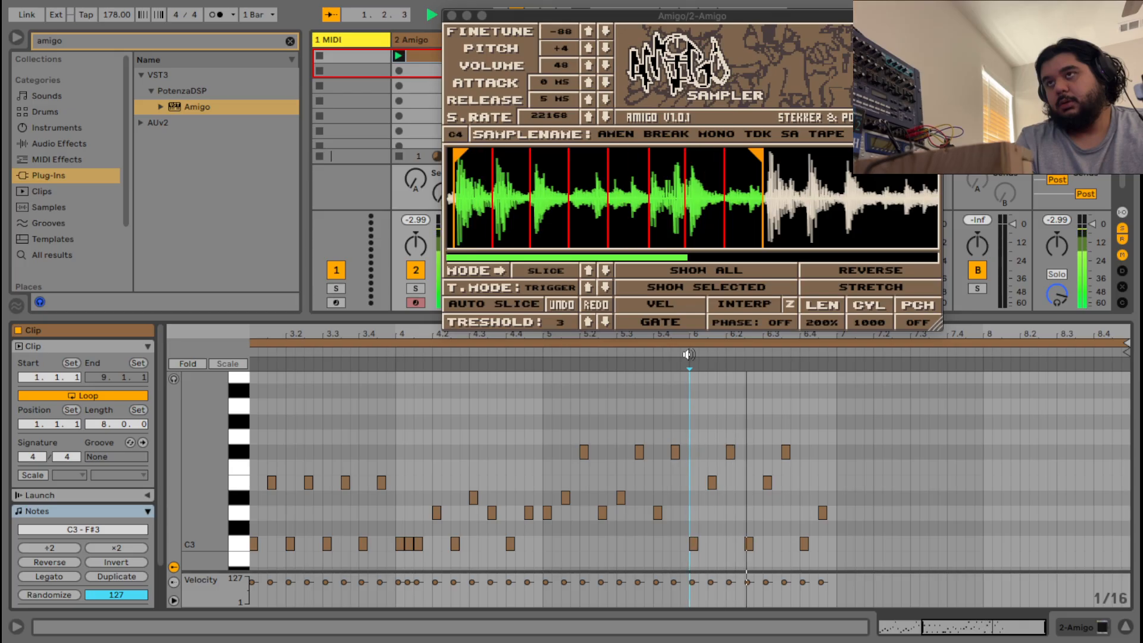
pyautogui.press('space')
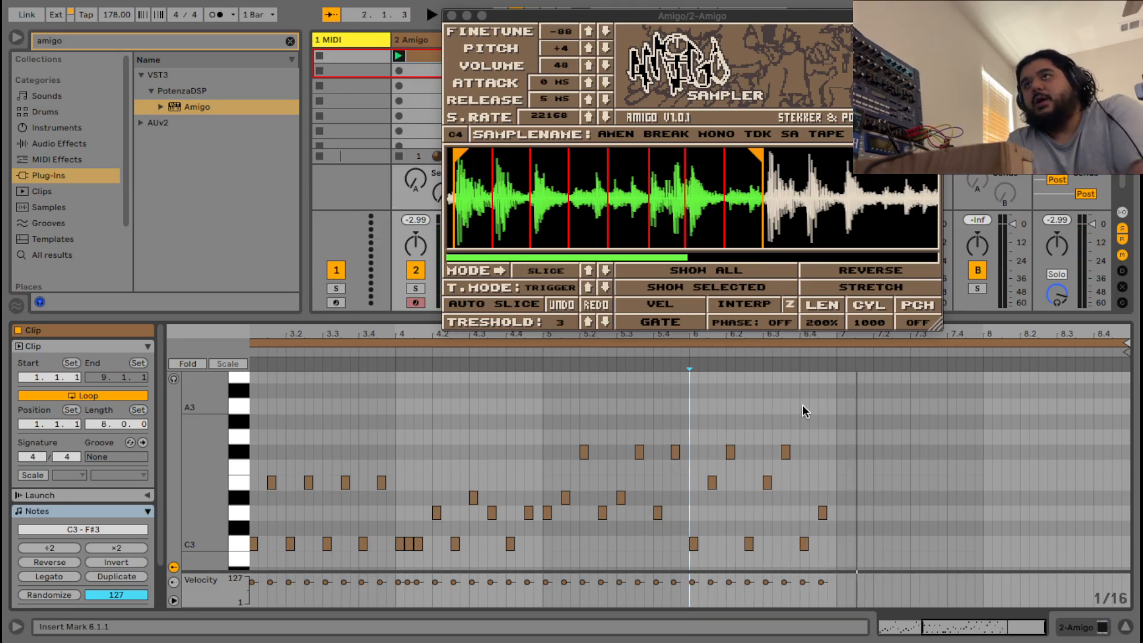
pyautogui.moveTo(979, 627)
pyautogui.mouseDown()
pyautogui.moveTo(968, 638)
pyautogui.moveTo(979, 640)
pyautogui.mouseUp()
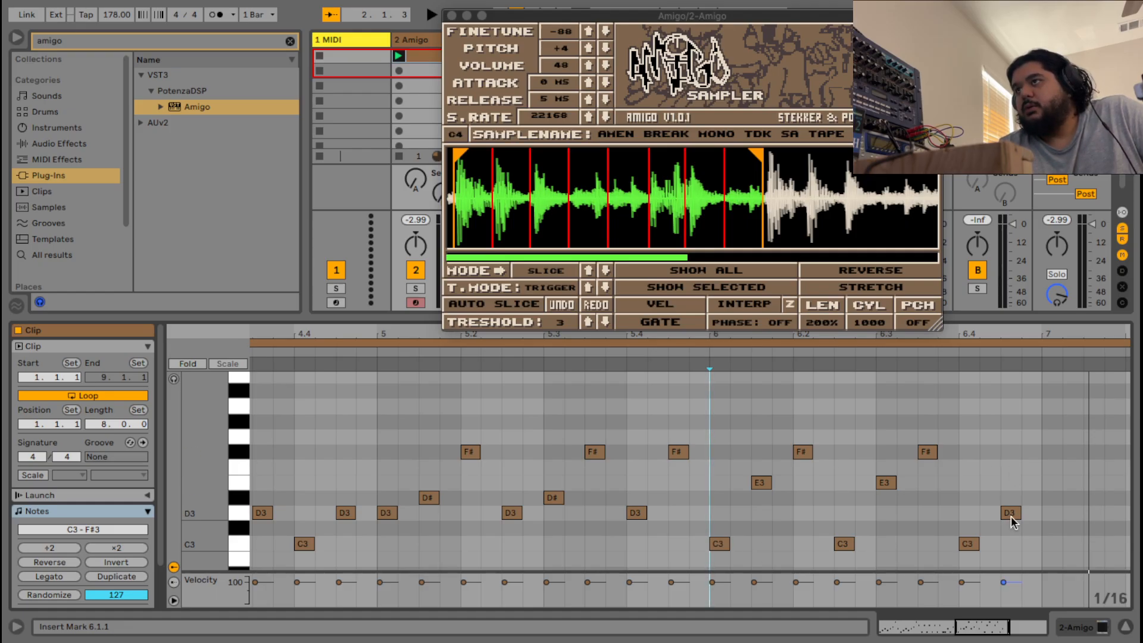
# Move the last D3 note one sixteenth earlier and lower the 6.4.3 hit from D#3 to D3.
pyautogui.moveTo(1008, 512)
pyautogui.mouseDown()
pyautogui.moveTo(874, 515)
pyautogui.moveTo(992, 532)
pyautogui.moveTo(1012, 506)
pyautogui.mouseUp()
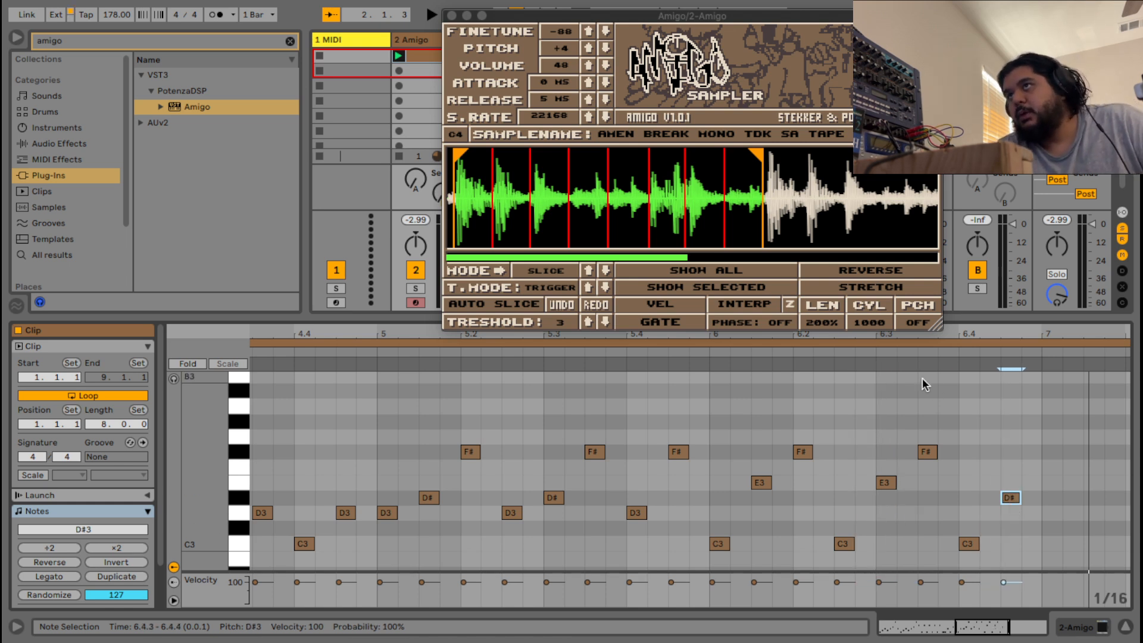
pyautogui.press('space')
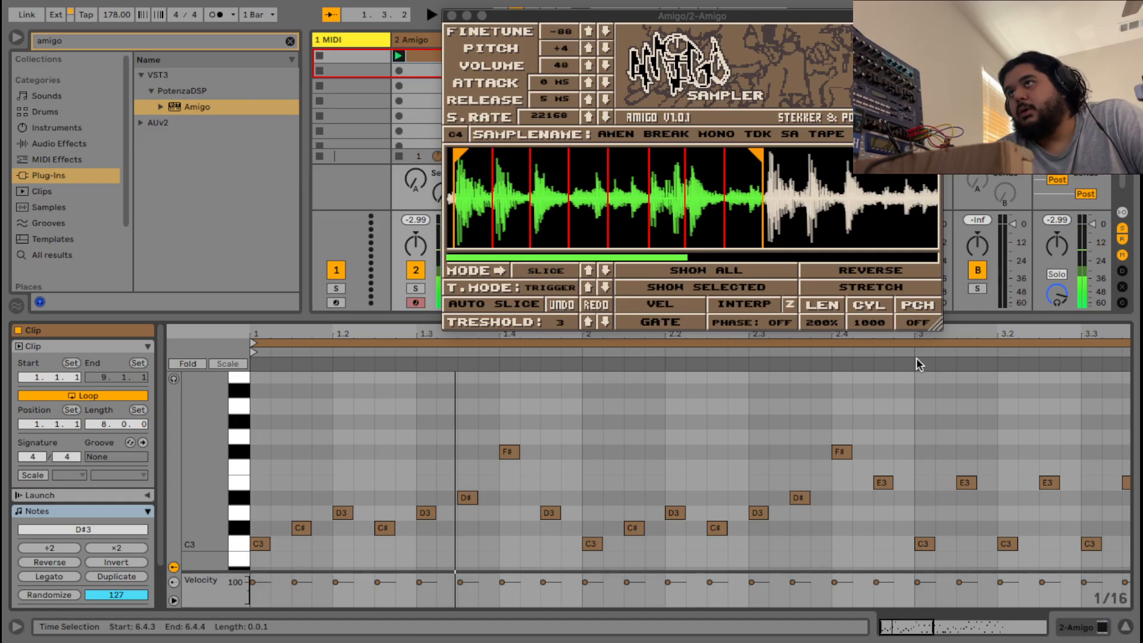
pyautogui.moveTo(952, 627); pyautogui.dragTo(961, 626)
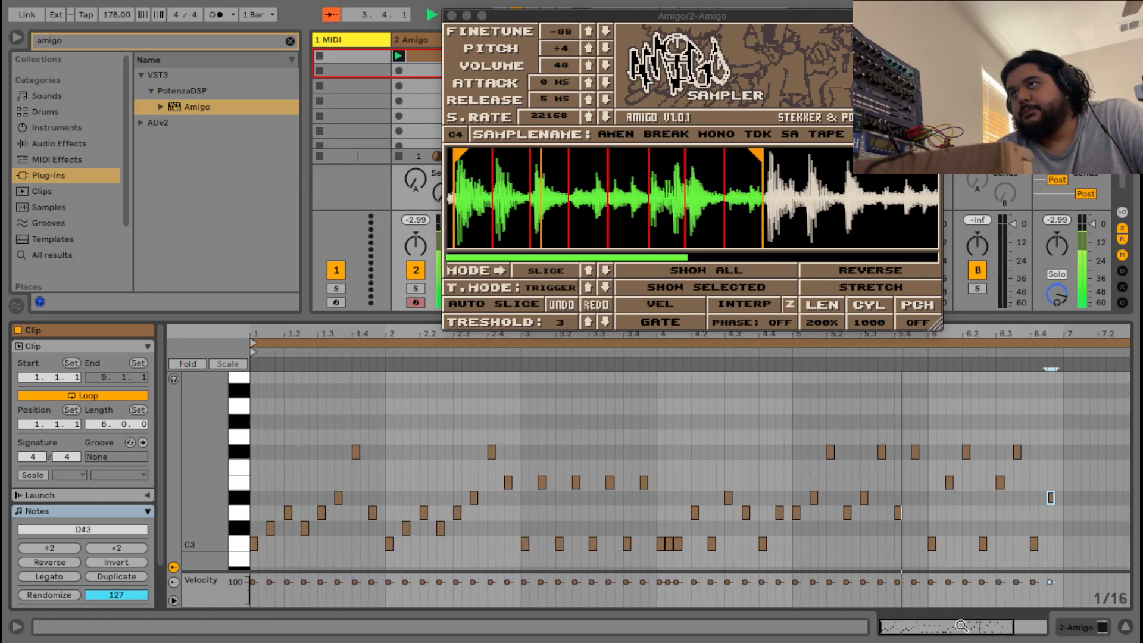
pyautogui.press('space')
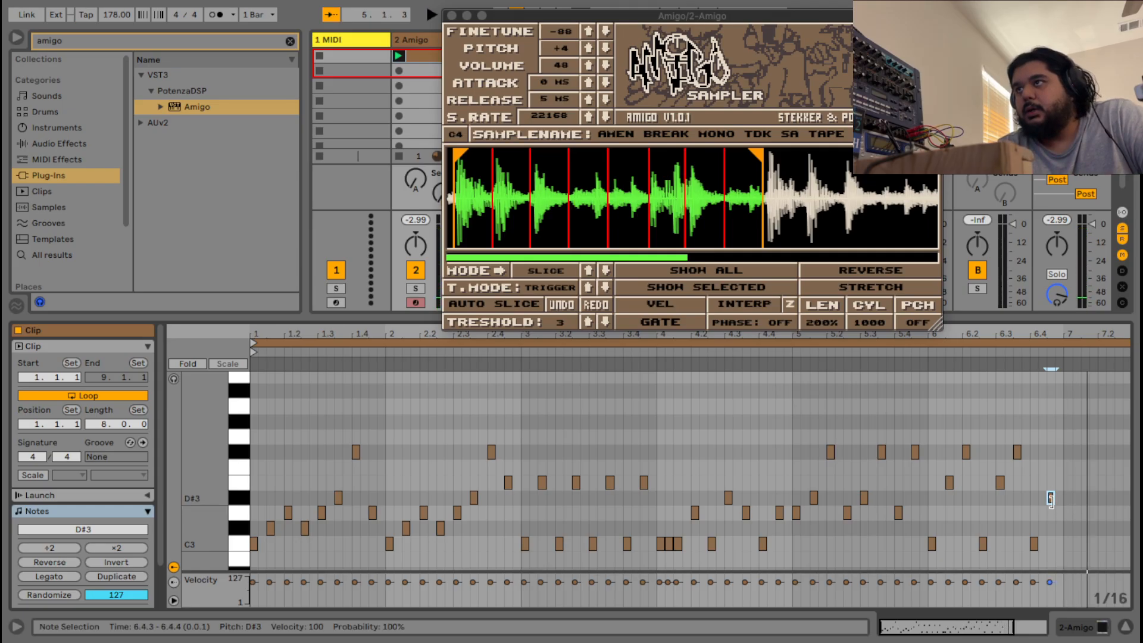
pyautogui.moveTo(1049, 499); pyautogui.dragTo(1050, 513)
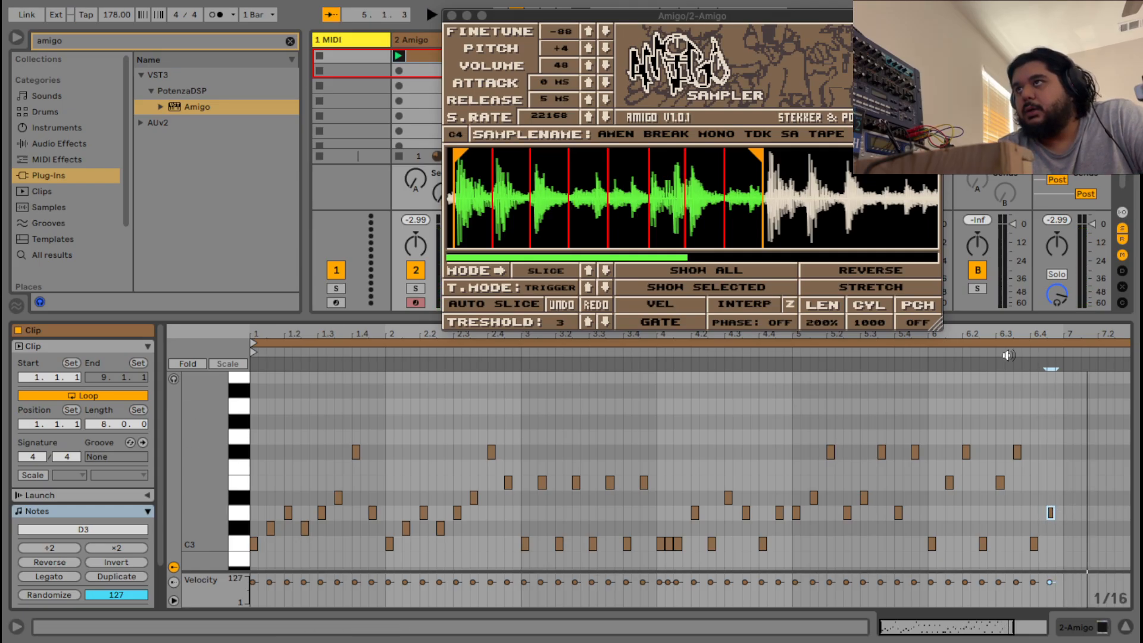
pyautogui.click(928, 352)
pyautogui.press('space')
pyautogui.moveTo(945, 558); pyautogui.dragTo(718, 442)
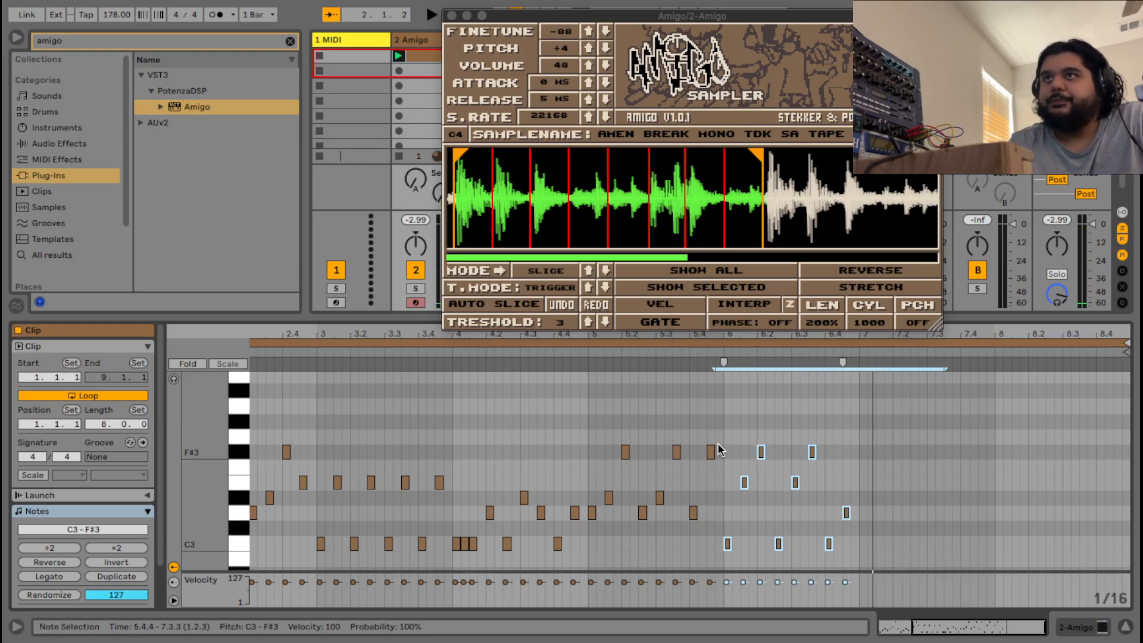
# Quantize the ending notes, then duplicate the C3/D3 pair twice into bar 7, nudging the copies earlier.
pyautogui.rightClick(808, 384)
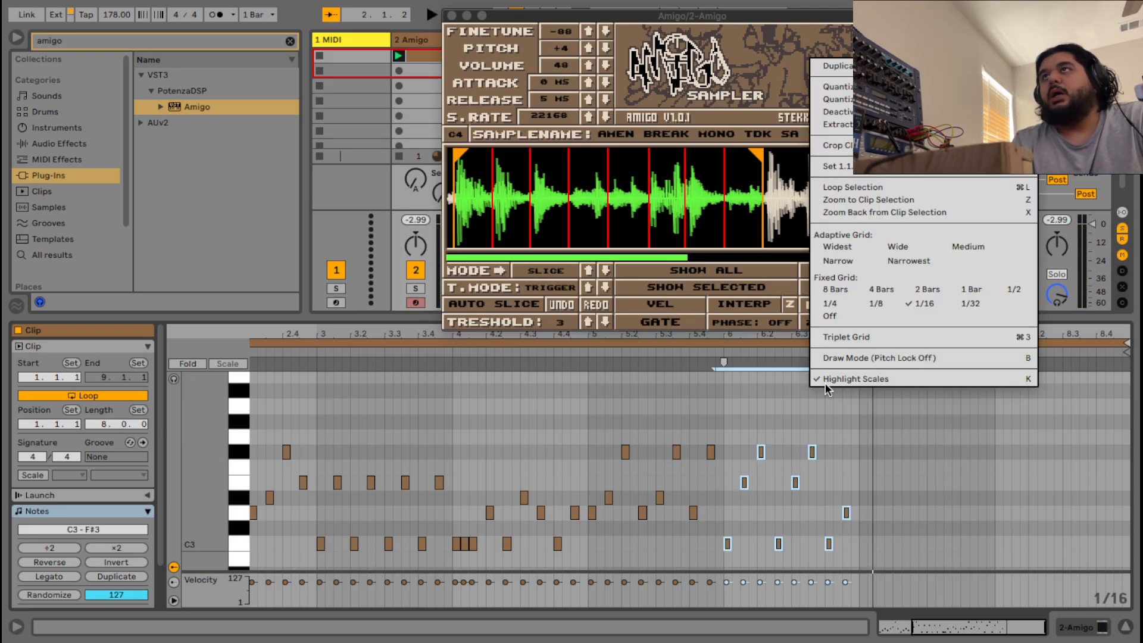
pyautogui.click(850, 88)
pyautogui.moveTo(912, 568); pyautogui.dragTo(822, 490)
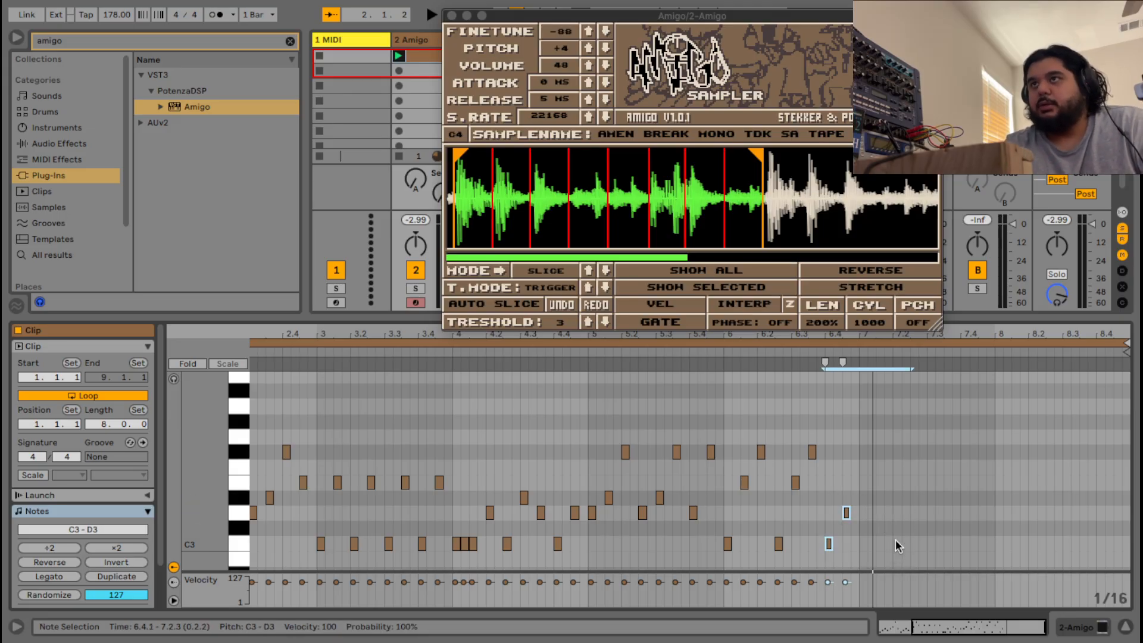
pyautogui.rightClick(819, 493)
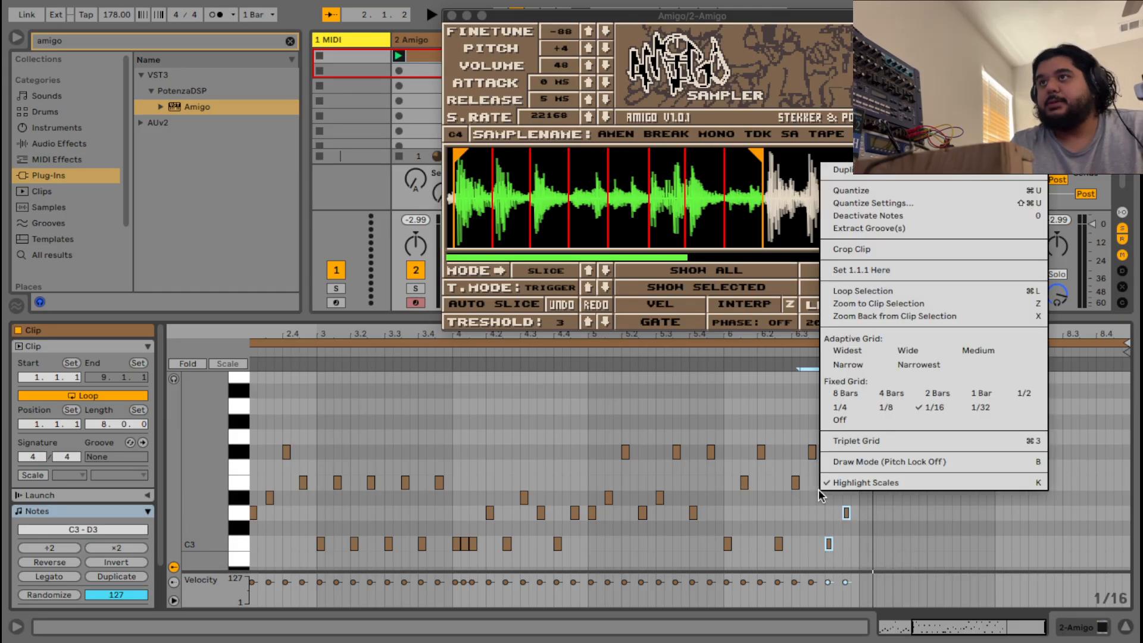
pyautogui.click(891, 173)
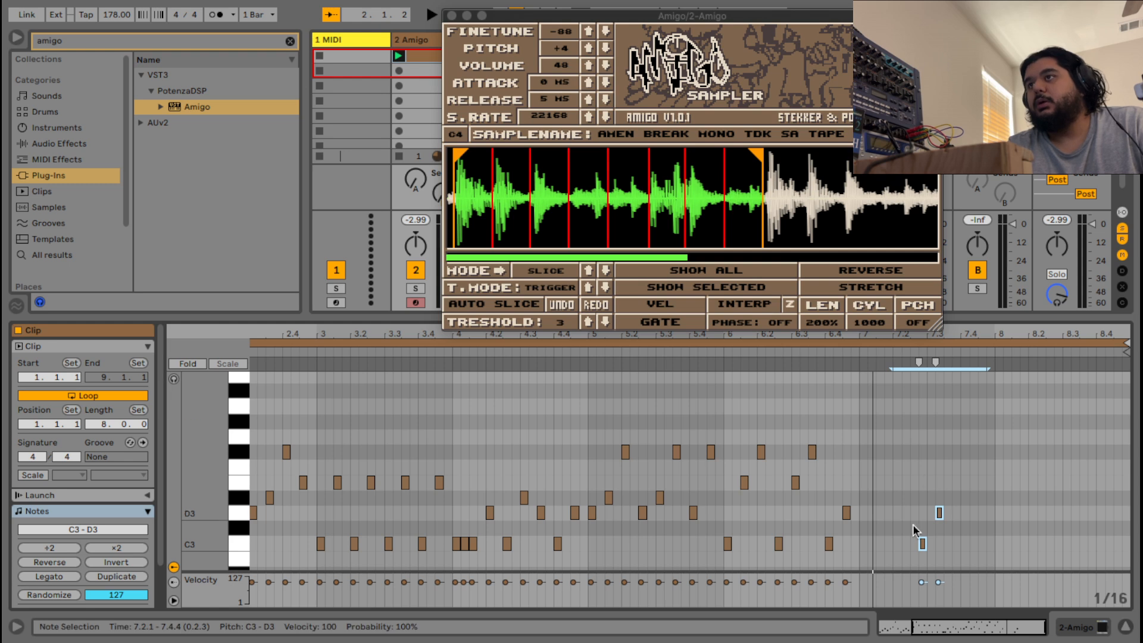
pyautogui.press('Left')
pyautogui.press('Left')
pyautogui.press('Left')
pyautogui.press('Left')
pyautogui.press('Left')
pyautogui.press('Left')
pyautogui.press('Left')
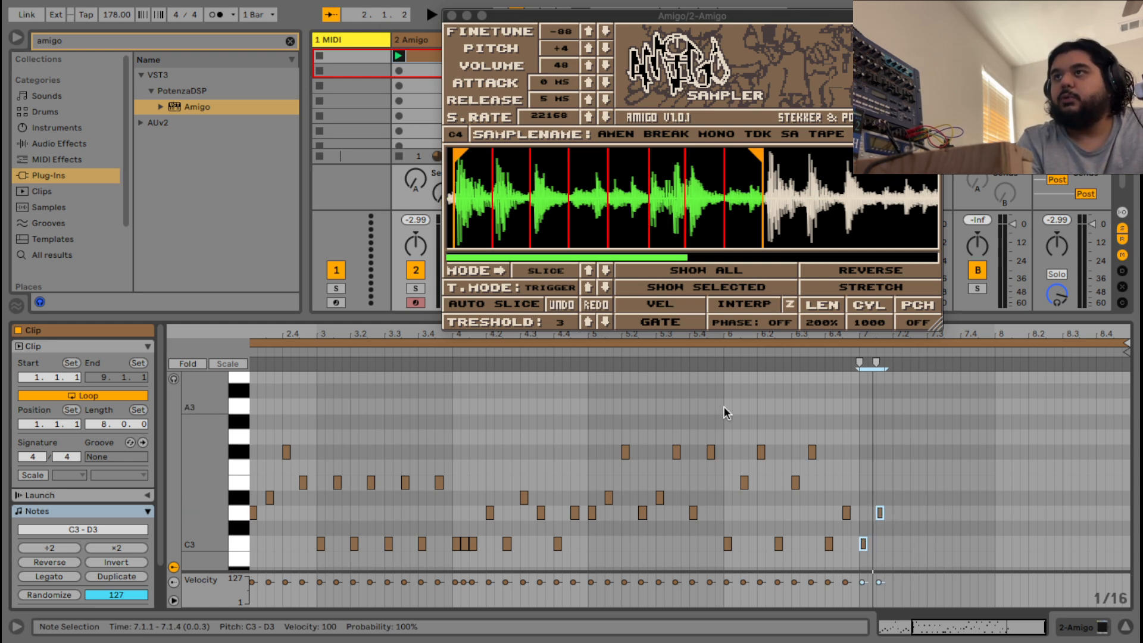
pyautogui.rightClick(864, 498)
pyautogui.click(901, 175)
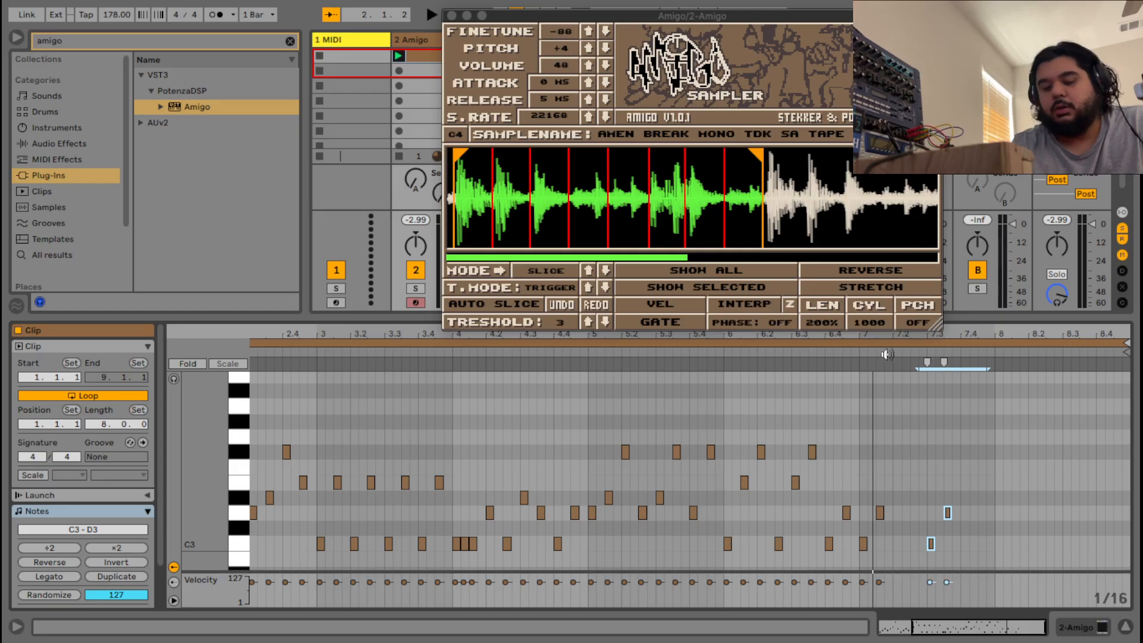
pyautogui.press('Left')
pyautogui.press('Left')
pyautogui.press('Left')
pyautogui.press('Left')
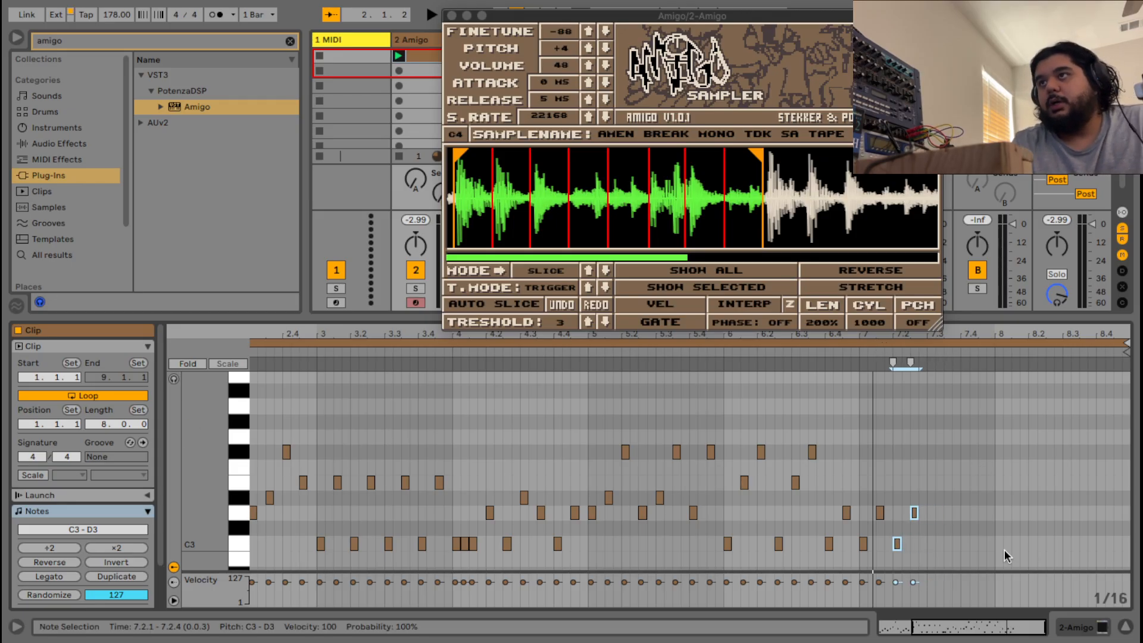
# Add a C3 and D3 pair at 7.3.1, a D3 at 7.3.4 and a C3 at 7.4.1.
pyautogui.click(935, 539)
pyautogui.click(930, 543)
pyautogui.doubleClick(930, 543)
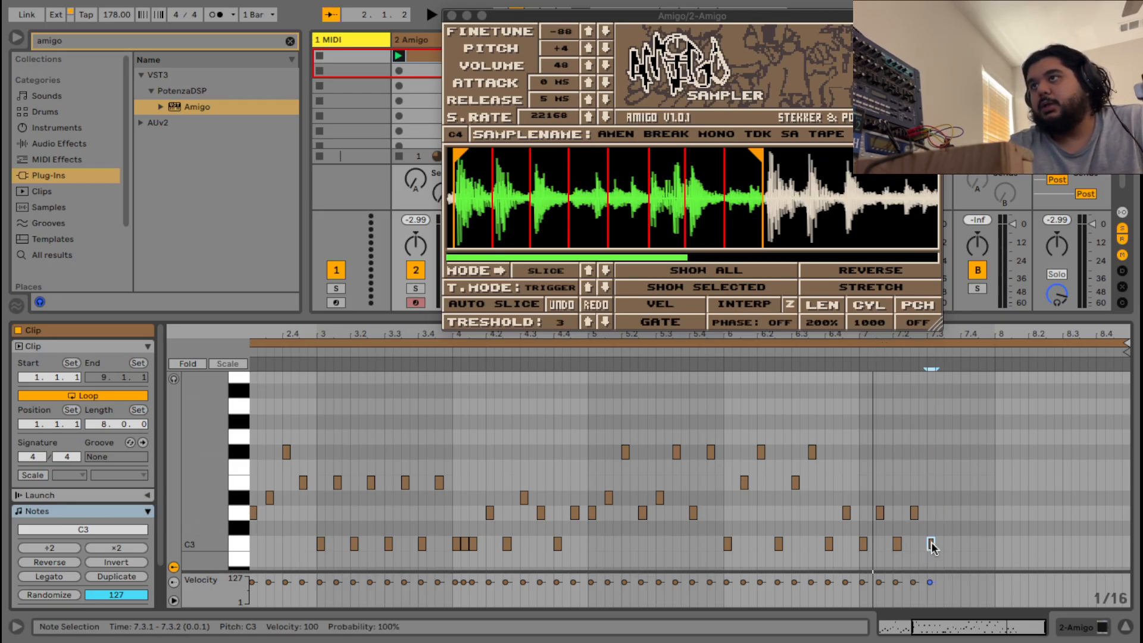
pyautogui.doubleClick(947, 512)
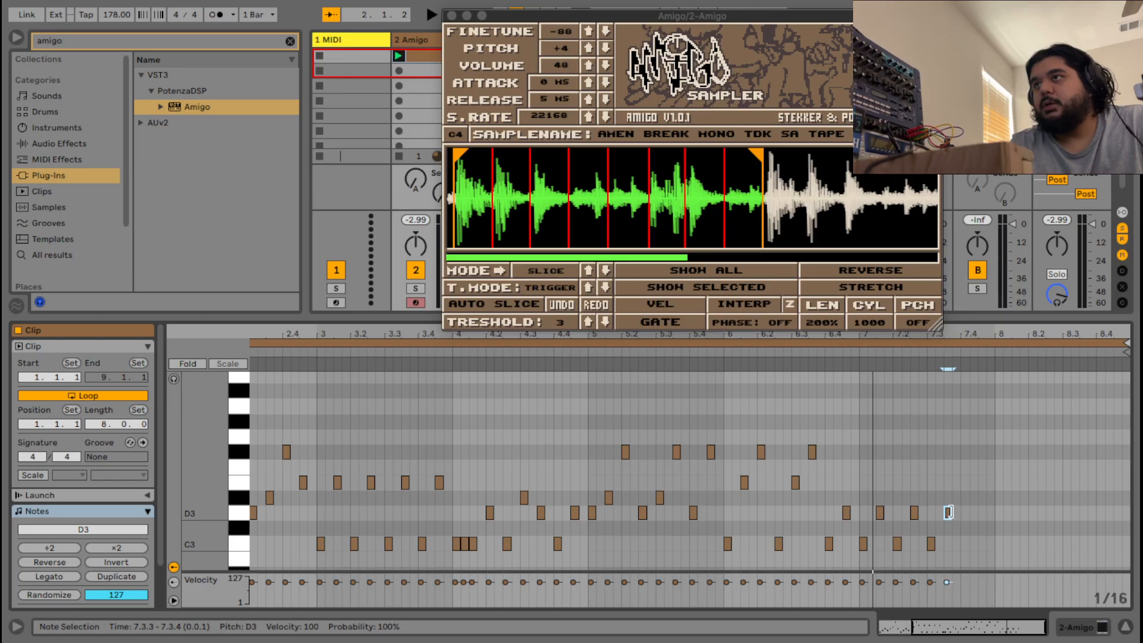
pyautogui.moveTo(991, 627); pyautogui.dragTo(1015, 641)
pyautogui.doubleClick(823, 514)
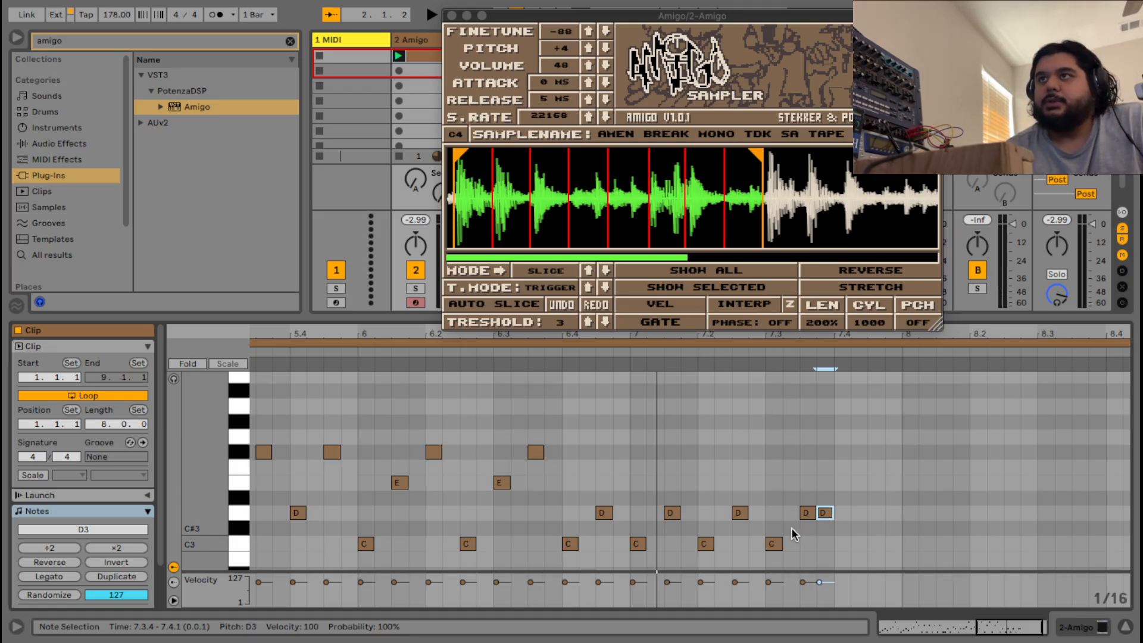
pyautogui.doubleClick(841, 542)
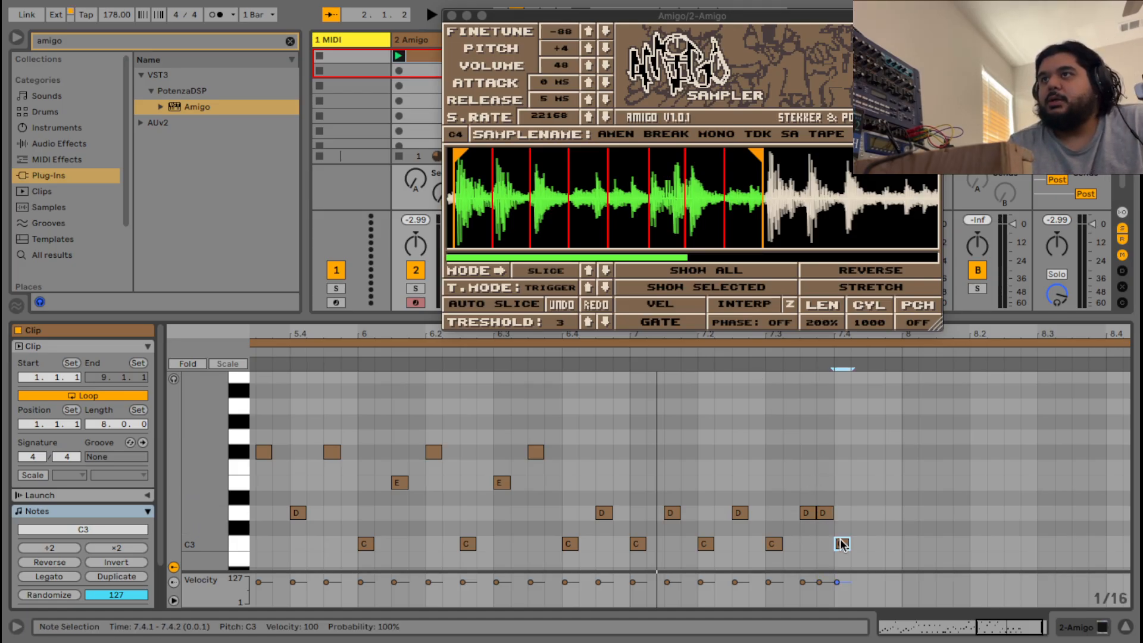
# Add a D3 note at 7.4.3 and audition the new bar 7 ending.
pyautogui.doubleClick(878, 512)
pyautogui.click(607, 351)
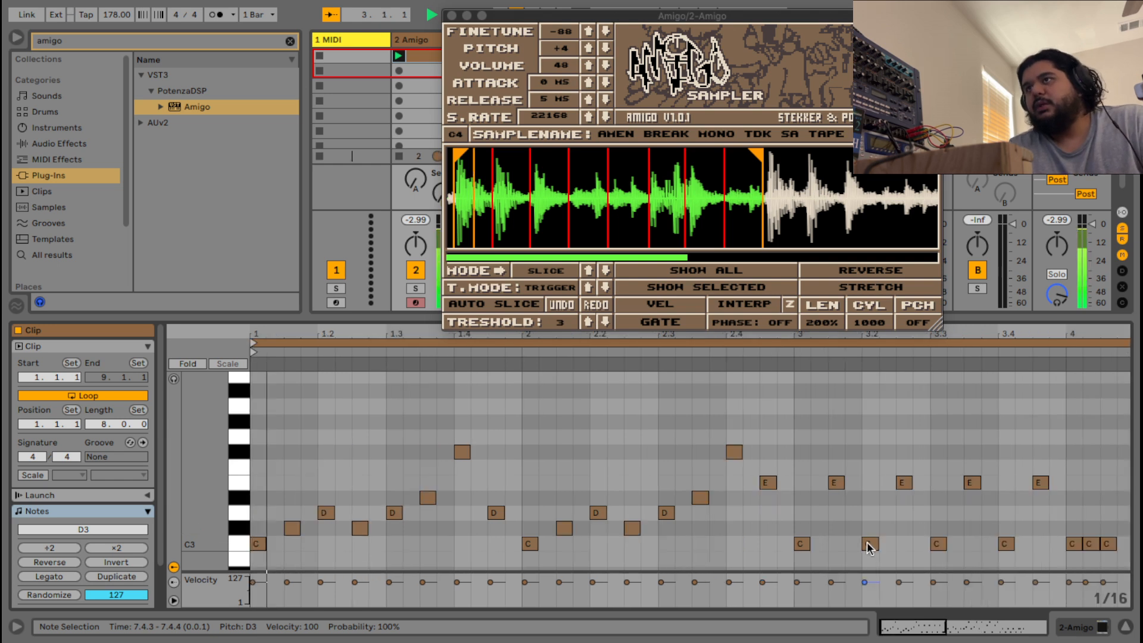
pyautogui.doubleClick(869, 543)
pyautogui.press('space')
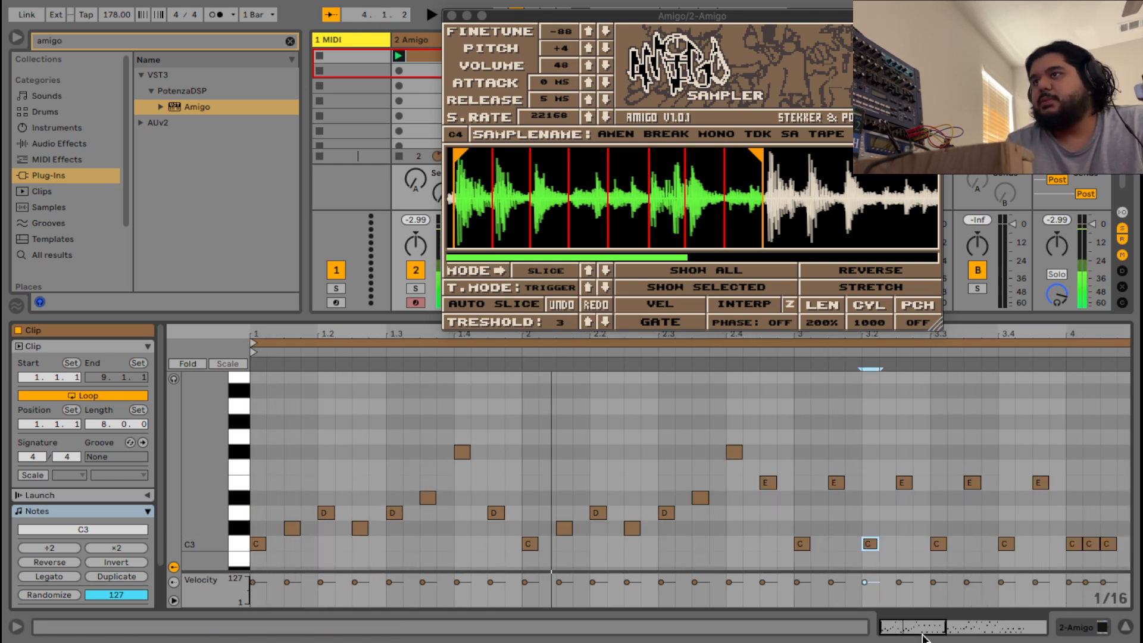
pyautogui.moveTo(920, 629); pyautogui.dragTo(1020, 629)
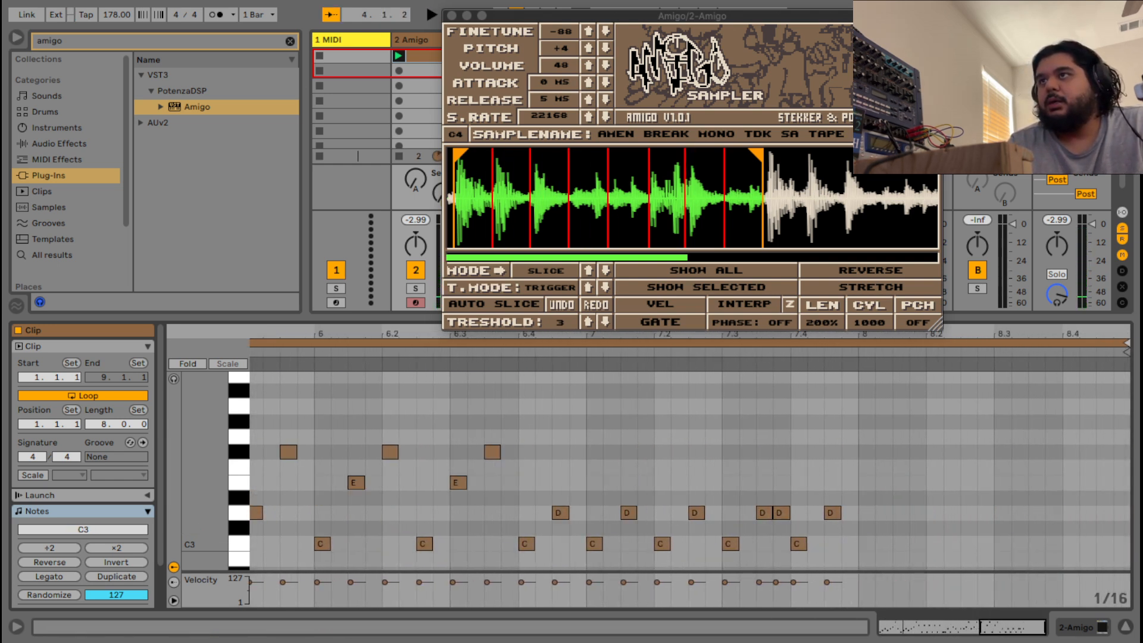
# Draw C3 at 8.1.1 and 8.1.3, D3 at 8.2.1 and 8.2.3, D#3 at 8.3.1, C3 at 8.3.3.
pyautogui.doubleClick(866, 543)
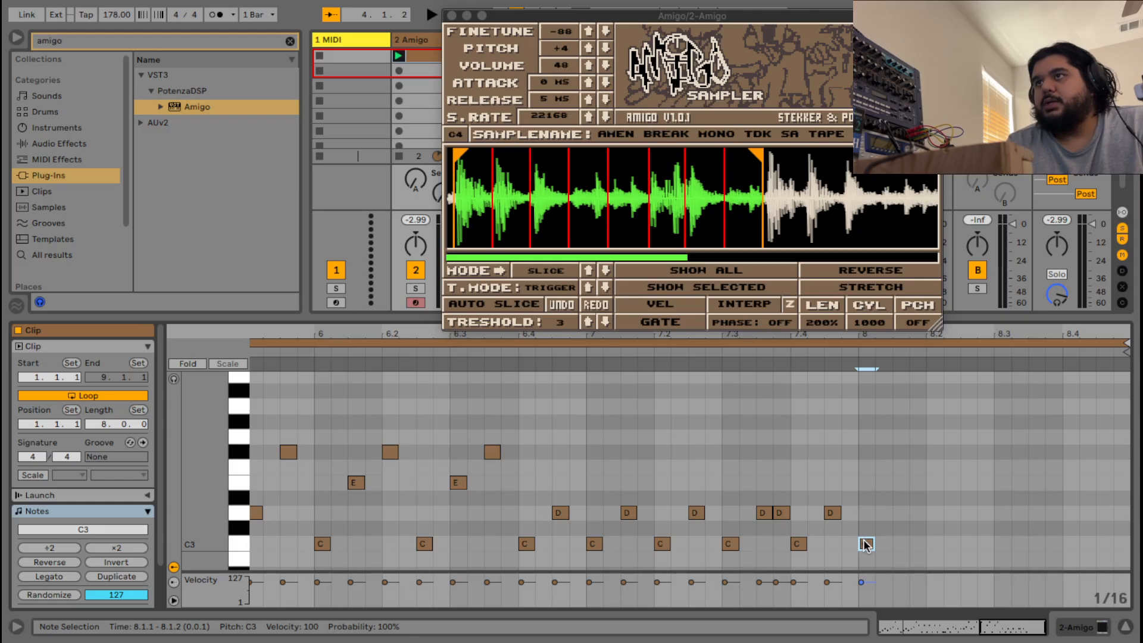
pyautogui.doubleClick(894, 544)
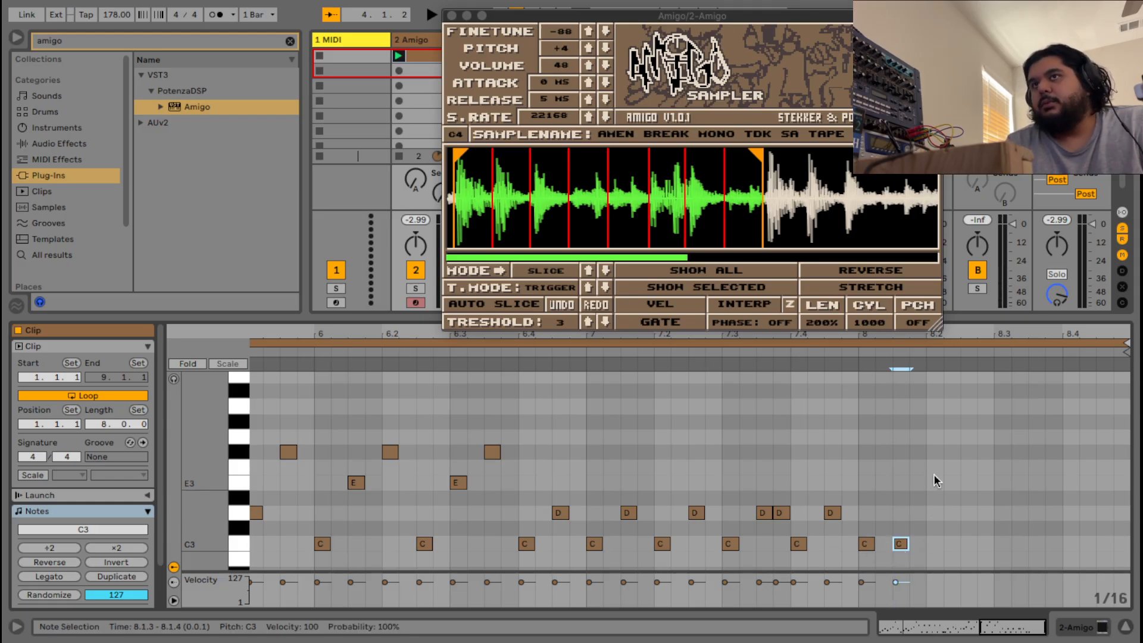
pyautogui.doubleClick(934, 512)
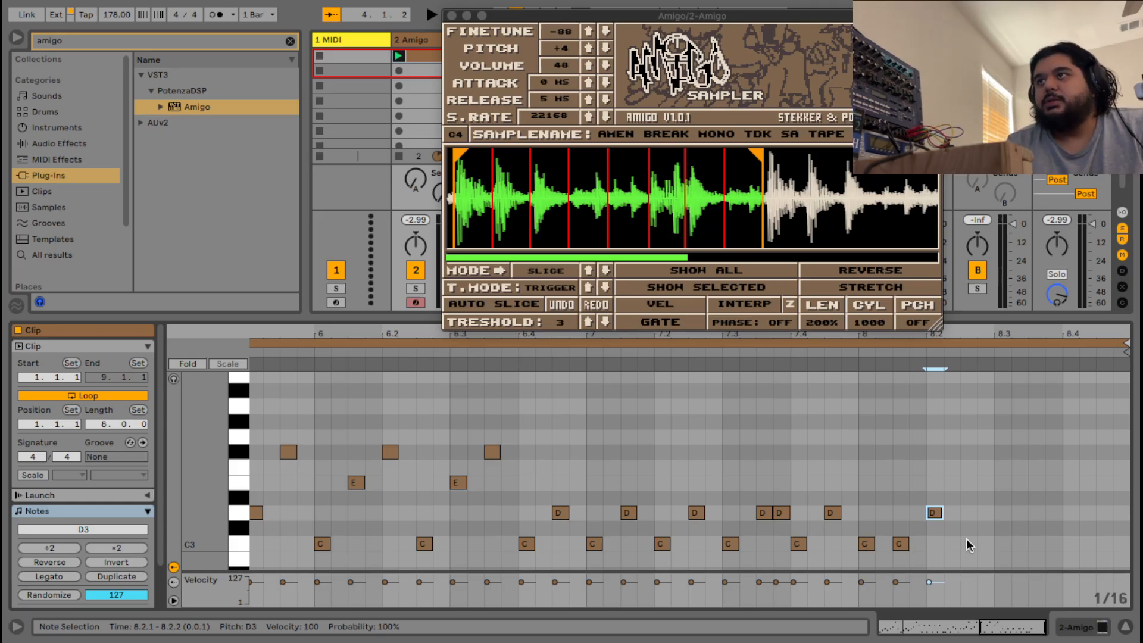
pyautogui.doubleClick(968, 512)
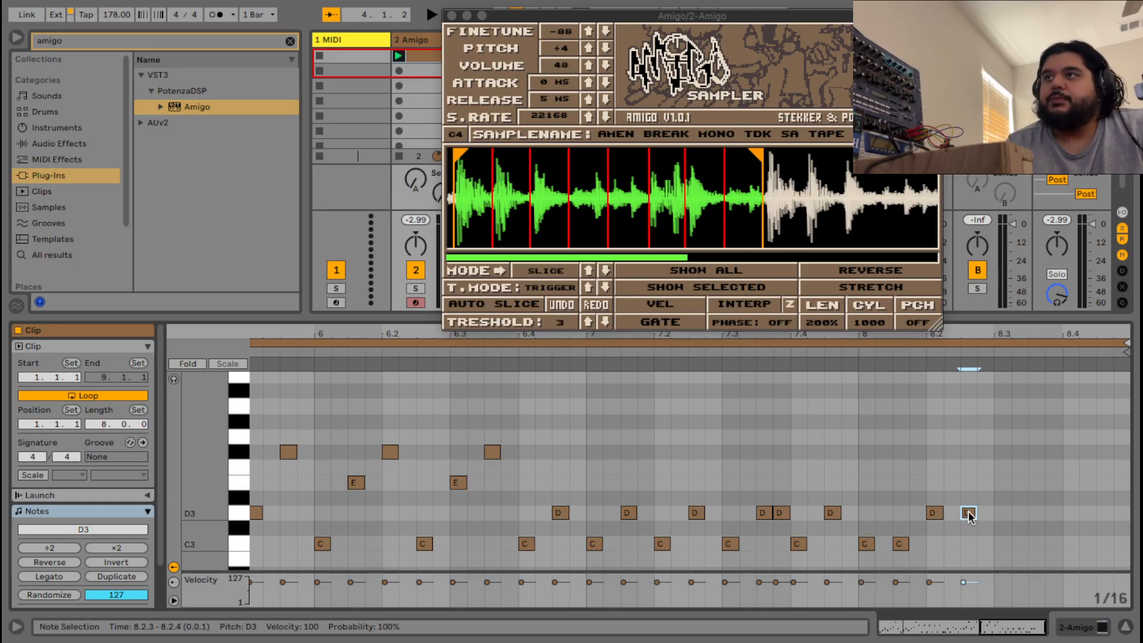
pyautogui.doubleClick(1001, 497)
pyautogui.doubleClick(1035, 543)
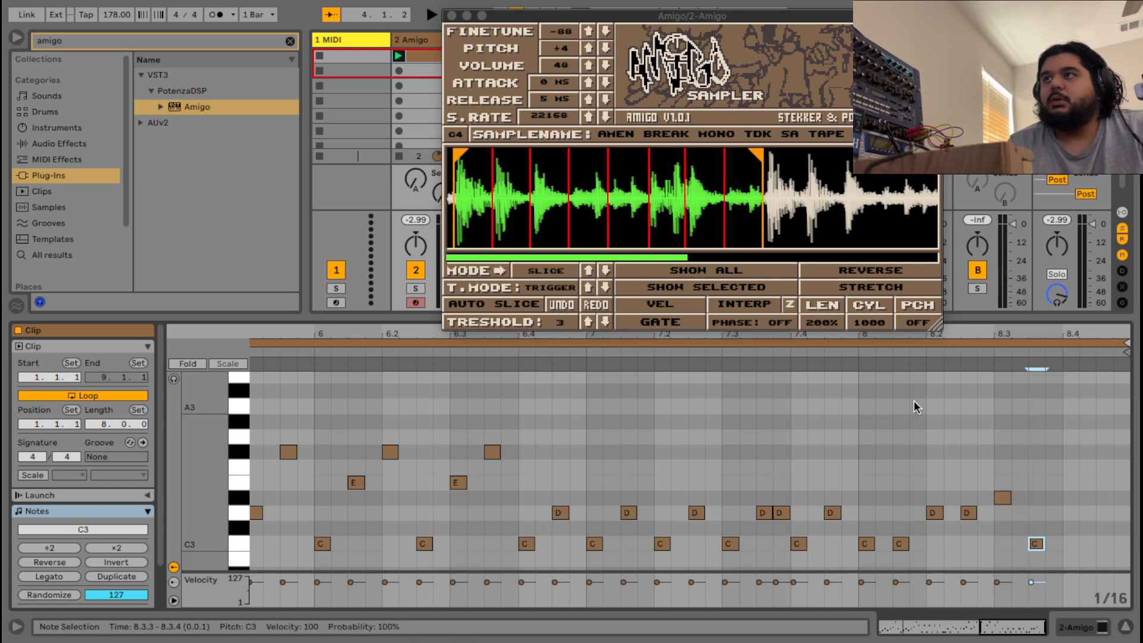
pyautogui.click(853, 356)
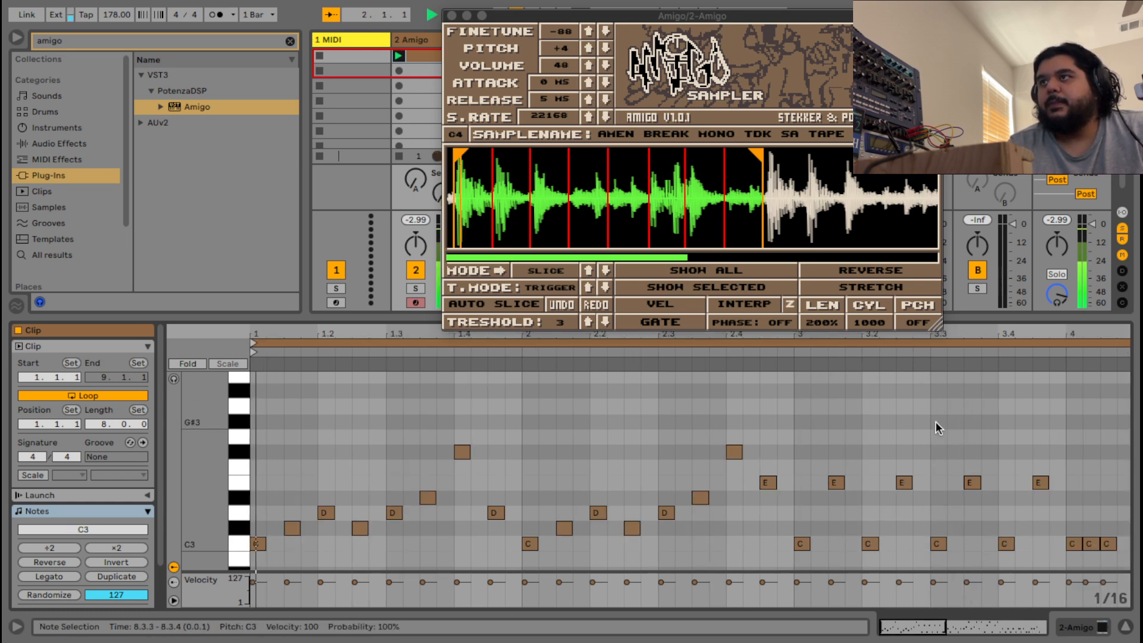
# Add four D3 slice hits at 8.4.1, 8.4.2, 8.4.3 and 8.4.4.
pyautogui.press('space')
pyautogui.moveTo(909, 629); pyautogui.dragTo(1010, 625)
pyautogui.click(933, 356)
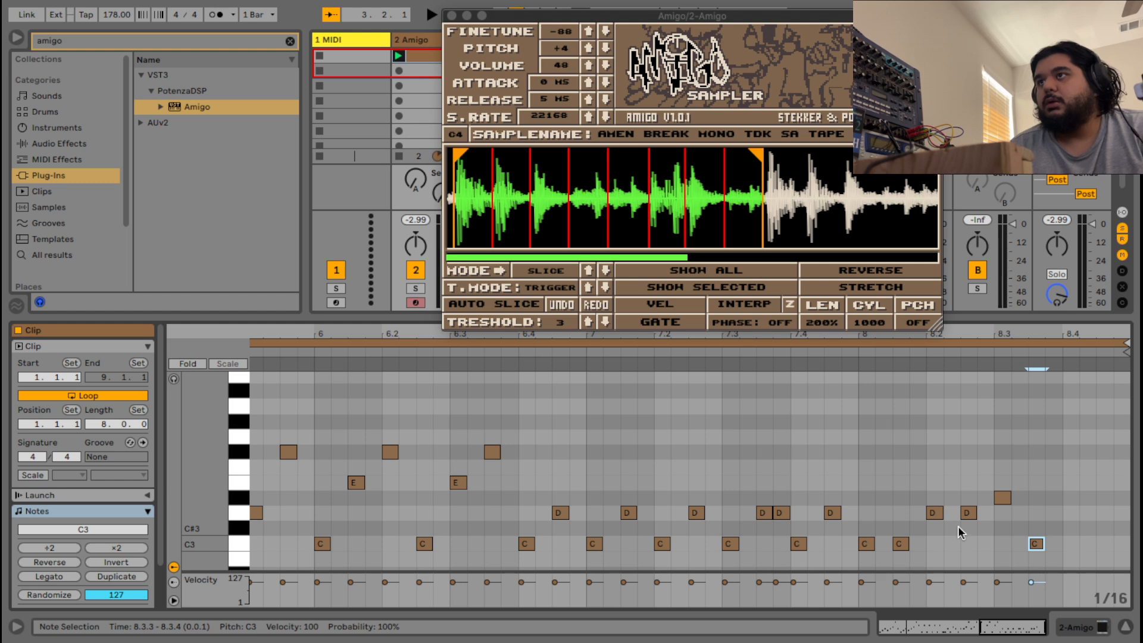
pyautogui.doubleClick(1072, 511)
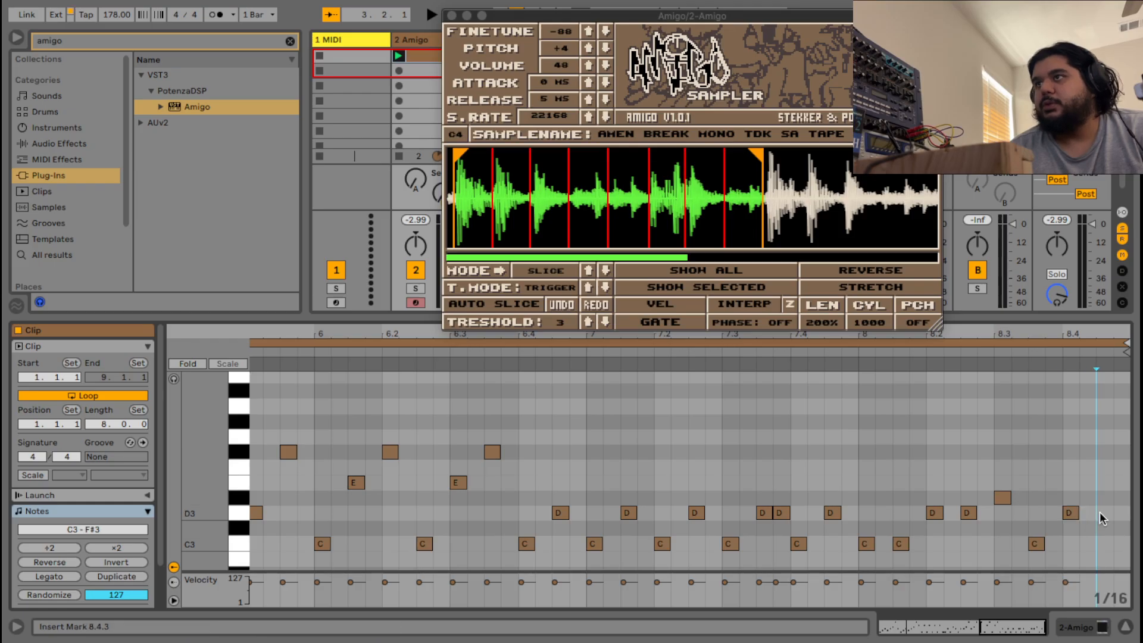
pyautogui.doubleClick(1102, 511)
pyautogui.doubleClick(1085, 512)
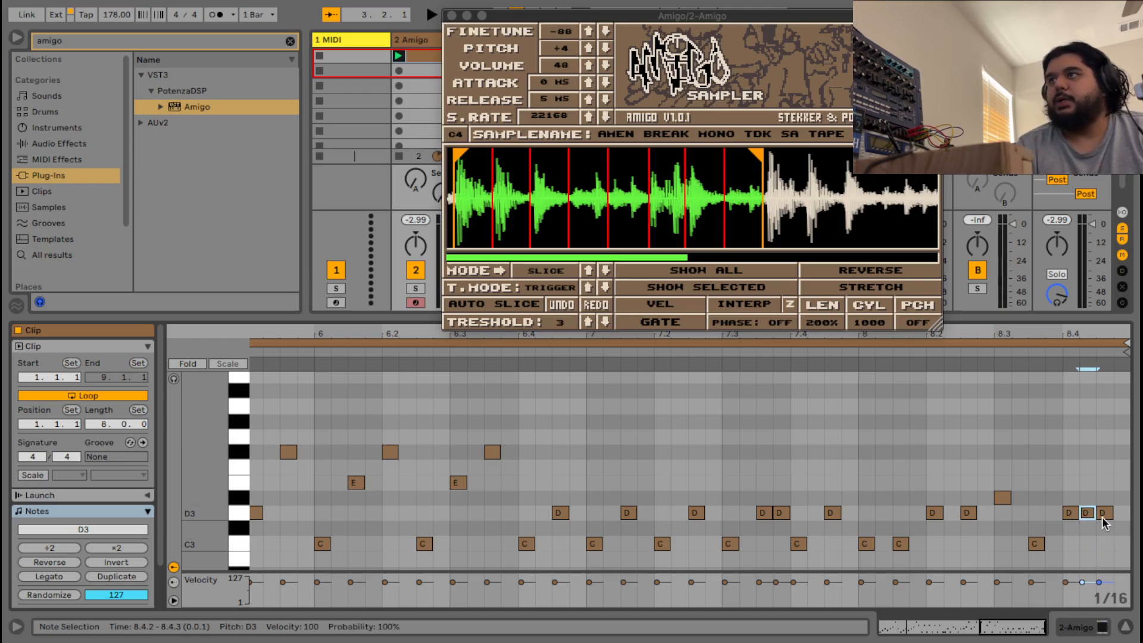
pyautogui.doubleClick(1120, 512)
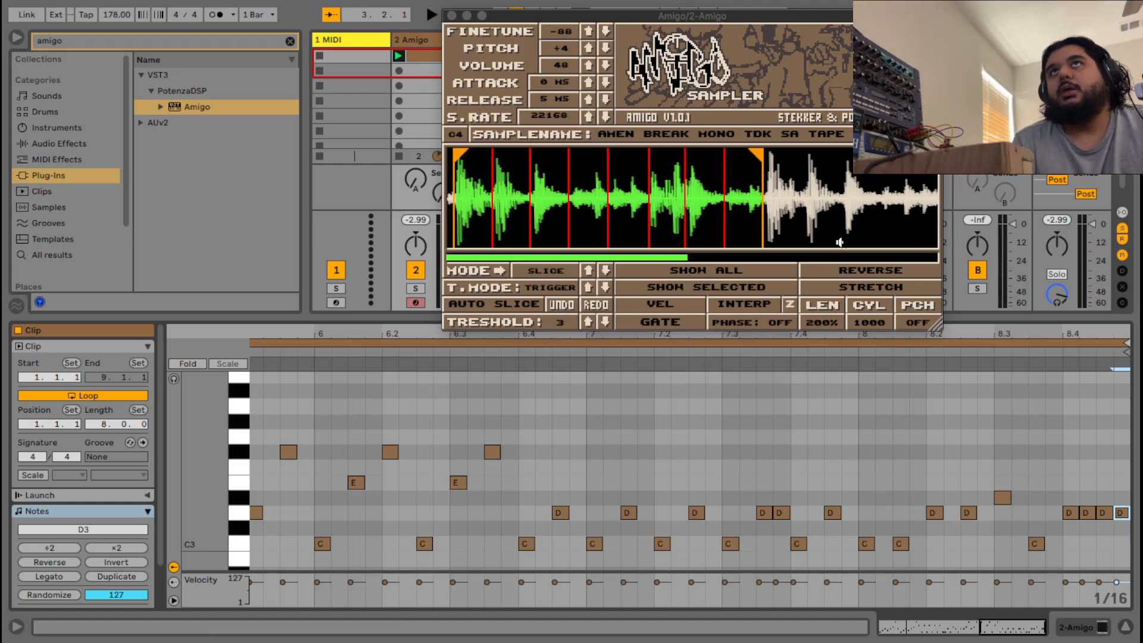
# Duplicate the 2 Amigo track, creating a 3 Amigo track with its own Amigo sampler.
pyautogui.moveTo(655, 22); pyautogui.dragTo(774, 50)
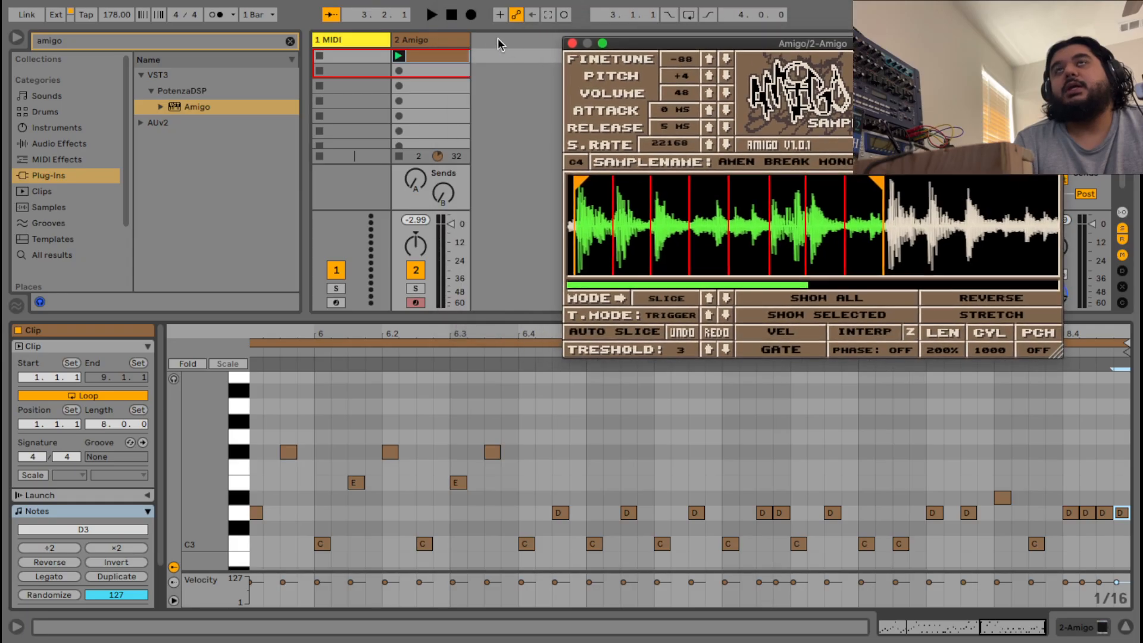
pyautogui.rightClick(449, 42)
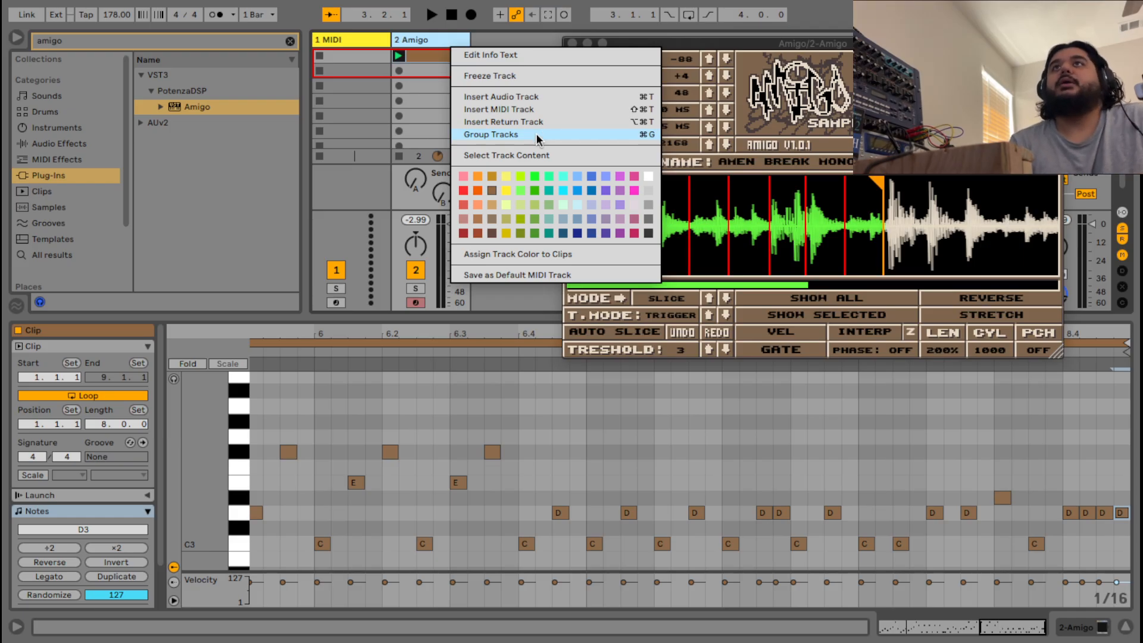
pyautogui.click(438, 47)
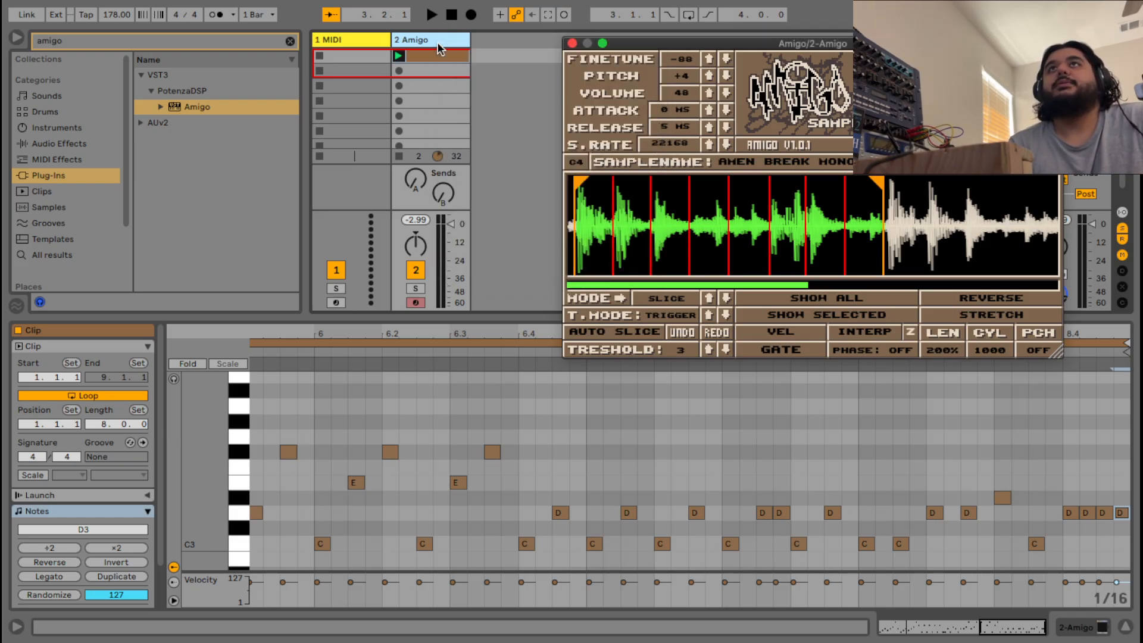
pyautogui.rightClick(438, 42)
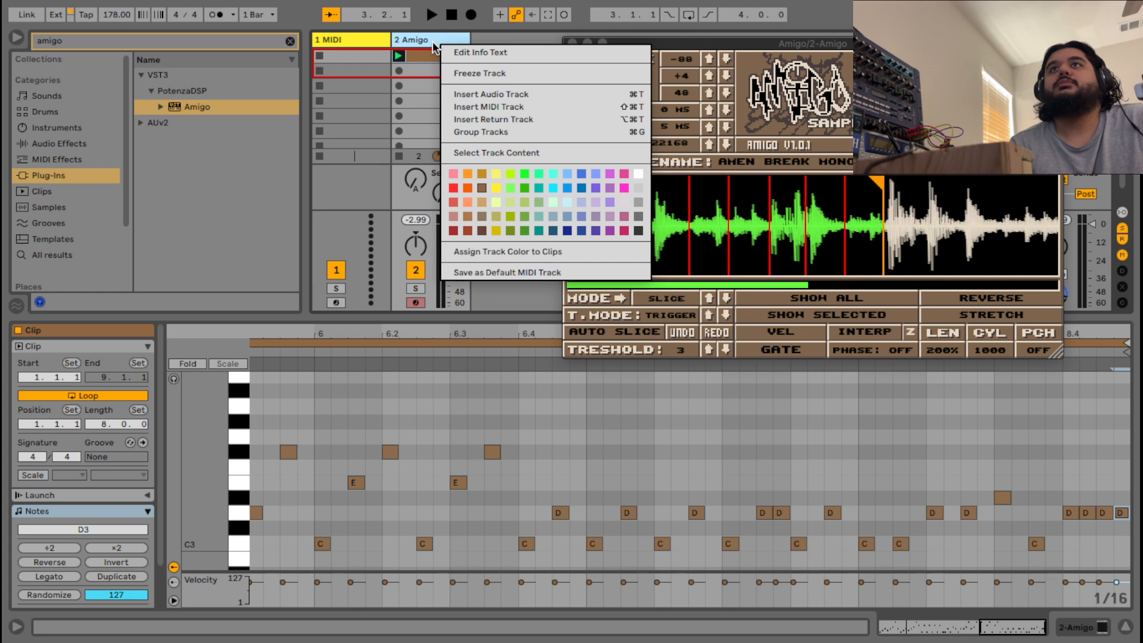
pyautogui.click(432, 41)
pyautogui.rightClick(430, 39)
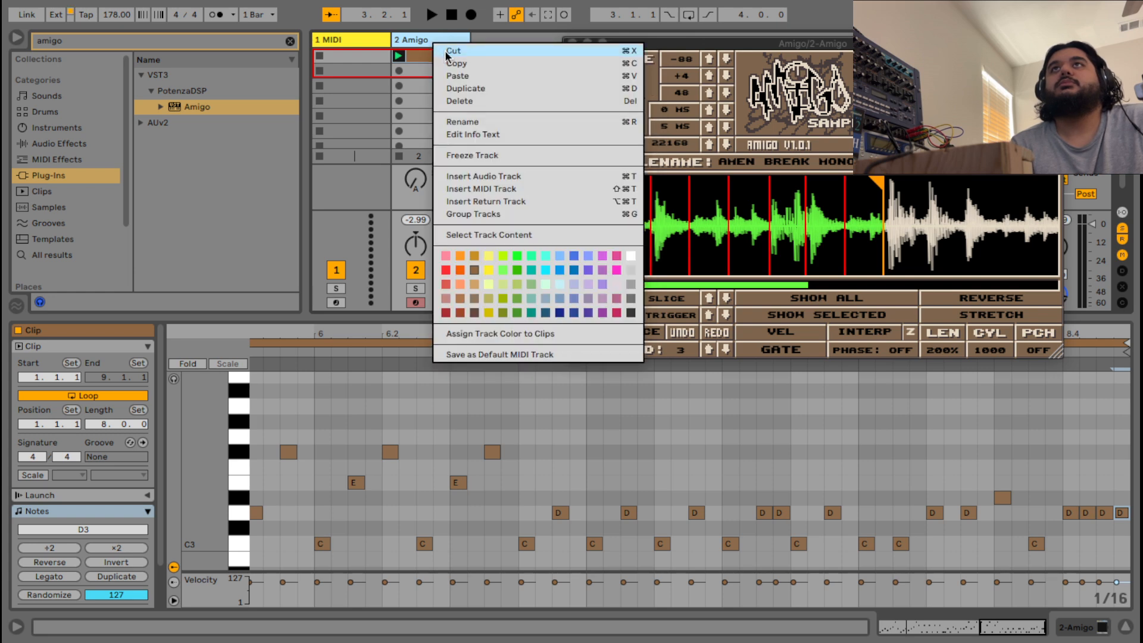
pyautogui.click(469, 88)
# Close both Amigo sampler windows and delete most notes from the 3 Amigo clip.
pyautogui.moveTo(614, 48); pyautogui.dragTo(485, 48)
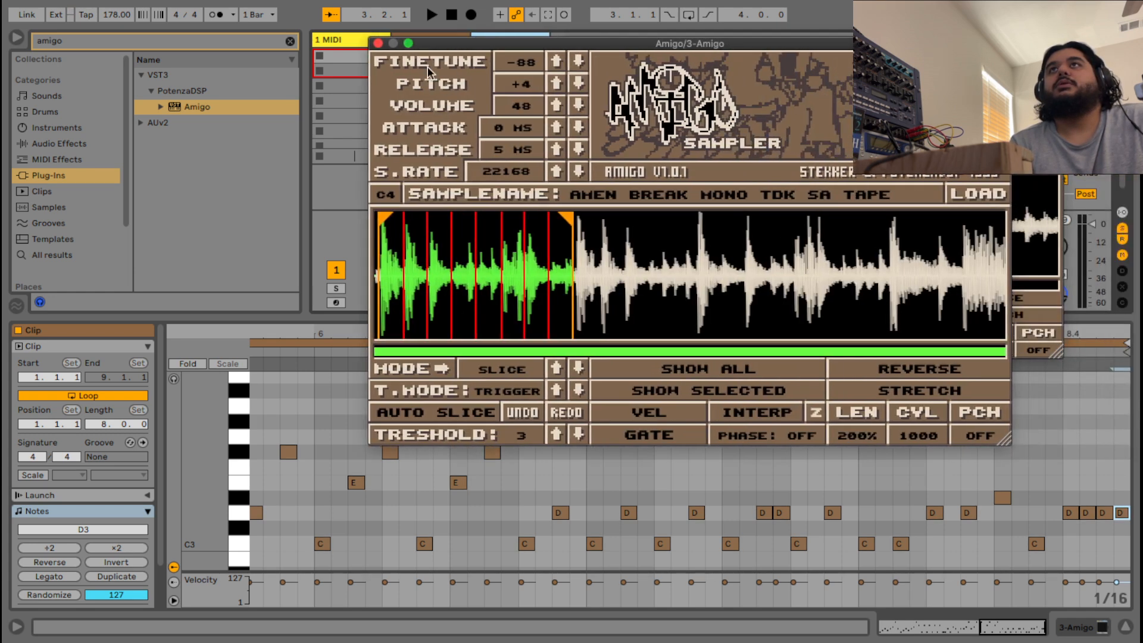
pyautogui.click(378, 43)
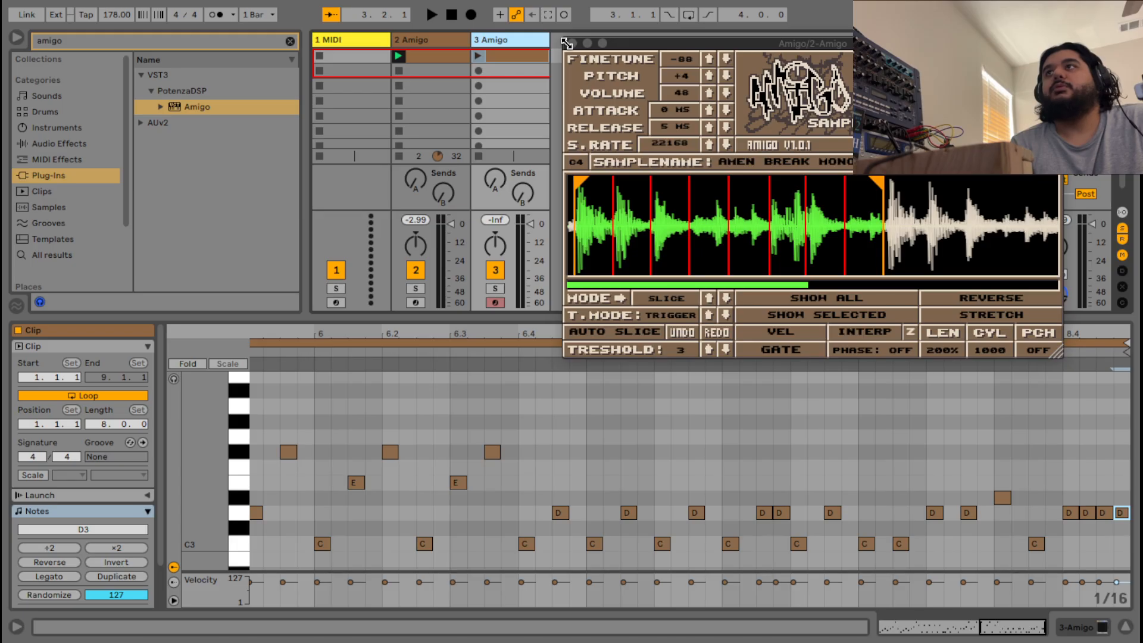
pyautogui.click(572, 44)
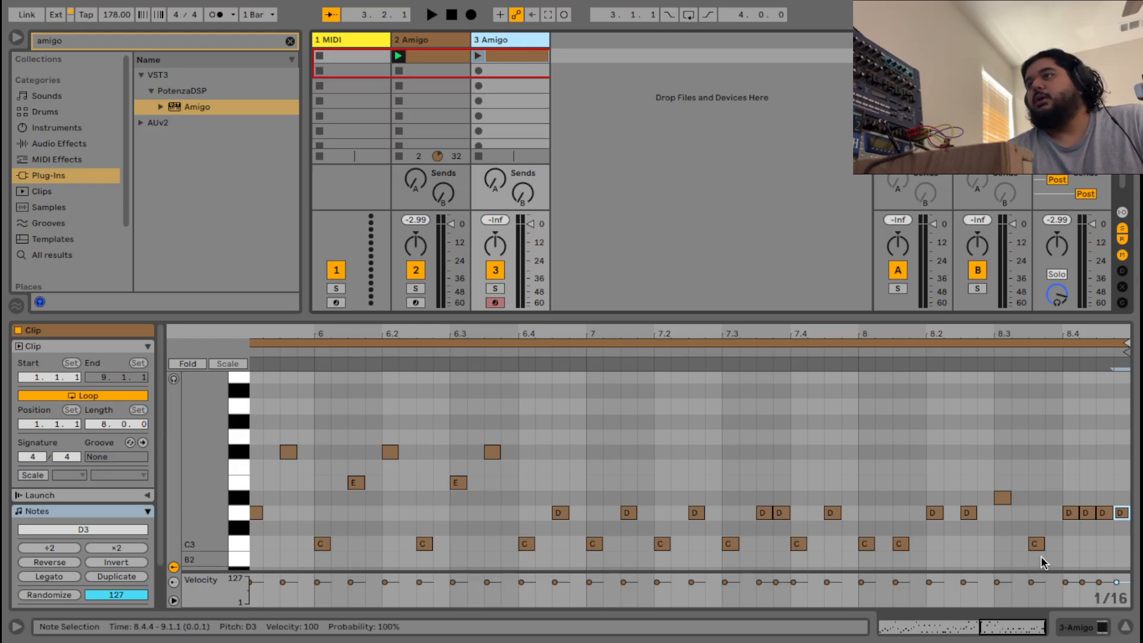
pyautogui.moveTo(1041, 556); pyautogui.dragTo(9, 331)
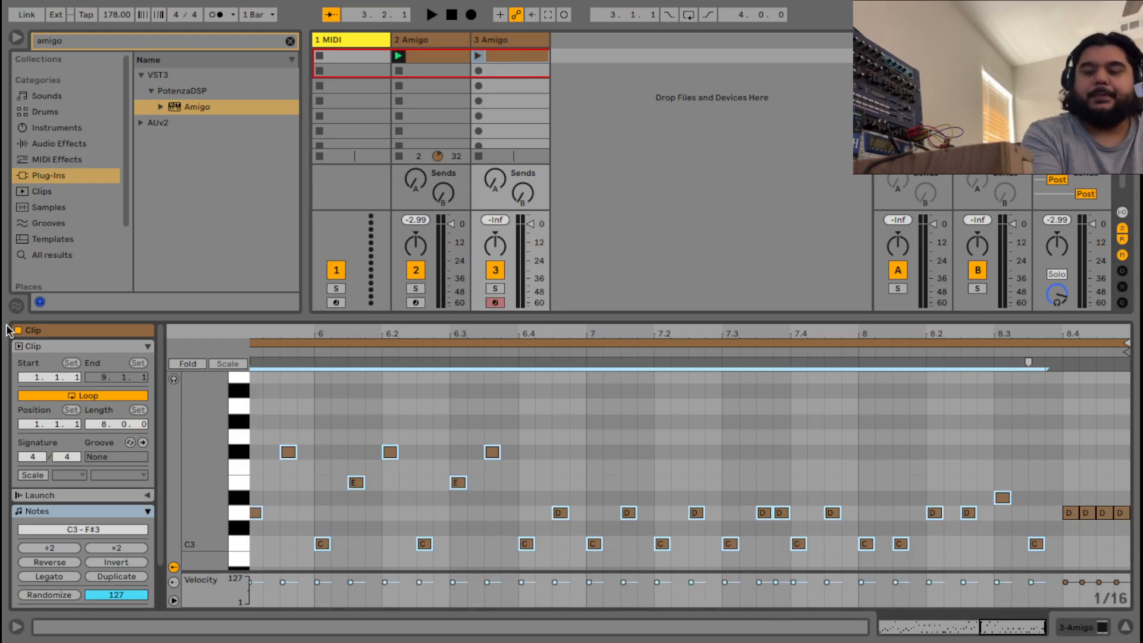
pyautogui.press('Delete')
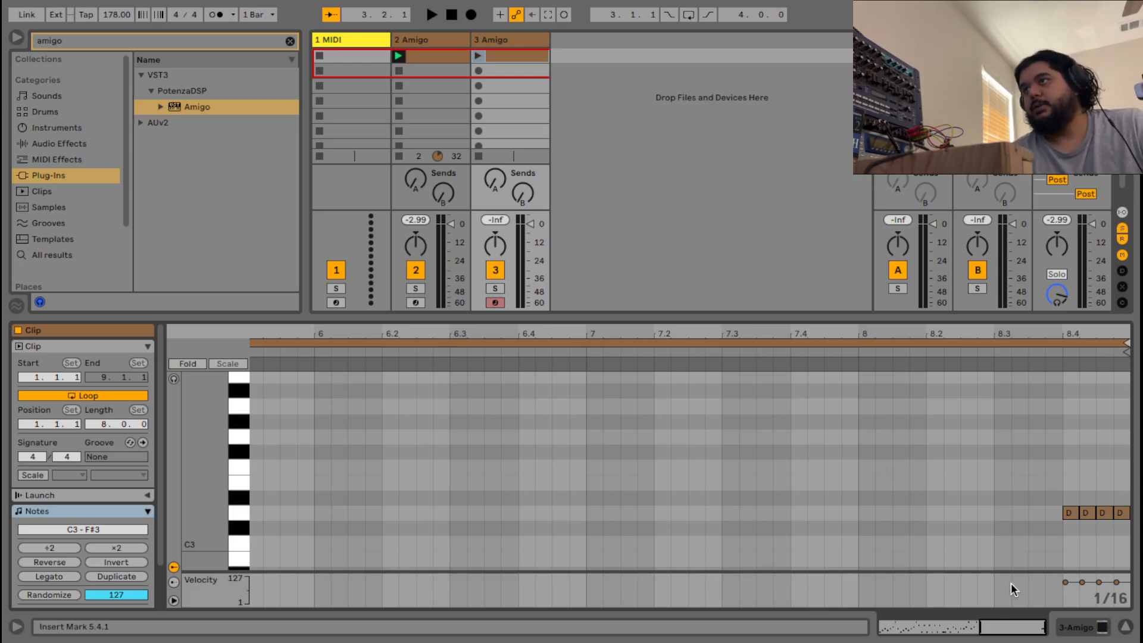
# Raise the last three D notes to D#3, lift the final note to F3, and shorten them.
pyautogui.moveTo(1124, 533); pyautogui.dragTo(1085, 459)
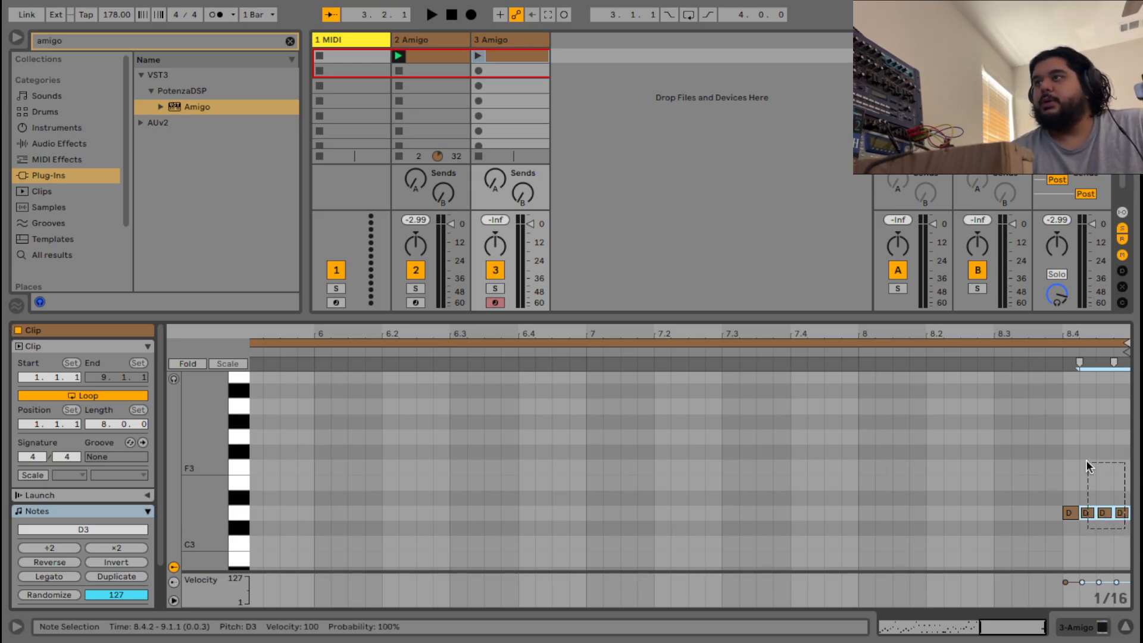
pyautogui.moveTo(1089, 513); pyautogui.dragTo(1121, 470)
pyautogui.click(1107, 521)
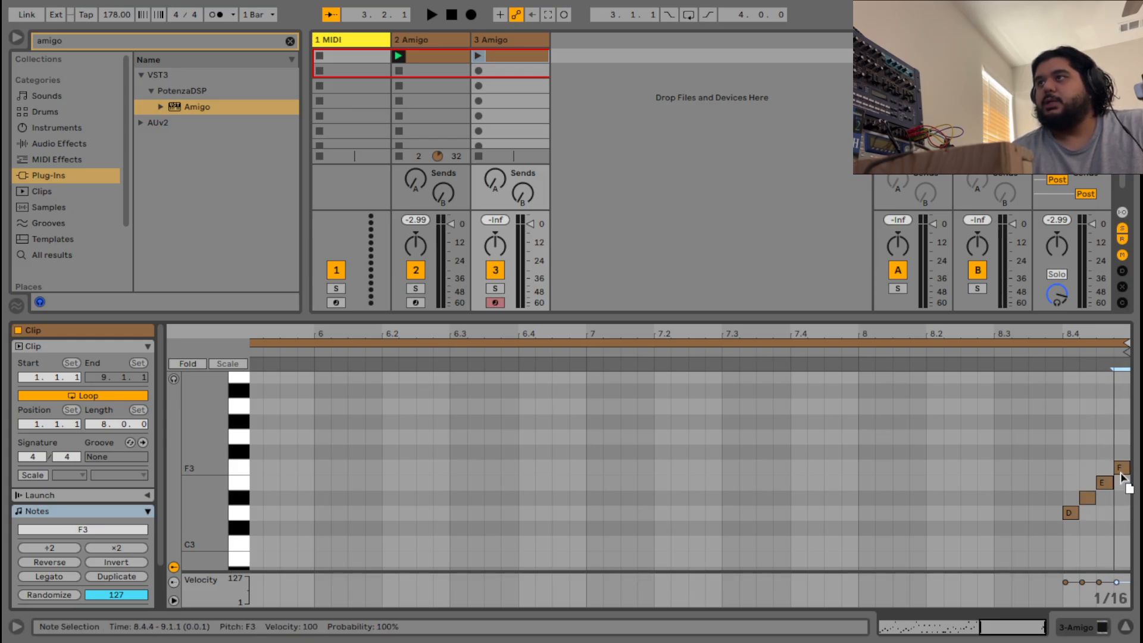
pyautogui.moveTo(1025, 625)
pyautogui.mouseDown()
pyautogui.moveTo(1035, 639)
pyautogui.moveTo(1020, 638)
pyautogui.moveTo(1043, 638)
pyautogui.mouseUp()
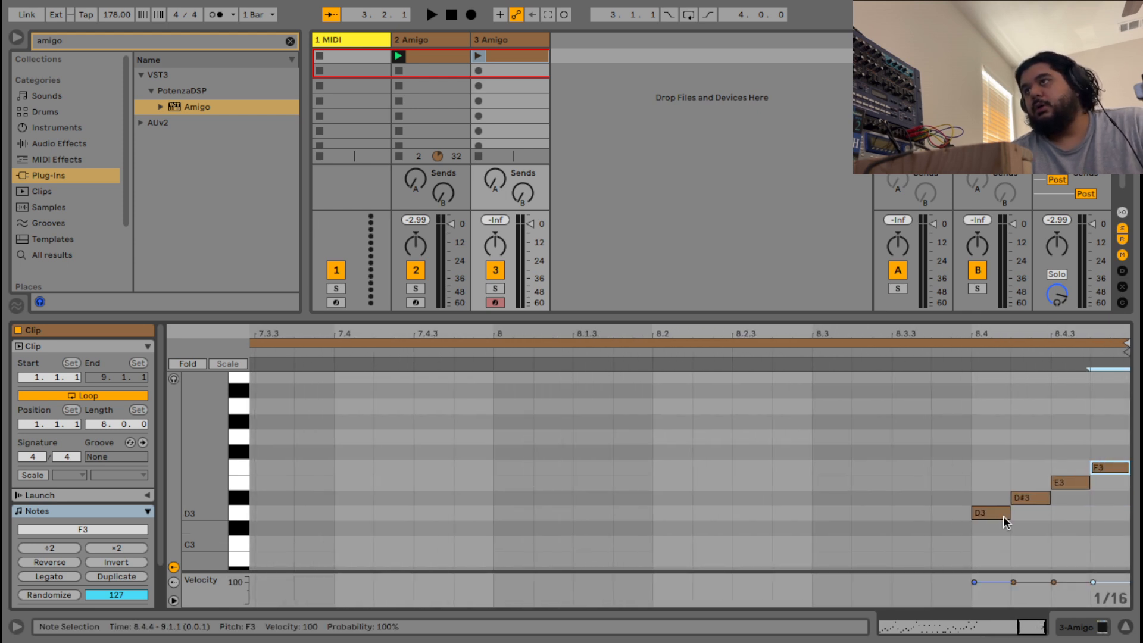
pyautogui.moveTo(1007, 515); pyautogui.dragTo(1111, 468)
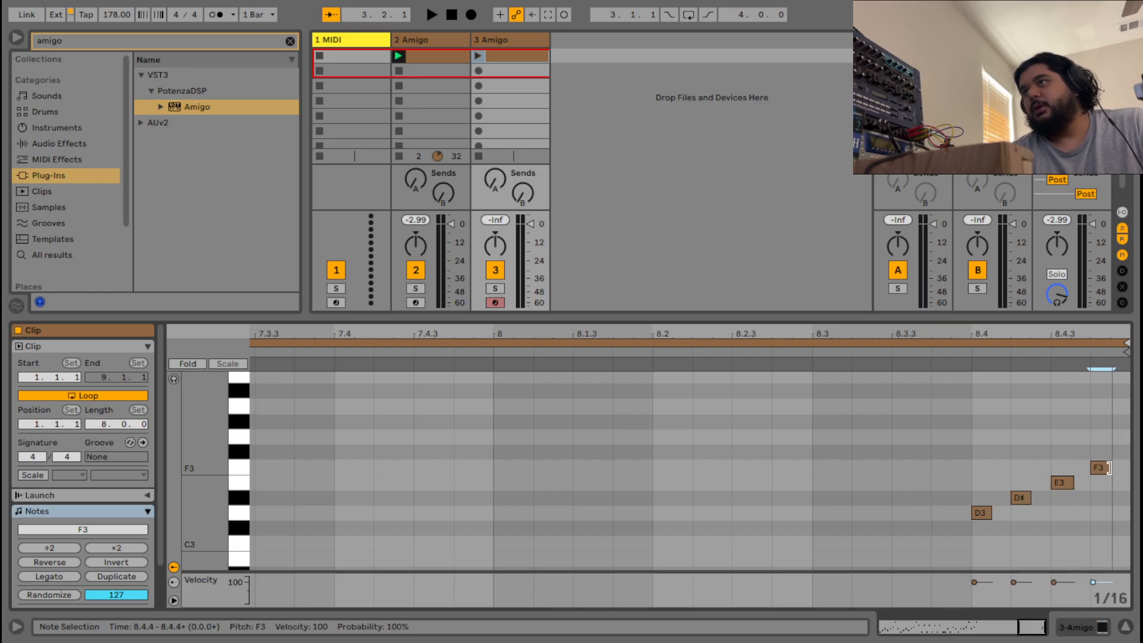
# Add short D#3, D3, E3 and C#3 notes across beat 8.4 to form the rising fill.
pyautogui.doubleClick(1066, 512)
pyautogui.moveTo(1089, 512); pyautogui.dragTo(1061, 516)
pyautogui.moveTo(1065, 520); pyautogui.dragTo(1047, 505)
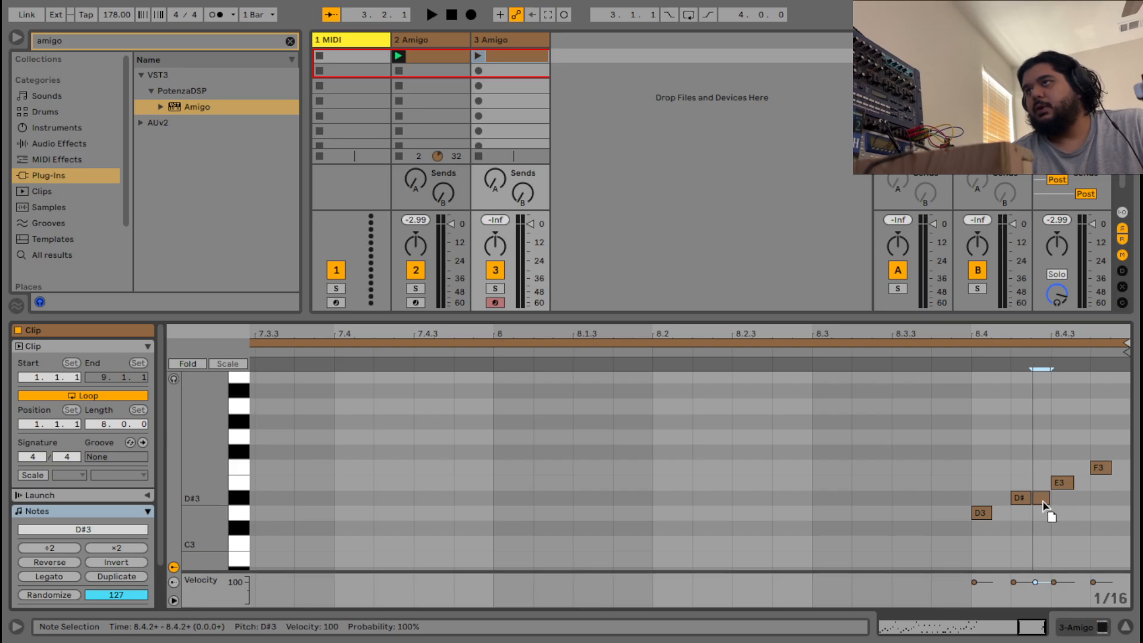
pyautogui.doubleClick(1094, 516)
pyautogui.moveTo(1108, 517); pyautogui.dragTo(1081, 487)
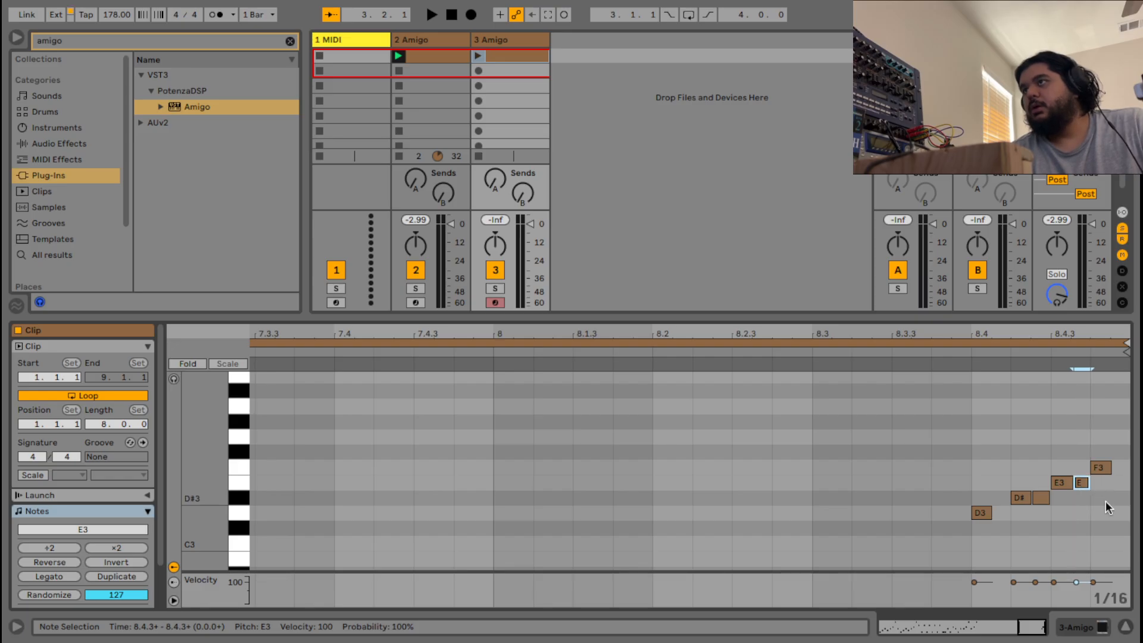
pyautogui.doubleClick(1108, 528)
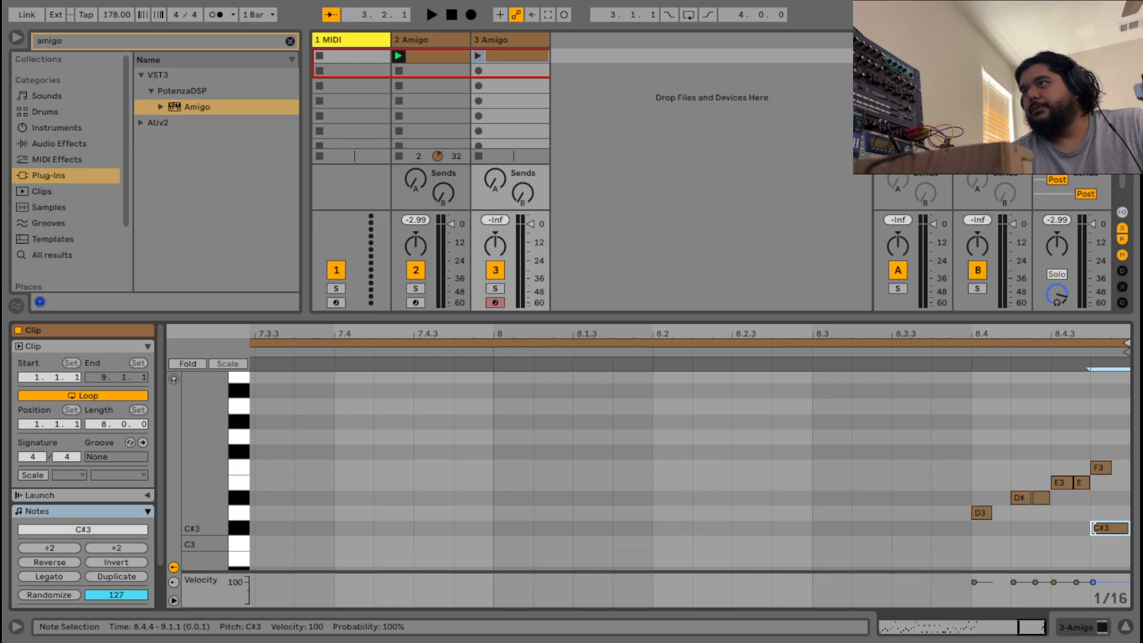
pyautogui.moveTo(1093, 528); pyautogui.dragTo(1121, 469)
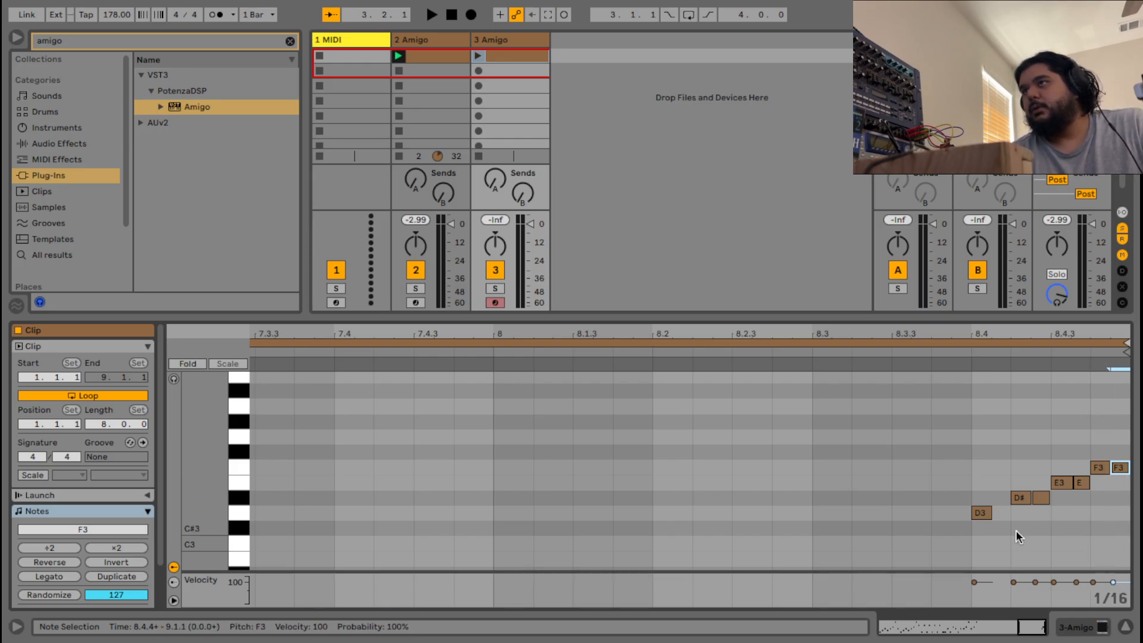
pyautogui.doubleClick(1063, 524)
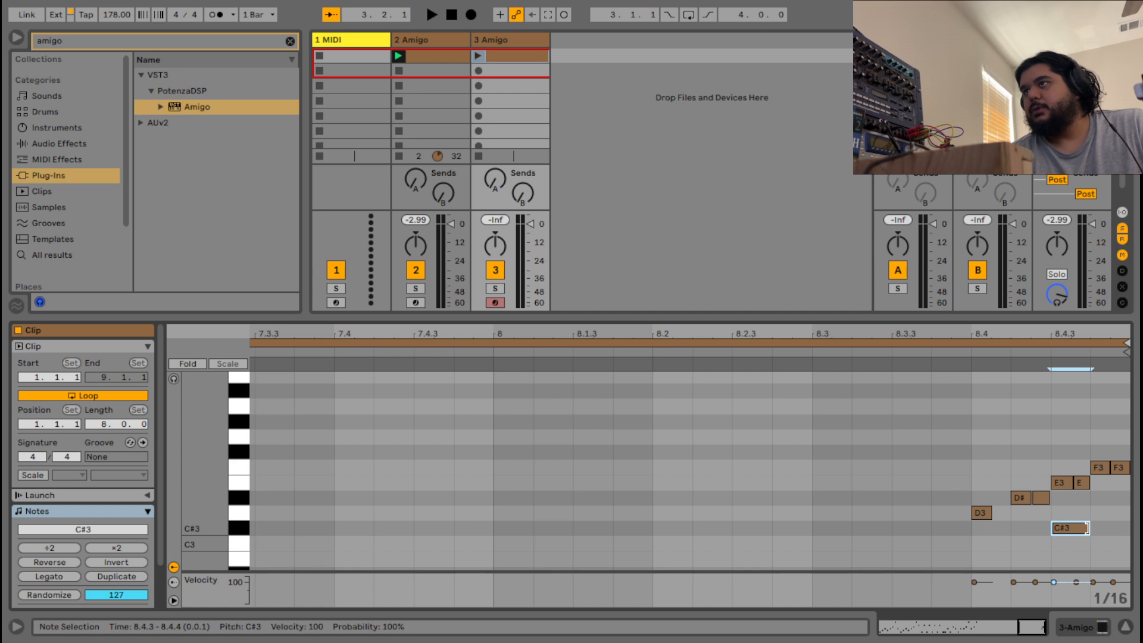
pyautogui.moveTo(1087, 529)
pyautogui.mouseDown()
pyautogui.moveTo(1008, 528)
pyautogui.moveTo(1000, 515)
pyautogui.moveTo(1016, 511)
pyautogui.moveTo(1002, 515)
pyautogui.mouseUp()
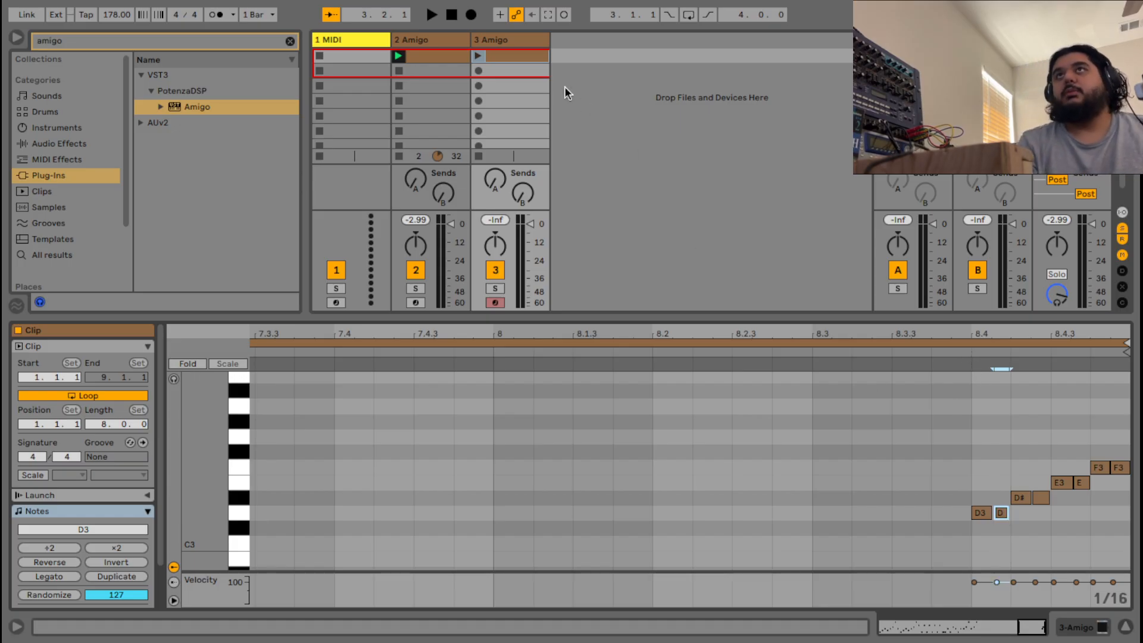
# Set track 3's Amigo to SAMPLE mode with mono voicing and start playback.
pyautogui.click(512, 40)
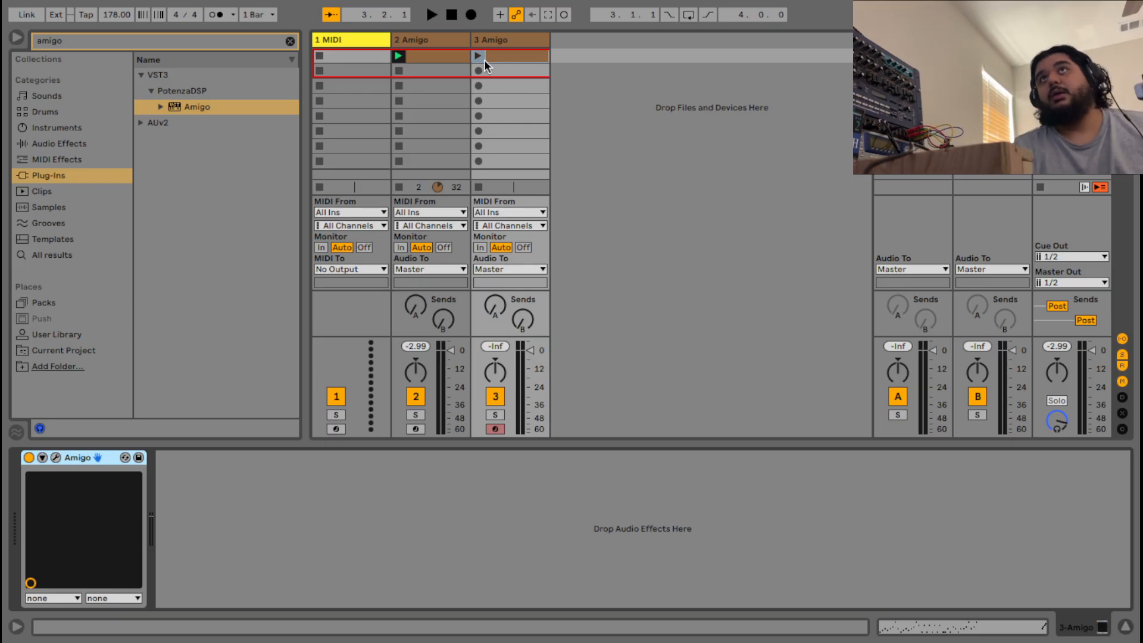
pyautogui.click(53, 456)
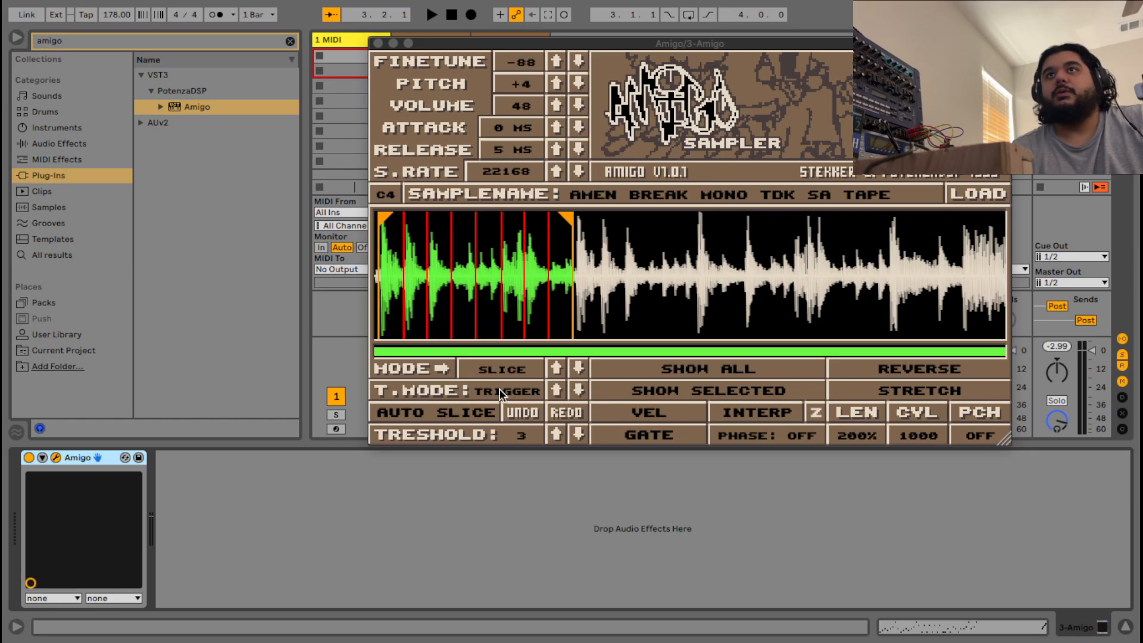
pyautogui.click(508, 370)
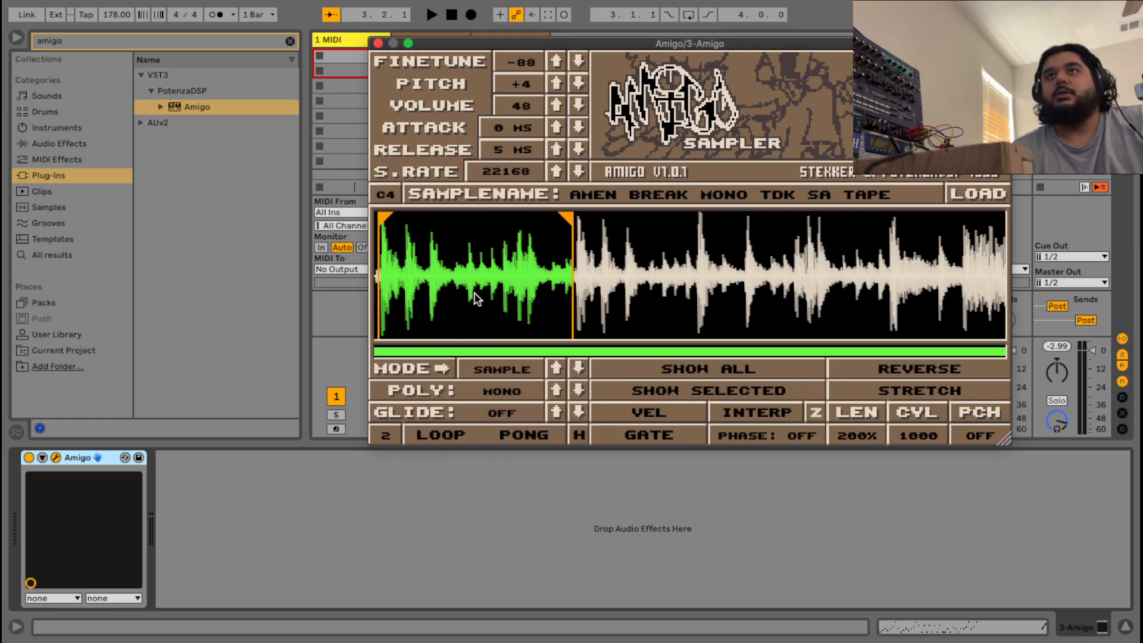
pyautogui.click(483, 391)
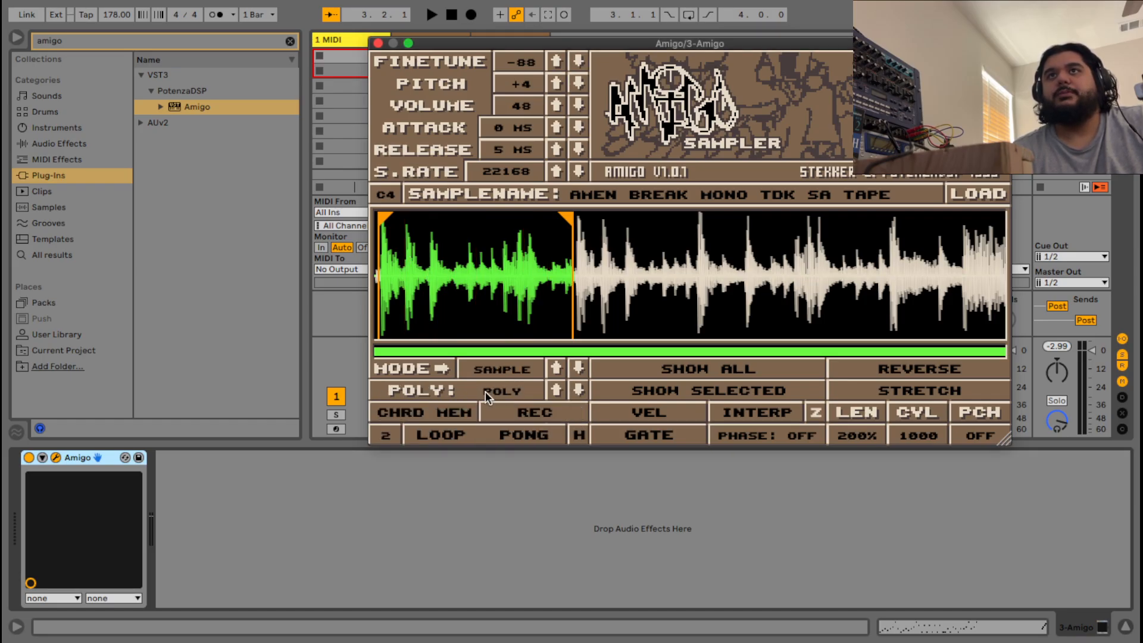
pyautogui.click(484, 391)
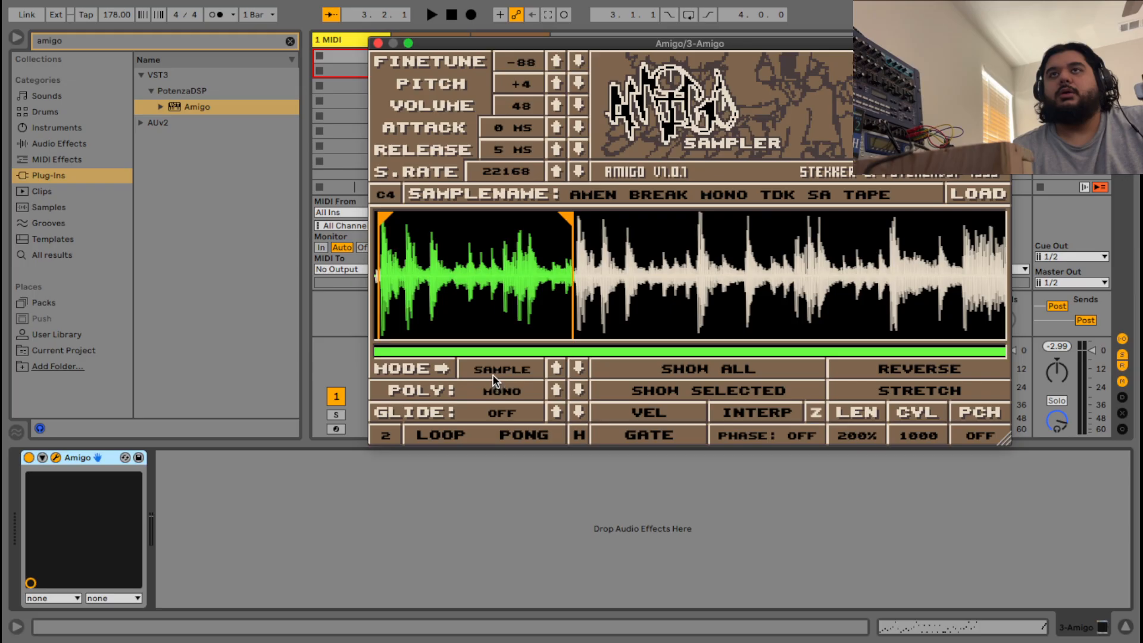
pyautogui.click(492, 374)
pyautogui.click(491, 373)
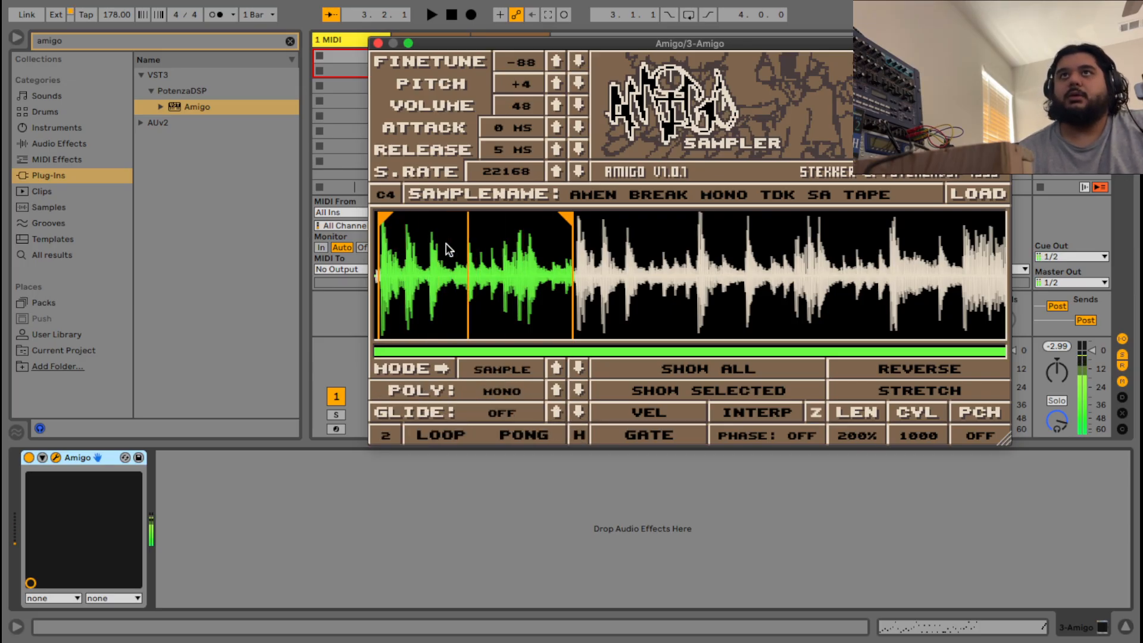
pyautogui.press('space')
pyautogui.press('space')
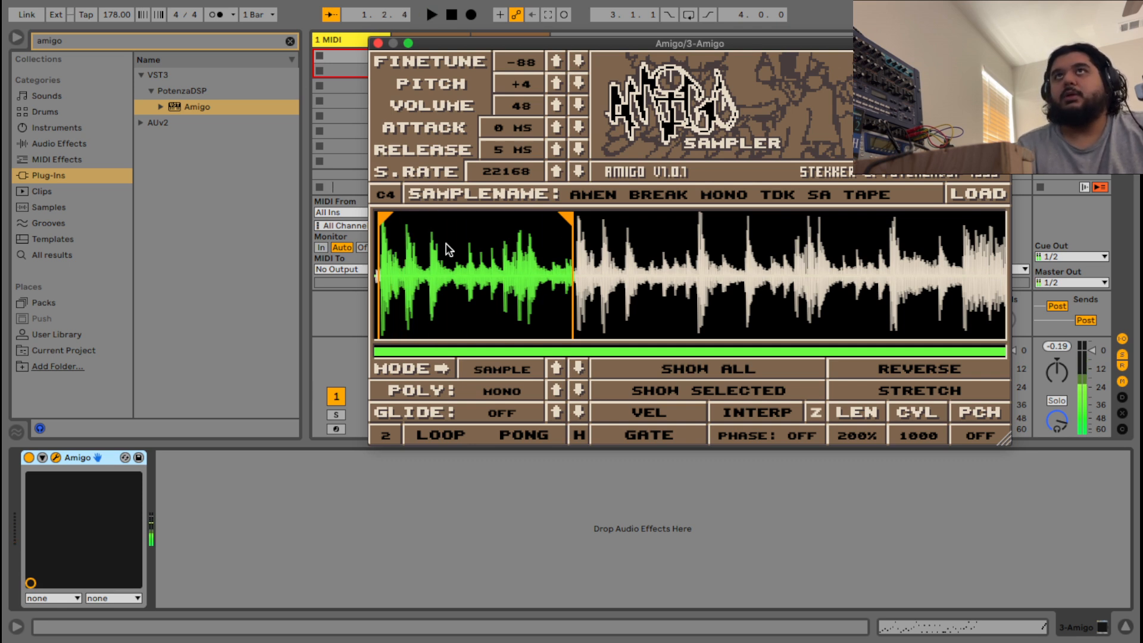
# Drag Amigo's start and end markers inward so the region covers one Amen break hit.
pyautogui.moveTo(384, 216); pyautogui.dragTo(425, 225)
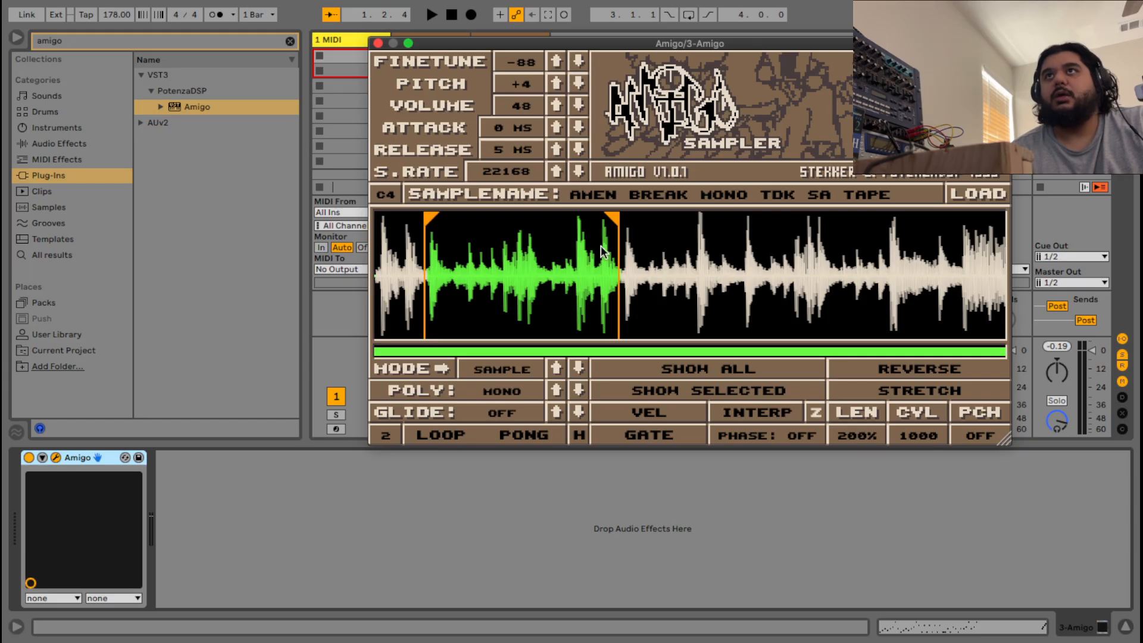
pyautogui.moveTo(619, 221)
pyautogui.mouseDown()
pyautogui.moveTo(440, 224)
pyautogui.moveTo(454, 229)
pyautogui.mouseUp()
pyautogui.scroll(8, 448, 240)
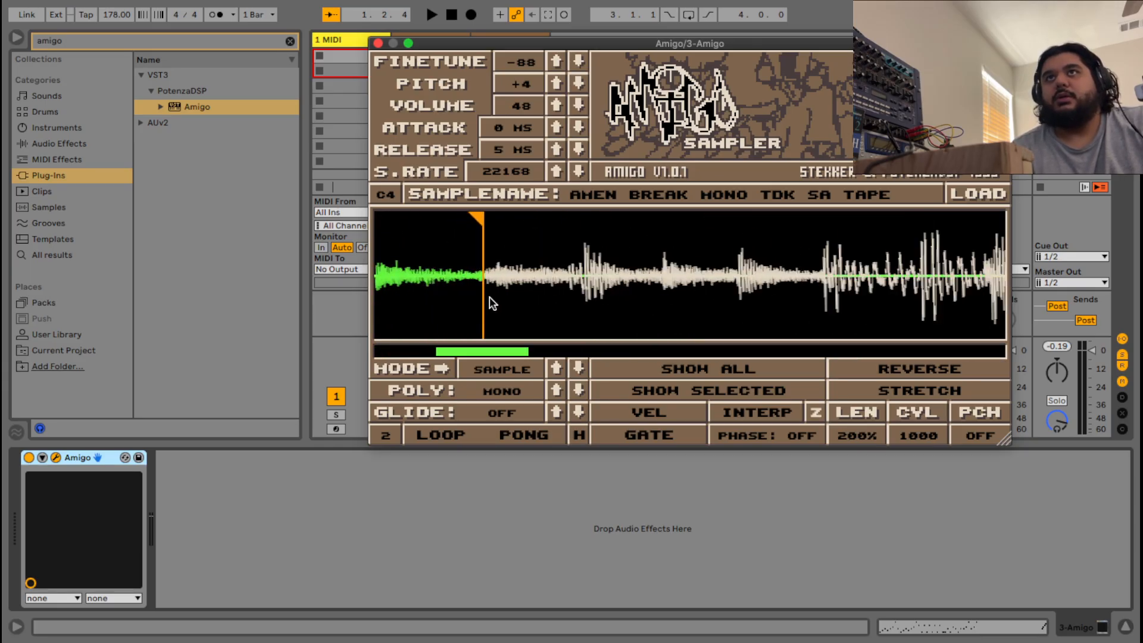
pyautogui.scroll(5, 495, 296)
pyautogui.moveTo(463, 349); pyautogui.dragTo(458, 348)
pyautogui.scroll(4, 494, 308)
pyautogui.scroll(3, 610, 236)
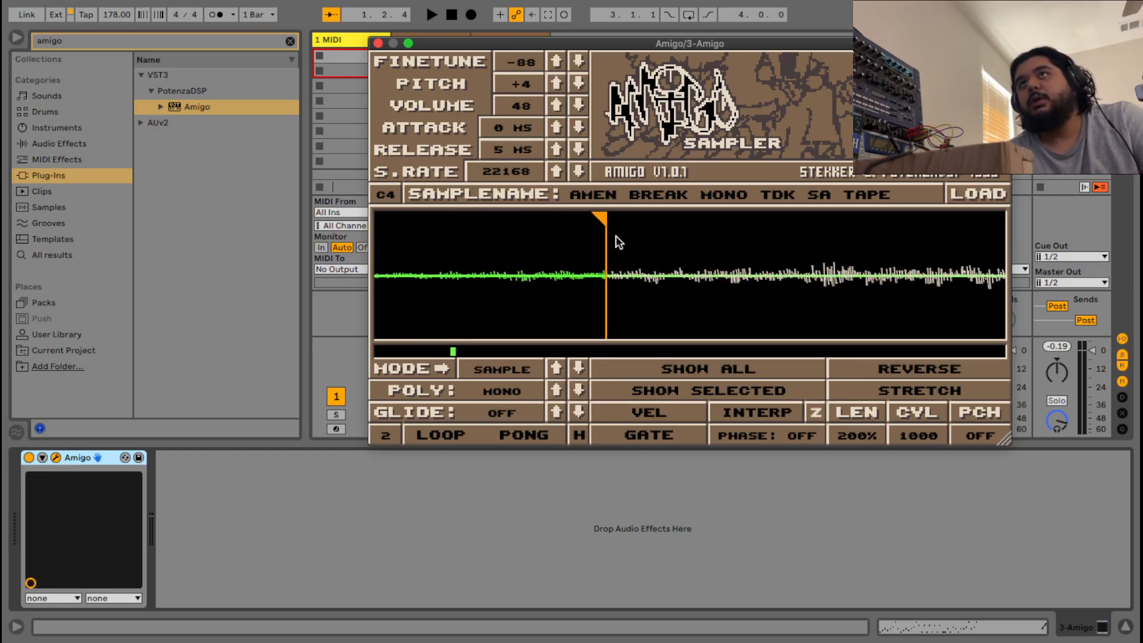
pyautogui.moveTo(602, 218); pyautogui.dragTo(534, 222)
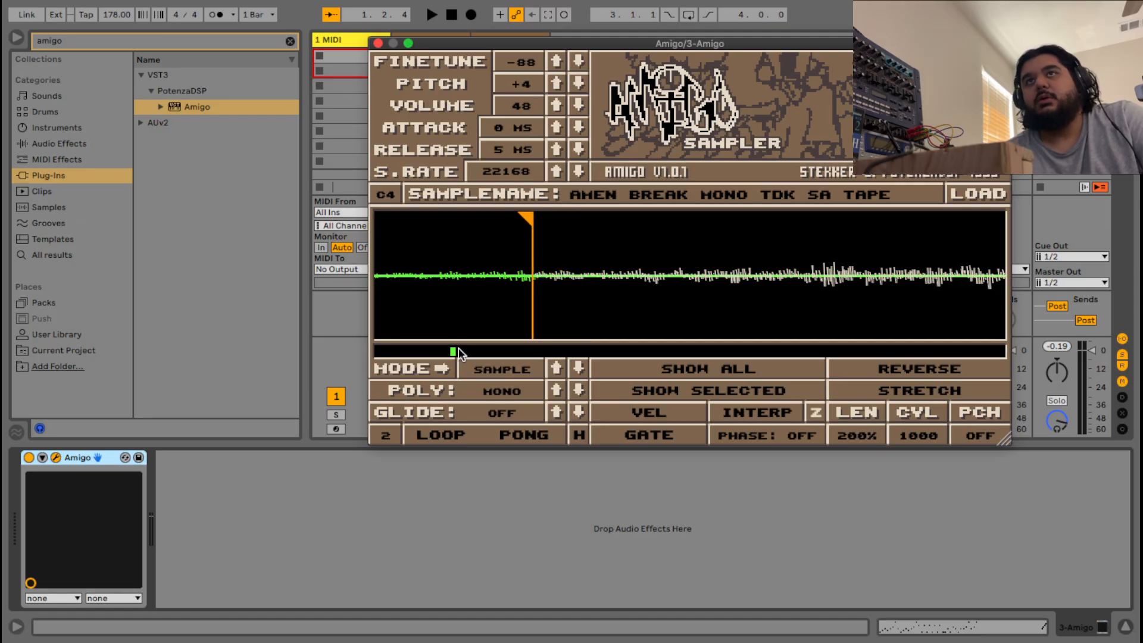
pyautogui.moveTo(450, 351); pyautogui.dragTo(425, 354)
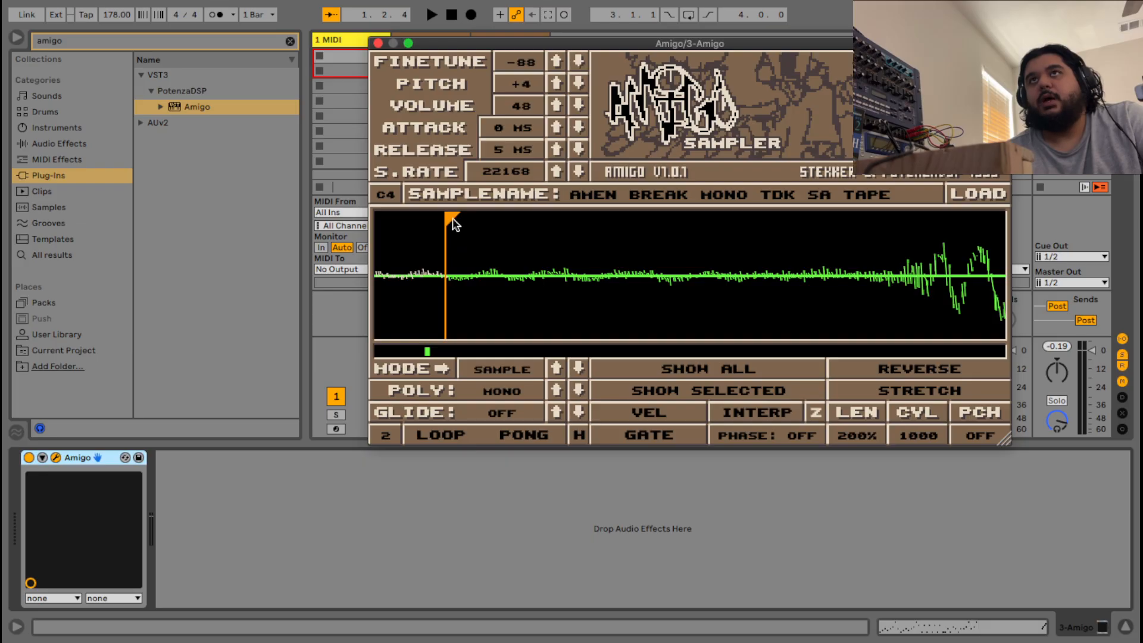
pyautogui.moveTo(448, 216); pyautogui.dragTo(504, 225)
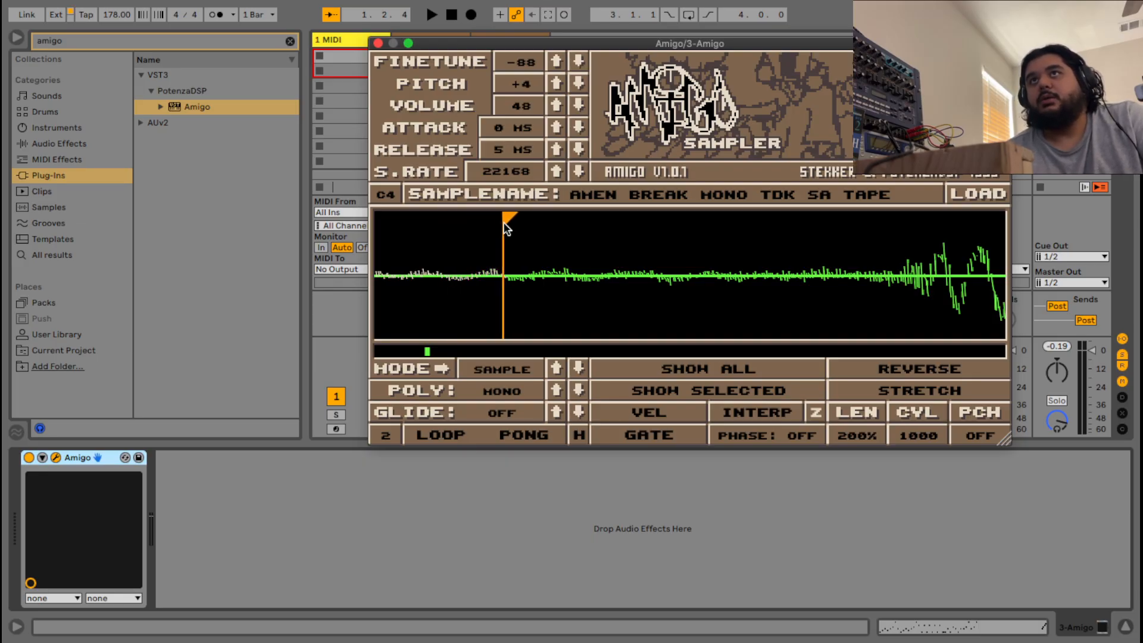
pyautogui.scroll(-5, 514, 235)
pyautogui.scroll(-5, 660, 278)
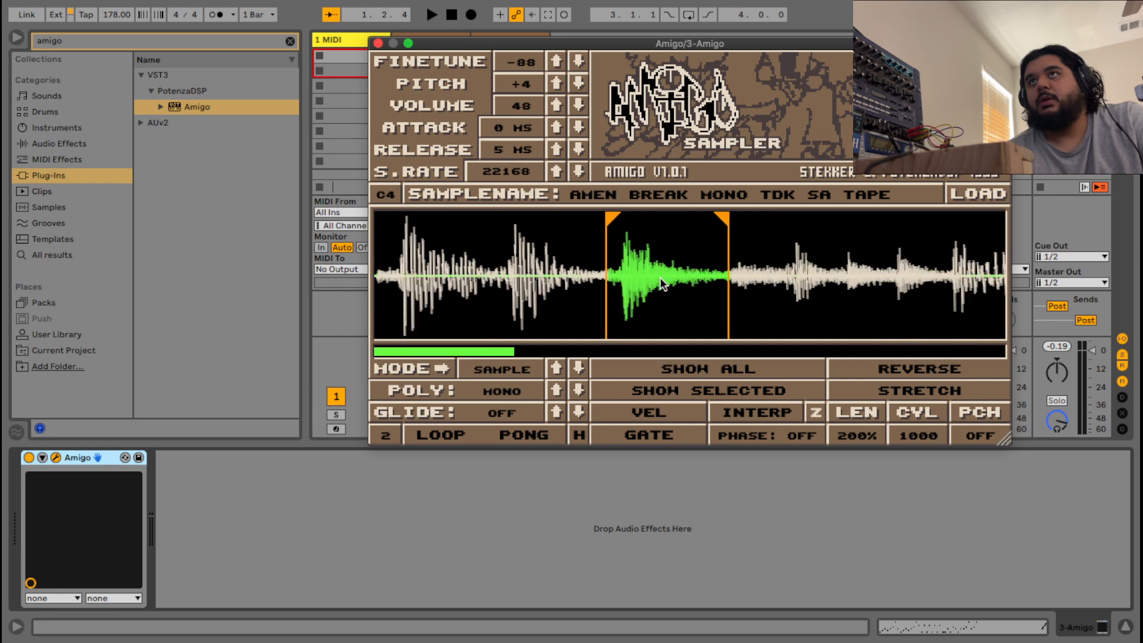
pyautogui.scroll(-2, 660, 277)
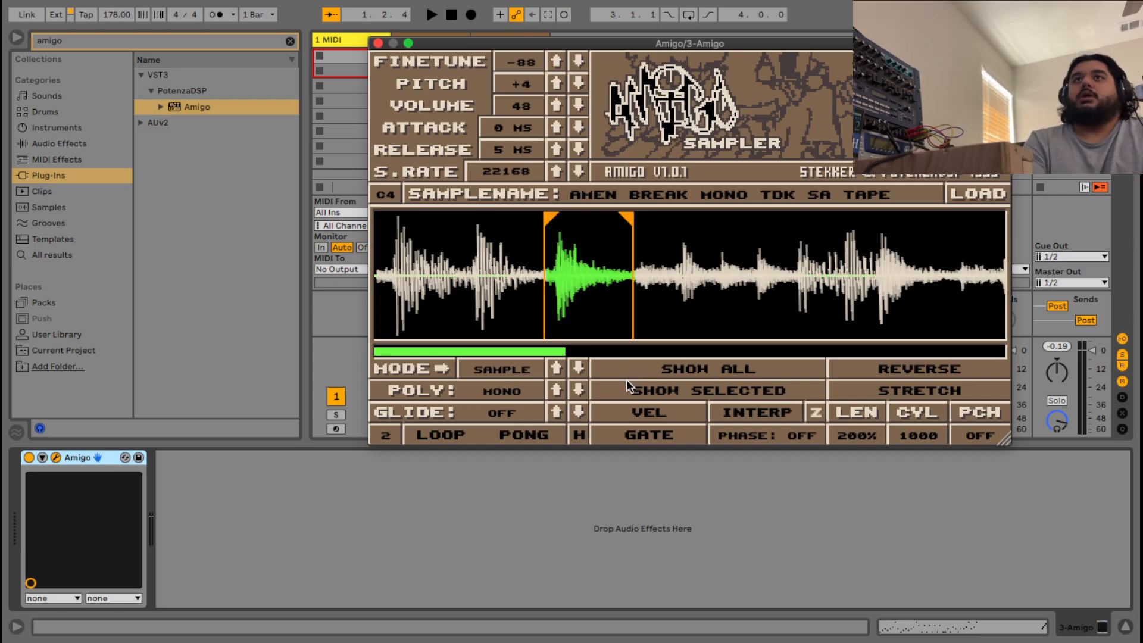
# Close Amigo and launch track 3's first clip to edit its notes.
pyautogui.click(377, 43)
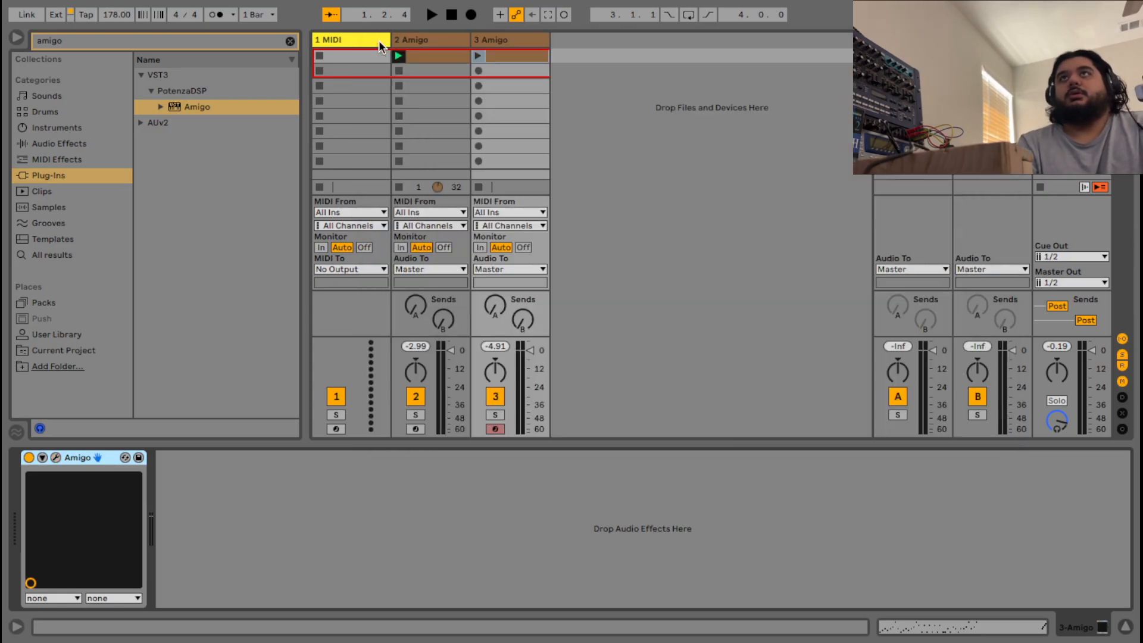
pyautogui.click(477, 56)
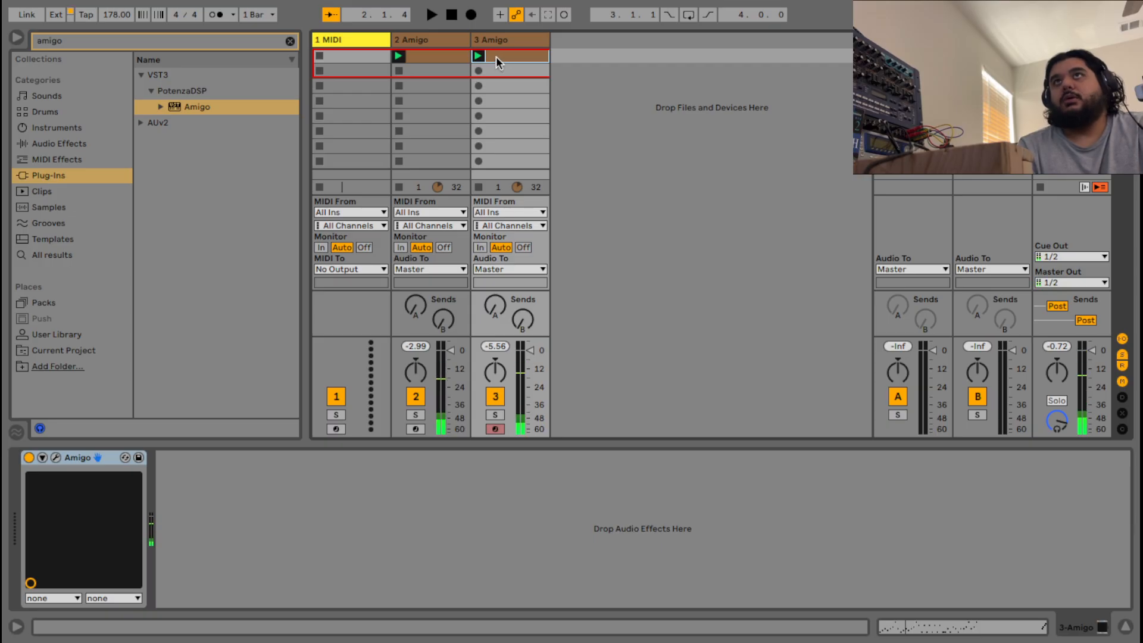
pyautogui.click(495, 56)
pyautogui.click(446, 53)
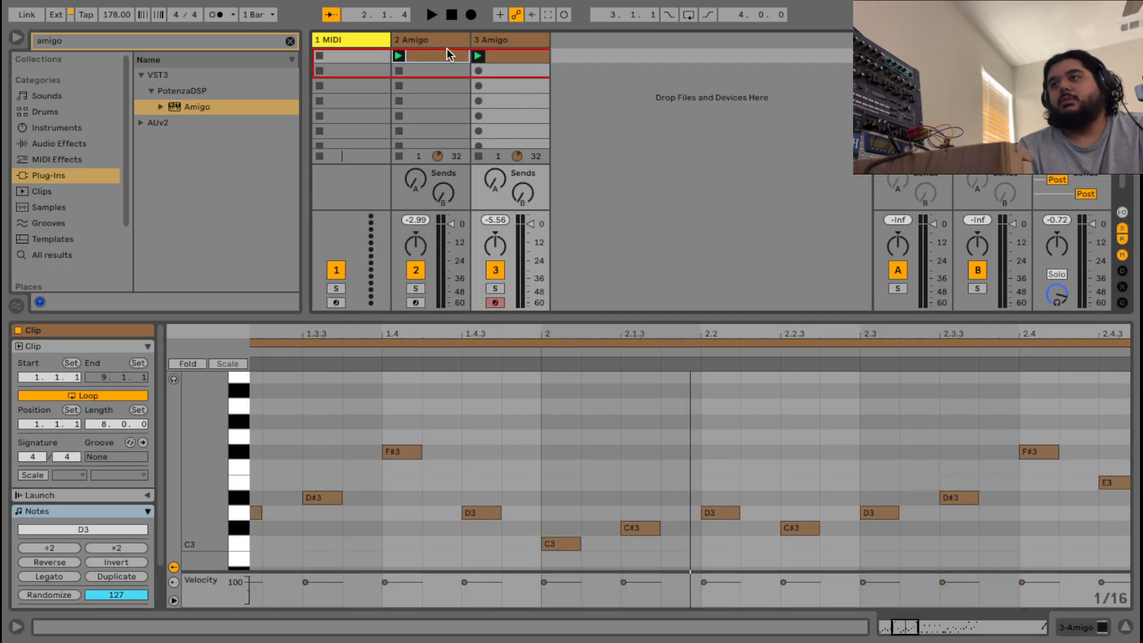
pyautogui.click(500, 56)
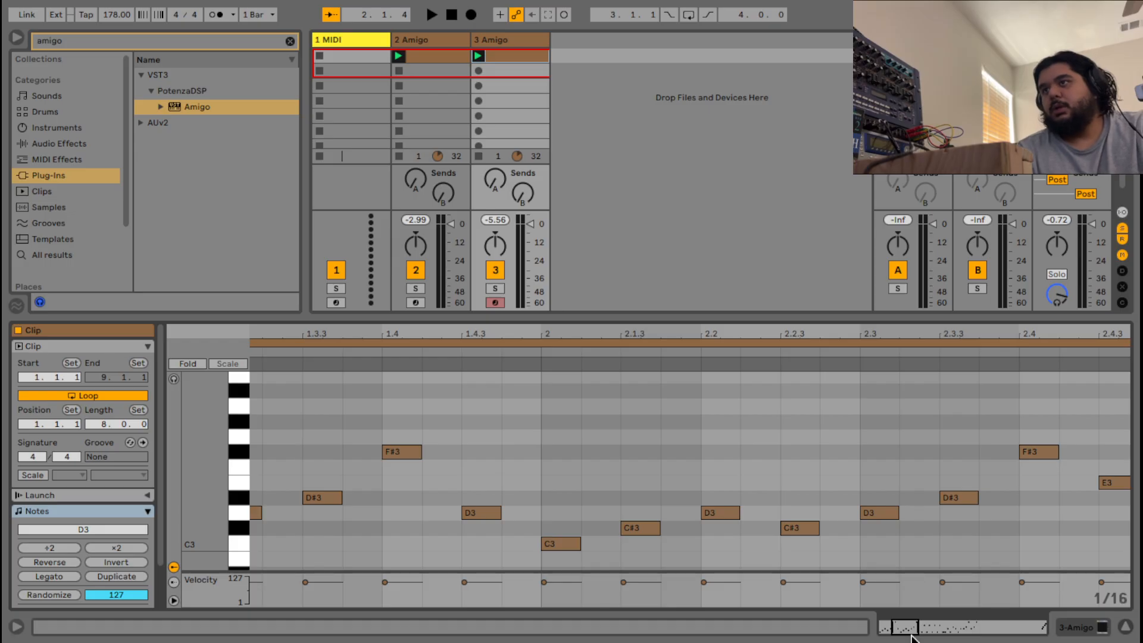
# Delete every 3 Amigo note except the closing D3–F3 fill, then open track 2's clip.
pyautogui.moveTo(907, 631); pyautogui.dragTo(942, 582)
pyautogui.scroll(-2, 883, 553)
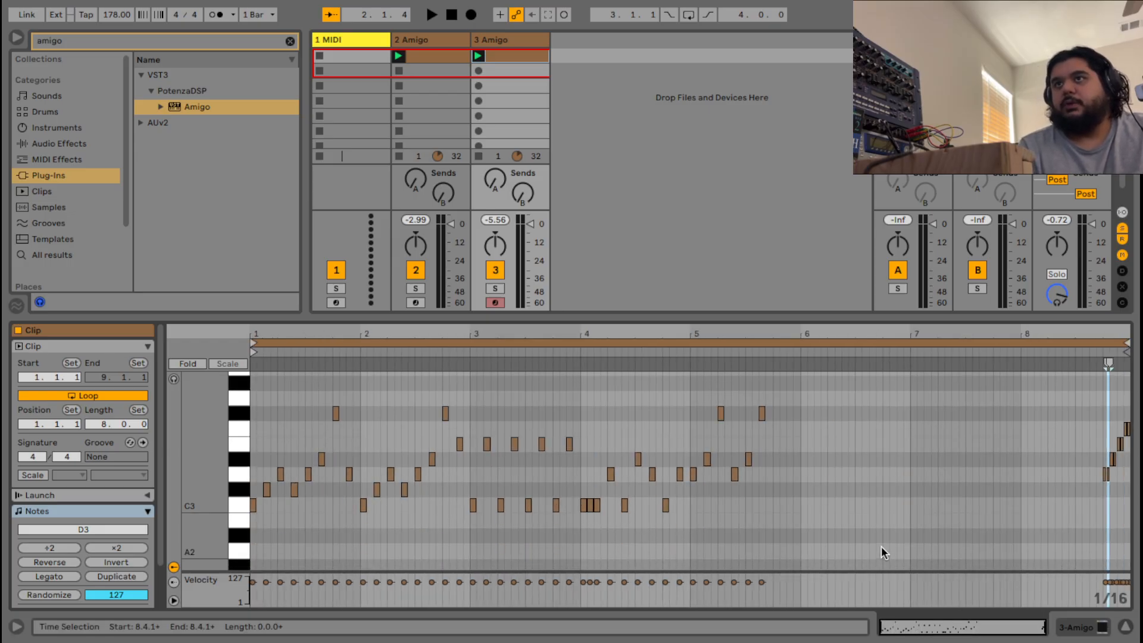
pyautogui.moveTo(643, 571); pyautogui.dragTo(307, 560)
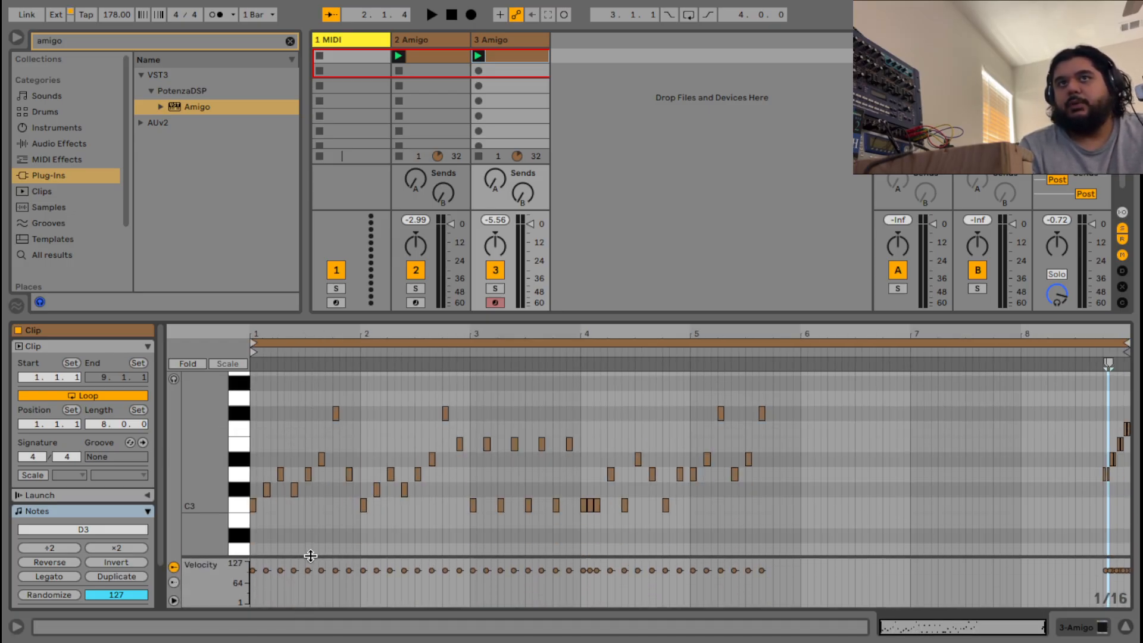
pyautogui.moveTo(923, 529); pyautogui.dragTo(17, 402)
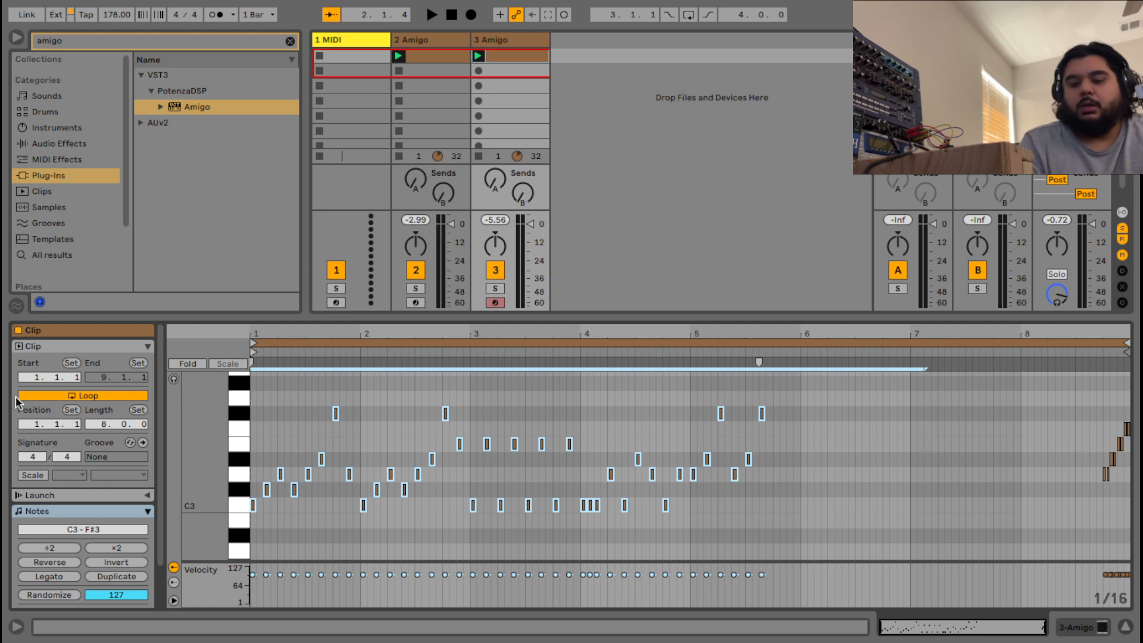
pyautogui.press('Delete')
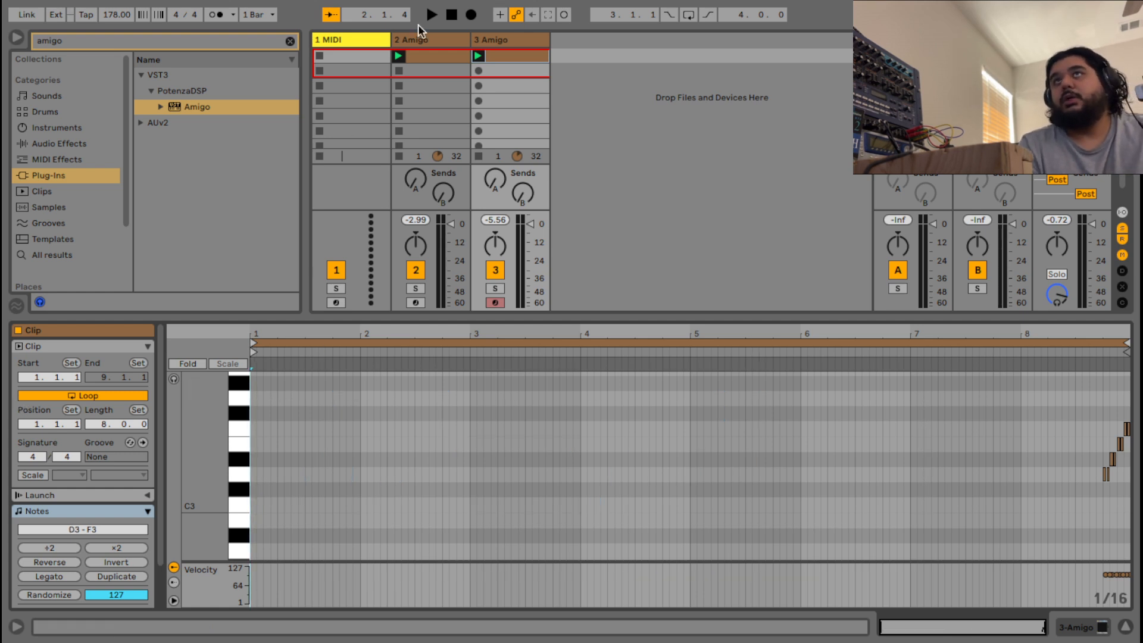
pyautogui.click(458, 58)
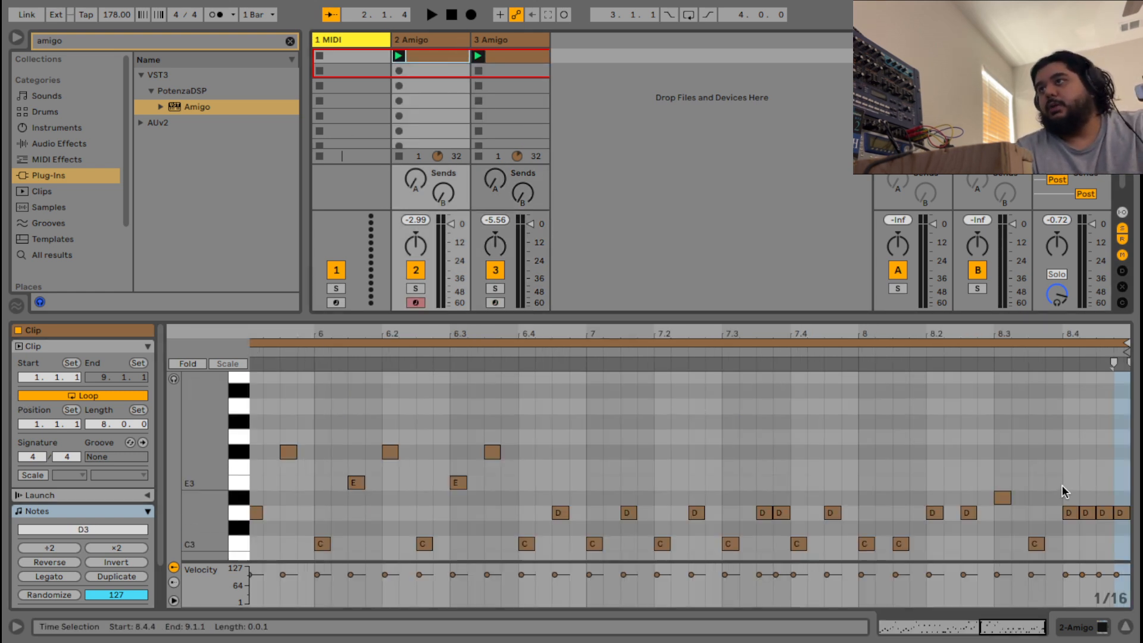
# Delete the four D notes at 8.4 in track 2's piano roll, then play back all eight bars.
pyautogui.moveTo(1063, 480); pyautogui.dragTo(1135, 548)
pyautogui.press('Delete')
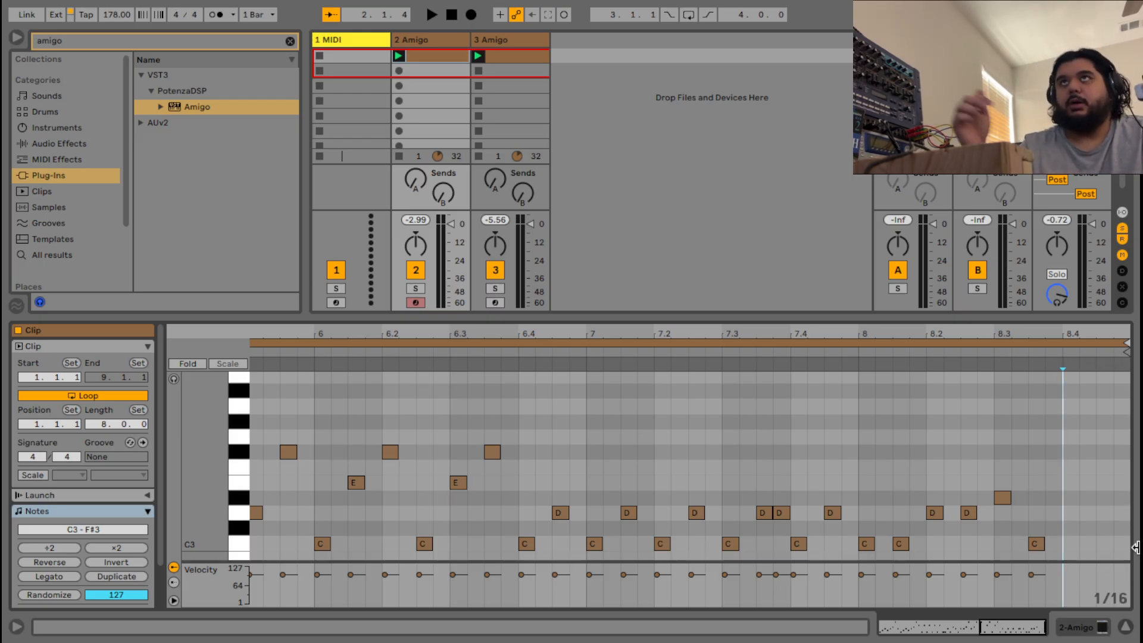
pyautogui.press('space')
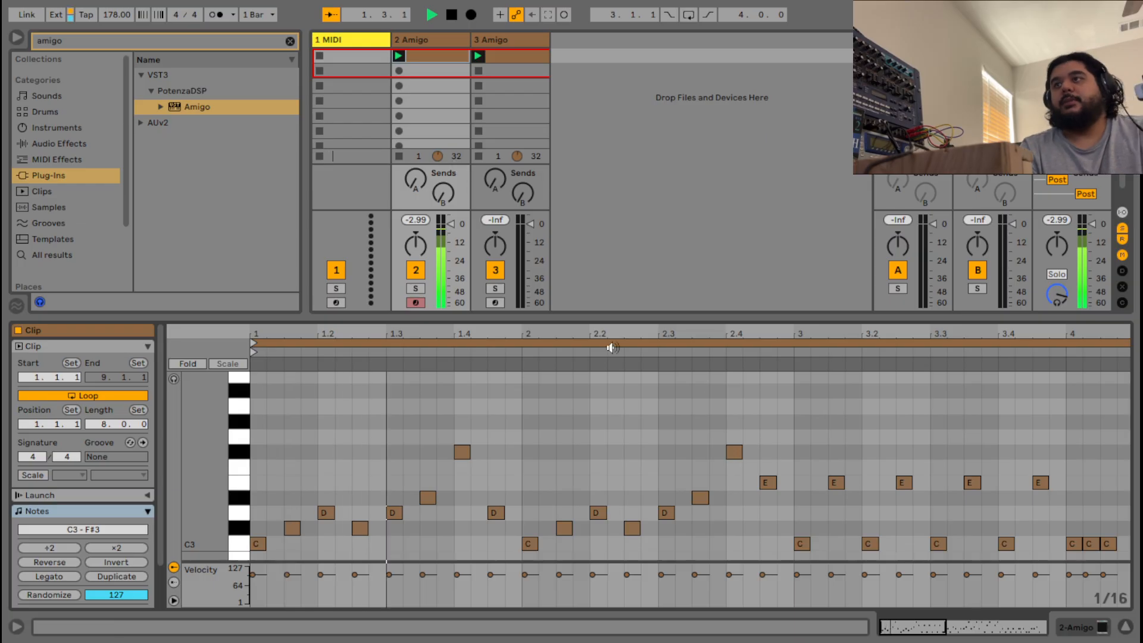
pyautogui.moveTo(924, 629); pyautogui.dragTo(977, 632)
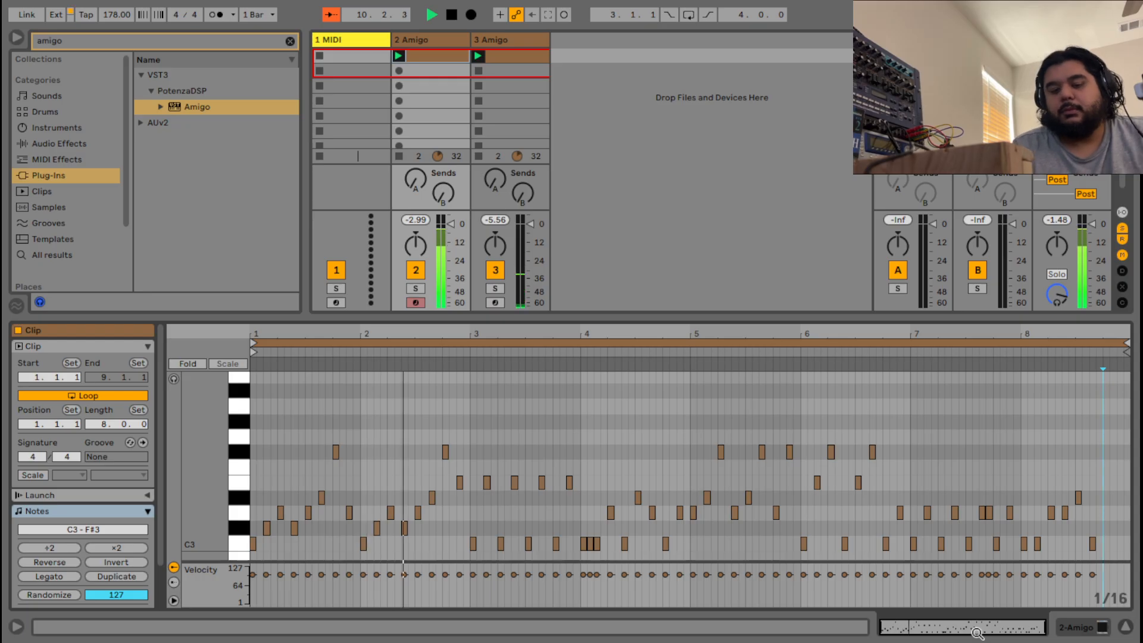
pyautogui.press('space')
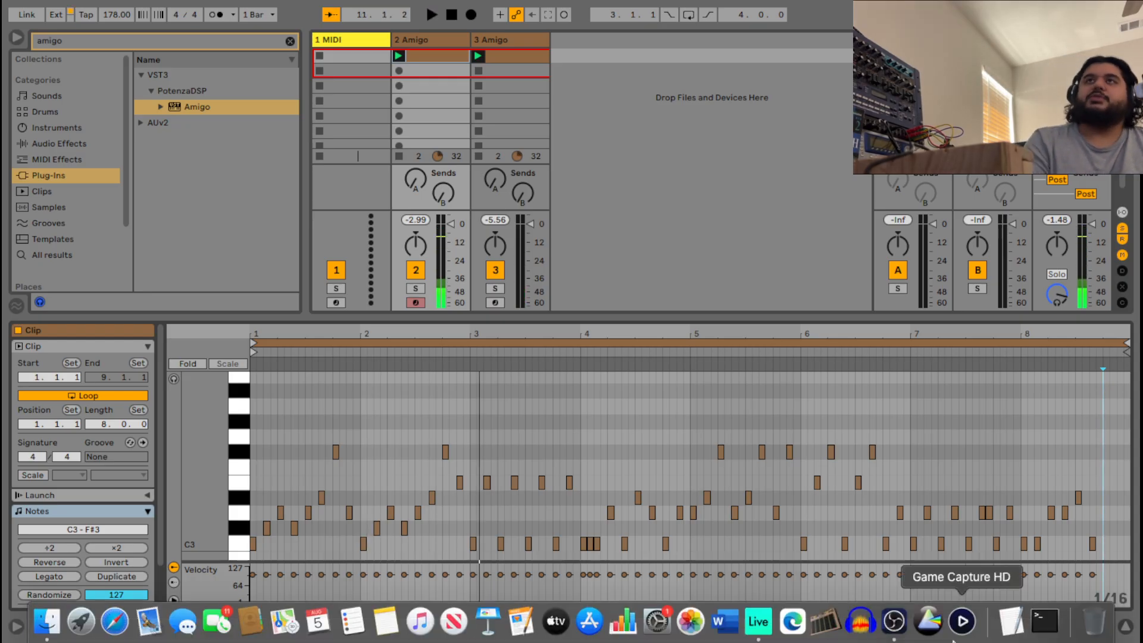
# Review track 3's and track 2's clip notes, then select the 2 Amigo track to show its Amigo device.
pyautogui.click(500, 64)
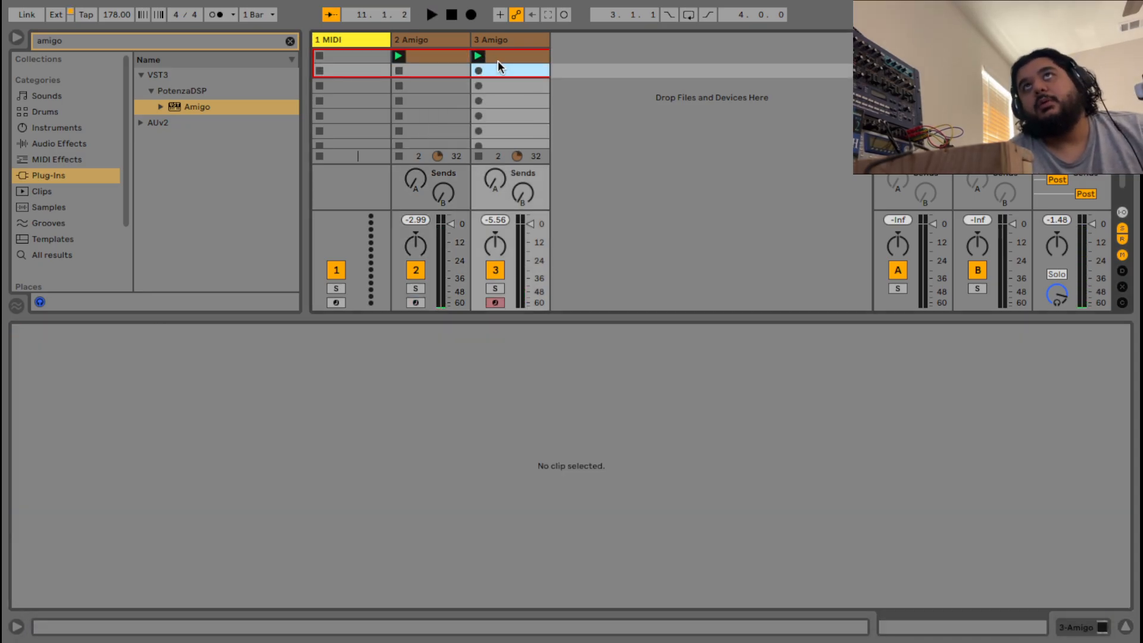
pyautogui.click(497, 57)
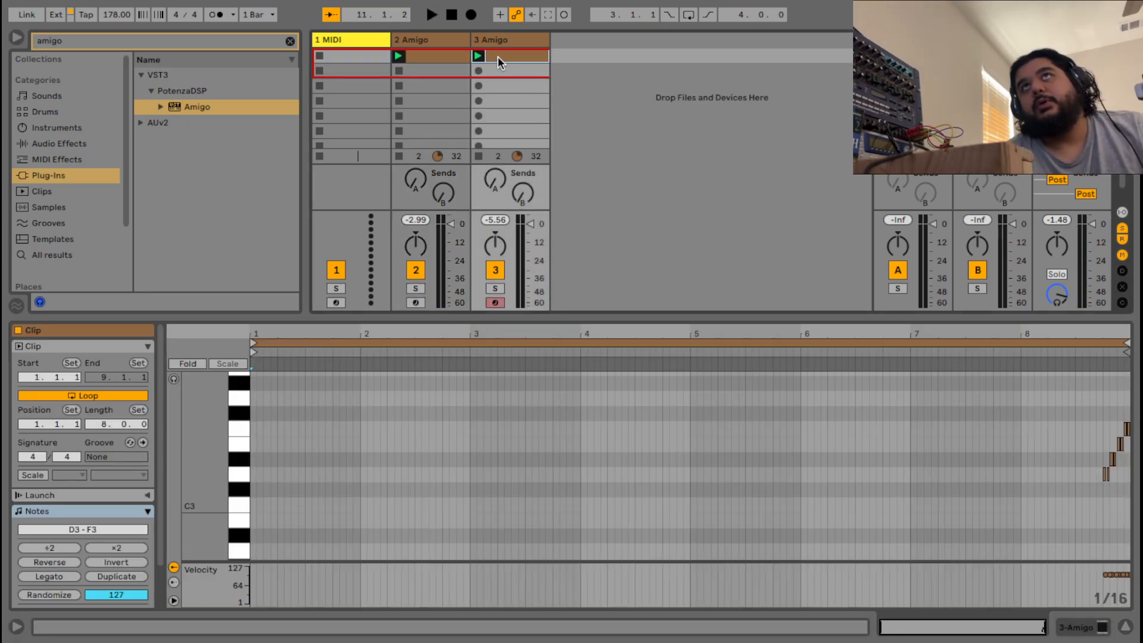
pyautogui.click(427, 55)
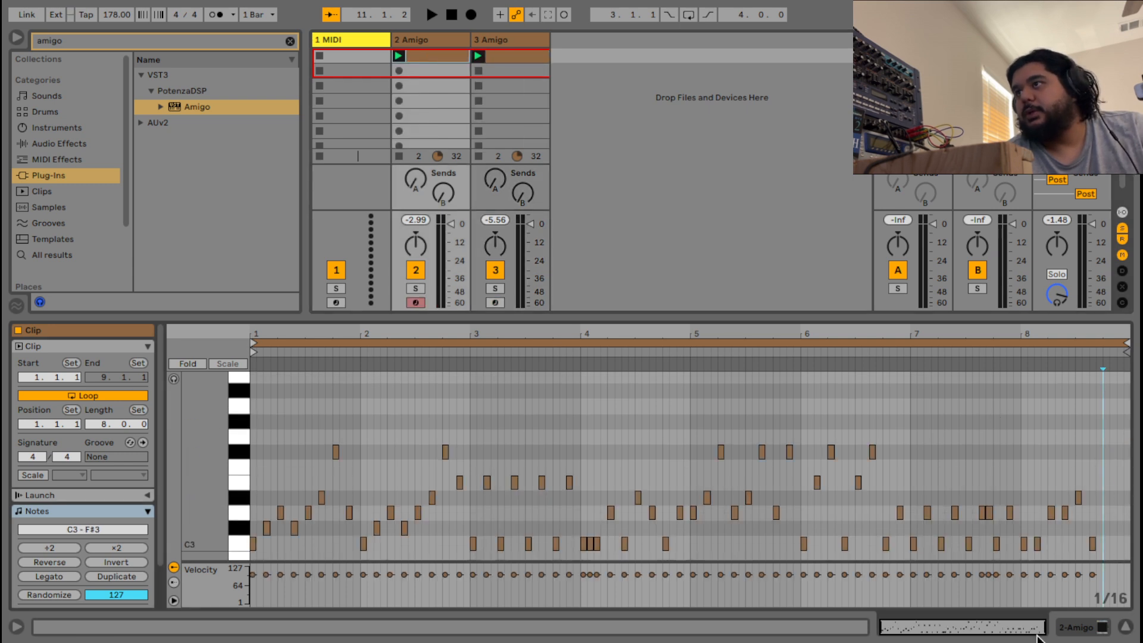
pyautogui.moveTo(1034, 630); pyautogui.dragTo(1034, 642)
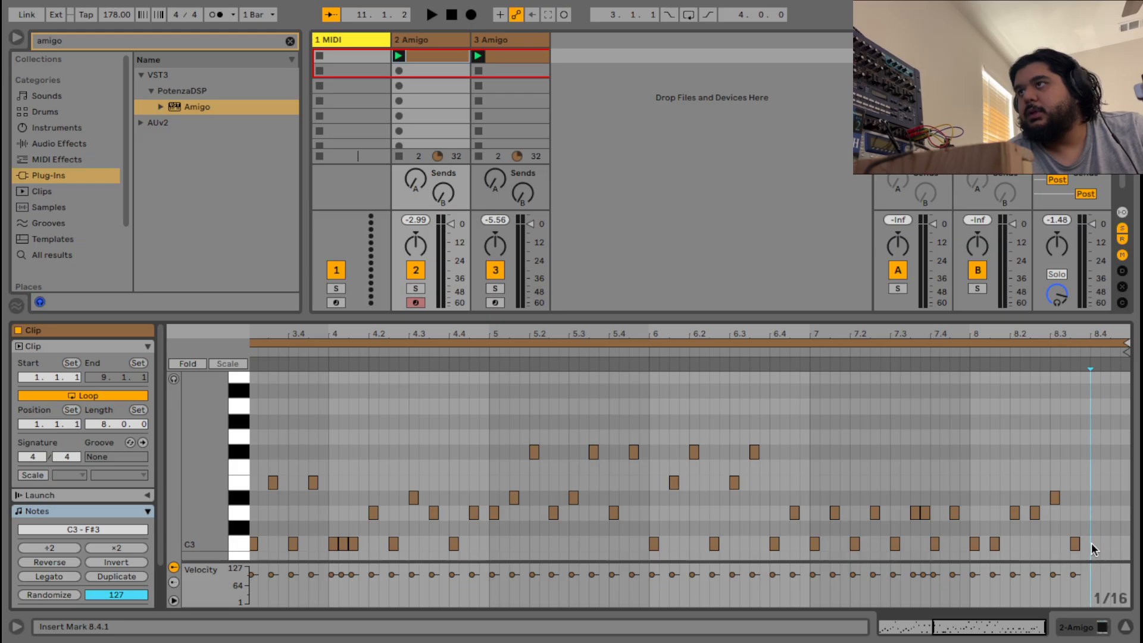
pyautogui.moveTo(992, 622); pyautogui.dragTo(992, 589)
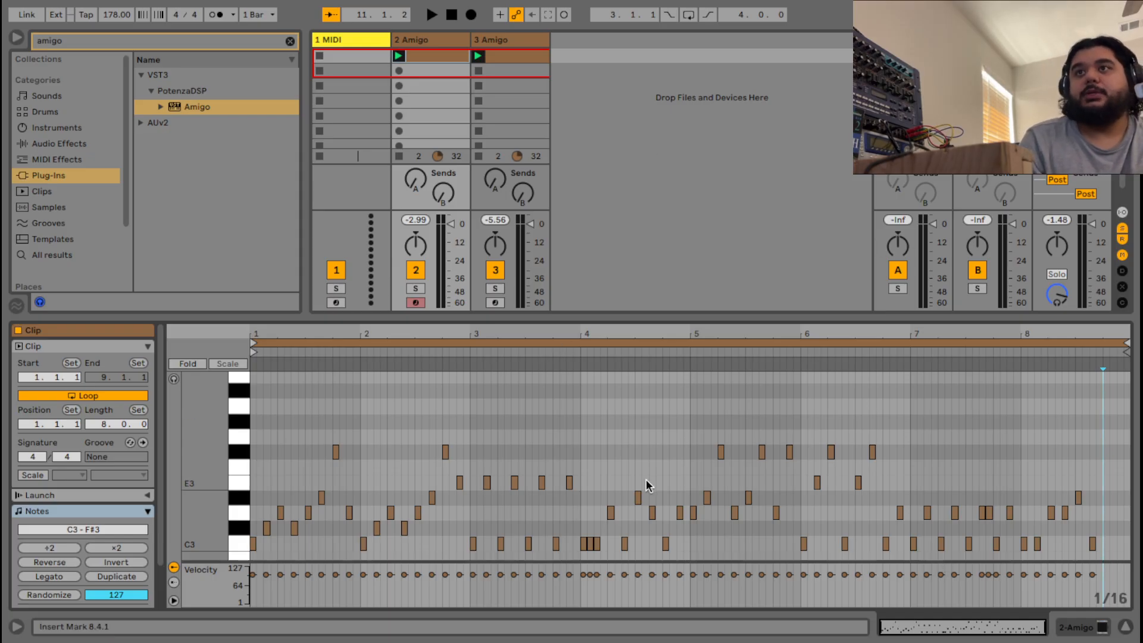
pyautogui.scroll(-3, 645, 480)
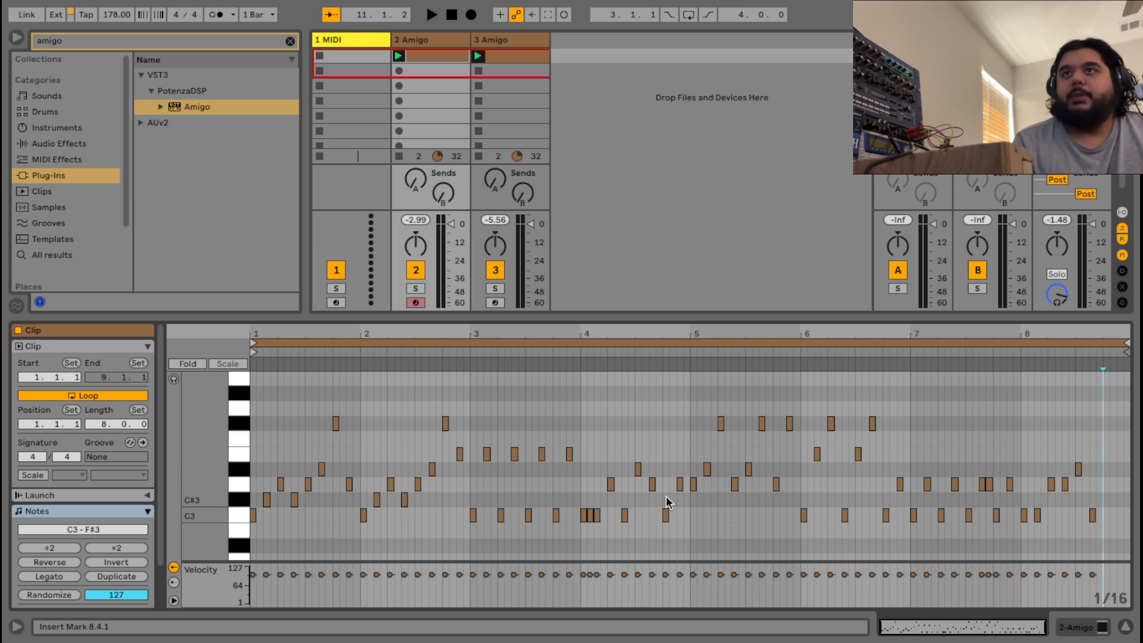
pyautogui.click(434, 40)
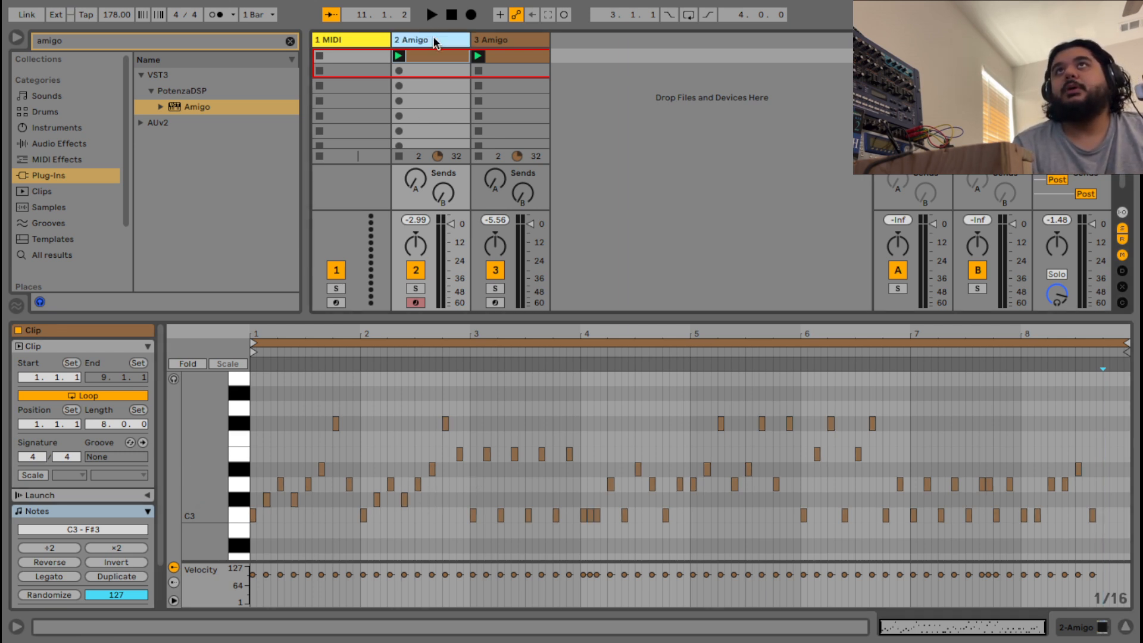
# Open the 2 Amigo sampler editor and play the clip's sliced Amen break.
pyautogui.click(55, 457)
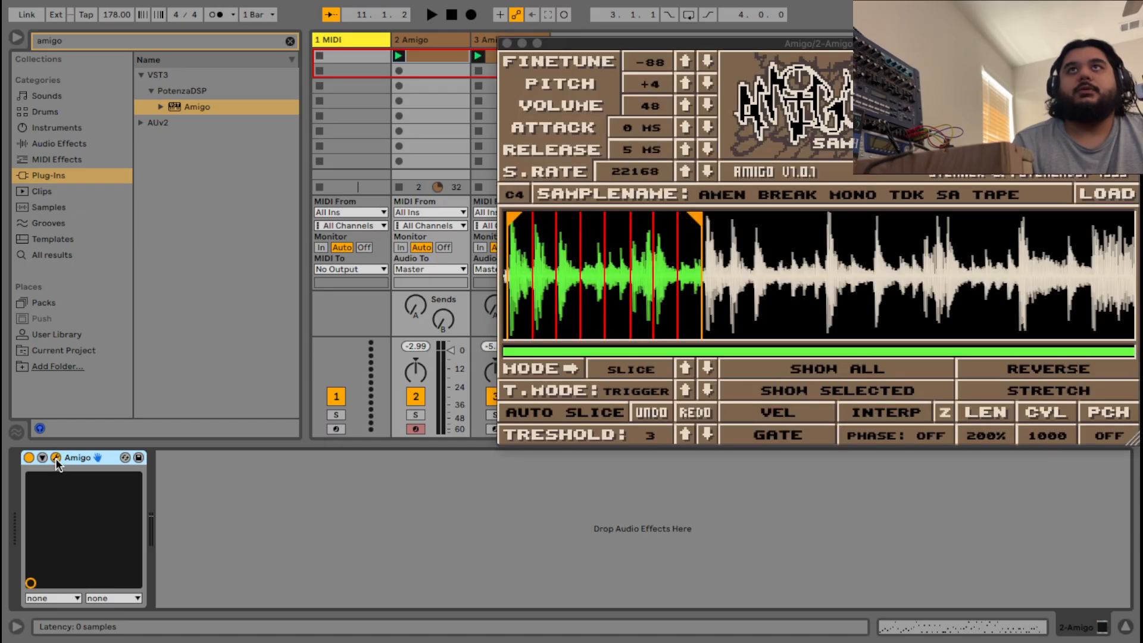
pyautogui.moveTo(669, 49); pyautogui.dragTo(659, 13)
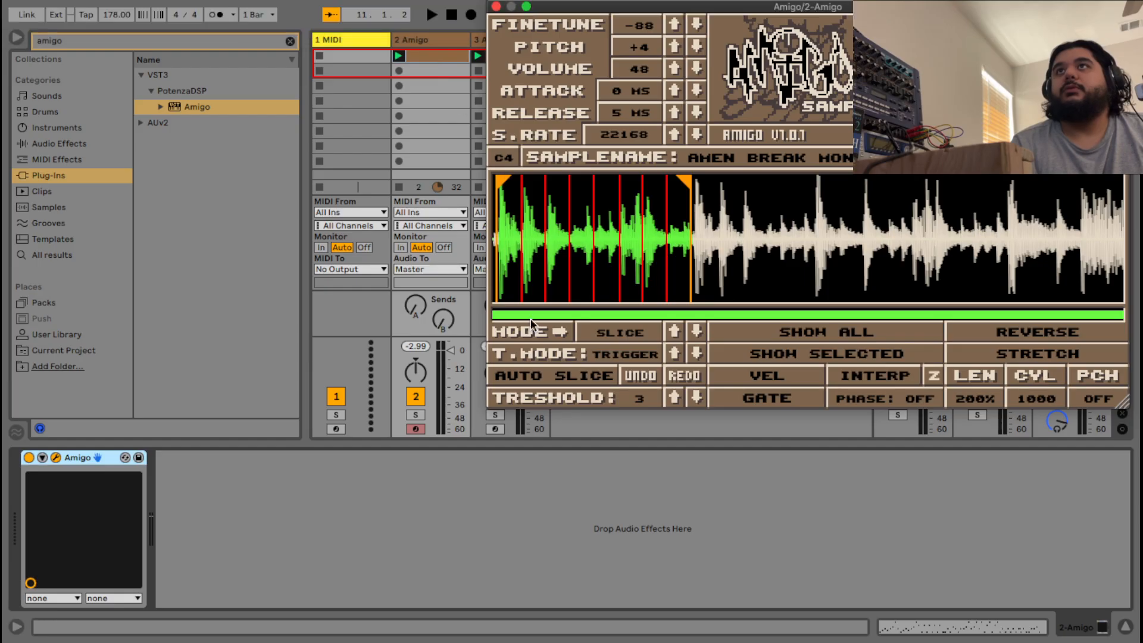
pyautogui.click(433, 52)
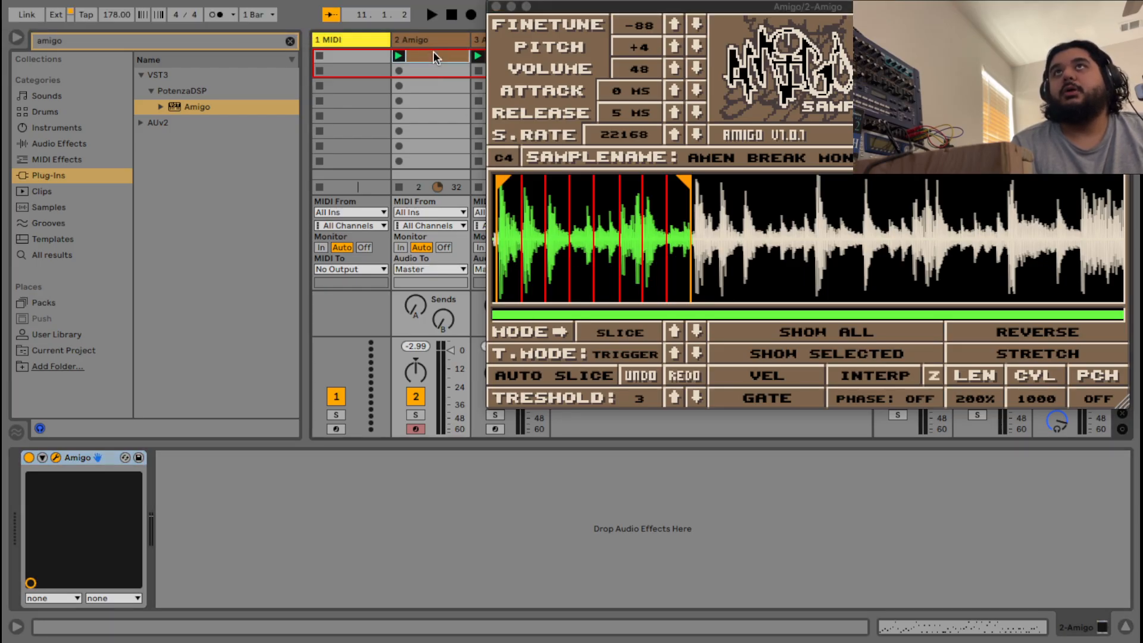
pyautogui.doubleClick(433, 52)
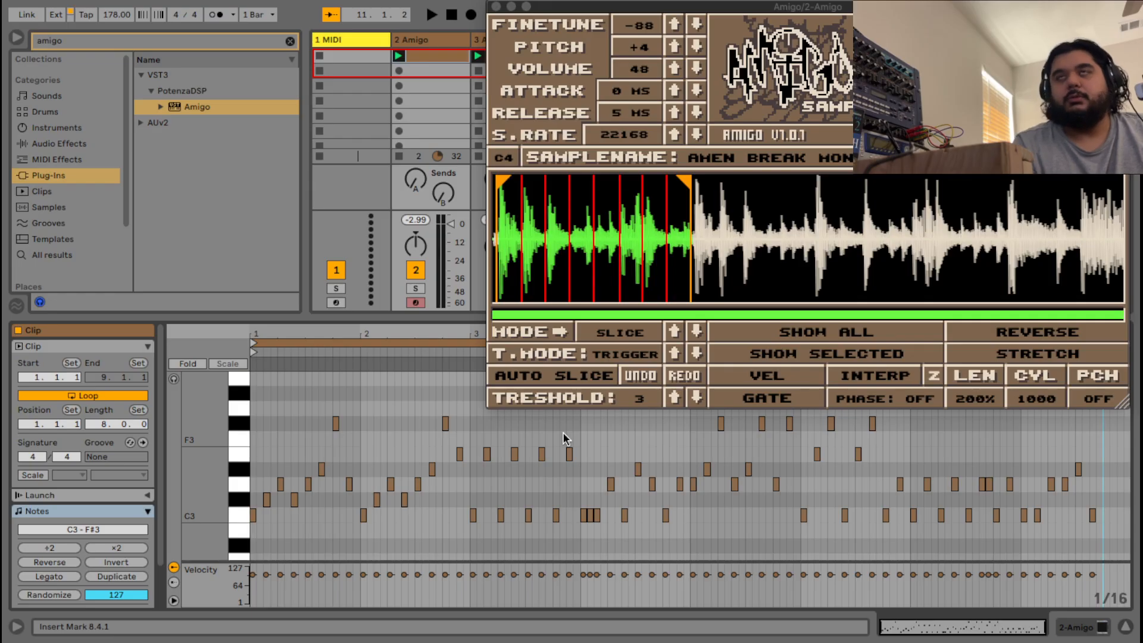
pyautogui.press('space')
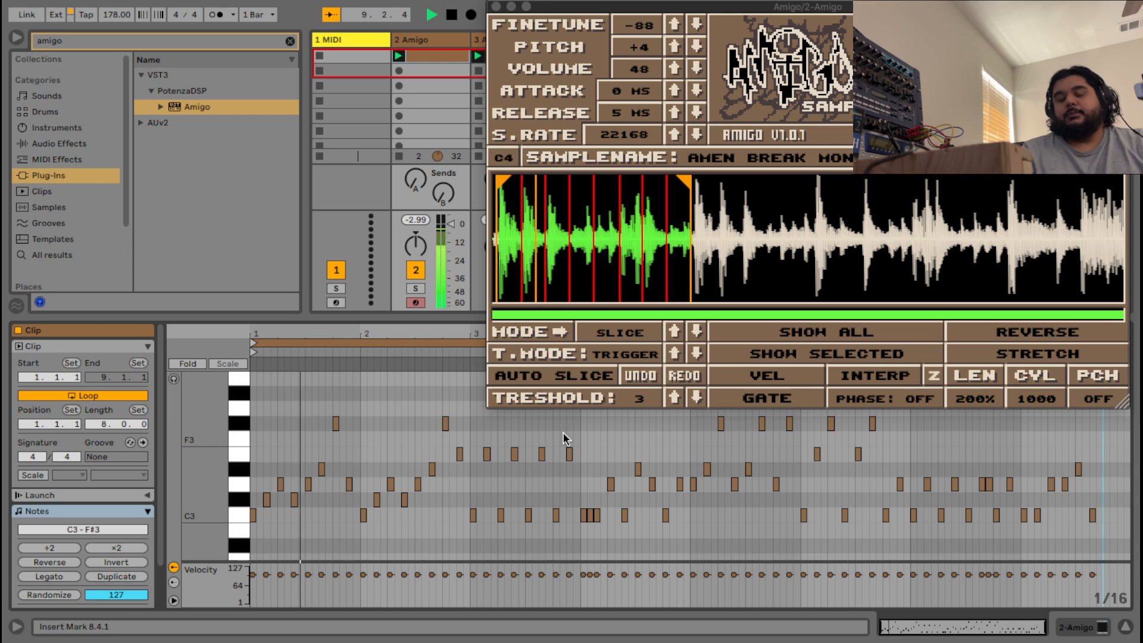
pyautogui.press('space')
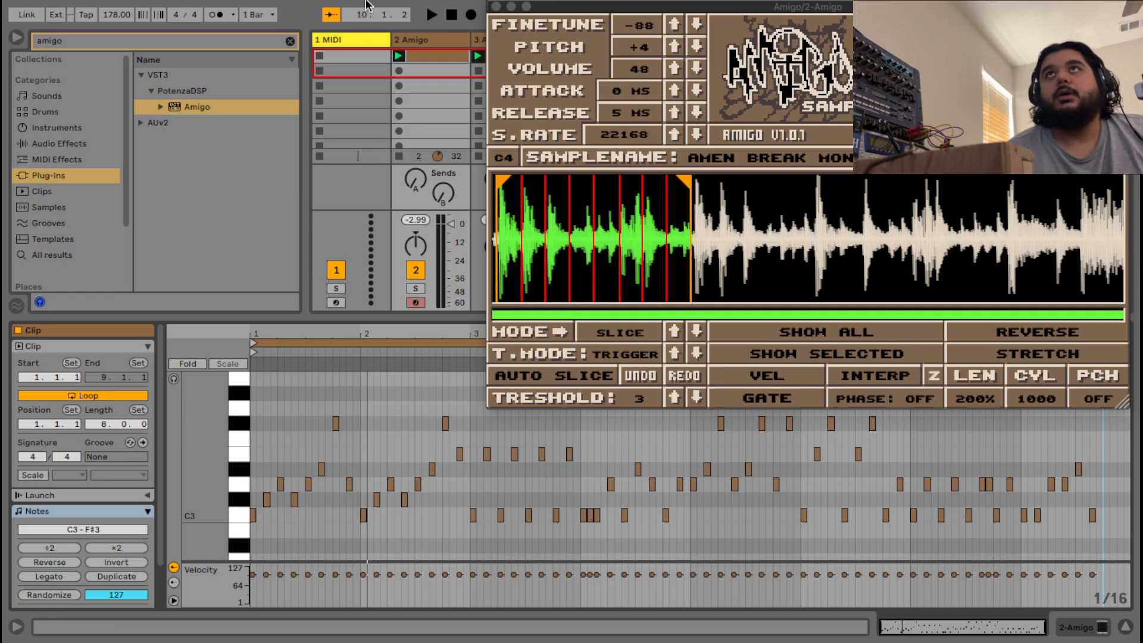
# Duplicate the 2 Amigo track to create 3 Amigo and show its Amigo device.
pyautogui.click(465, 41)
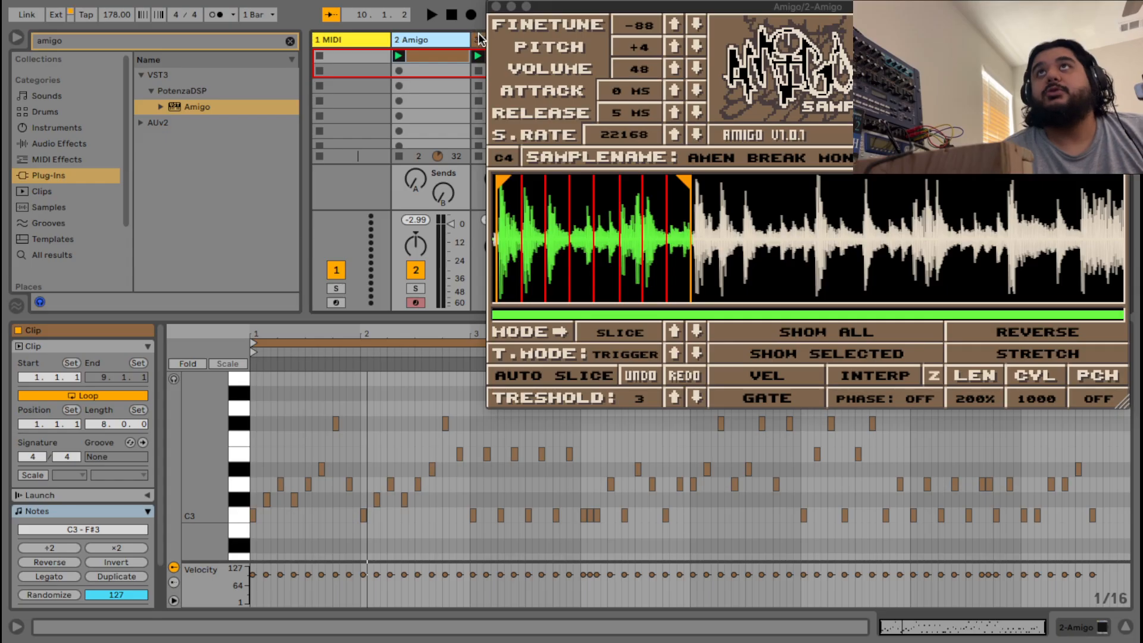
pyautogui.hotkey('ctrl', 'd')
pyautogui.doubleClick(452, 42)
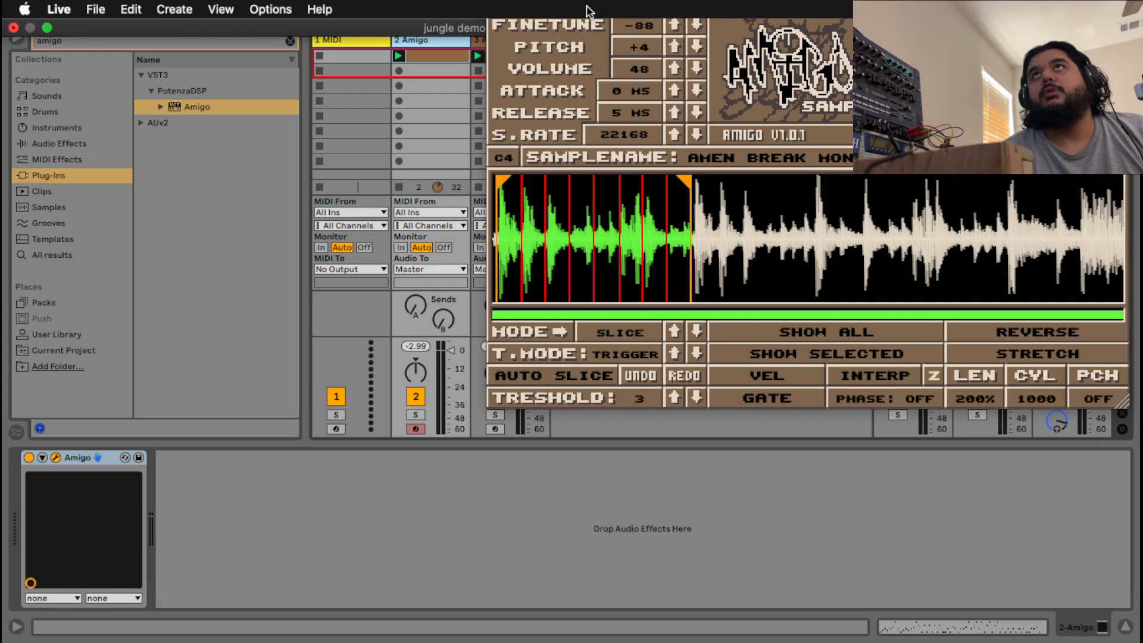
pyautogui.moveTo(569, 7); pyautogui.dragTo(712, 7)
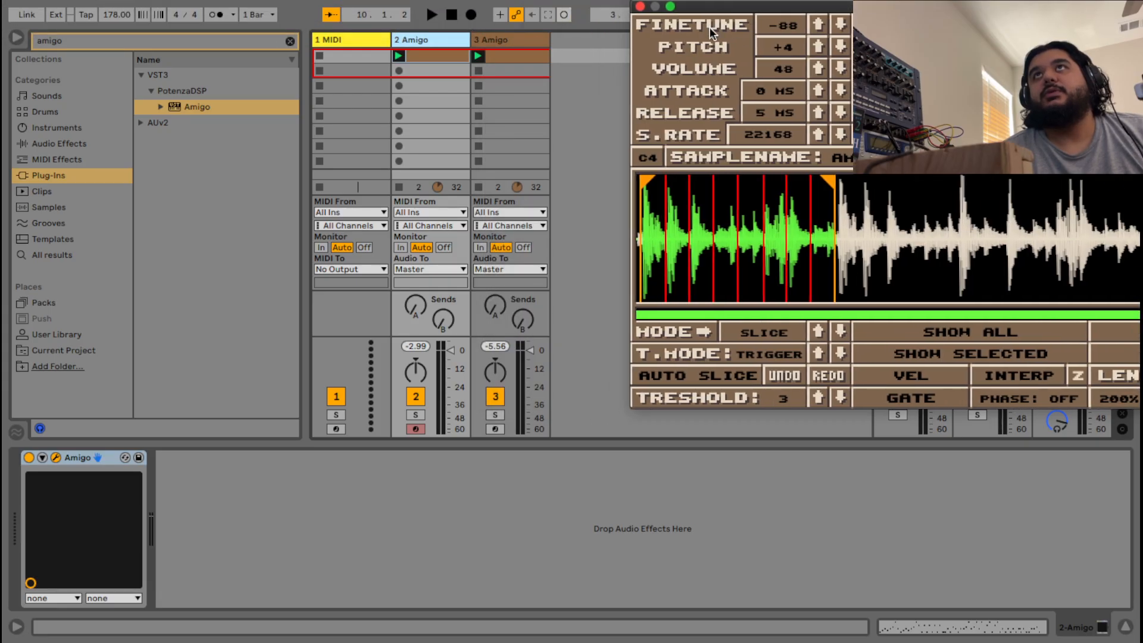
# Close the old Amigo editor and open 3 Amigo's Amigo editor with its clip notes shown below.
pyautogui.click(495, 39)
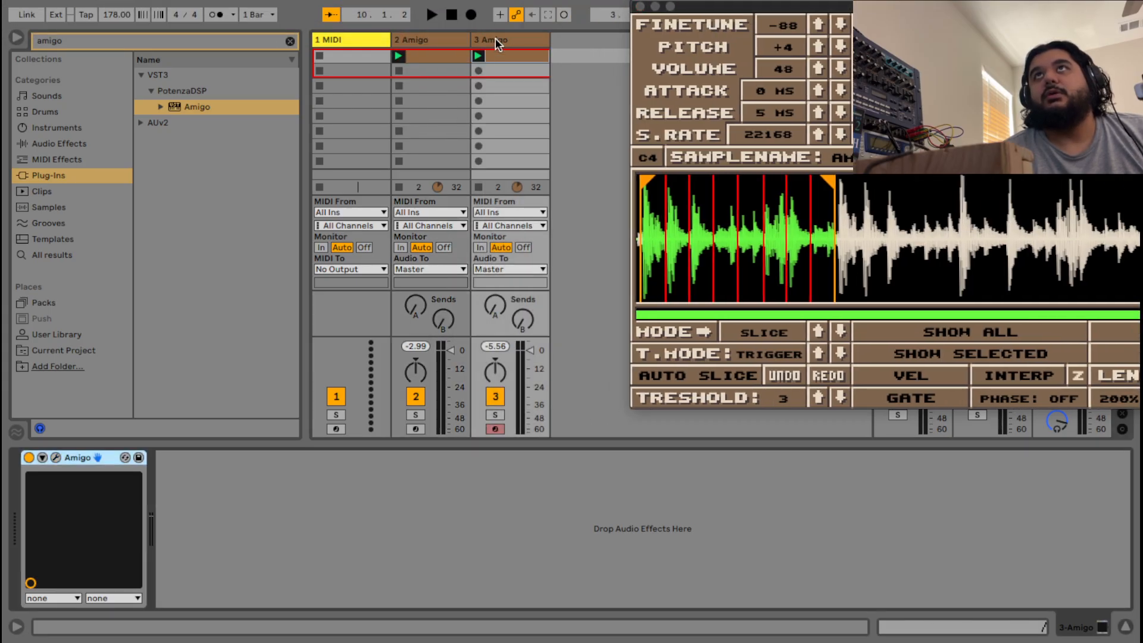
pyautogui.click(525, 56)
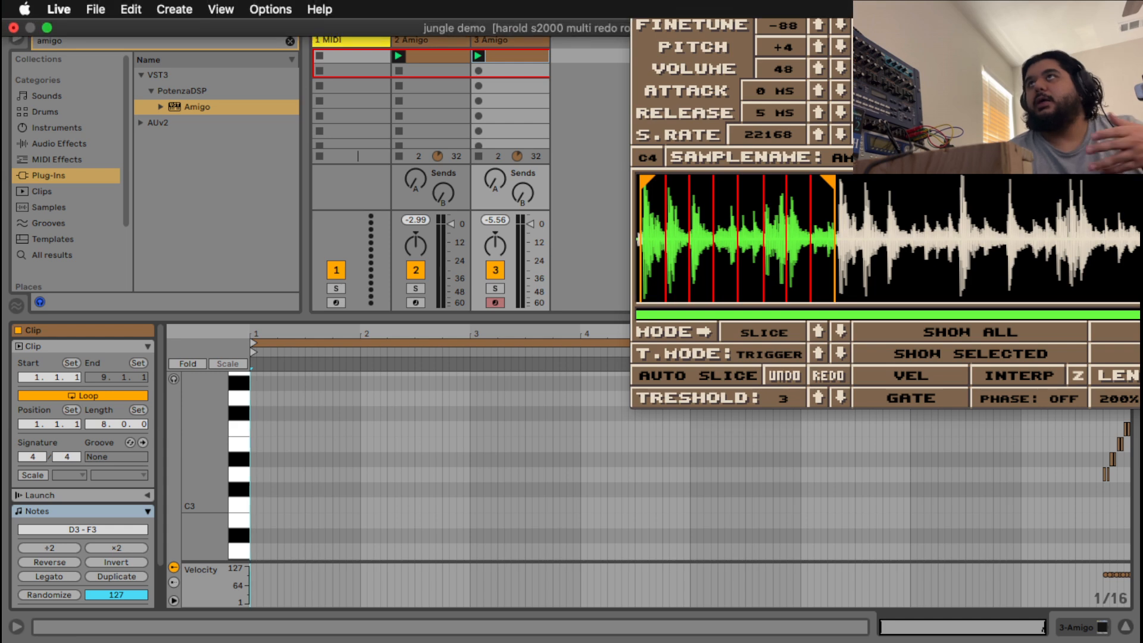
pyautogui.moveTo(831, 11); pyautogui.dragTo(493, 11)
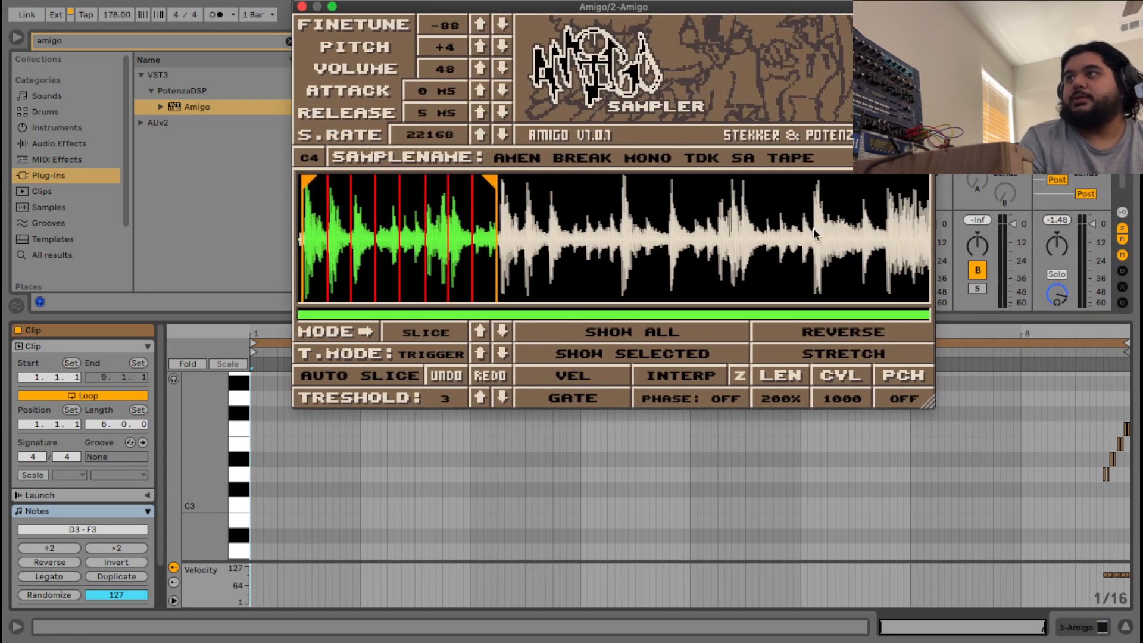
pyautogui.click(302, 7)
pyautogui.doubleClick(495, 42)
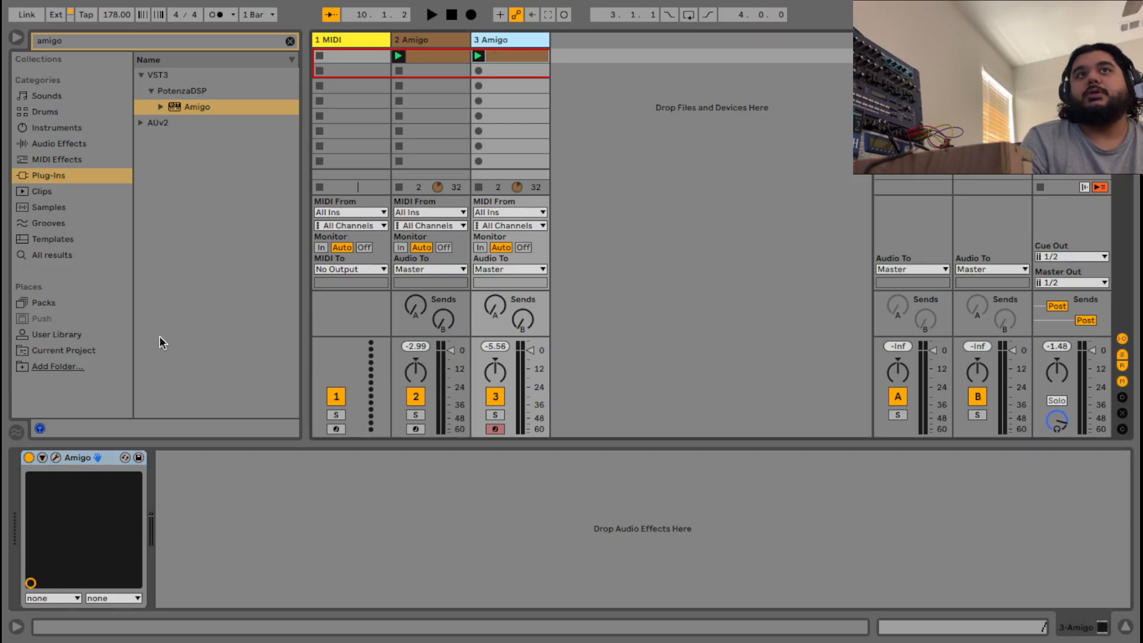
pyautogui.click(55, 457)
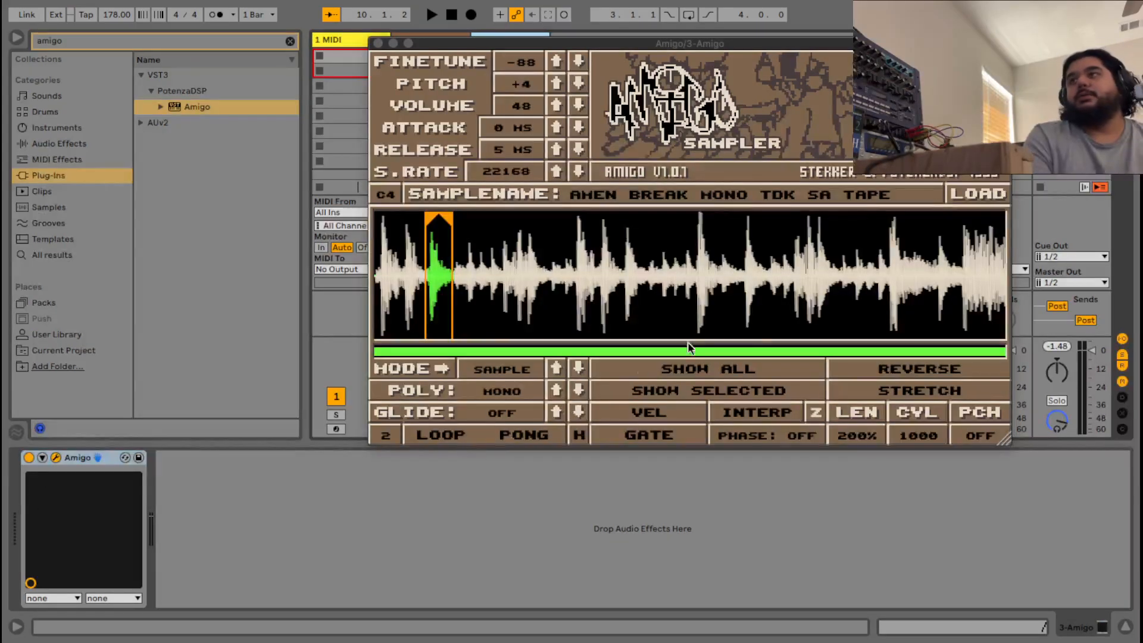
pyautogui.moveTo(483, 47); pyautogui.dragTo(657, 24)
pyautogui.click(512, 56)
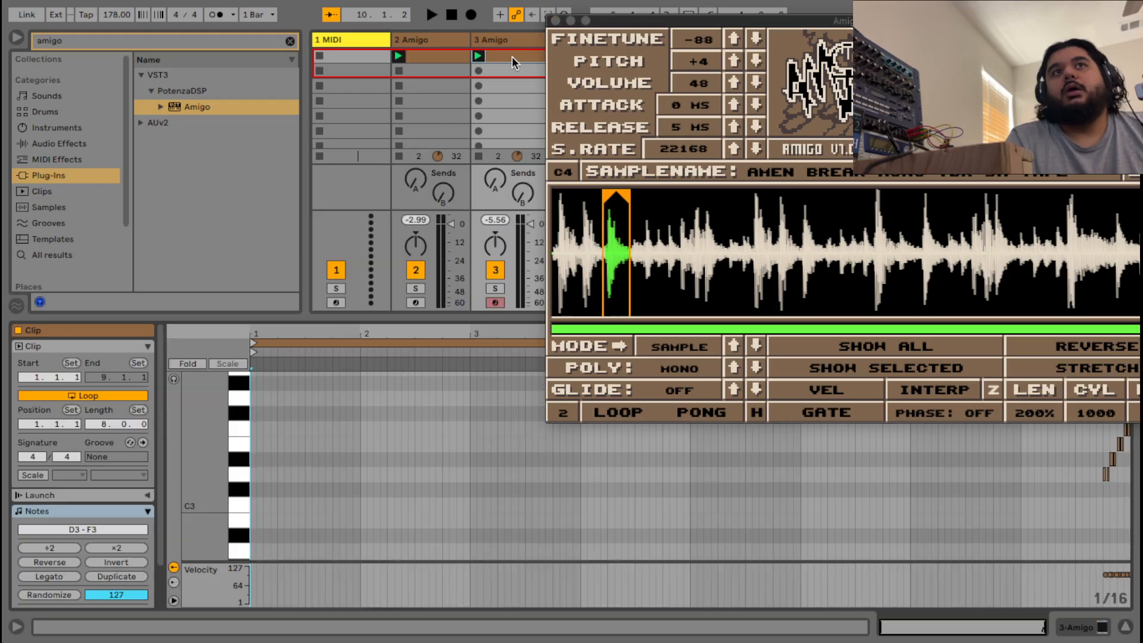
# Add a Stretch envelope to the 3 Amigo clip that switches On near the end of bar 8.
pyautogui.scroll(-3, 123, 517)
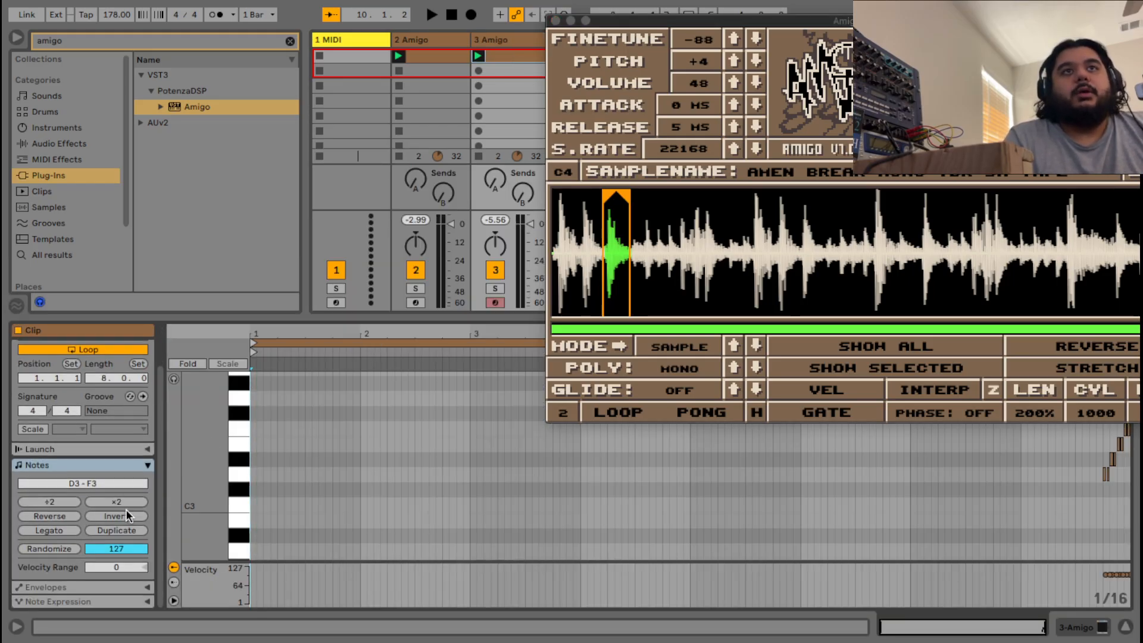
pyautogui.click(148, 586)
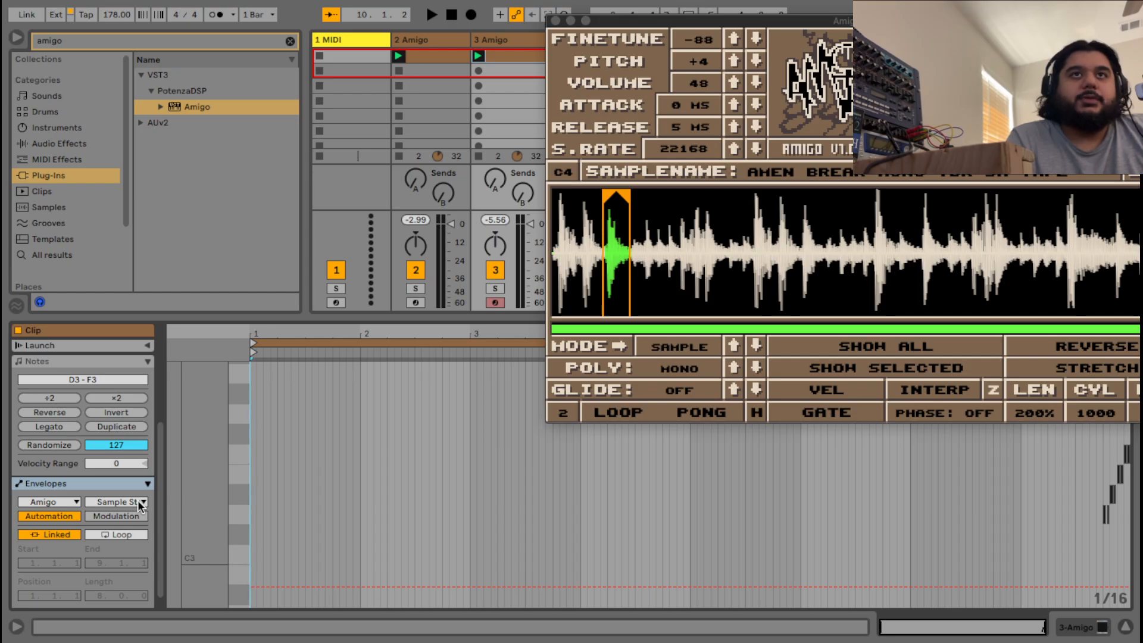
pyautogui.click(138, 500)
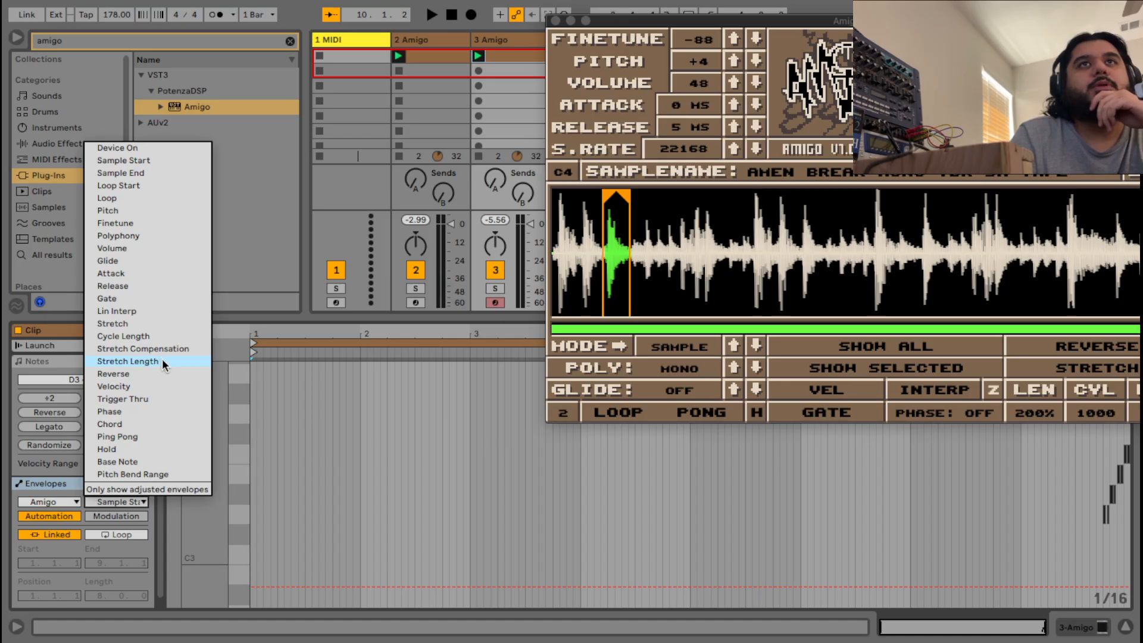
pyautogui.click(142, 323)
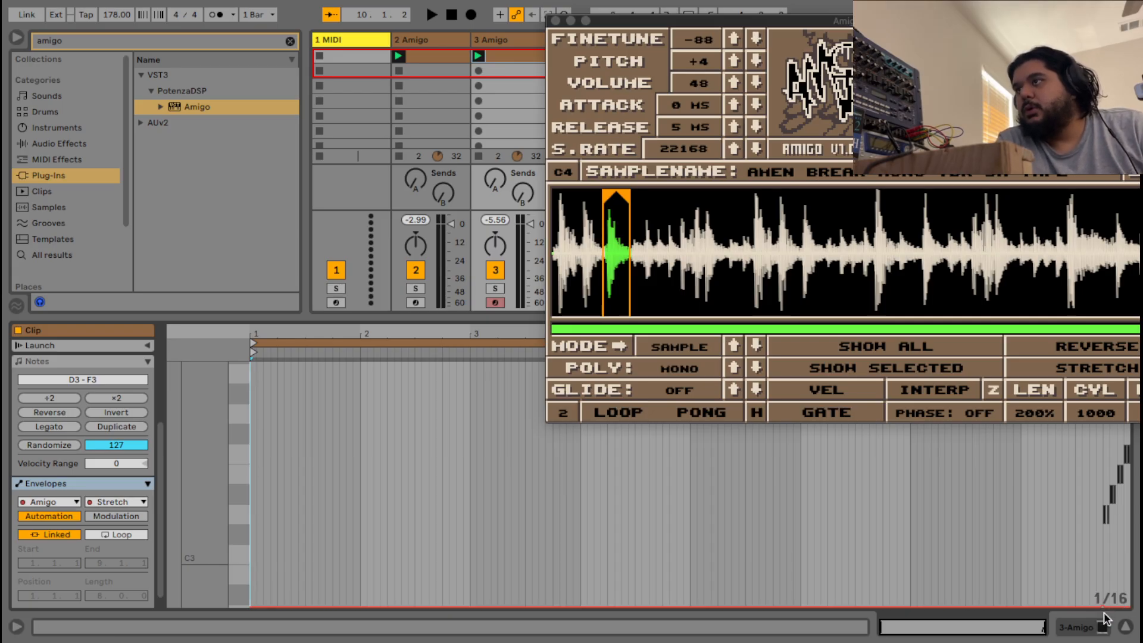
pyautogui.moveTo(1101, 607)
pyautogui.mouseDown()
pyautogui.moveTo(1092, 476)
pyautogui.moveTo(1079, 500)
pyautogui.moveTo(1080, 608)
pyautogui.mouseUp()
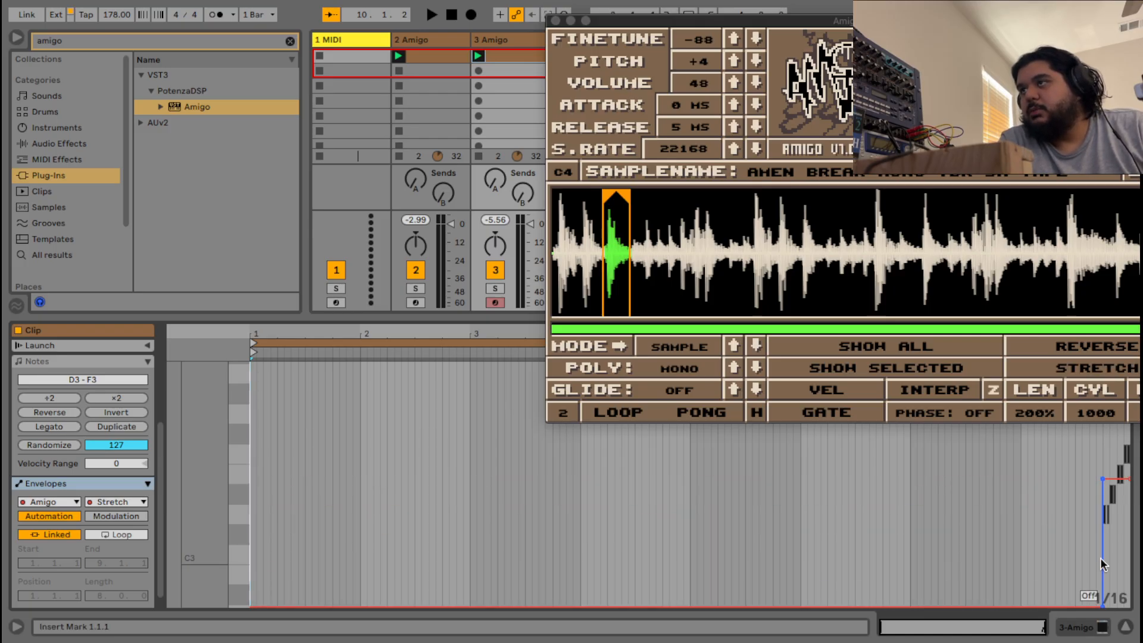
pyautogui.moveTo(1122, 479); pyautogui.dragTo(1123, 604)
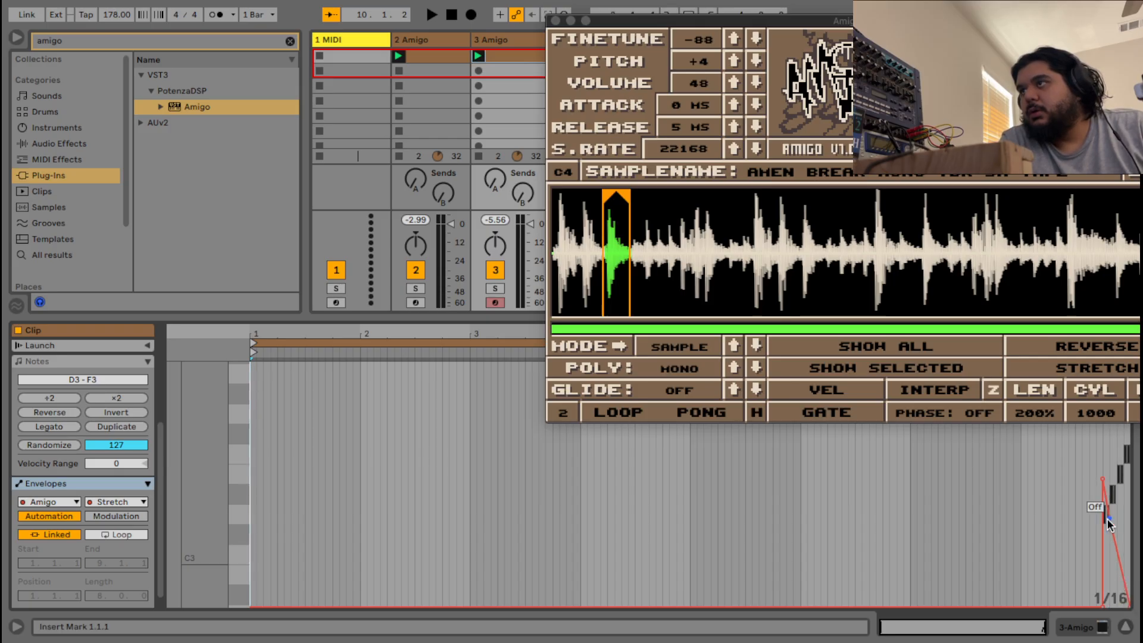
pyautogui.moveTo(1109, 518); pyautogui.dragTo(1128, 479)
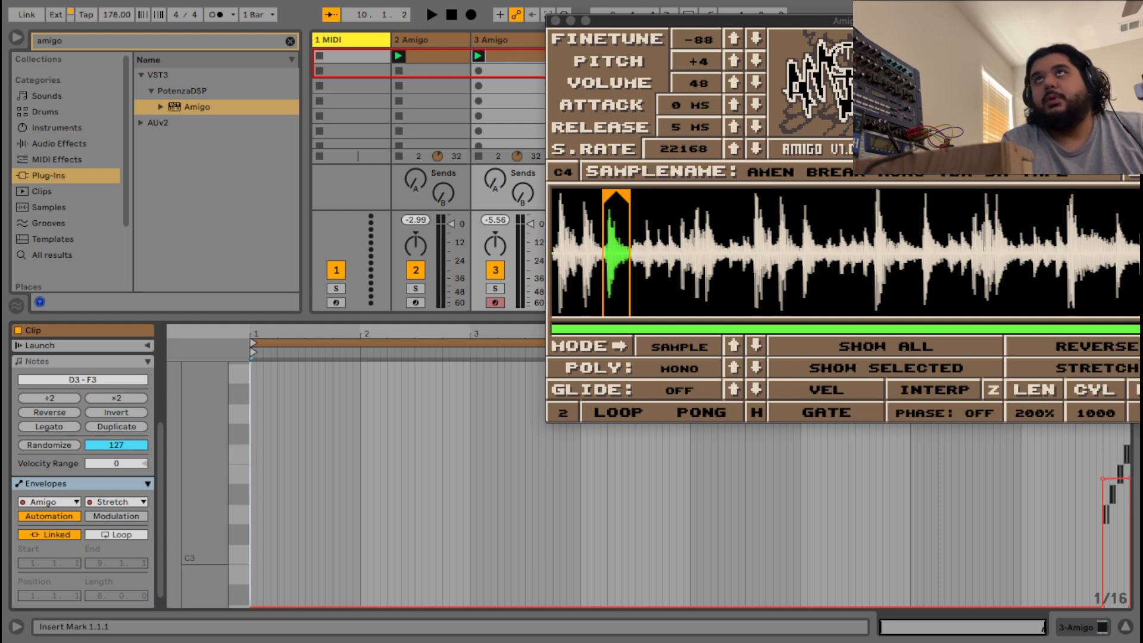
pyautogui.moveTo(809, 28); pyautogui.dragTo(567, 96)
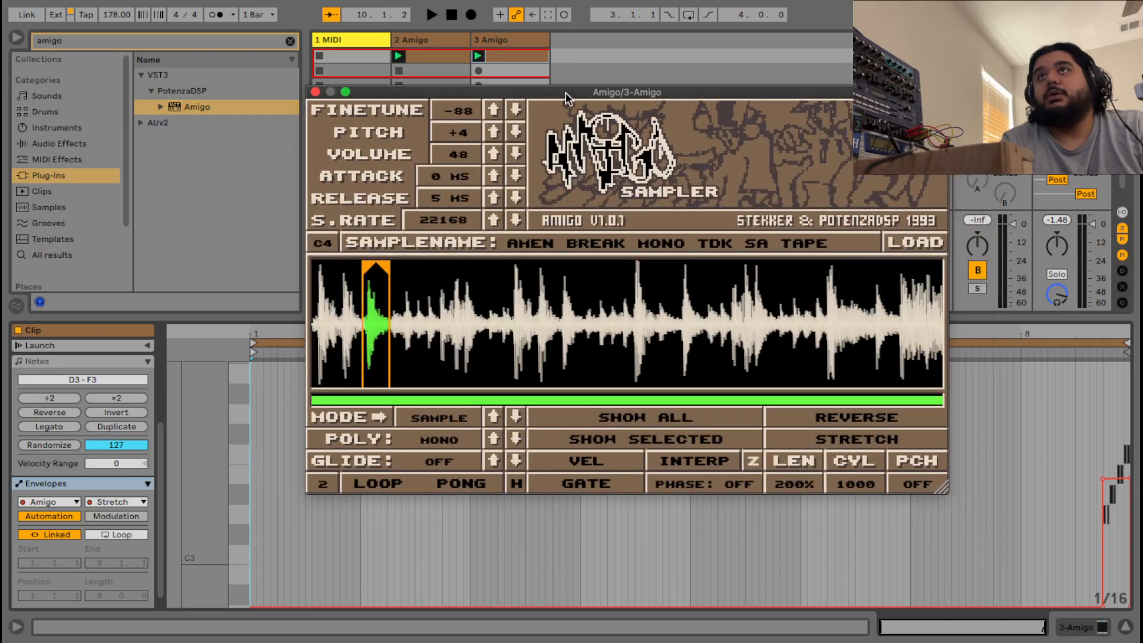
# Play back the Stretch automation, then list the Amigo parameters available for clip automation.
pyautogui.press('space')
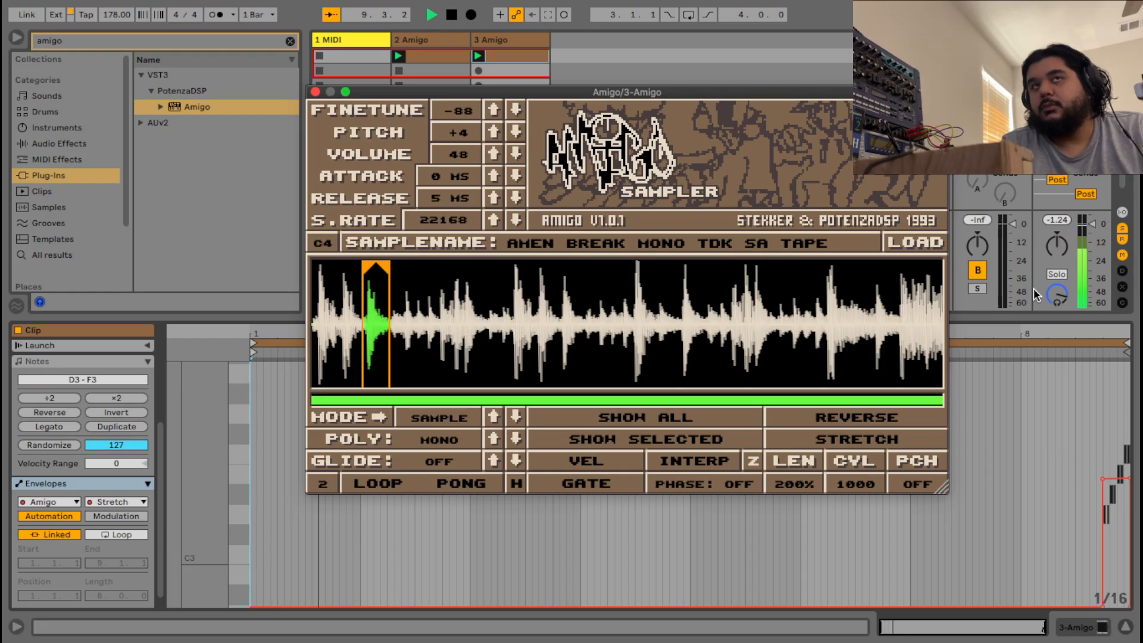
pyautogui.press('space')
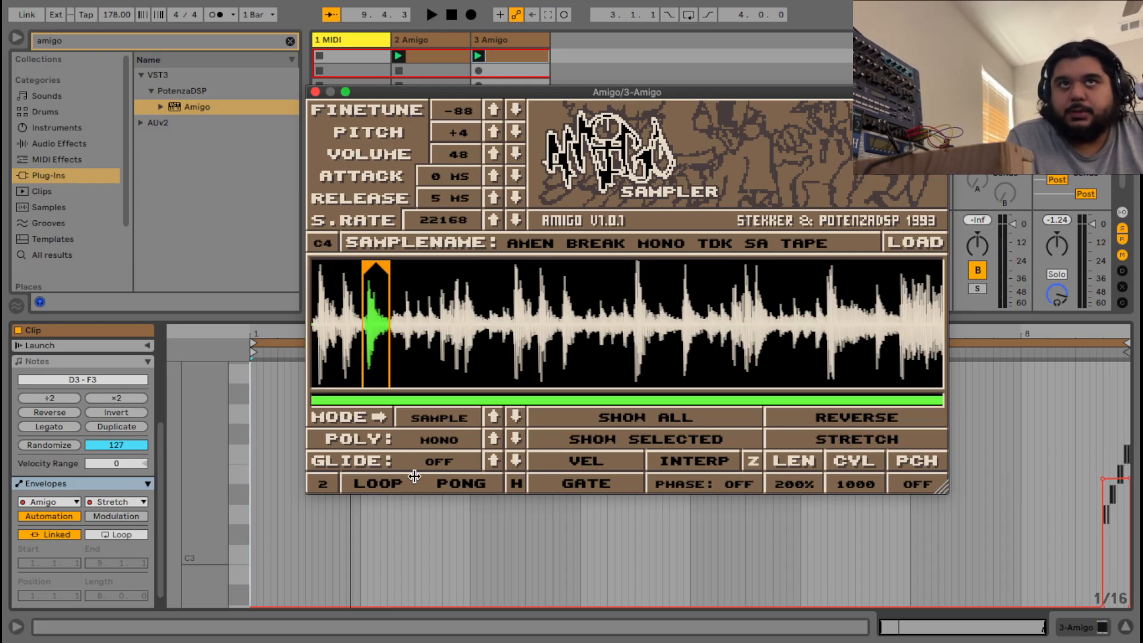
pyautogui.click(142, 501)
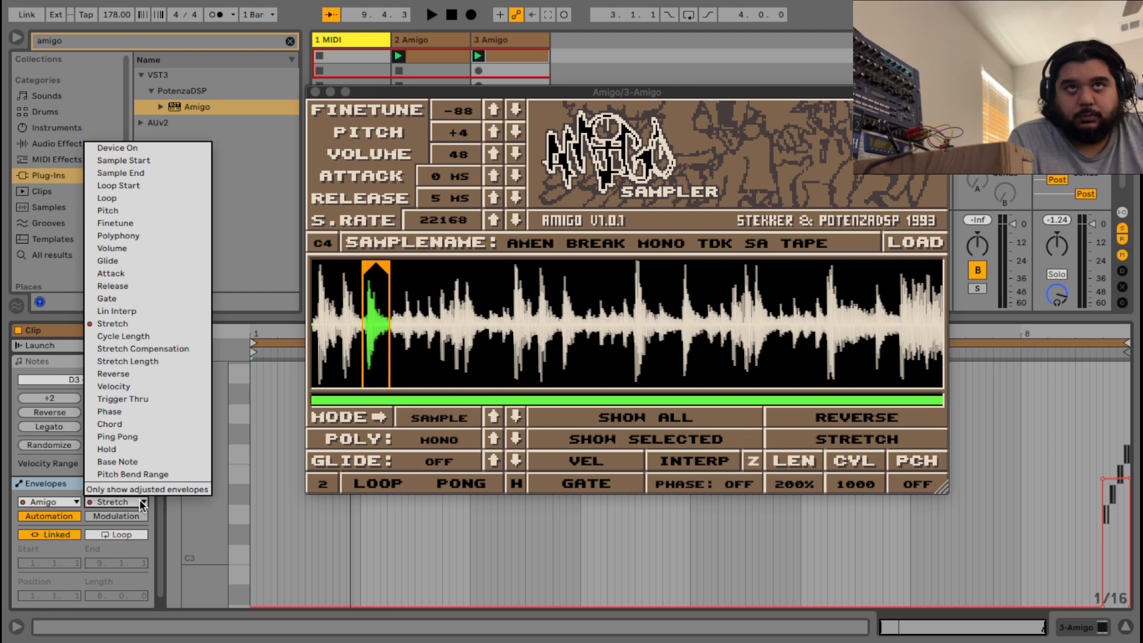
# Create a Cycle Length envelope with aligned breakpoints dropping it to 860 near the clip's end.
pyautogui.click(130, 337)
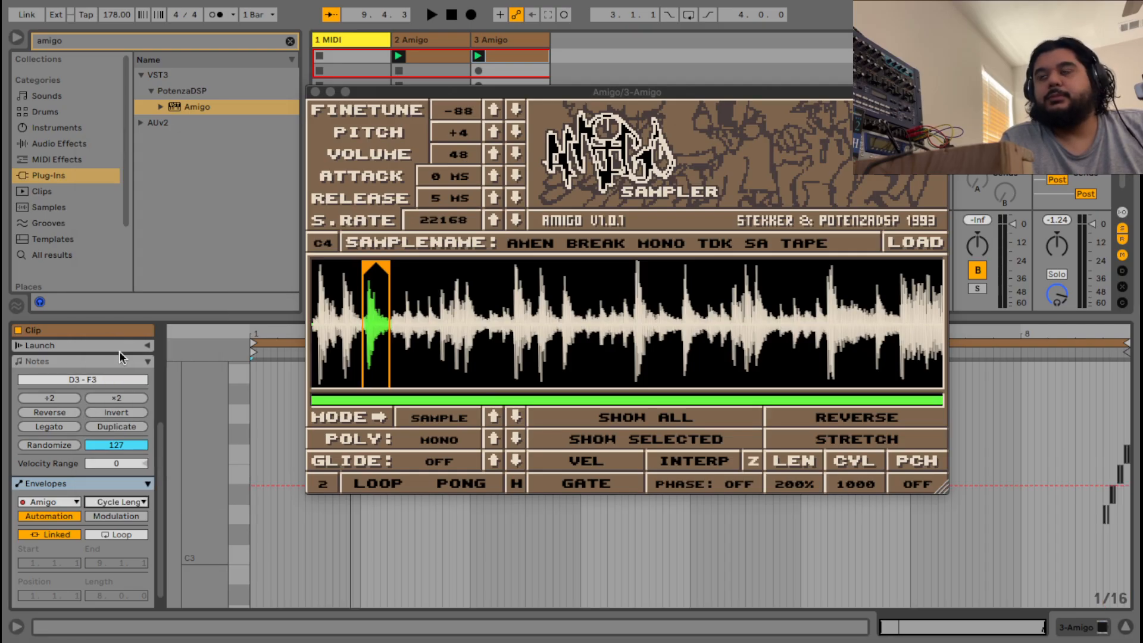
pyautogui.click(1096, 486)
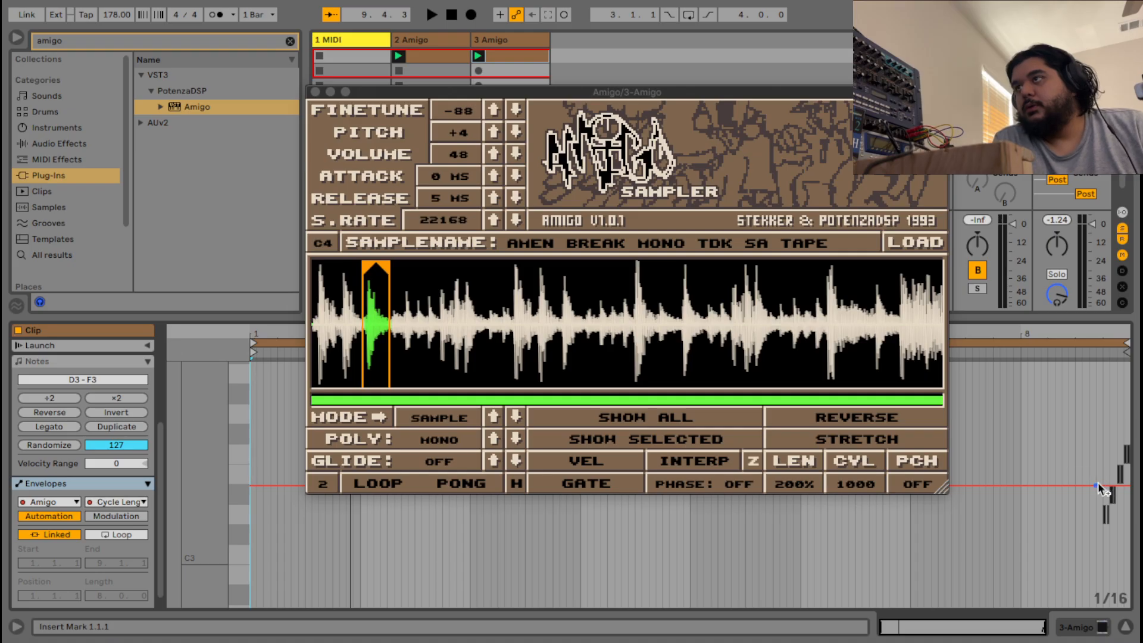
pyautogui.moveTo(1103, 485); pyautogui.dragTo(1095, 605)
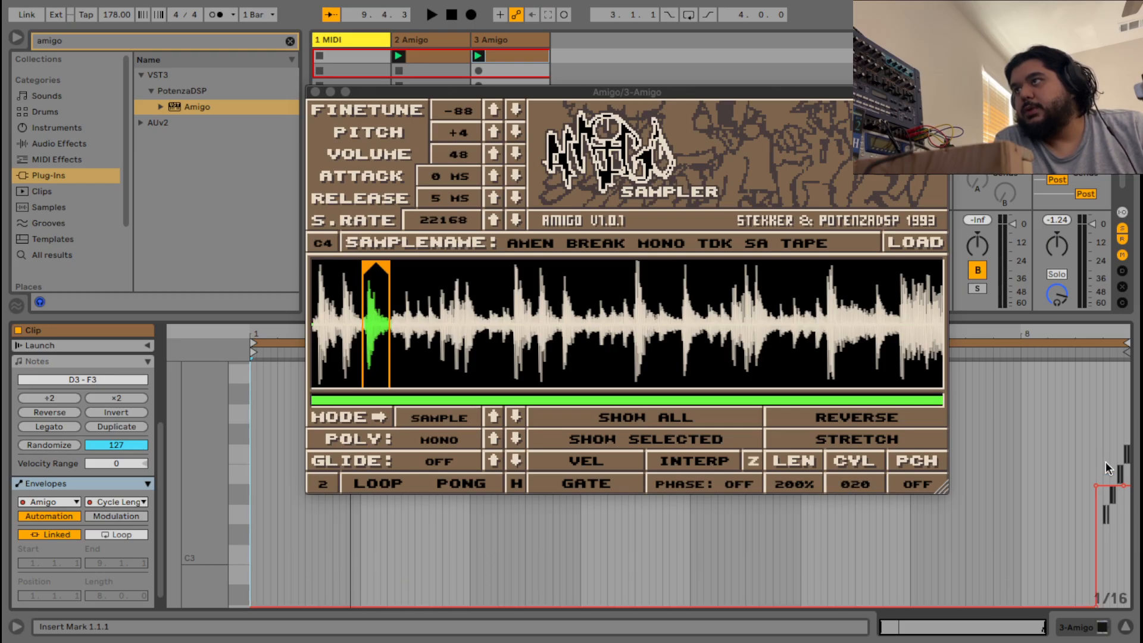
pyautogui.moveTo(1095, 486); pyautogui.dragTo(1103, 486)
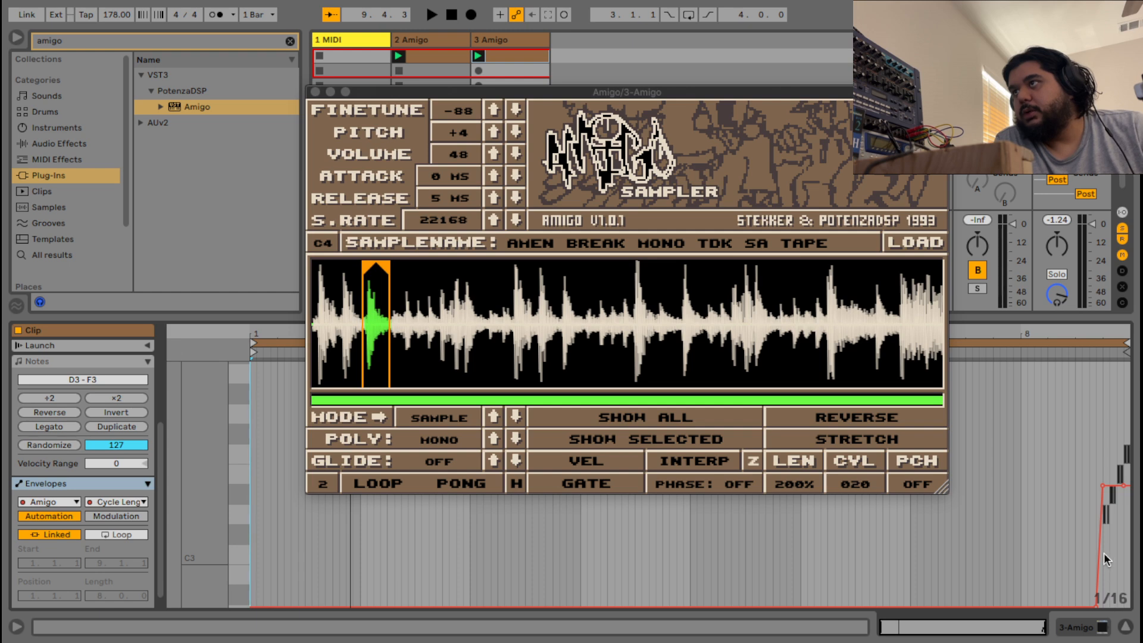
pyautogui.moveTo(1095, 605); pyautogui.dragTo(1102, 606)
pyautogui.moveTo(1116, 486)
pyautogui.mouseDown()
pyautogui.moveTo(1116, 517)
pyautogui.moveTo(1124, 473)
pyautogui.mouseUp()
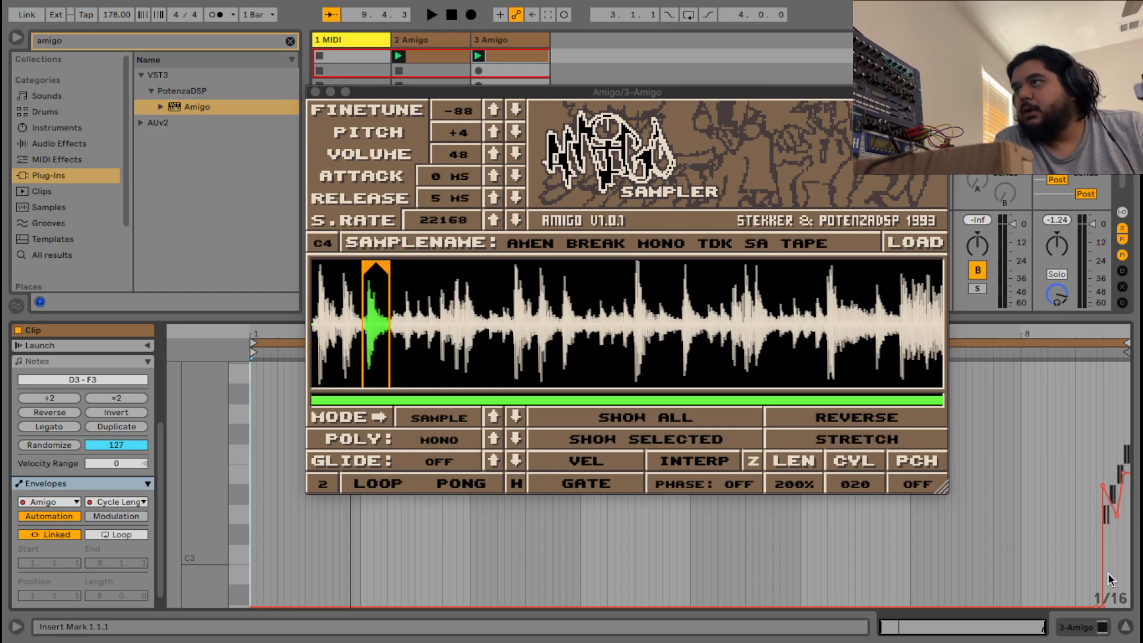
# Raise the first Cycle Length breakpoint to 1000, stop playback, and open the Amigo parameter list.
pyautogui.moveTo(1036, 629); pyautogui.dragTo(1043, 629)
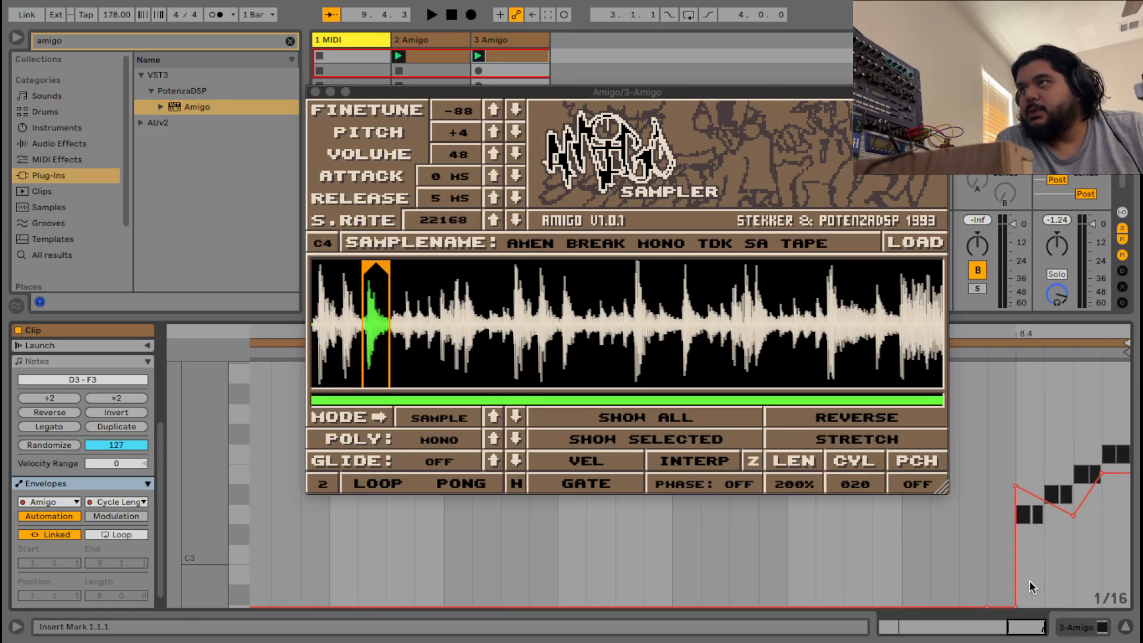
pyautogui.moveTo(1023, 493); pyautogui.dragTo(1017, 489)
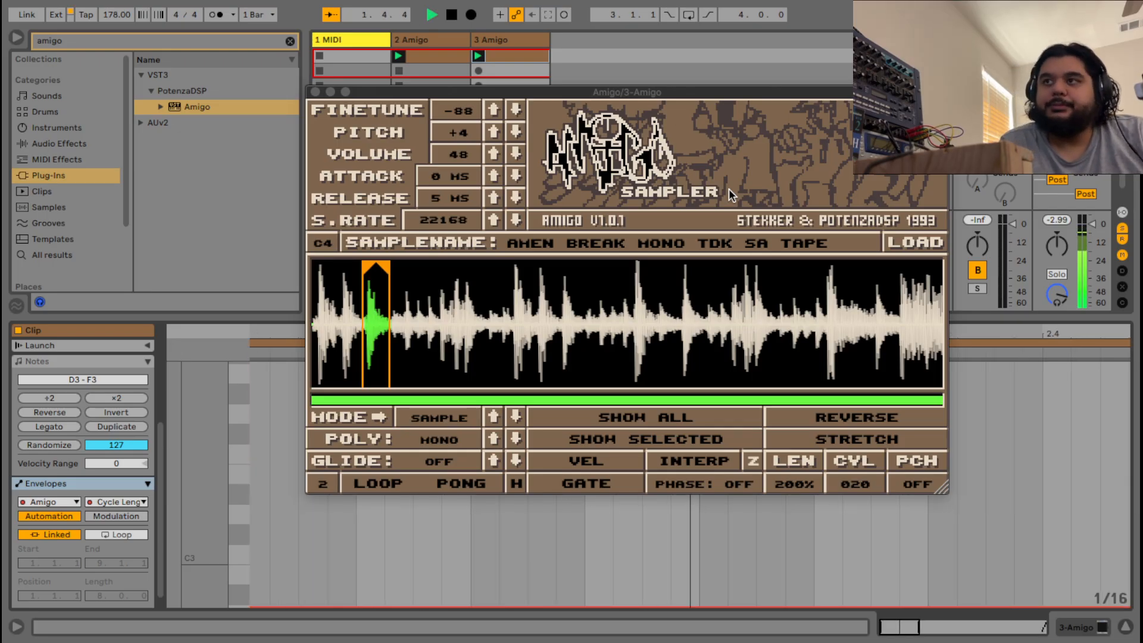
pyautogui.moveTo(906, 628); pyautogui.dragTo(938, 631)
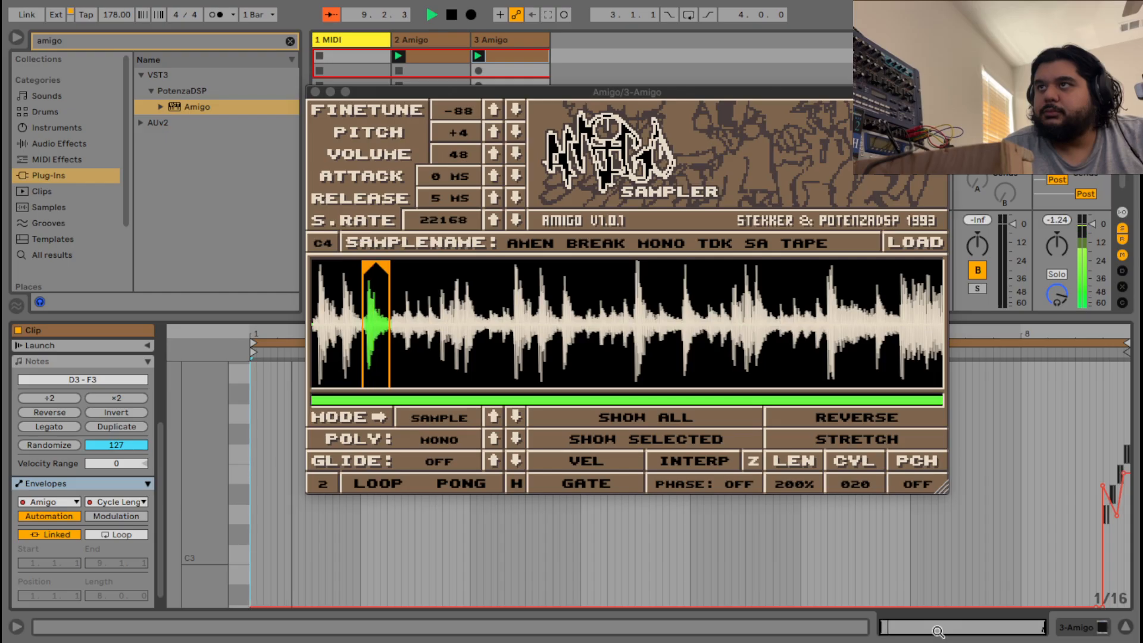
pyautogui.press('space')
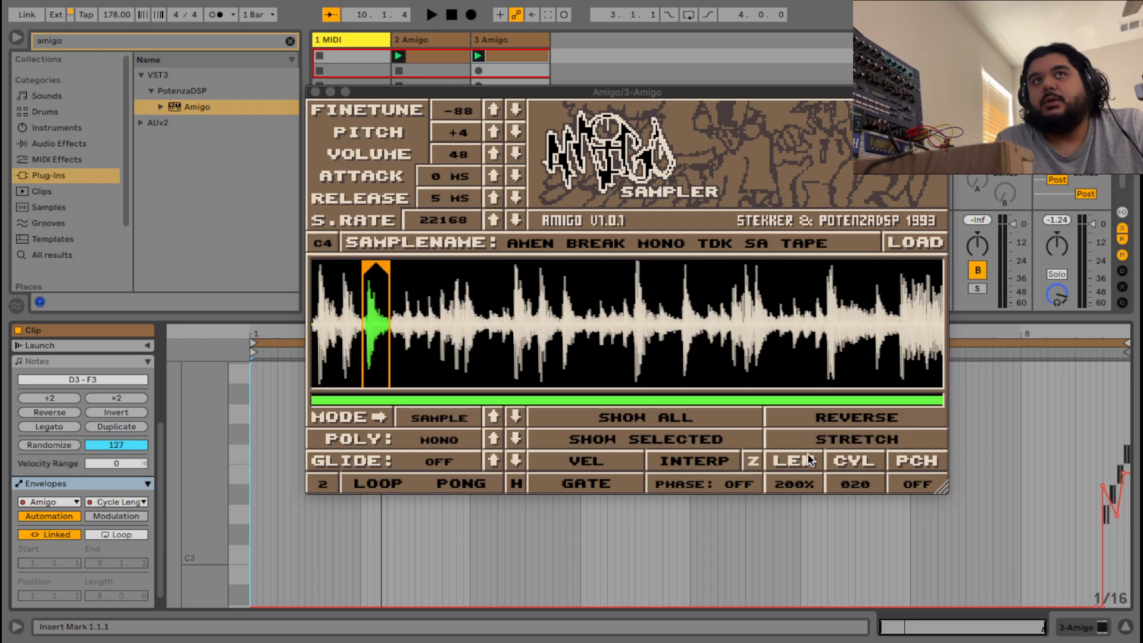
pyautogui.click(143, 504)
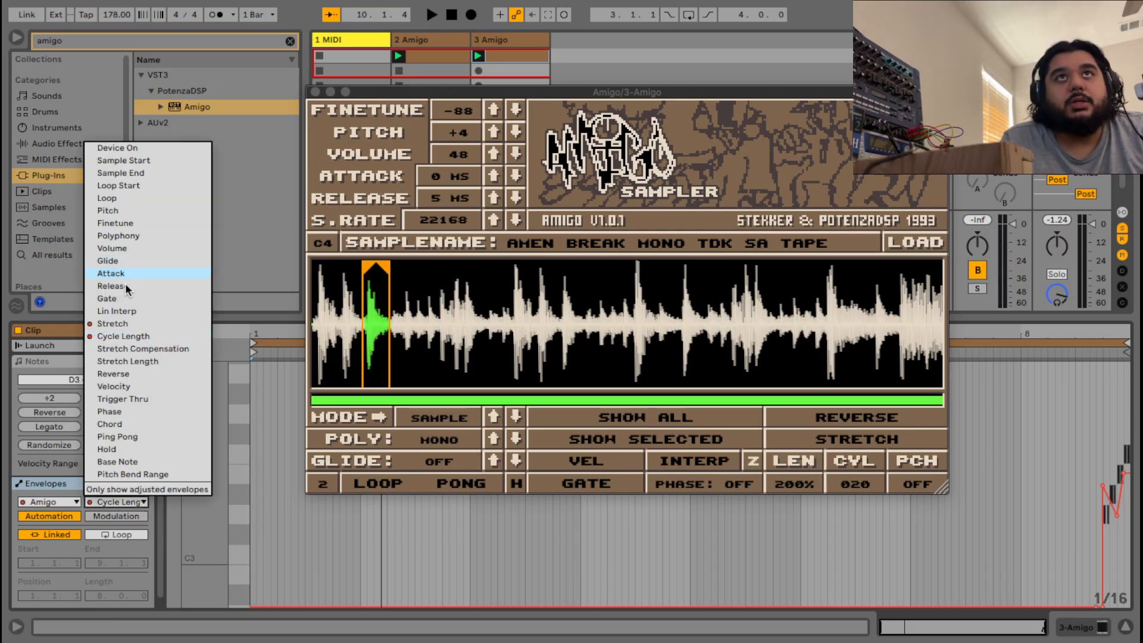
# Automate Stretch Length to hold 200% then jump up to 625% near the clip end, and play it.
pyautogui.click(150, 365)
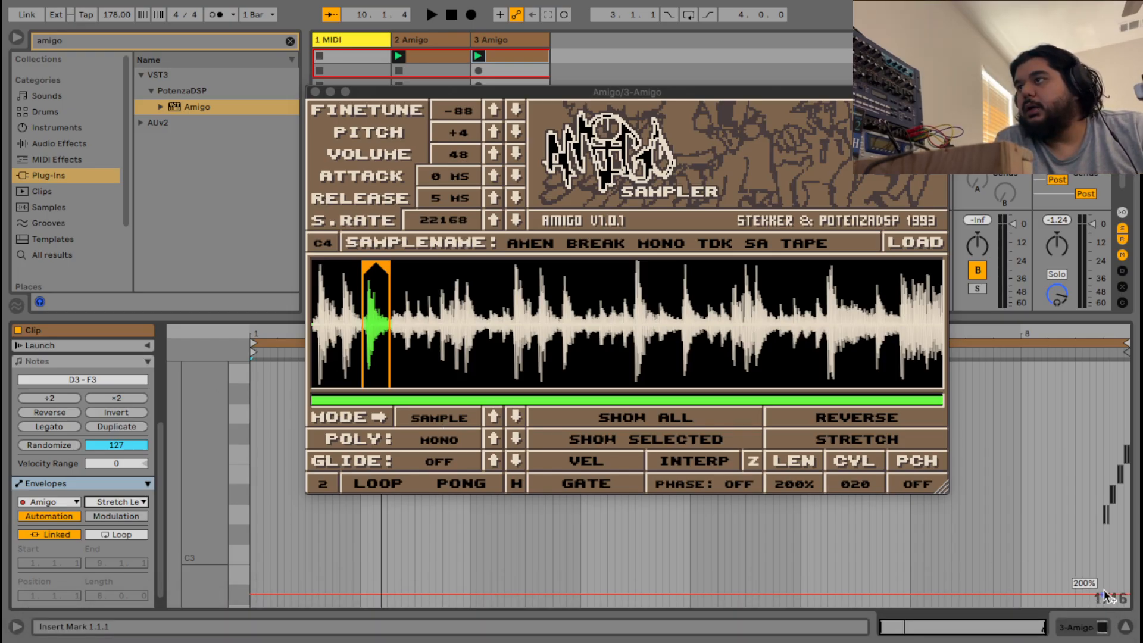
pyautogui.moveTo(1107, 596); pyautogui.dragTo(1116, 533)
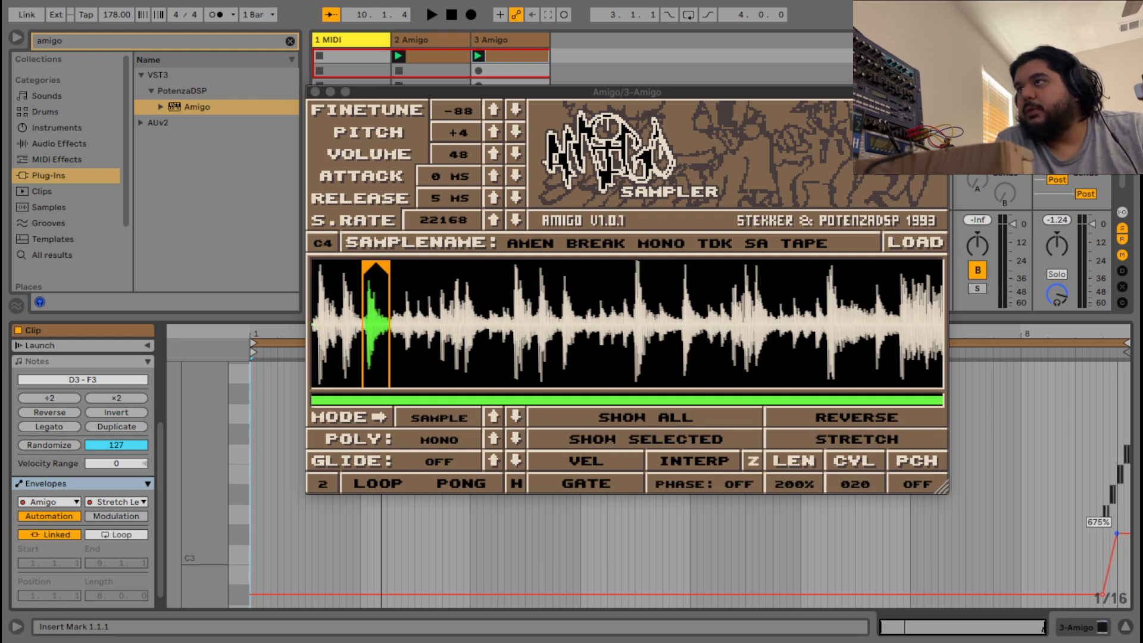
pyautogui.click(1096, 595)
pyautogui.moveTo(1102, 595); pyautogui.dragTo(1102, 555)
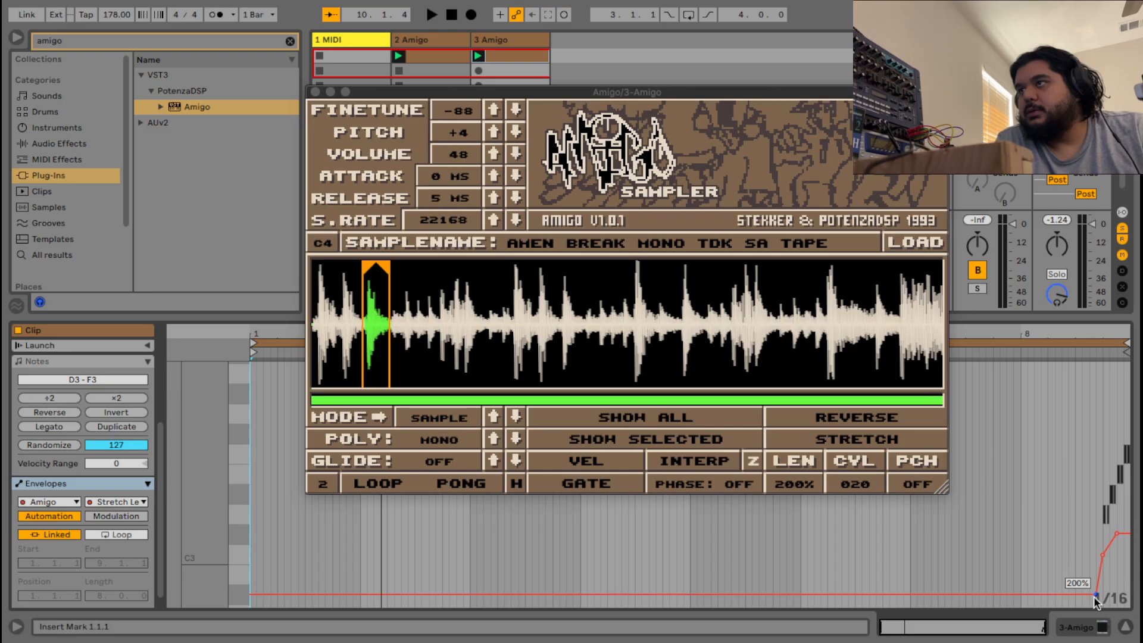
pyautogui.moveTo(1095, 595); pyautogui.dragTo(1102, 595)
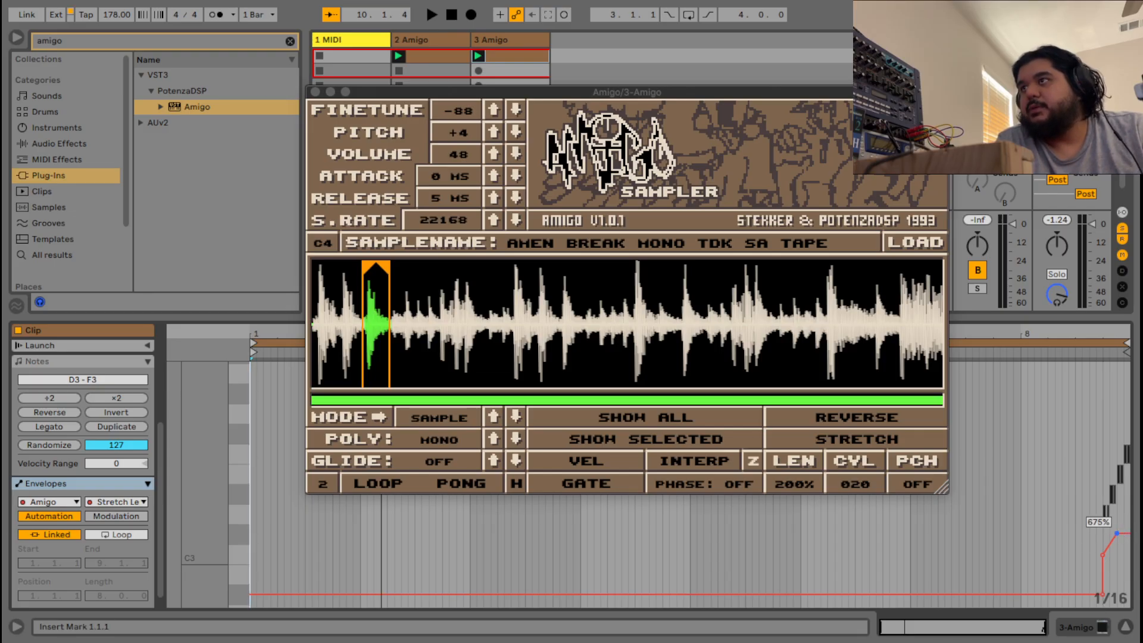
pyautogui.moveTo(1117, 532); pyautogui.dragTo(1117, 520)
pyautogui.press('space')
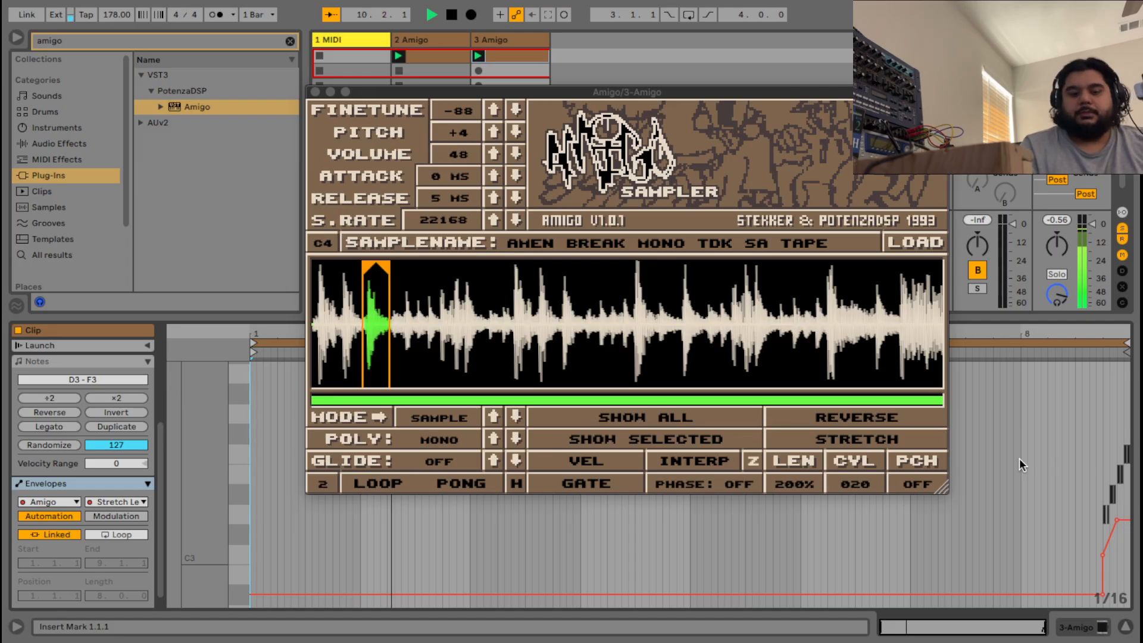
# Close the Amigo window, expand the saved Amigo presets, and reopen track 3's Amigo plugin.
pyautogui.click(314, 92)
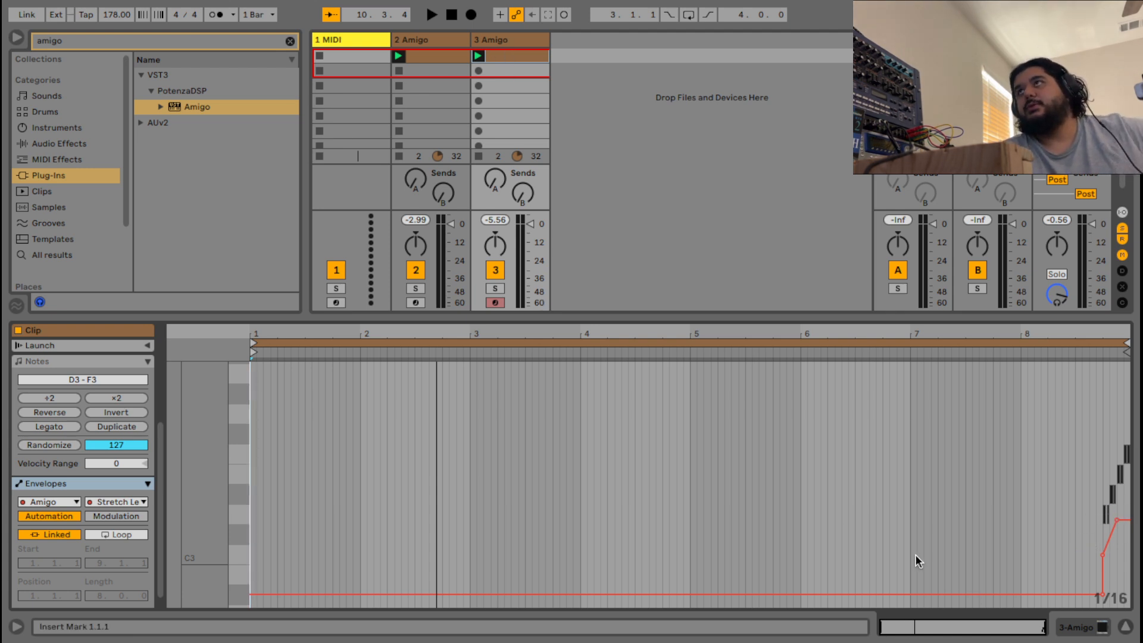
pyautogui.moveTo(928, 1)
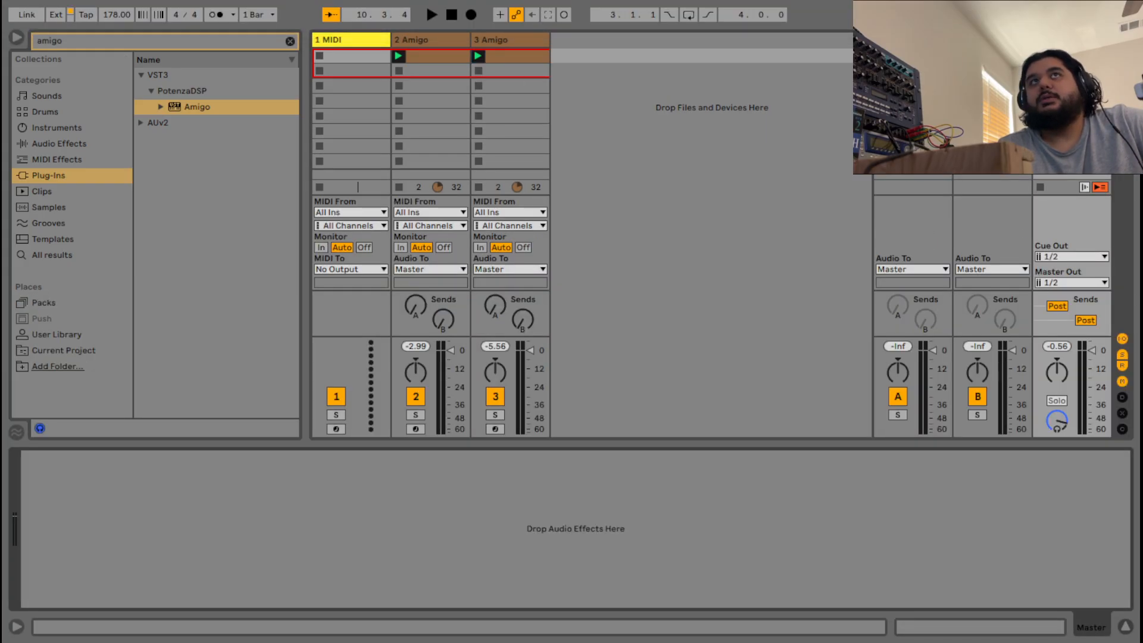
pyautogui.click(160, 107)
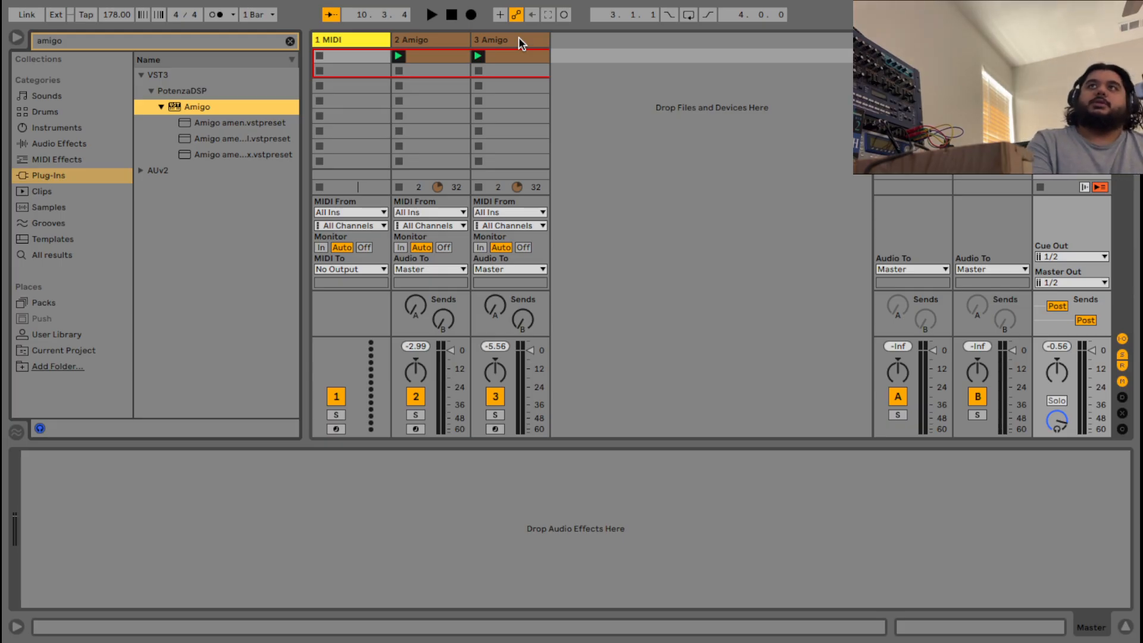
pyautogui.click(519, 40)
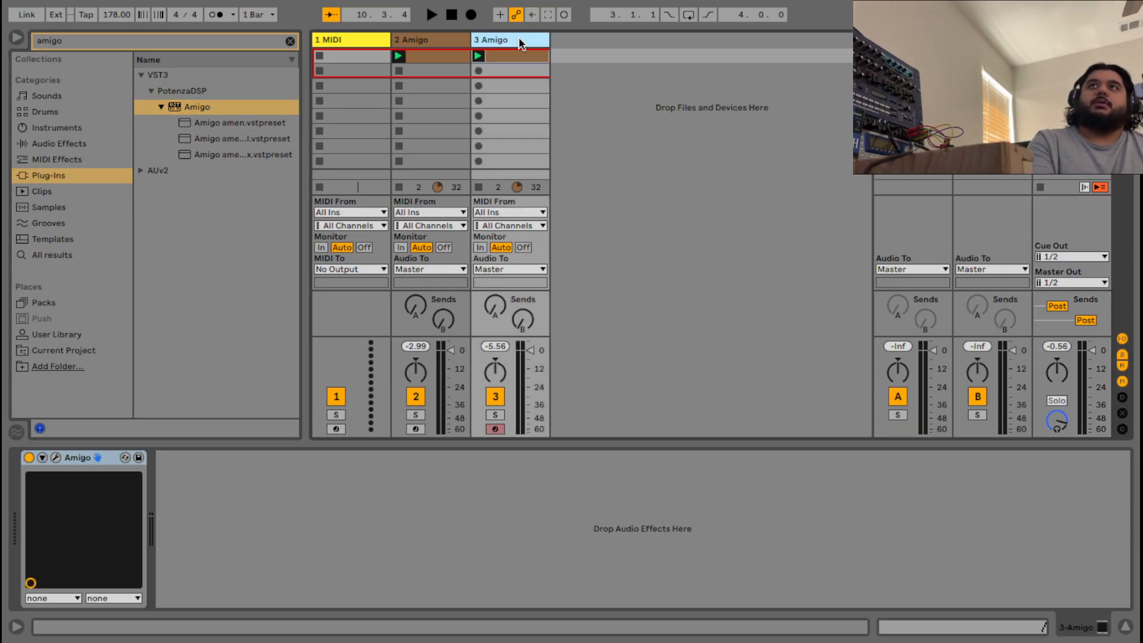
pyautogui.click(55, 457)
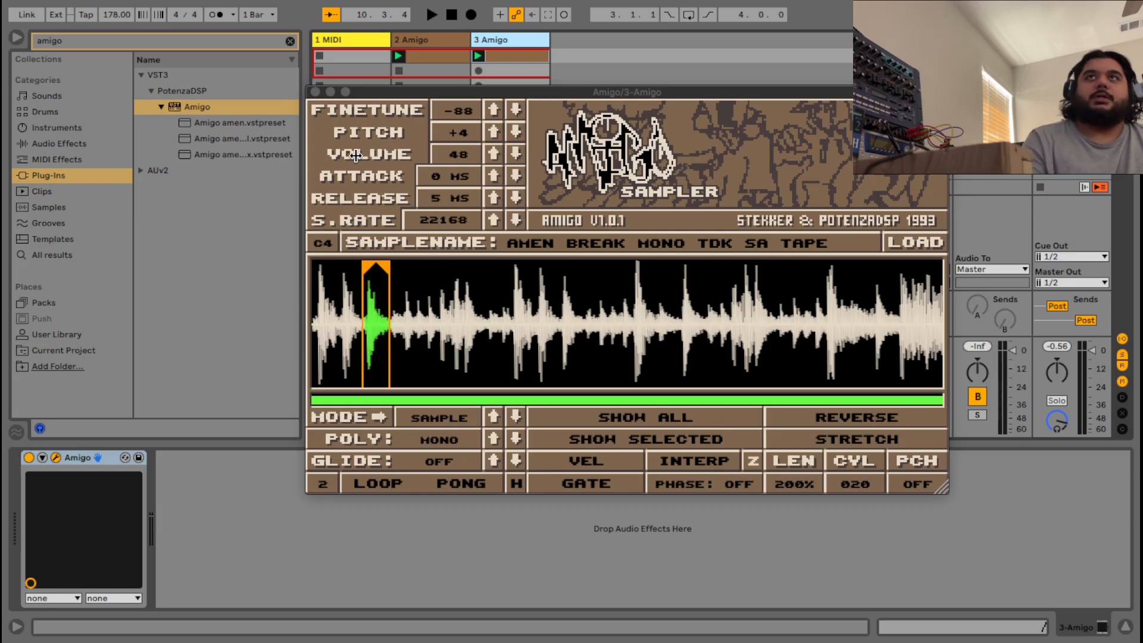
# Search 'noise' in the browser and add Rule Tec Heritage Pro to the Master track.
pyautogui.click(315, 91)
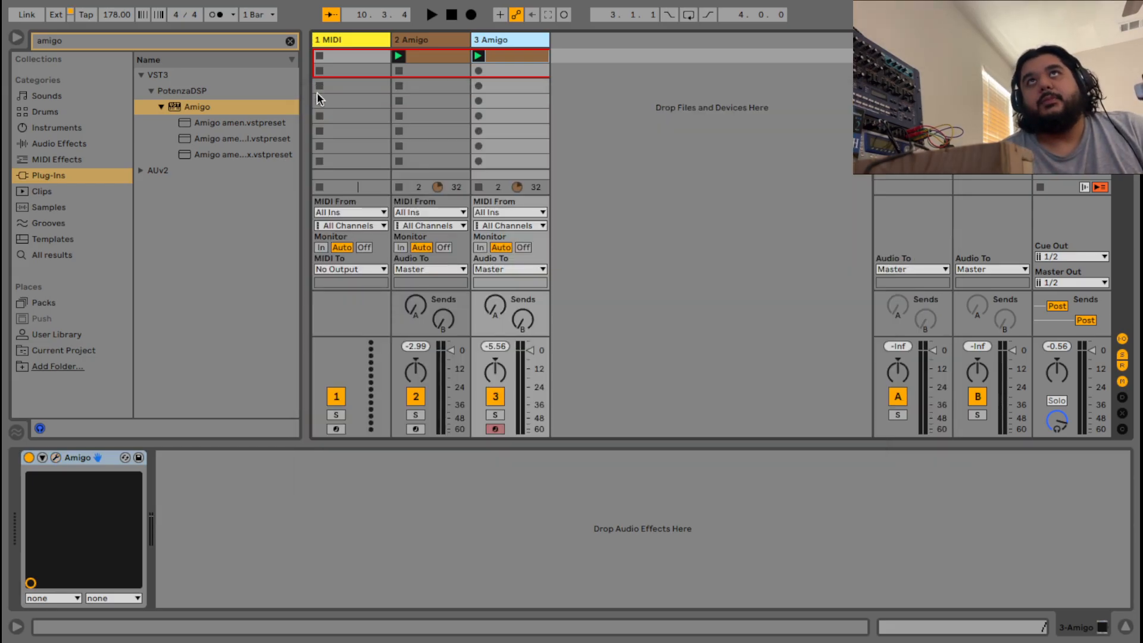
pyautogui.click(427, 40)
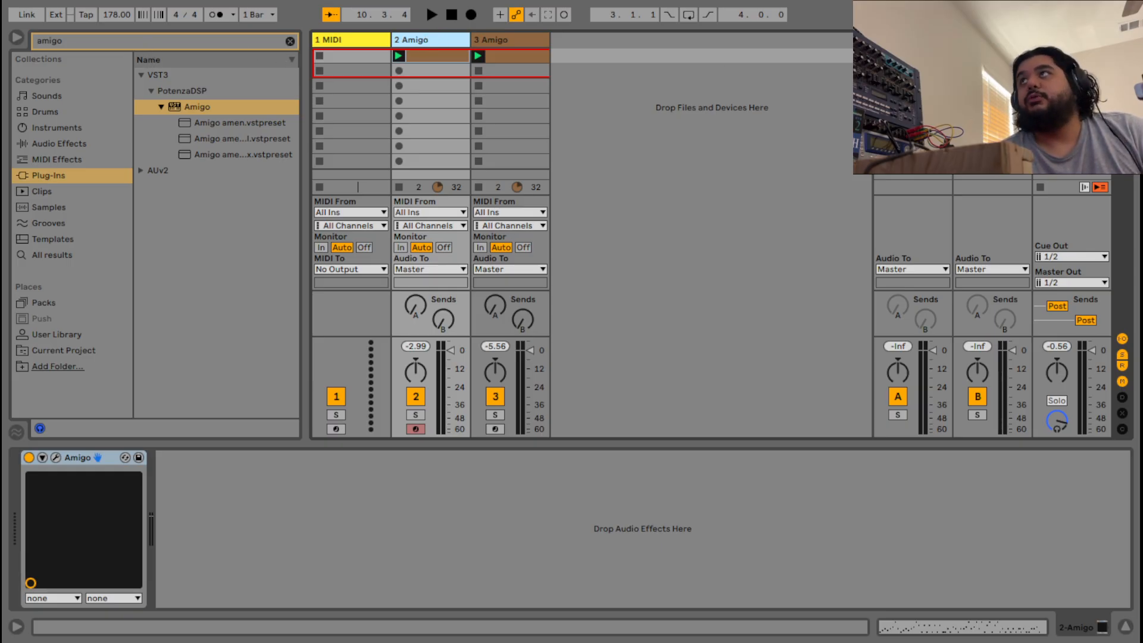
pyautogui.click(1071, 40)
pyautogui.click(76, 44)
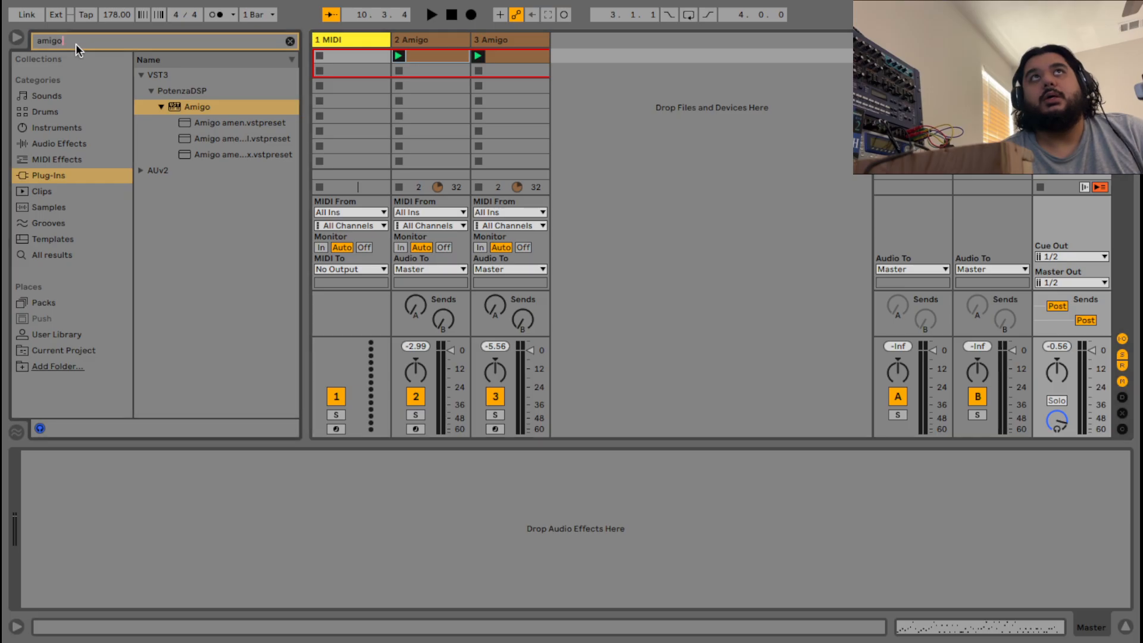
pyautogui.press('BackSpace')
pyautogui.press('BackSpace')
pyautogui.press('BackSpace')
pyautogui.press('BackSpace')
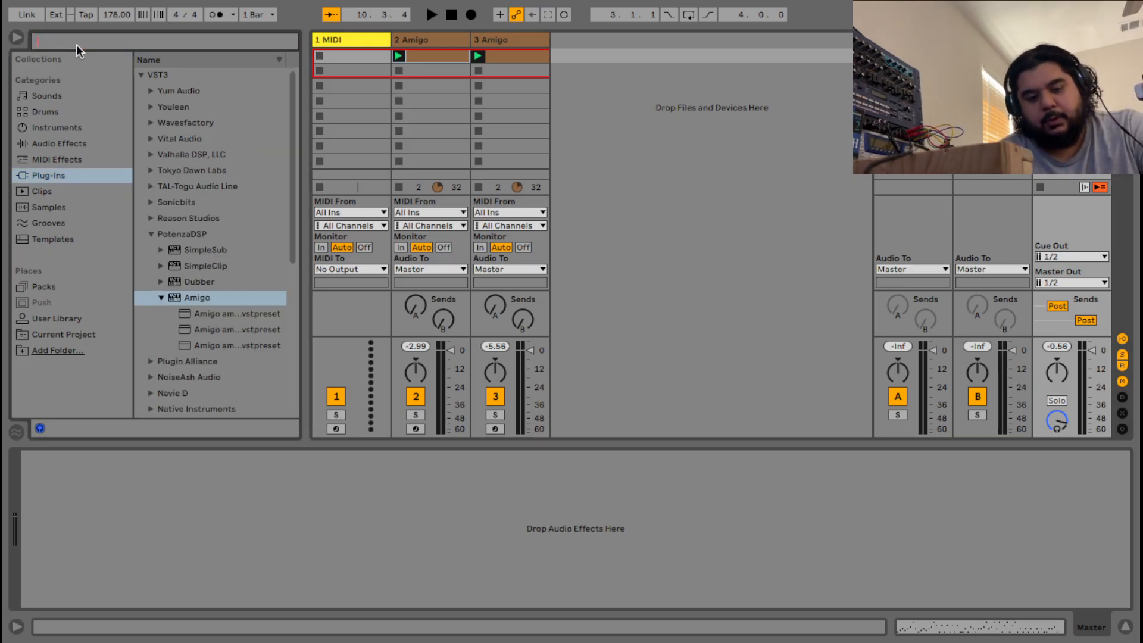
pyautogui.write('nix')
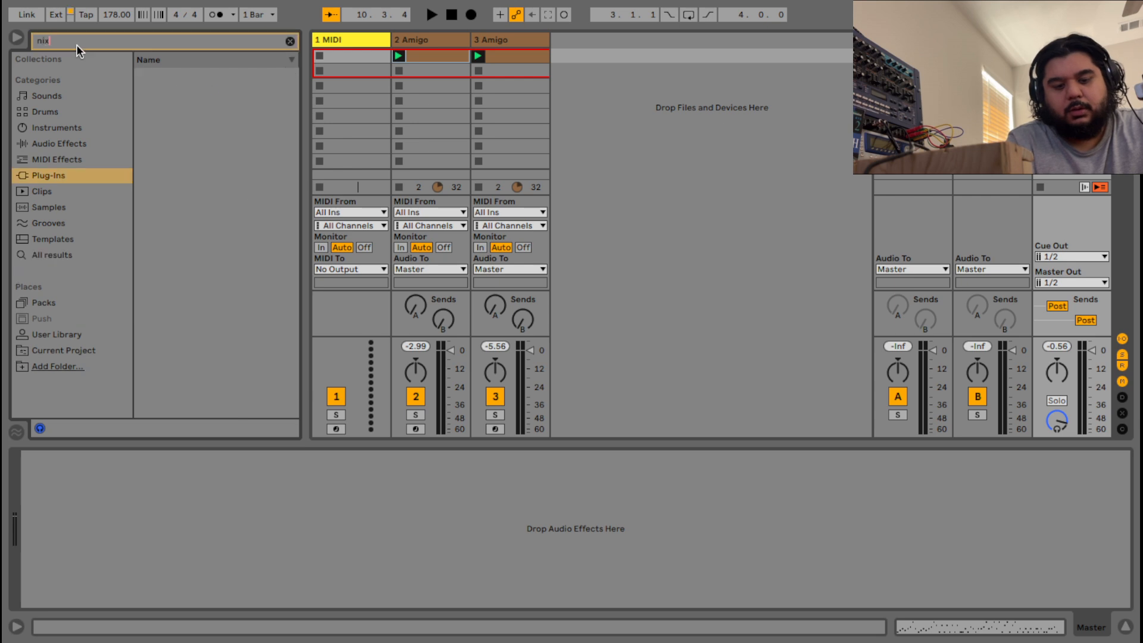
pyautogui.write('e')
pyautogui.press('BackSpace')
pyautogui.press('BackSpace')
pyautogui.press('BackSpace')
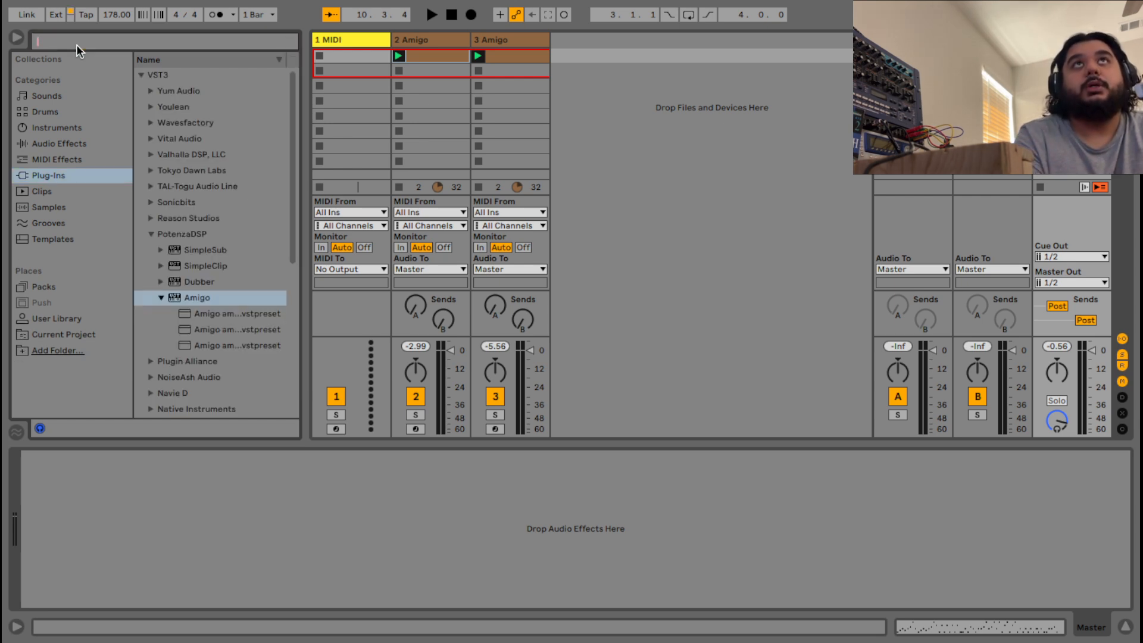
pyautogui.write('oise')
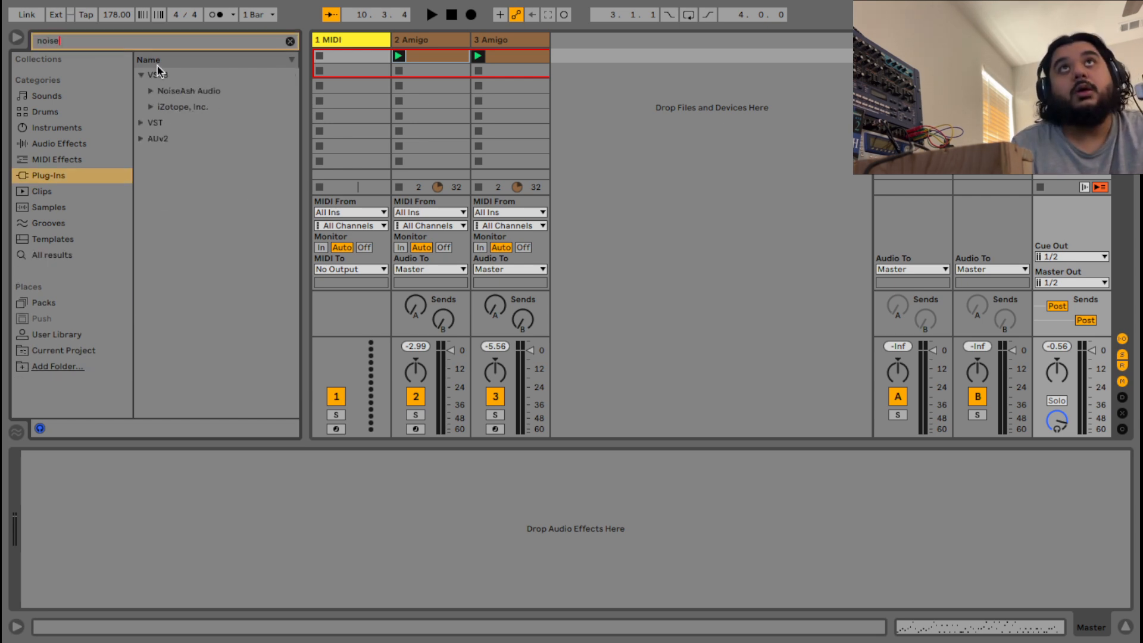
pyautogui.click(150, 91)
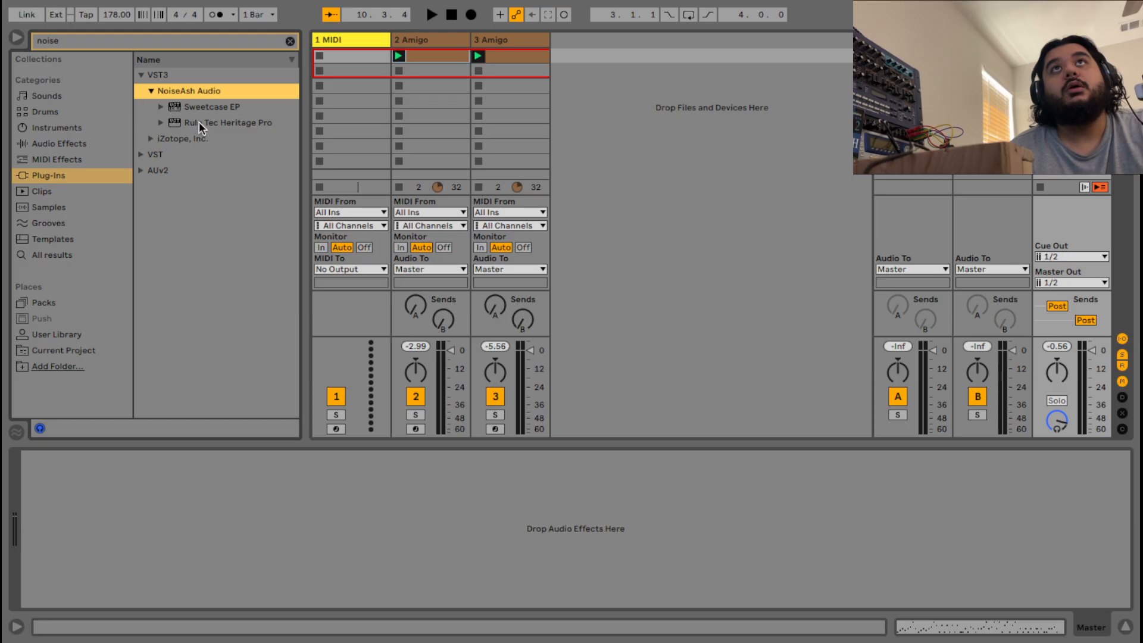
pyautogui.moveTo(198, 121); pyautogui.dragTo(547, 368)
# Raise the Heritage Pro's gain and high boost, and set its high frequency to 12 kHz.
pyautogui.click(57, 458)
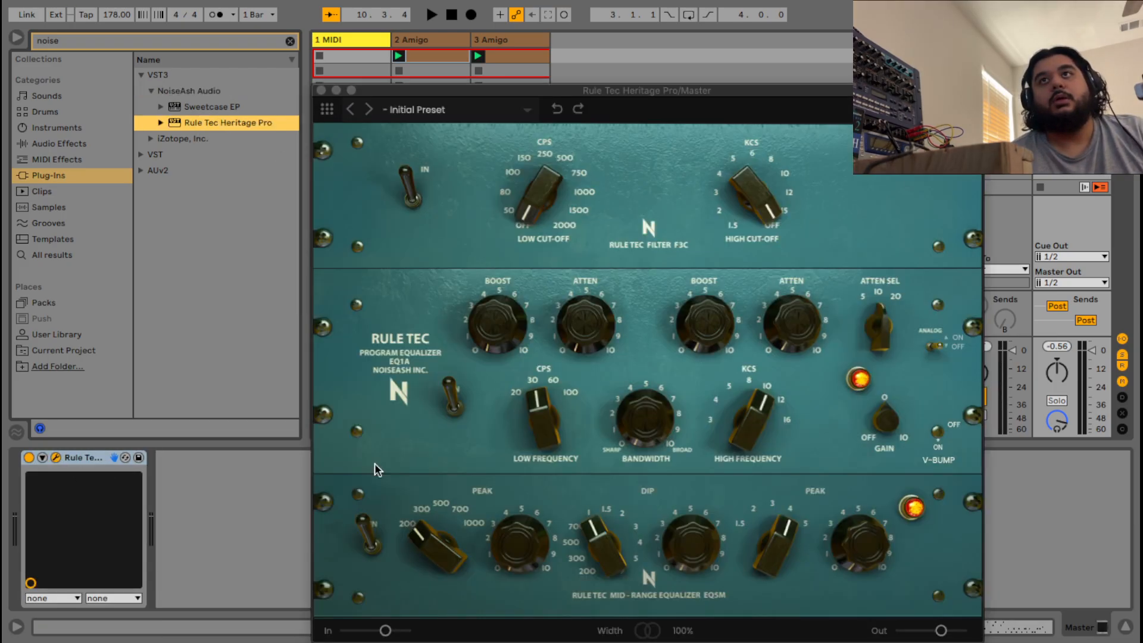
pyautogui.moveTo(886, 424); pyautogui.dragTo(887, 418)
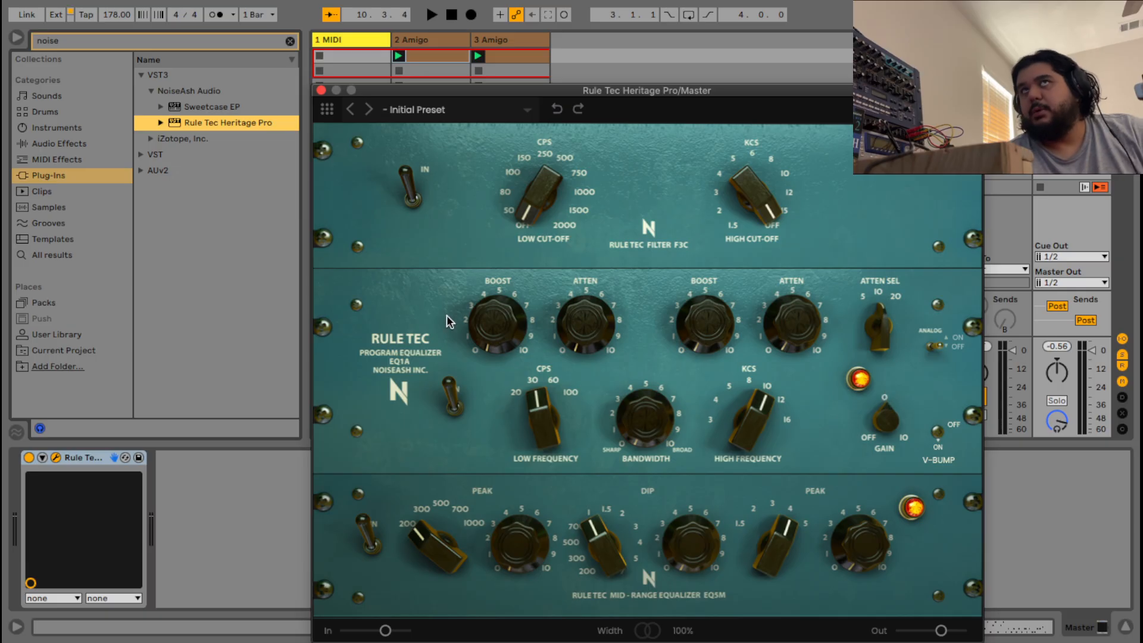
pyautogui.moveTo(702, 319); pyautogui.dragTo(703, 286)
pyautogui.moveTo(760, 414); pyautogui.dragTo(767, 392)
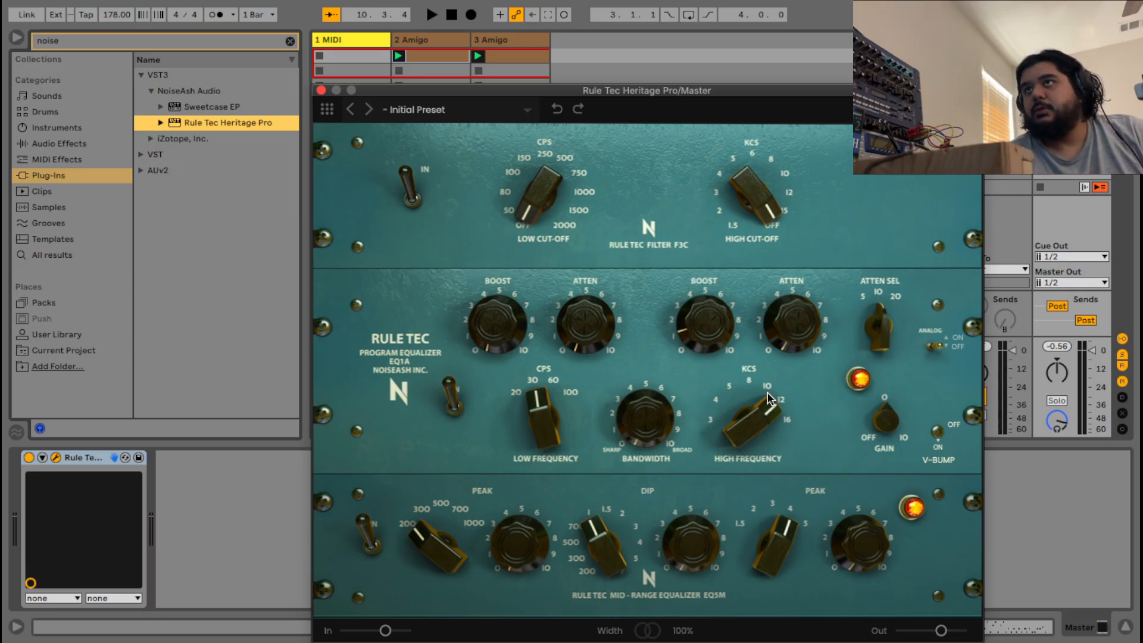
# Close the Rule Tec window and delete the empty MIDI track while the song plays.
pyautogui.click(321, 90)
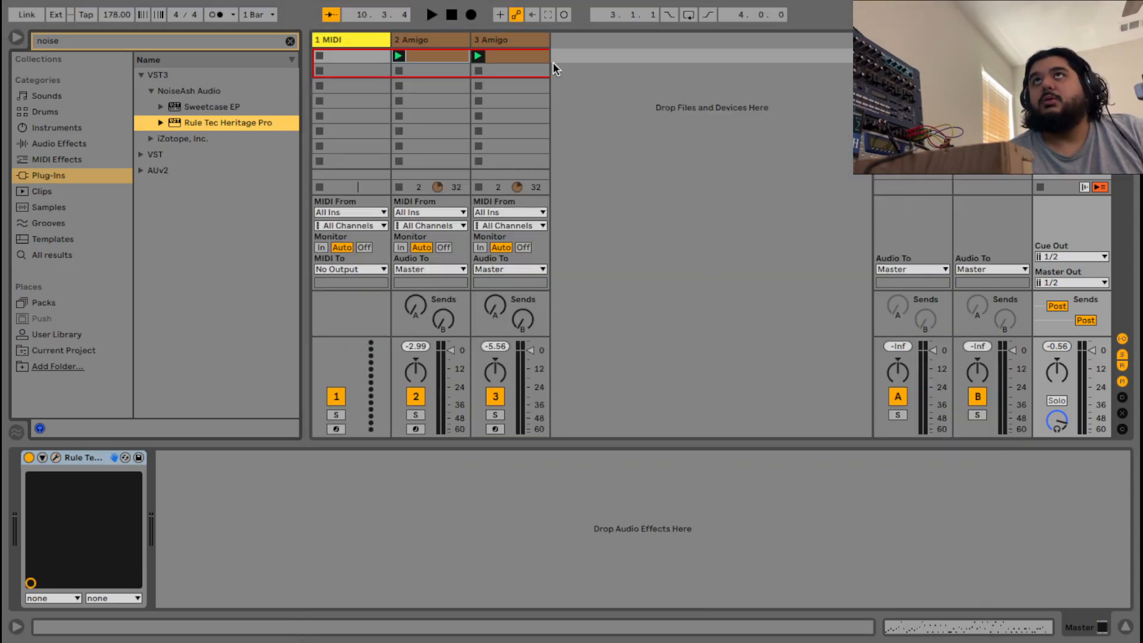
pyautogui.click(450, 16)
pyautogui.click(436, 14)
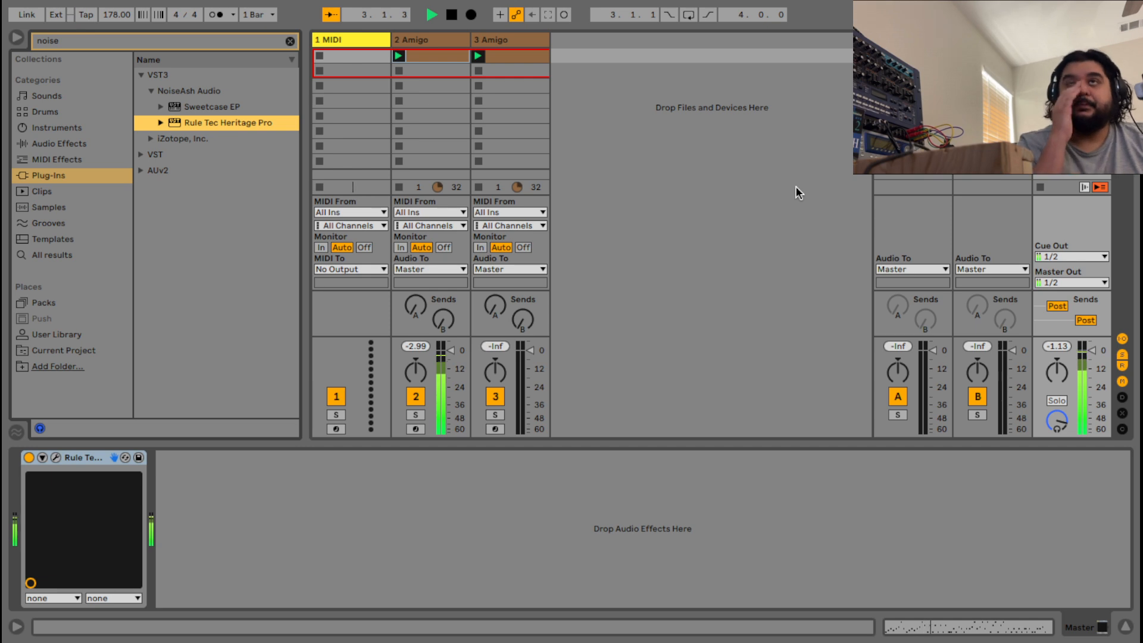
pyautogui.click(446, 42)
pyautogui.rightClick(377, 42)
pyautogui.click(405, 95)
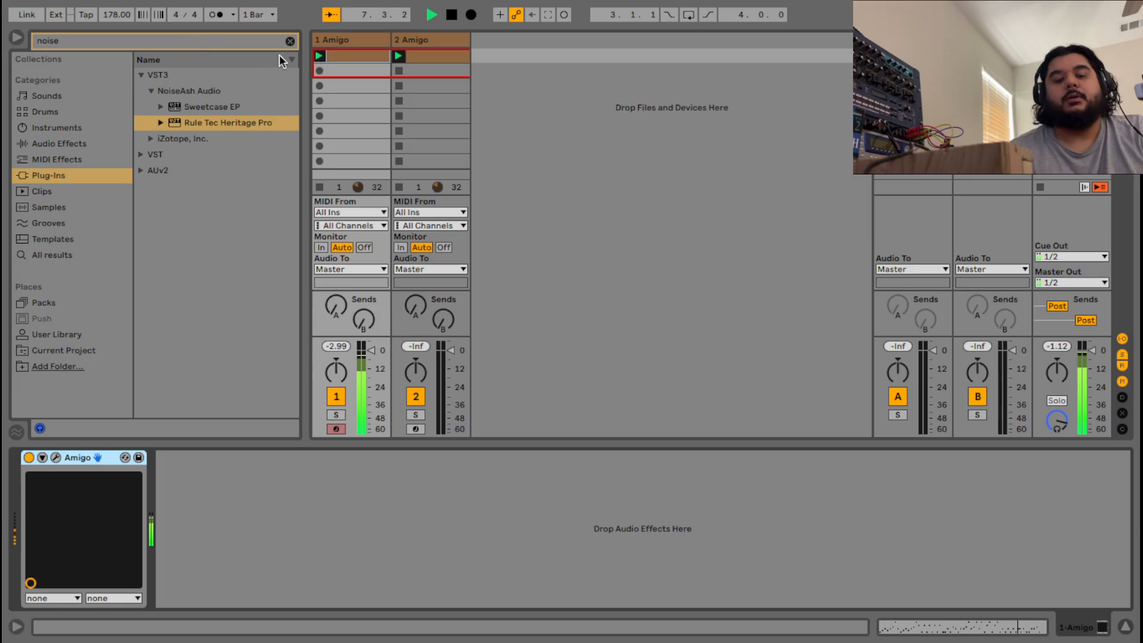
pyautogui.press('space')
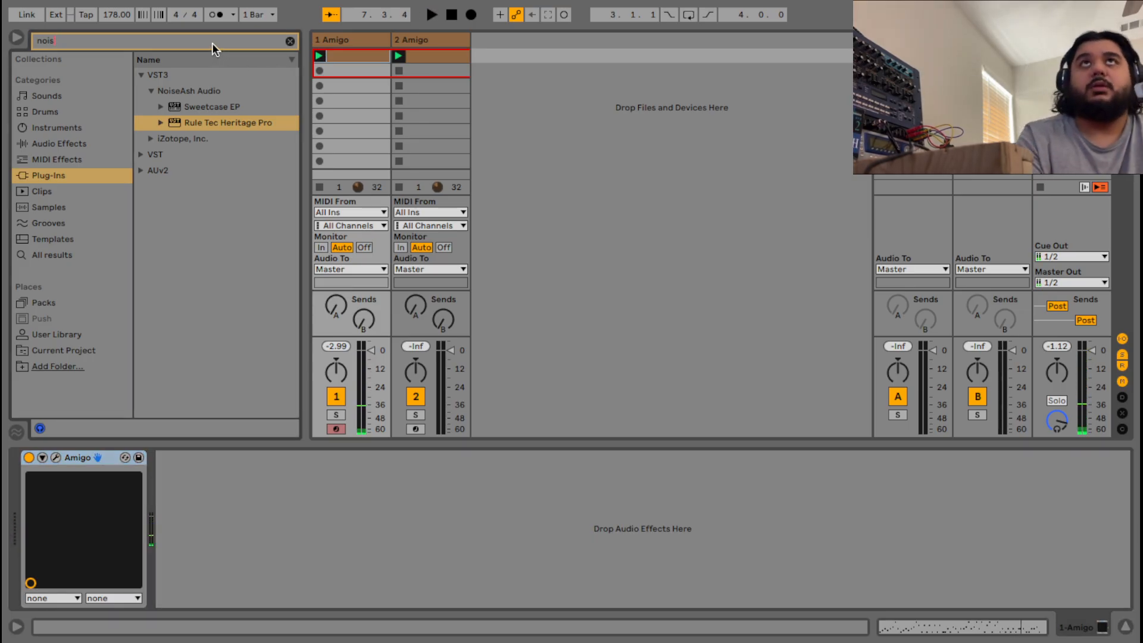
# Load bx_blackdist2 from Plug-Ins > AUv2 > Plugin Alliance after Amigo on the first track.
pyautogui.click(212, 43)
pyautogui.write('dis')
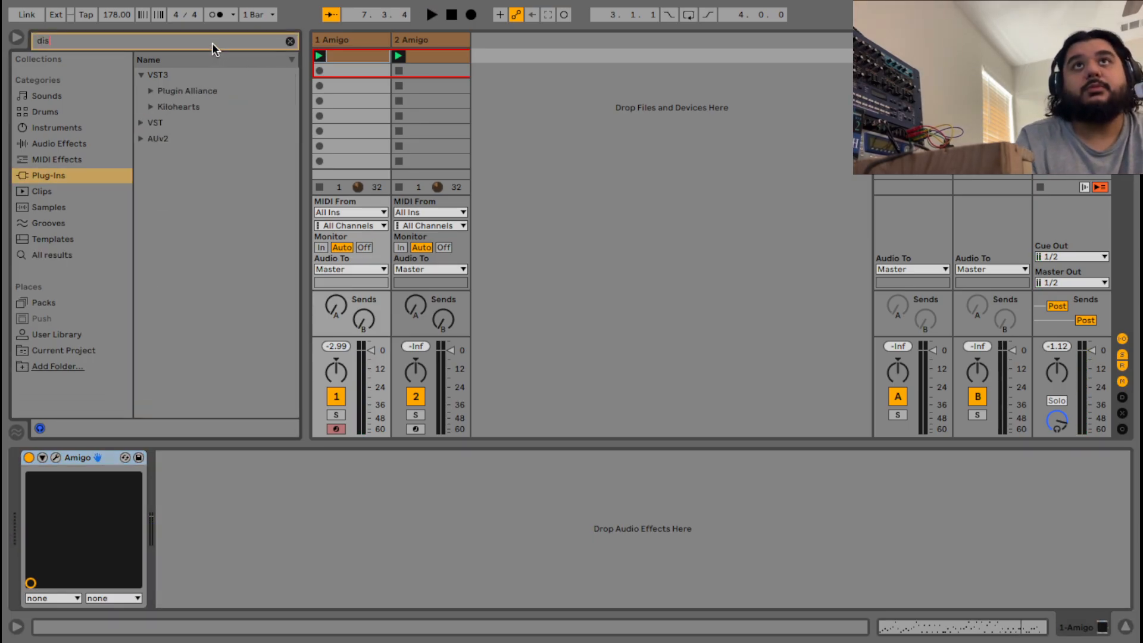
pyautogui.click(141, 120)
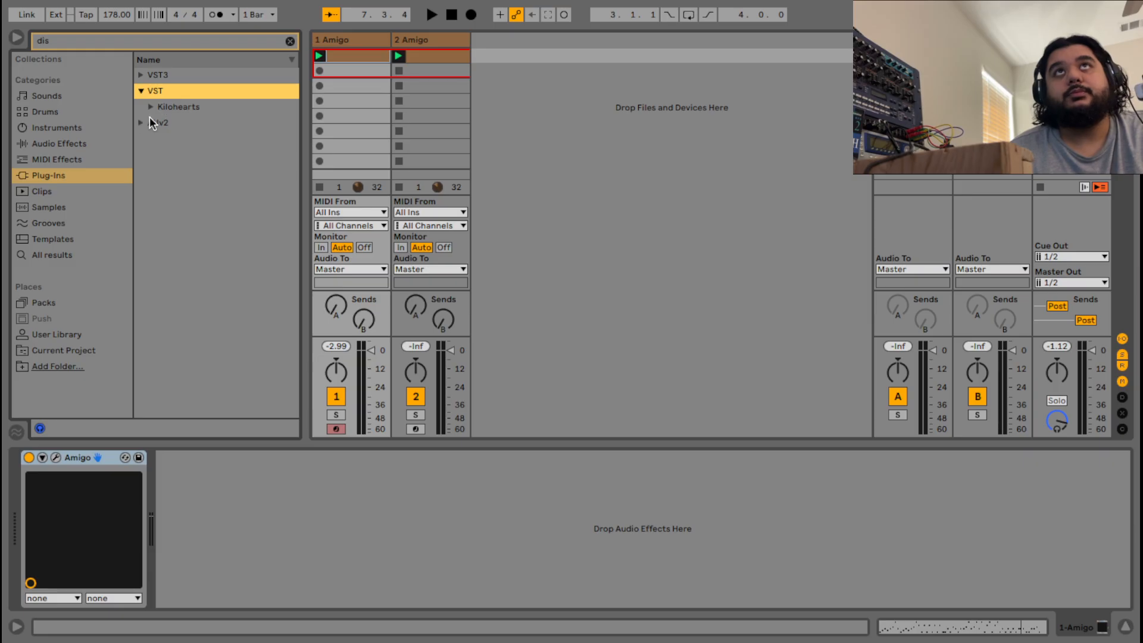
pyautogui.click(143, 118)
pyautogui.click(151, 123)
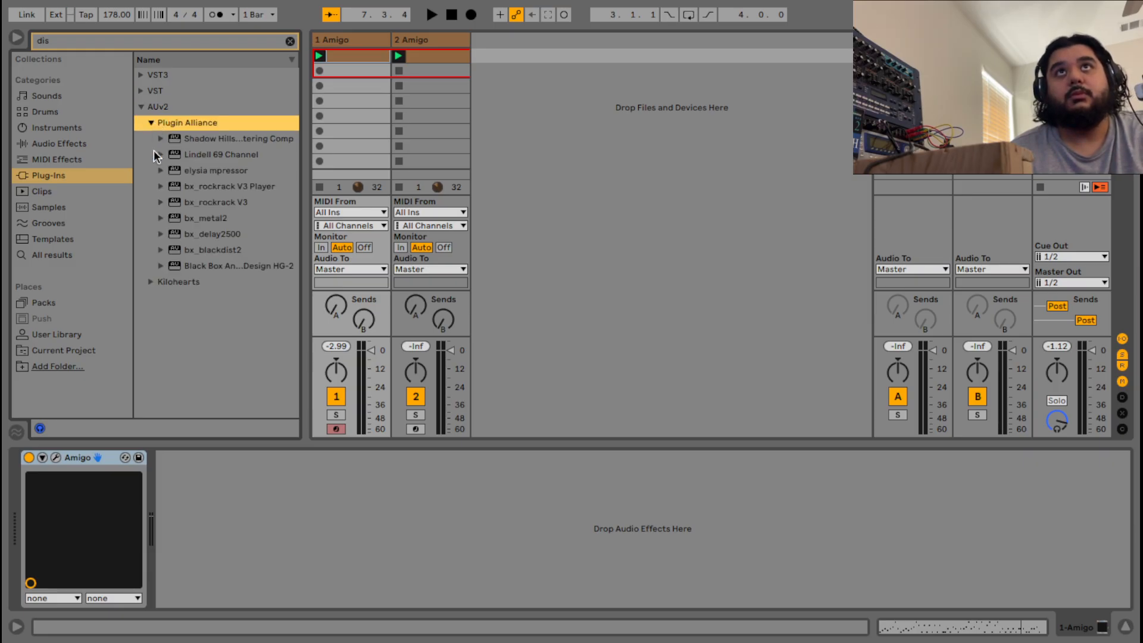
pyautogui.doubleClick(195, 249)
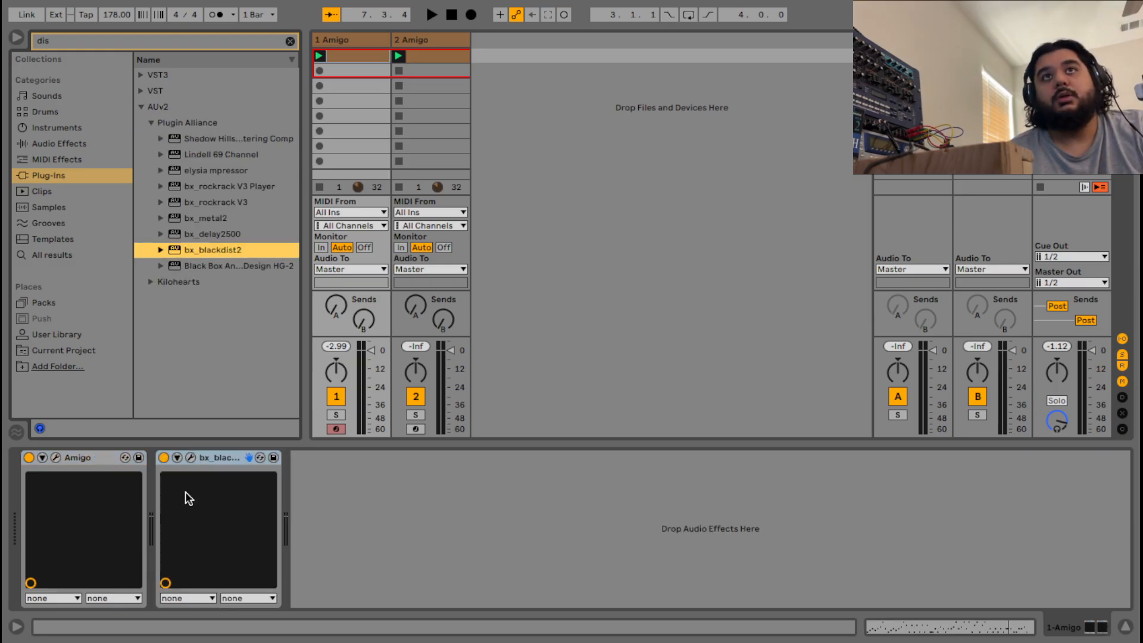
# Adjust bx_blackdist2's Distortion, Filter and Volume knobs during playback, then clear the browser search.
pyautogui.press('space')
pyautogui.click(191, 458)
pyautogui.moveTo(388, 220); pyautogui.dragTo(384, 290)
pyautogui.moveTo(456, 197); pyautogui.dragTo(462, 244)
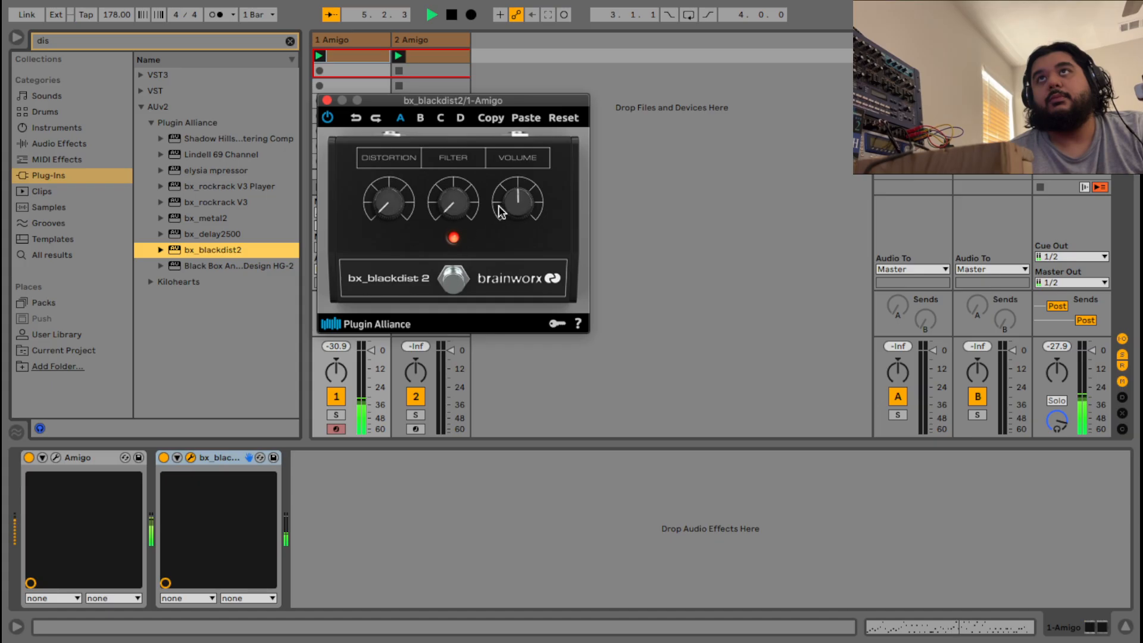
pyautogui.moveTo(513, 215); pyautogui.dragTo(522, 163)
pyautogui.moveTo(388, 200); pyautogui.dragTo(436, 124)
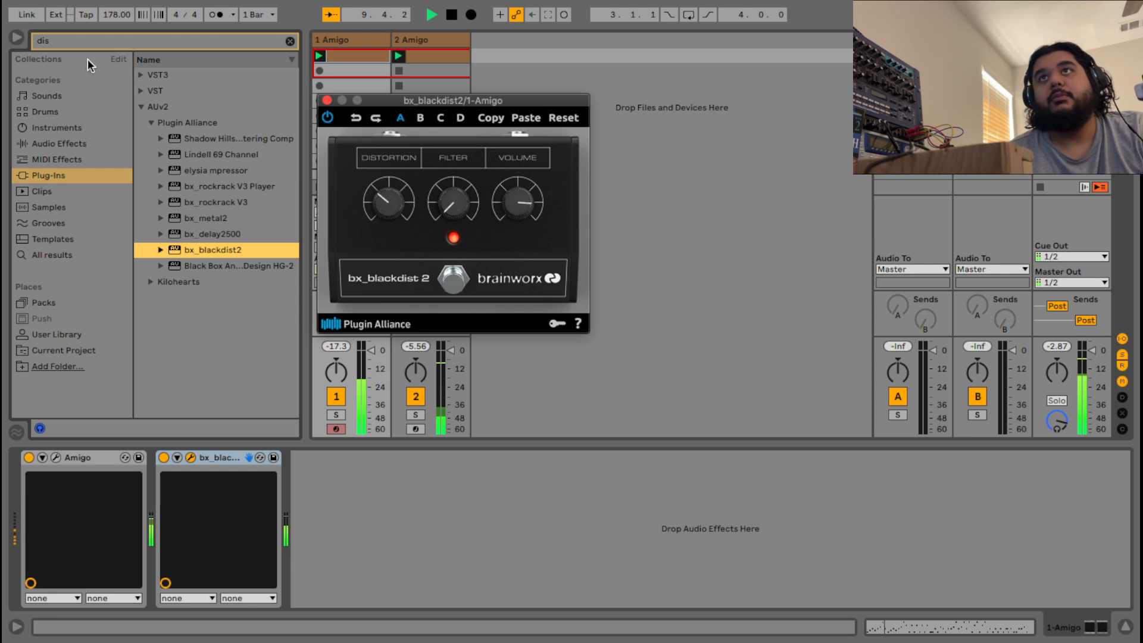
pyautogui.click(84, 44)
pyautogui.press('BackSpace')
pyautogui.press('BackSpace')
pyautogui.press('BackSpace')
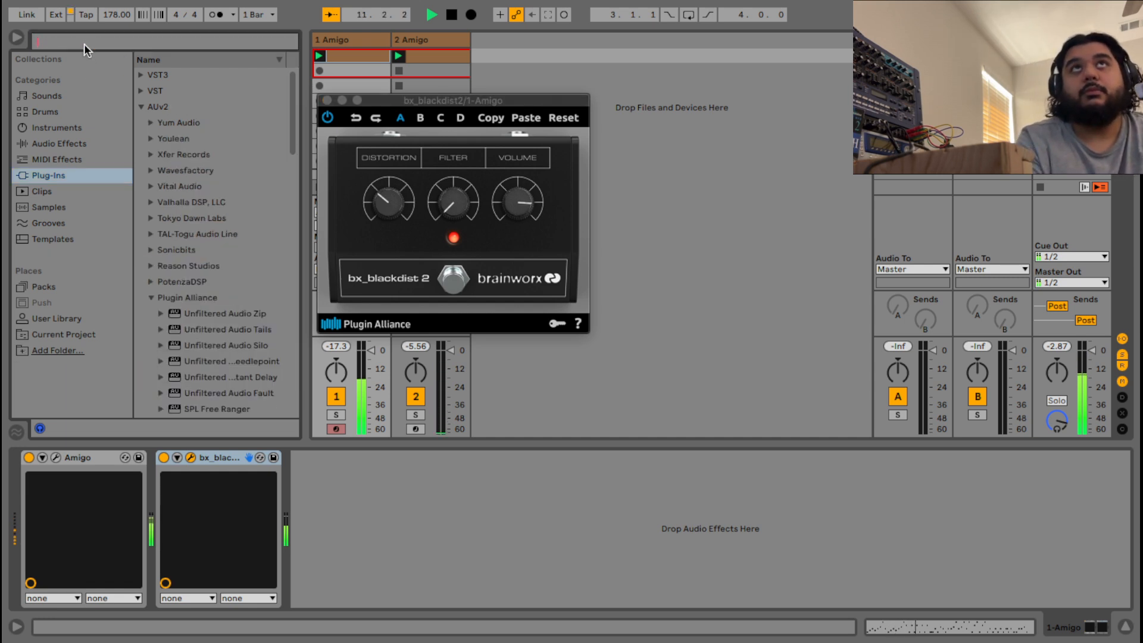
# Search '254' and add the Lindell 254E compressor after bx_blackdist2, then close both plug-in windows.
pyautogui.write('254')
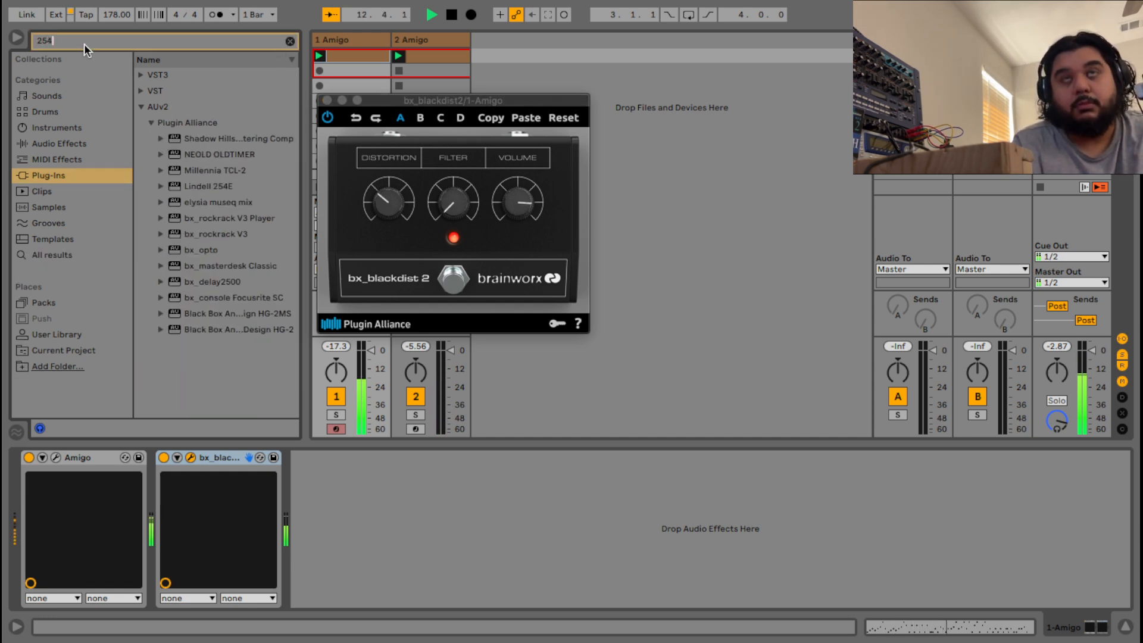
pyautogui.doubleClick(205, 136)
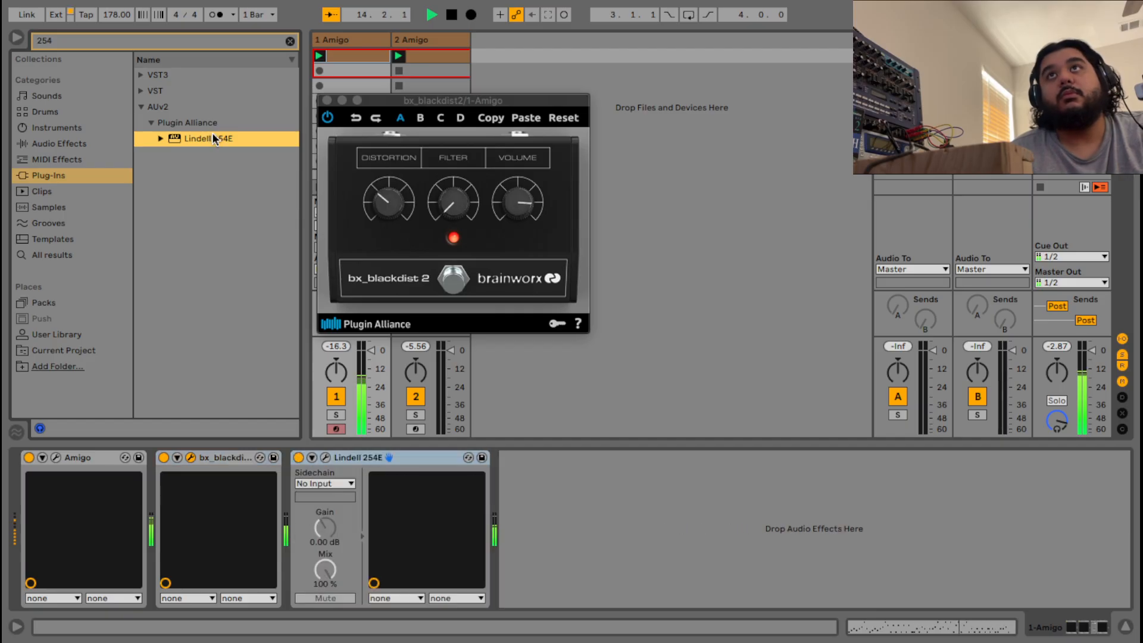
pyautogui.click(327, 457)
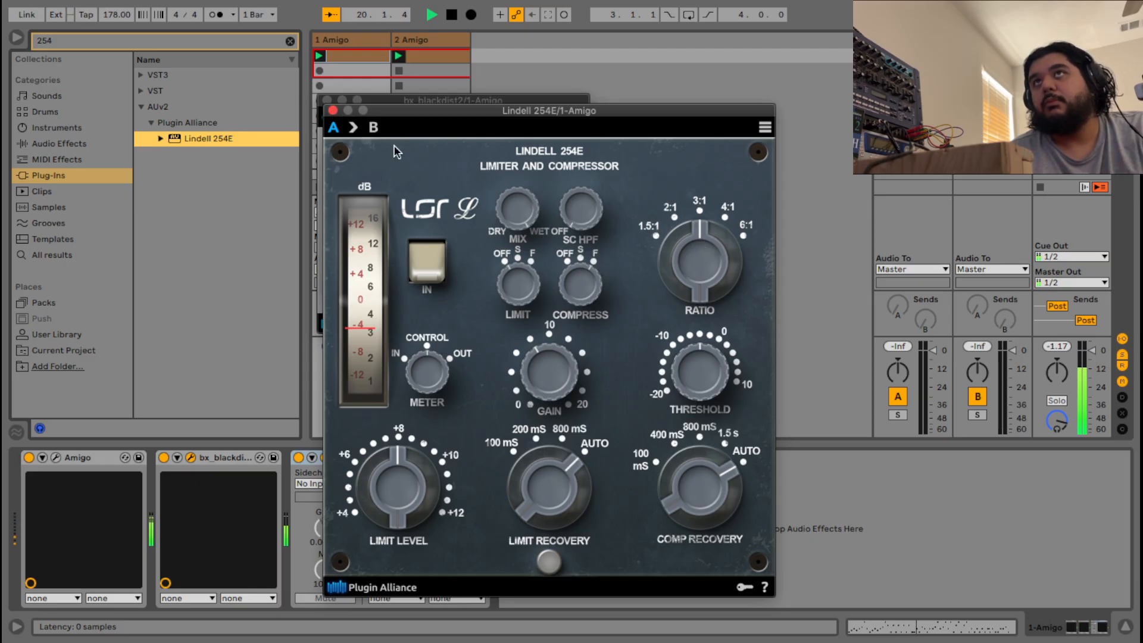
pyautogui.click(333, 110)
pyautogui.click(326, 100)
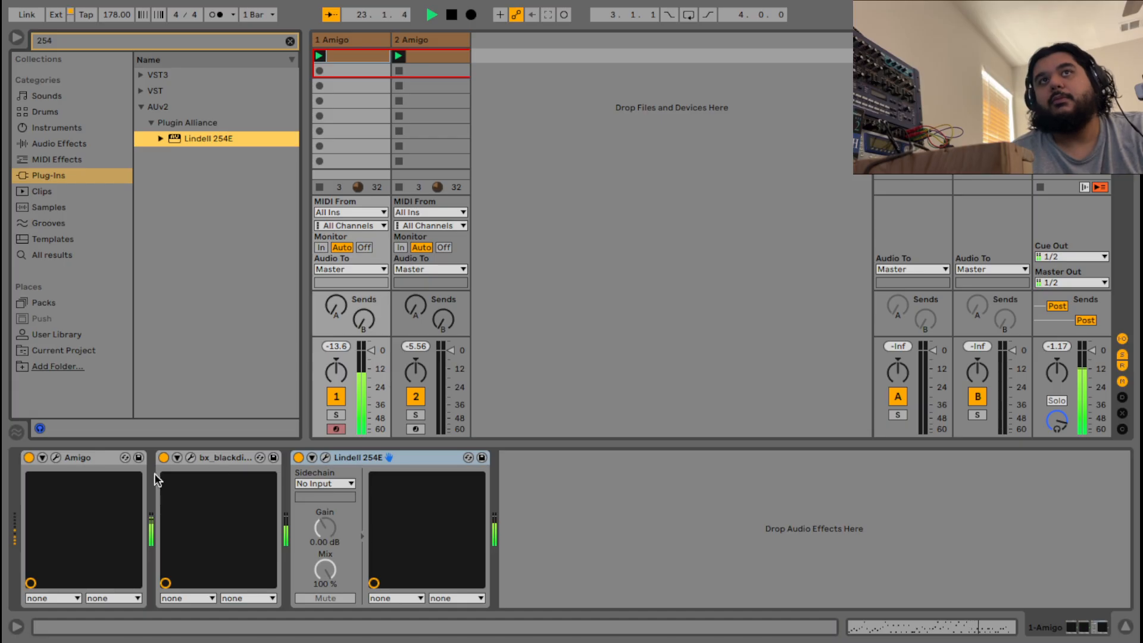
# Switch off the bx_blackdist2 device and bring up the Amigo sampler window.
pyautogui.click(163, 458)
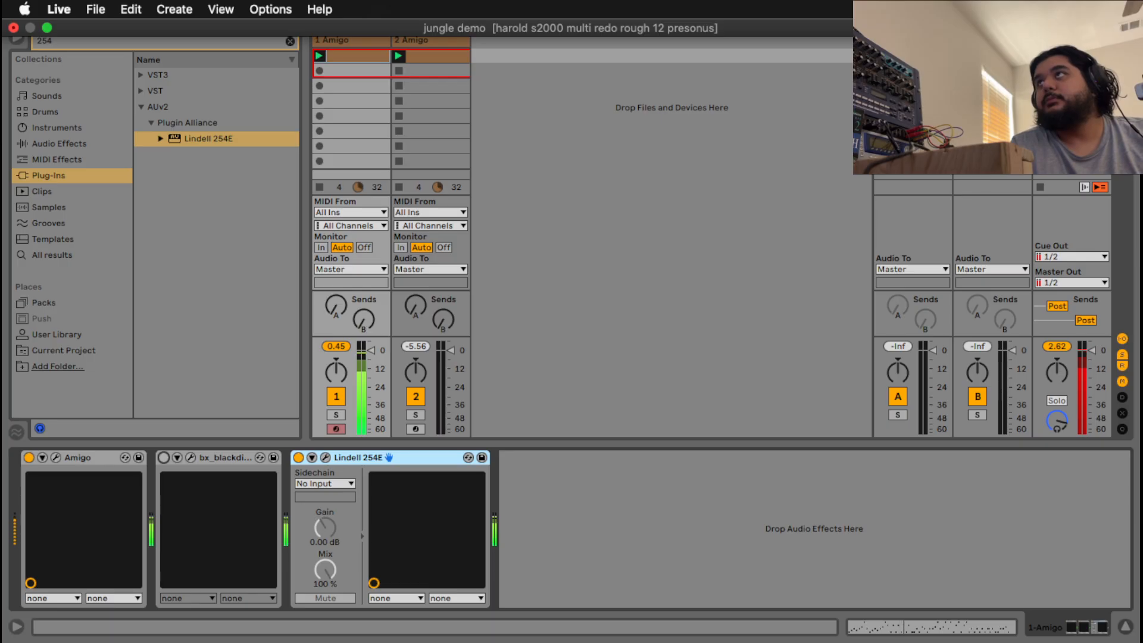
pyautogui.press('Tab')
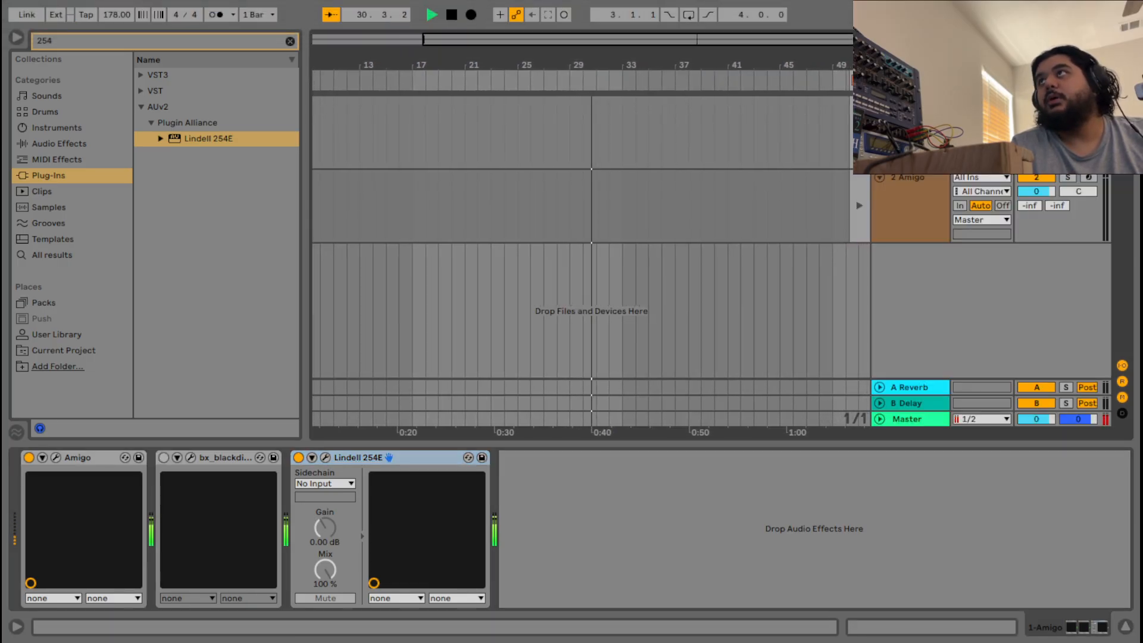
pyautogui.press('Tab')
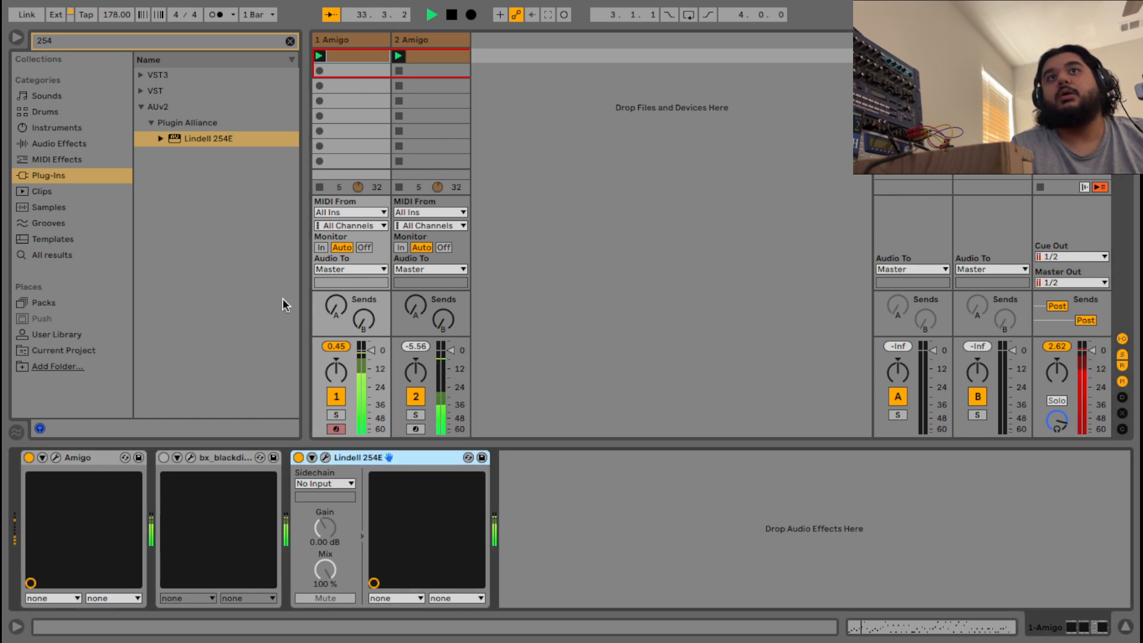
pyautogui.click(56, 456)
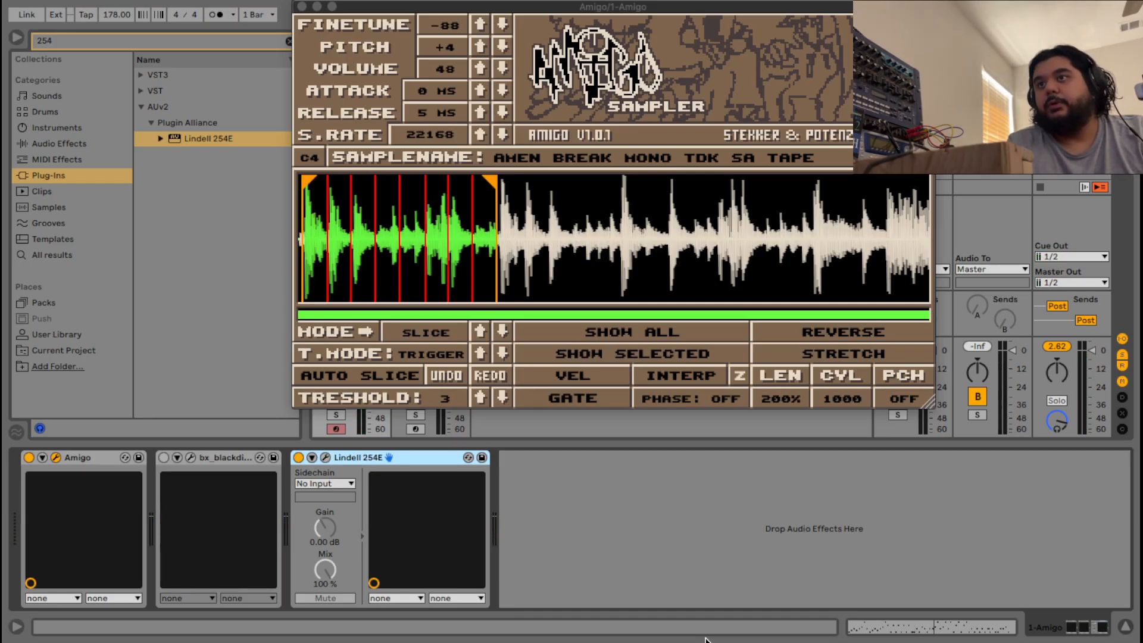
# Mute the h4 audio source in OBS and return to Ableton Live.
pyautogui.moveTo(731, 622)
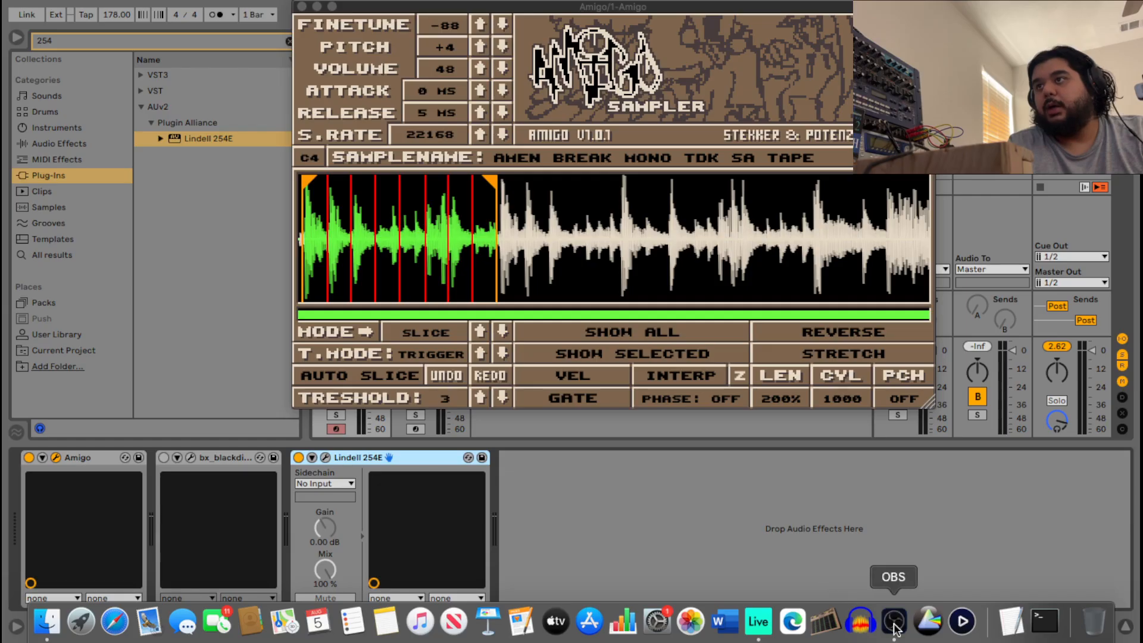
pyautogui.click(894, 620)
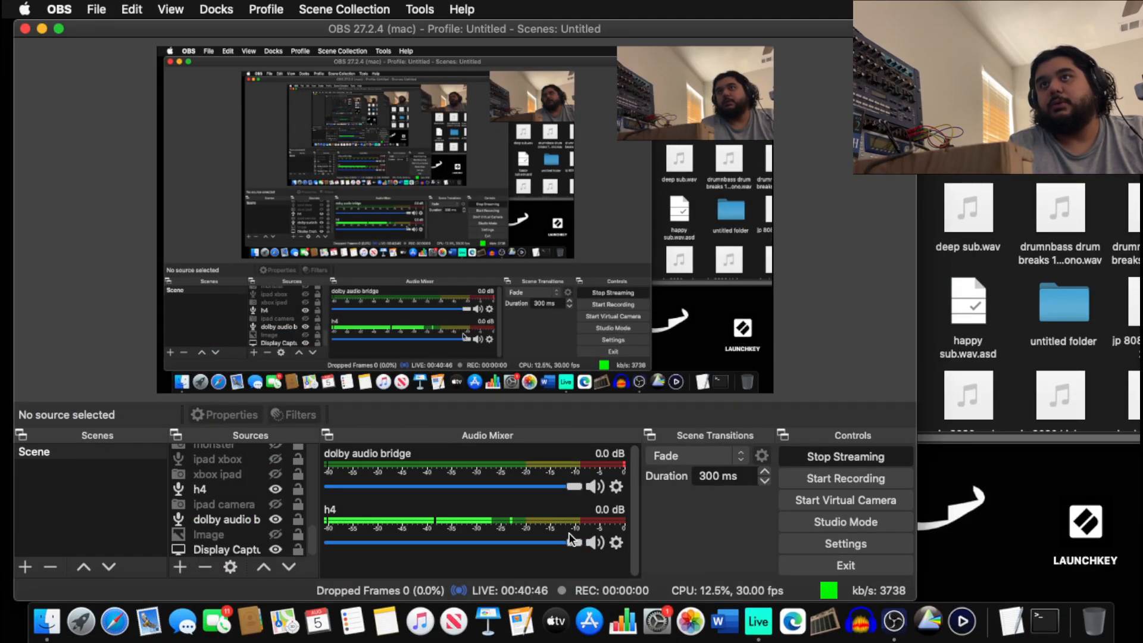
pyautogui.click(594, 543)
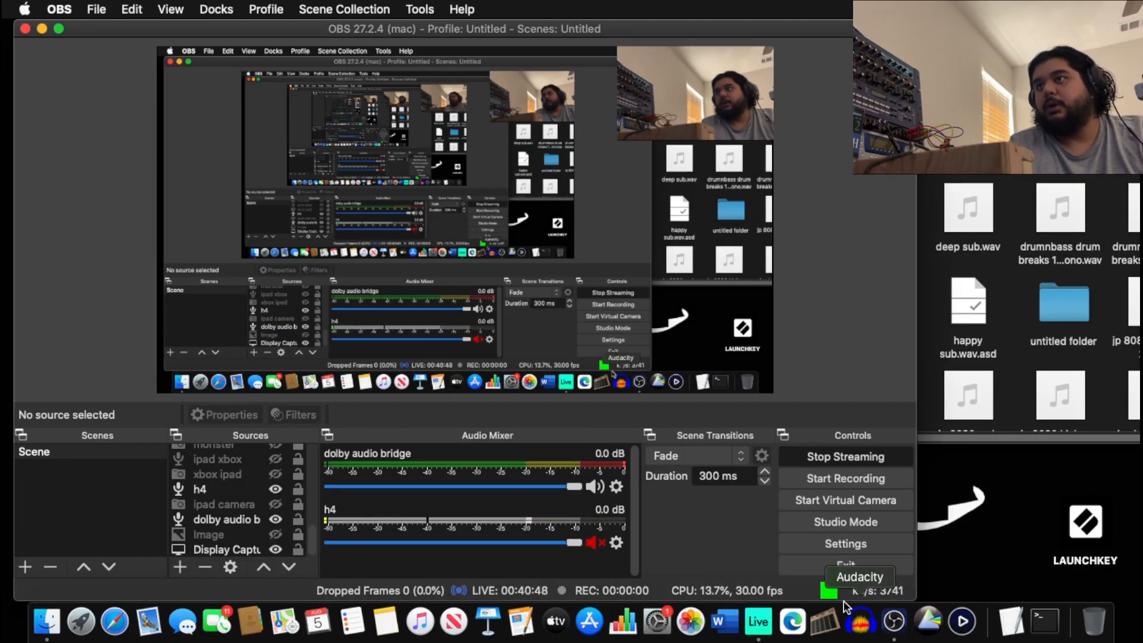
pyautogui.click(757, 621)
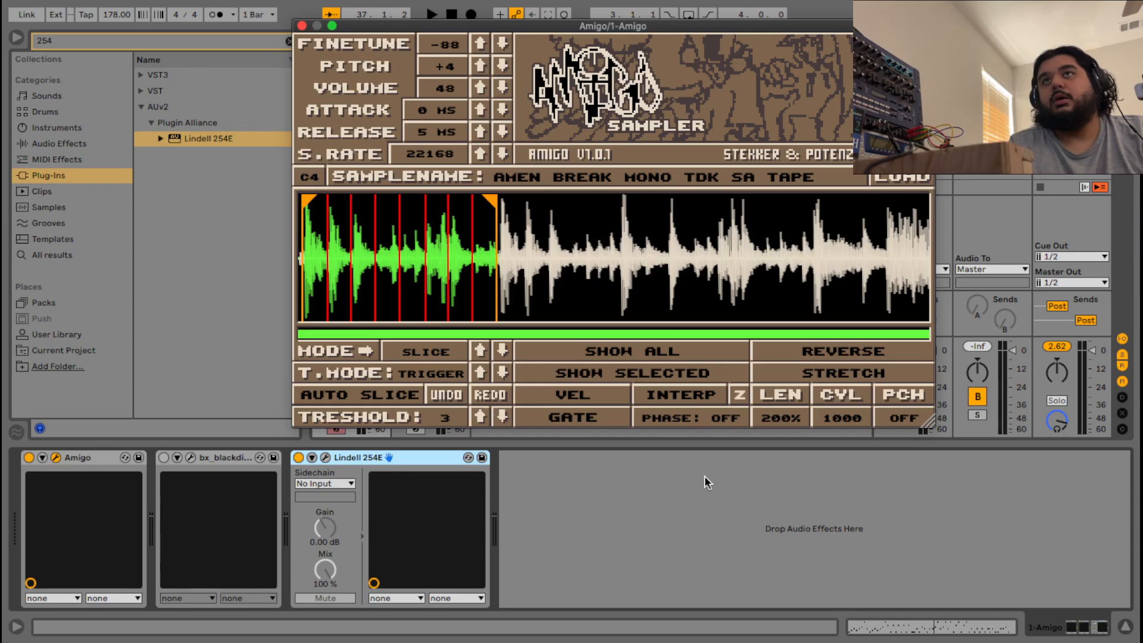
# Select the Master track and search the browser for 'lim'.
pyautogui.click(288, 13)
pyautogui.press('space')
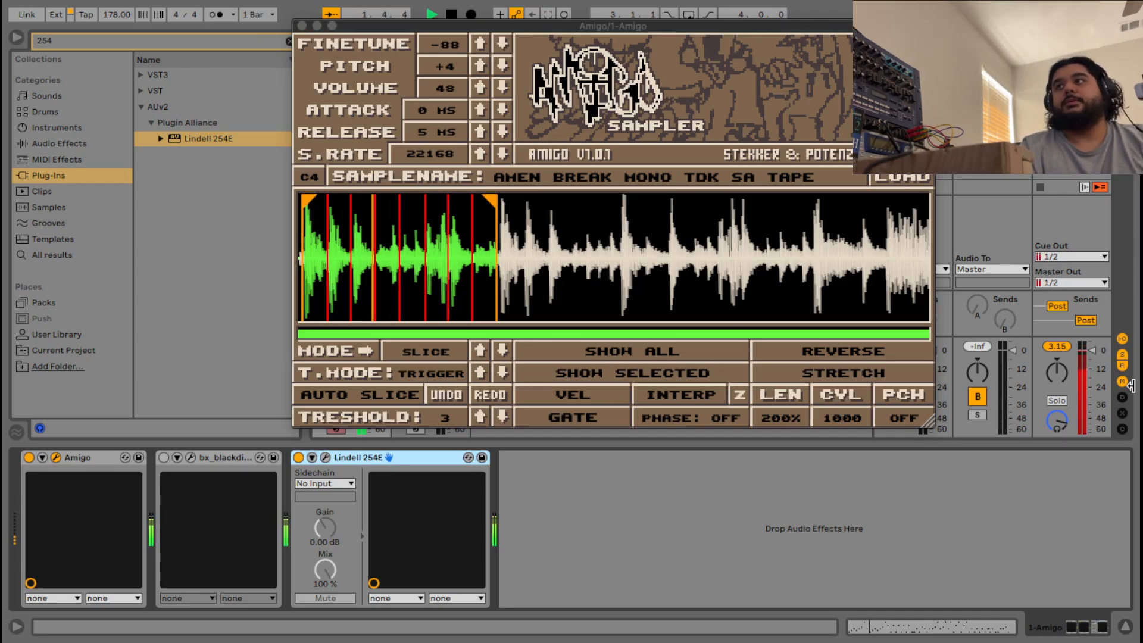
pyautogui.press('space')
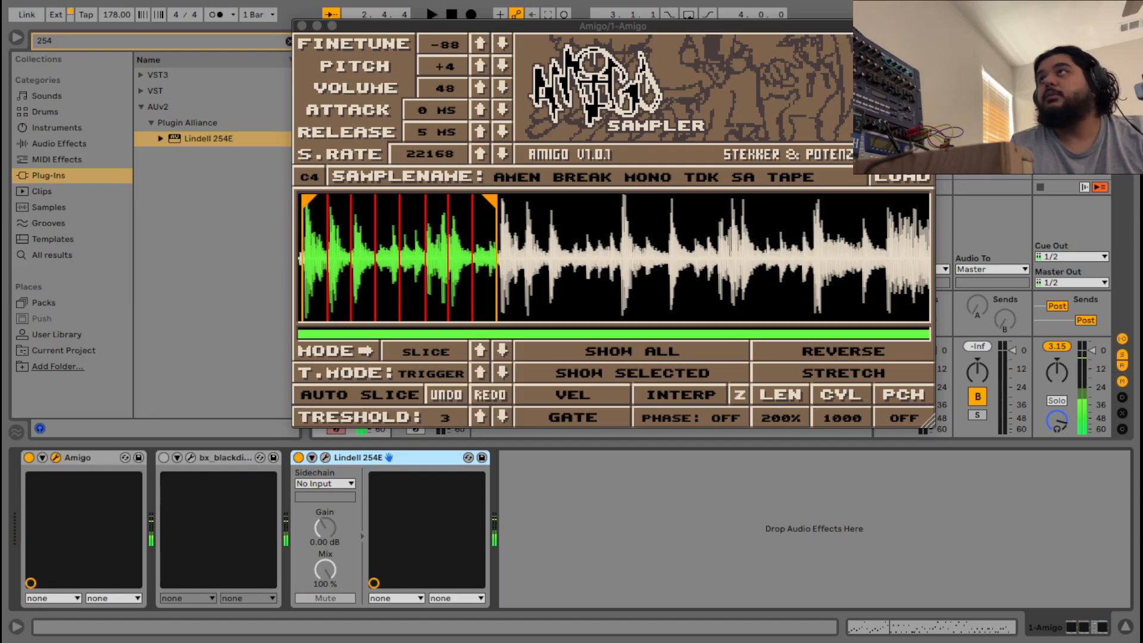
pyautogui.click(1072, 39)
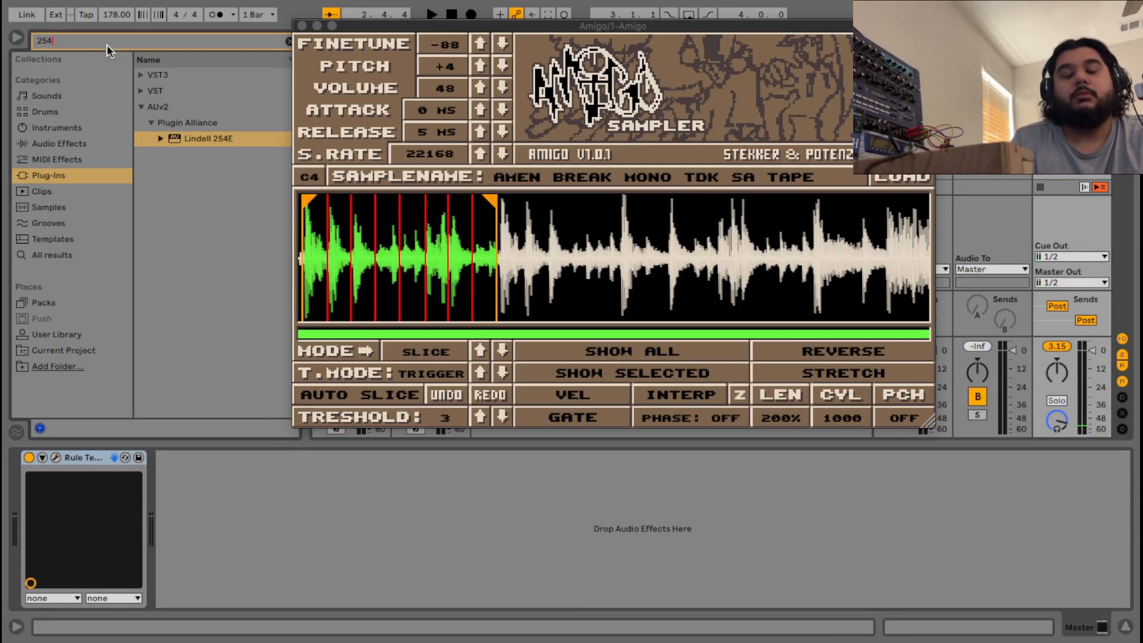
pyautogui.press('BackSpace')
pyautogui.press('BackSpace')
pyautogui.press('BackSpace')
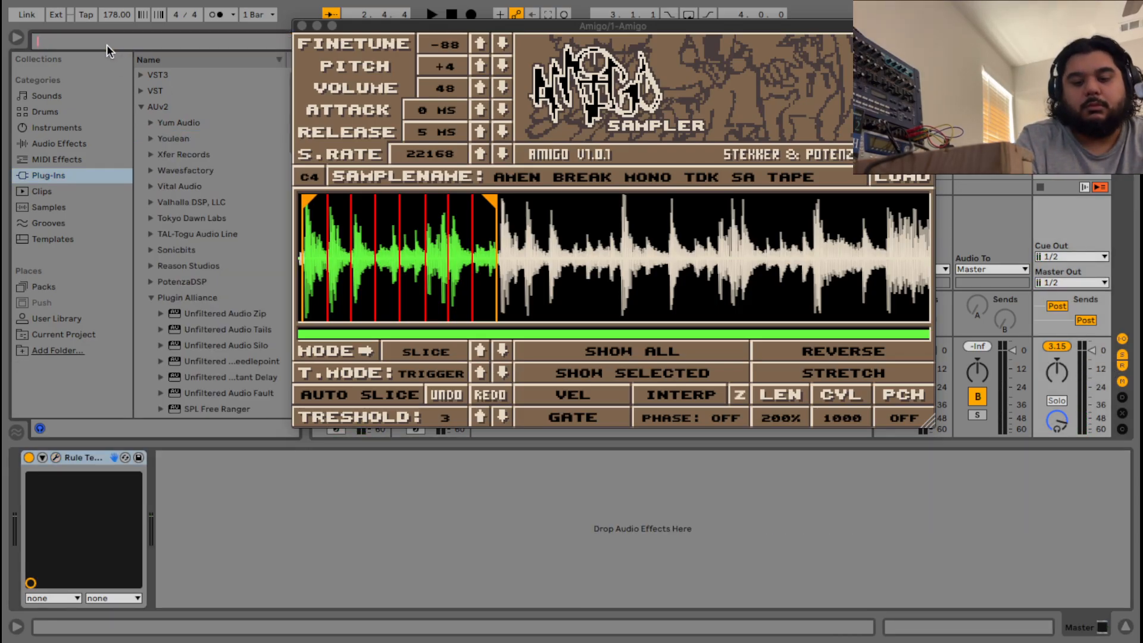
pyautogui.write('lim')
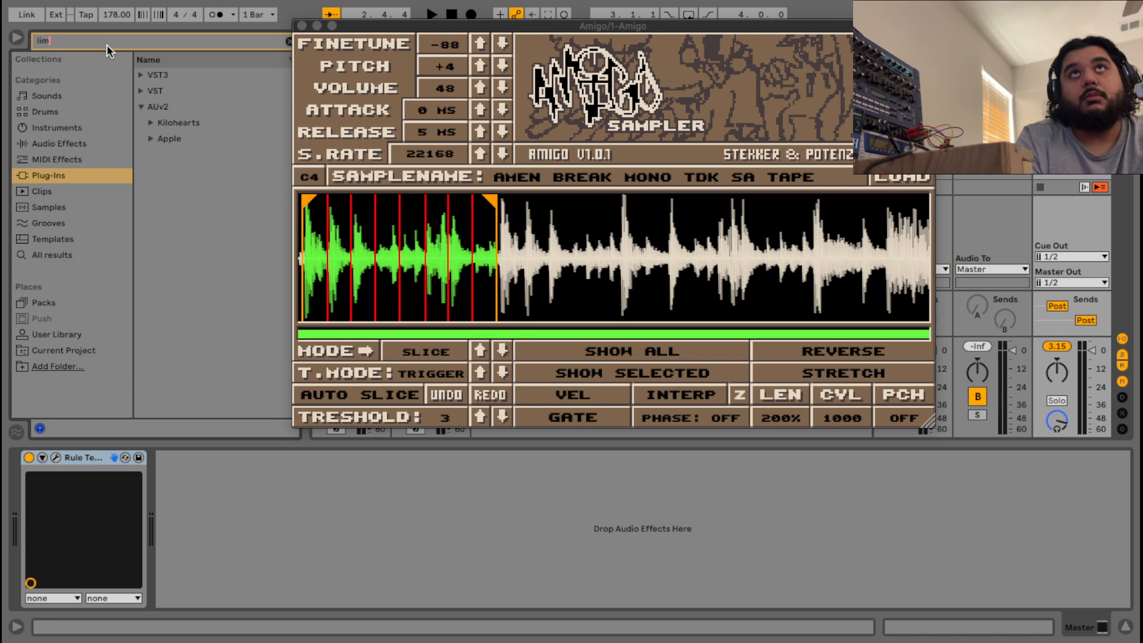
# Load Kilohearts kHs Limiter on the Master track, lower its release to about 3.24 ms, and audition.
pyautogui.click(151, 122)
pyautogui.click(191, 141)
pyautogui.doubleClick(191, 142)
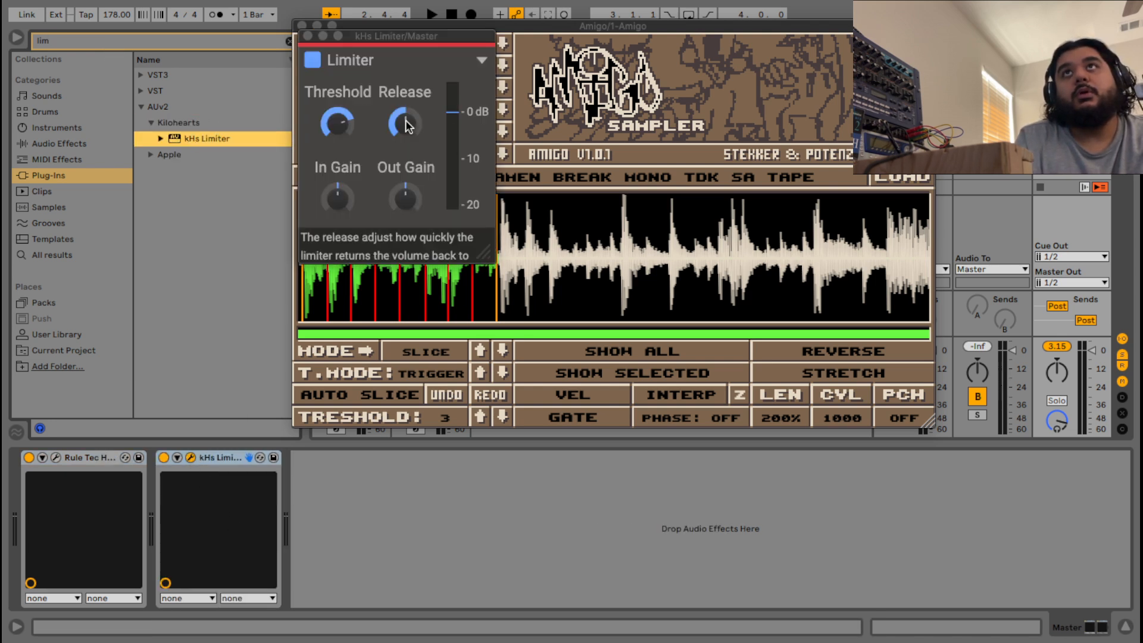
pyautogui.moveTo(405, 123); pyautogui.dragTo(405, 134)
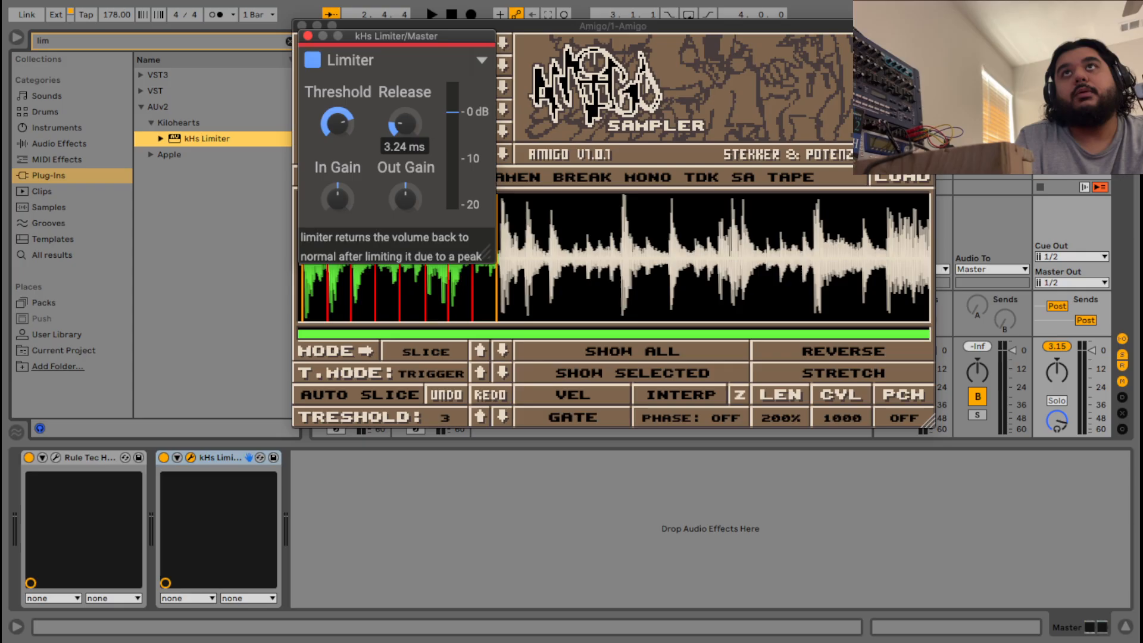
pyautogui.click(307, 35)
pyautogui.press('space')
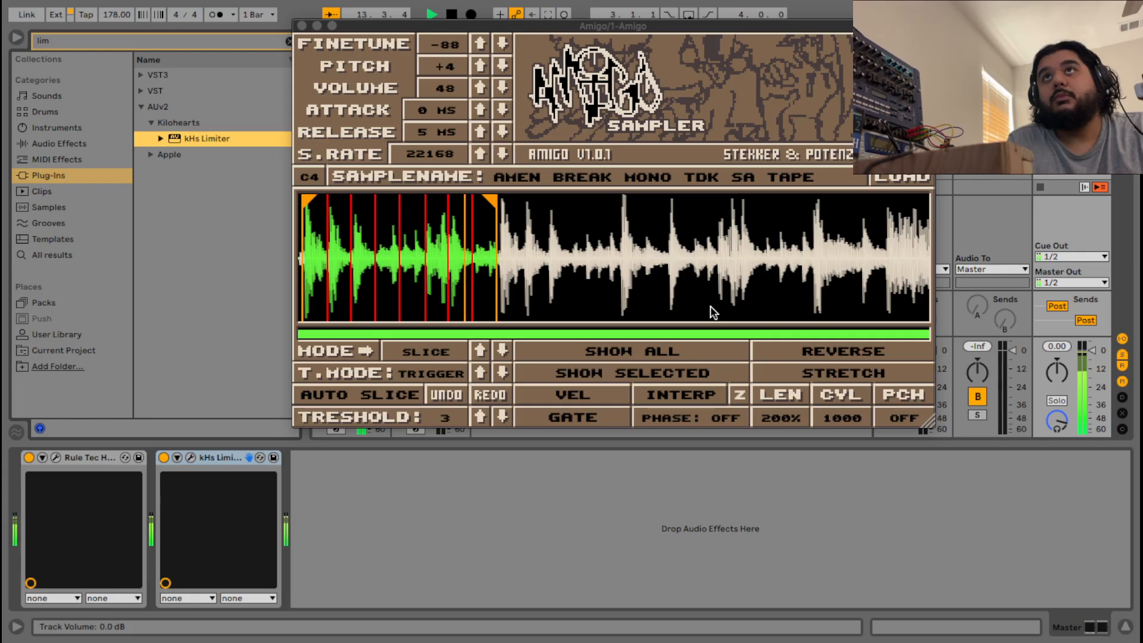
pyautogui.press('space')
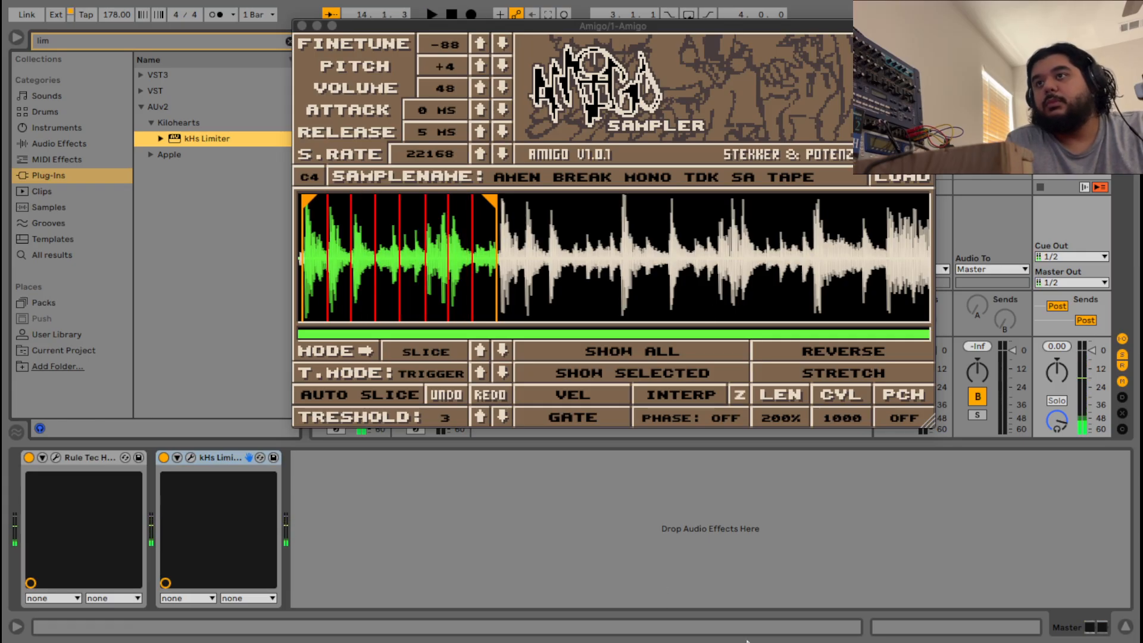
# Unmute the h4 source in OBS's Audio Mixer and switch back to Ableton Live.
pyautogui.moveTo(756, 640)
pyautogui.click(902, 631)
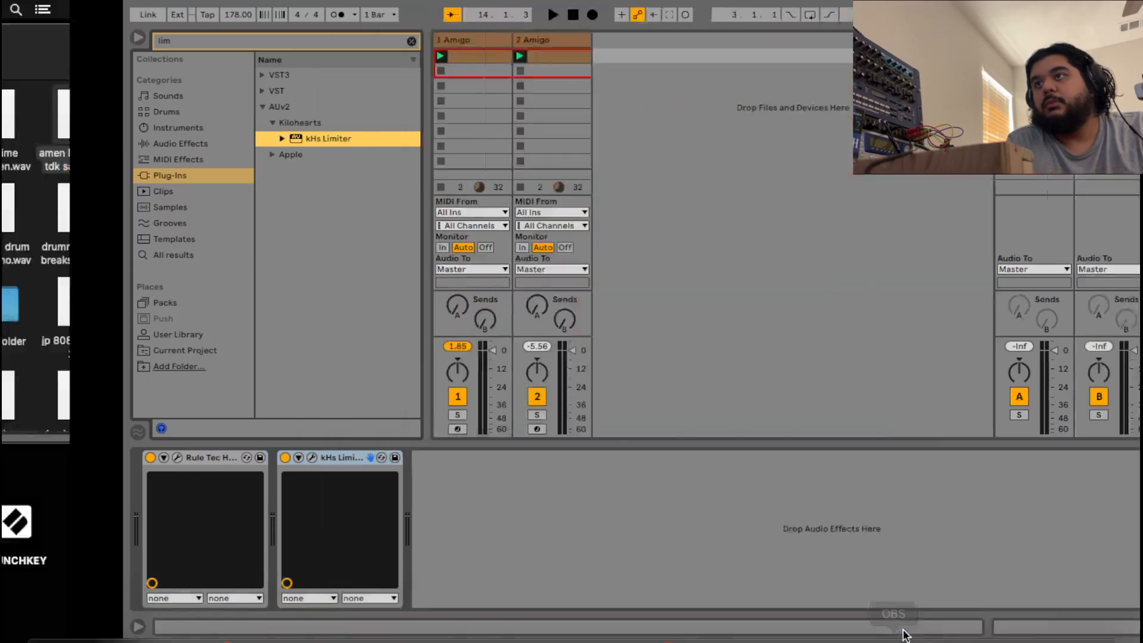
pyautogui.click(593, 544)
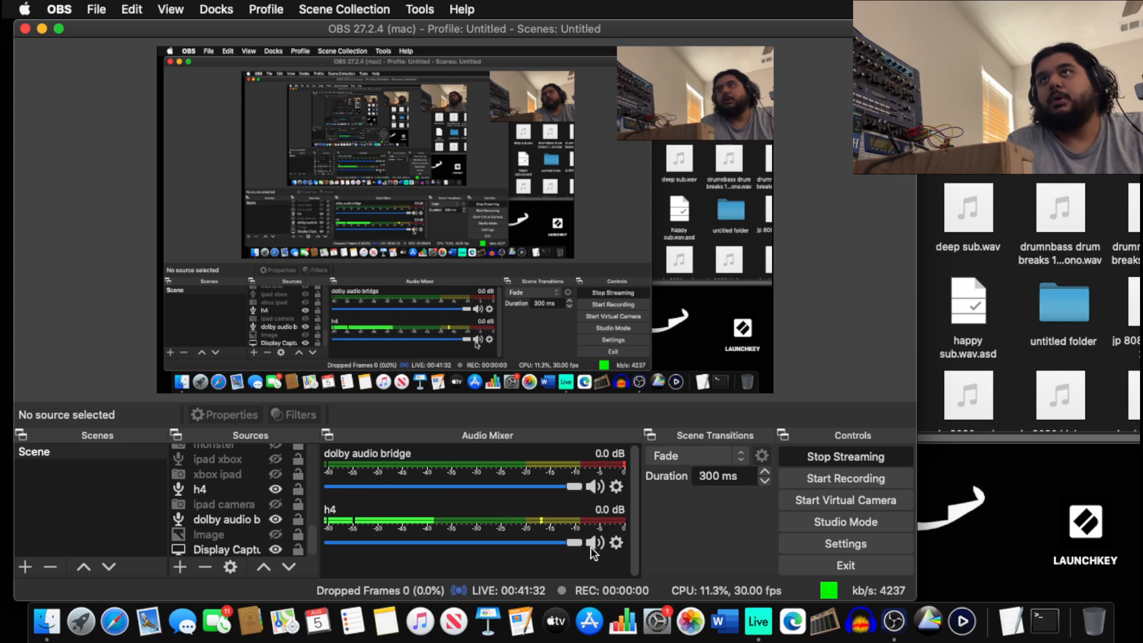
pyautogui.click(758, 624)
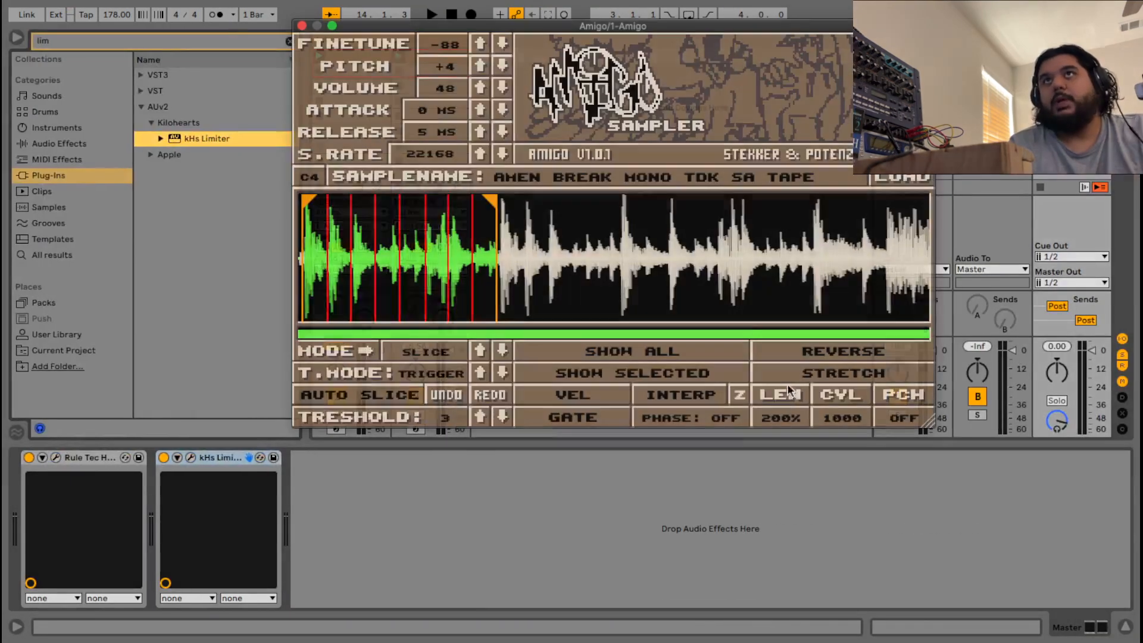